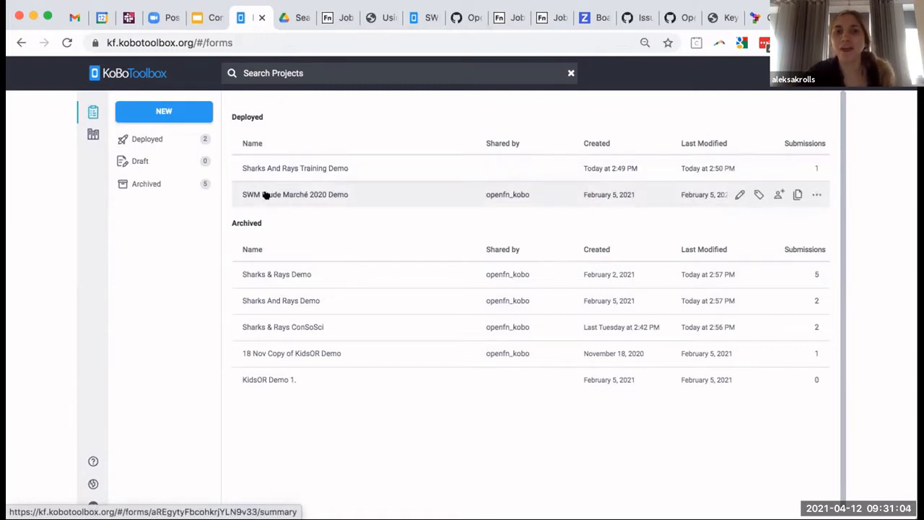
Step: Open the Sharks And Rays Training Demo project's form for editing
{"action": "left_click", "coordinate": [320, 166]}
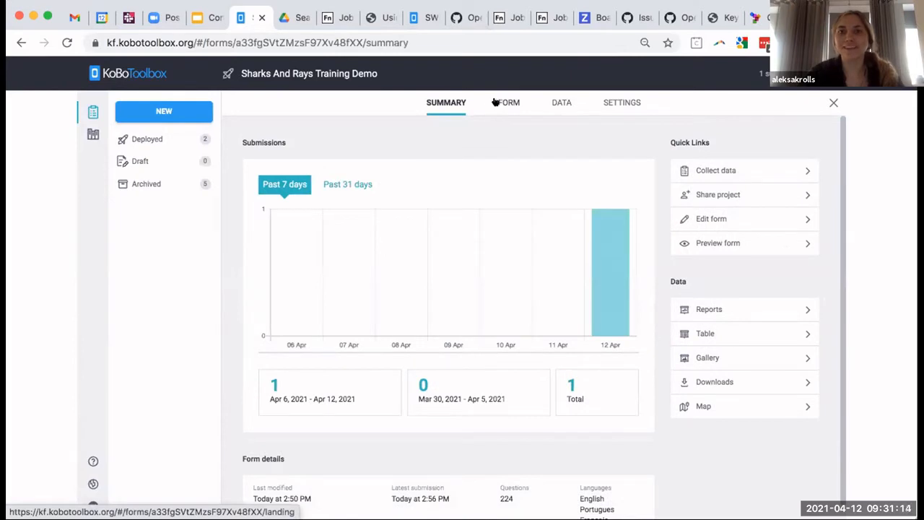
{"action": "left_click", "coordinate": [759, 213]}
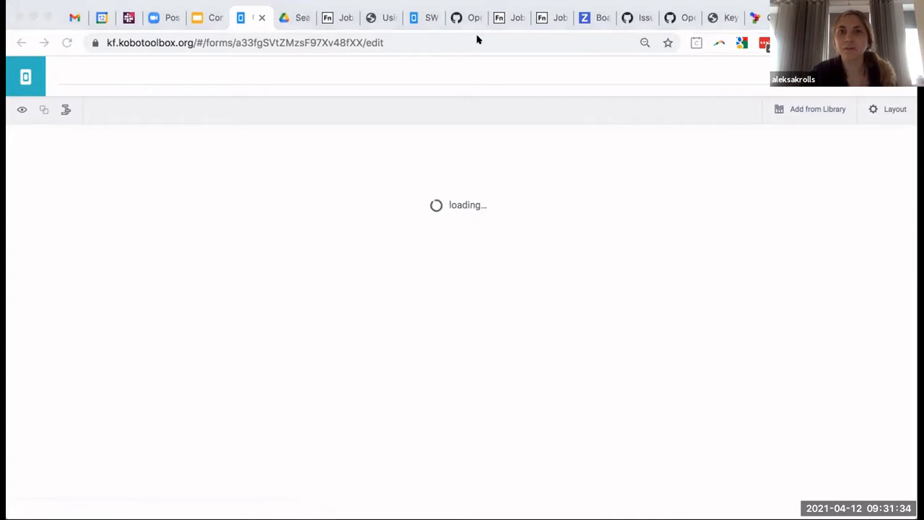
{"action": "left_click", "coordinate": [549, 195]}
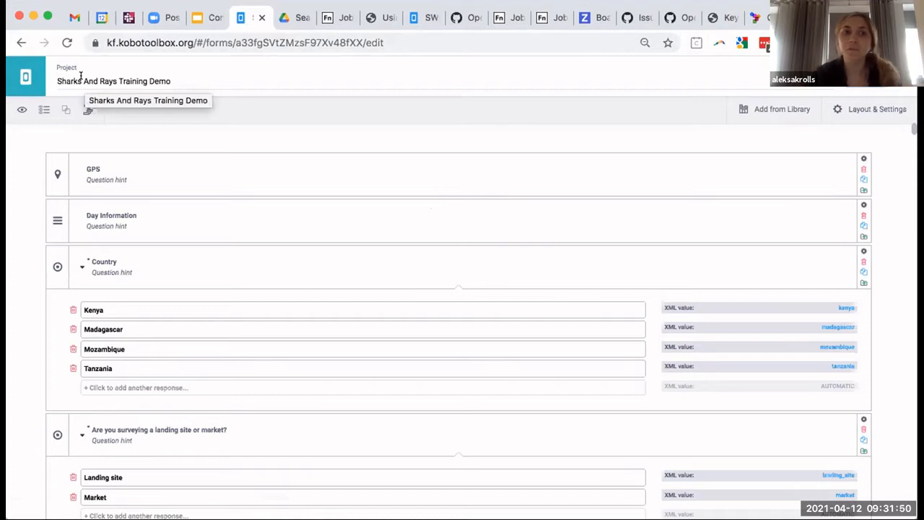
Step: Examine the form's questions and answer choices from GPS through Market, and leave the form editor
{"action": "scroll", "coordinate": [131, 176], "scroll_direction": "down", "scroll_amount": 1}
{"action": "scroll", "coordinate": [130, 176], "scroll_direction": "down", "scroll_amount": 1}
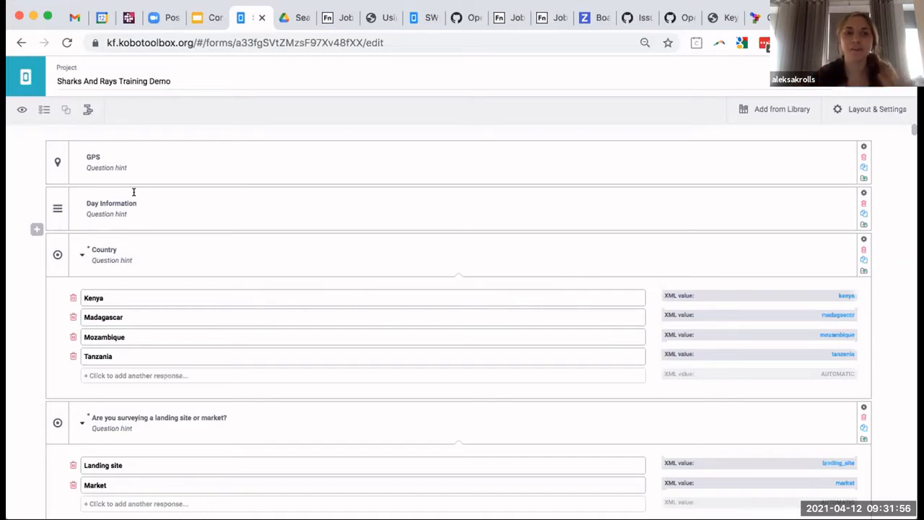
{"action": "scroll", "coordinate": [183, 318], "scroll_direction": "down", "scroll_amount": 10}
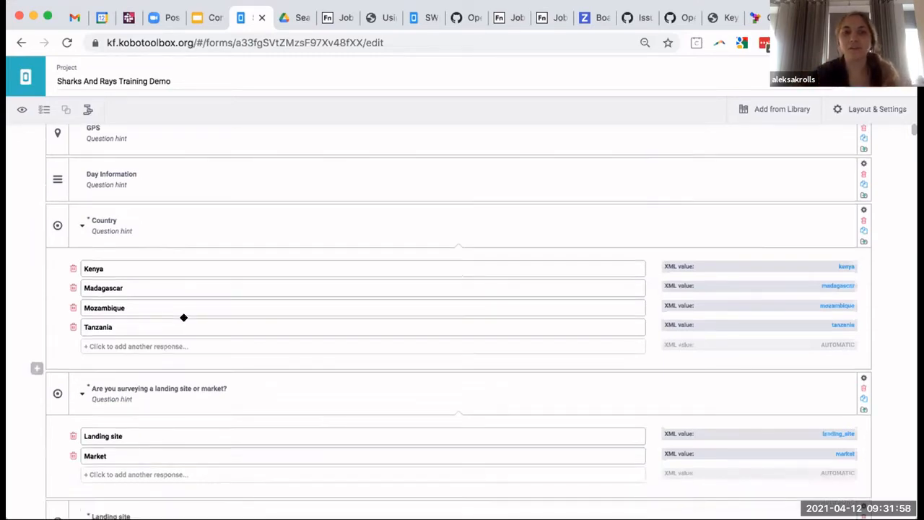
{"action": "scroll", "coordinate": [183, 321], "scroll_direction": "down", "scroll_amount": 15}
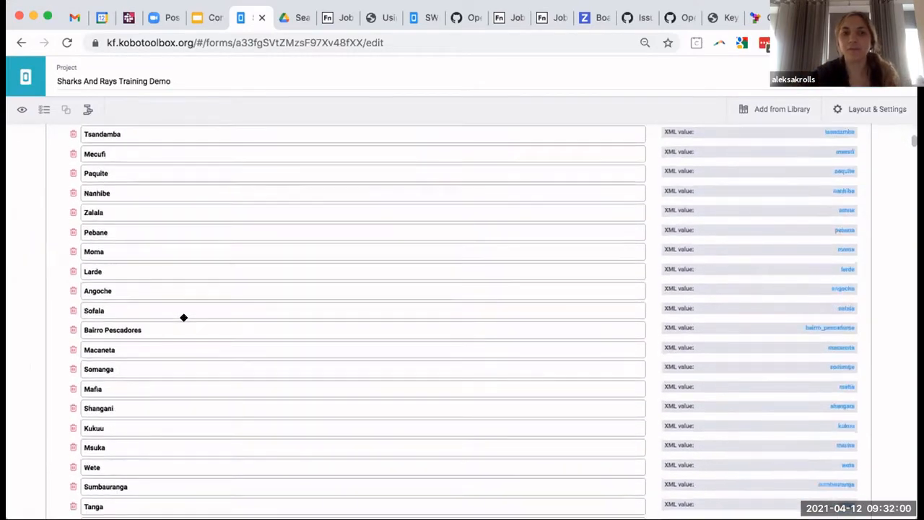
{"action": "scroll", "coordinate": [184, 317], "scroll_direction": "down", "scroll_amount": 1}
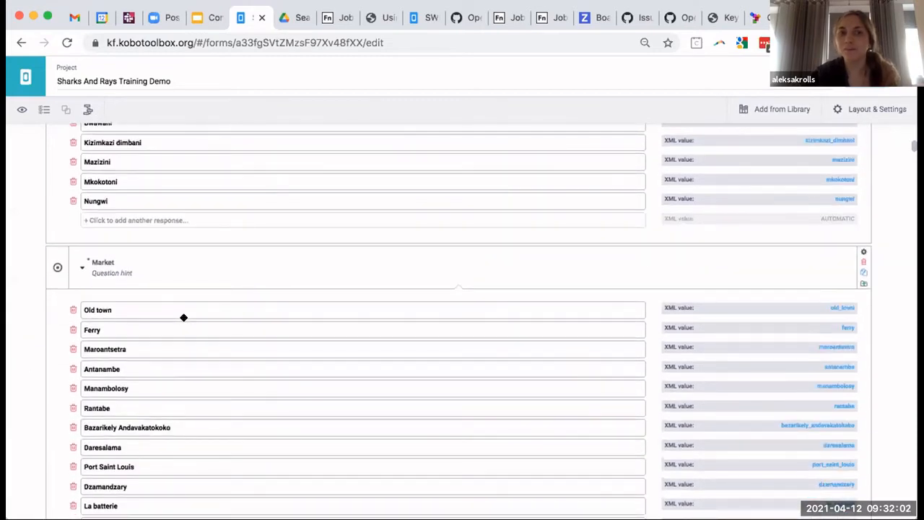
{"action": "scroll", "coordinate": [183, 318], "scroll_direction": "down", "scroll_amount": 5}
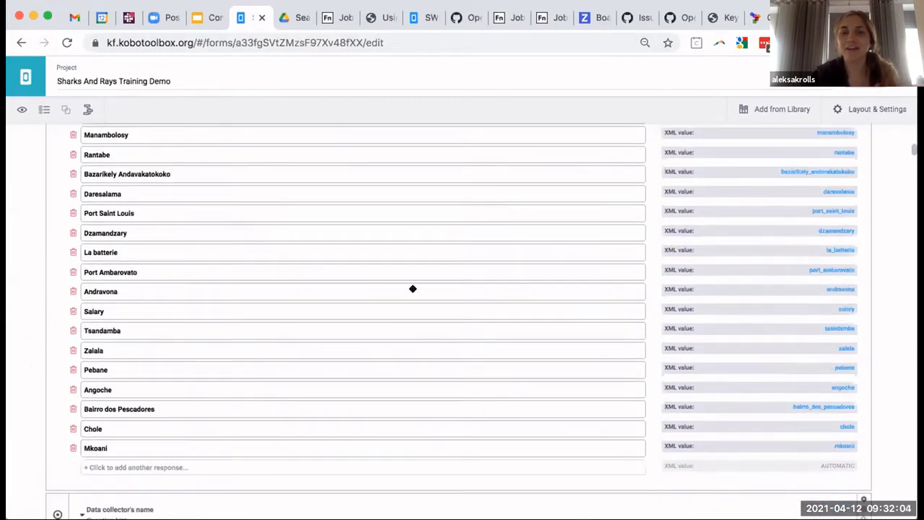
{"action": "scroll", "coordinate": [412, 289], "scroll_direction": "up", "scroll_amount": 15}
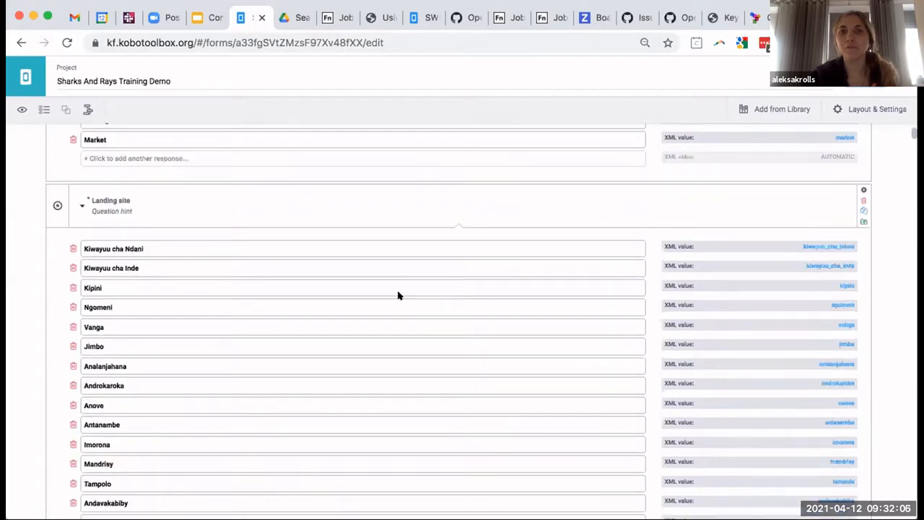
{"action": "scroll", "coordinate": [398, 295], "scroll_direction": "up", "scroll_amount": 7}
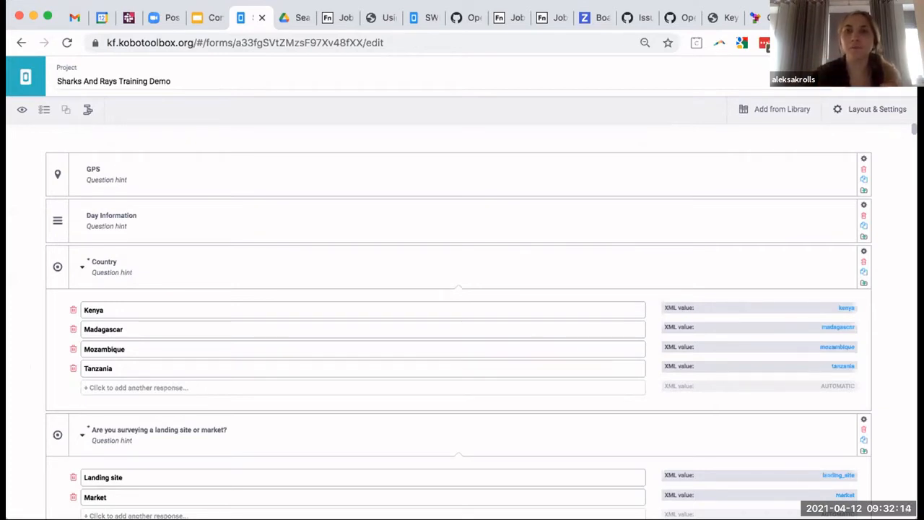
{"action": "left_click", "coordinate": [899, 75]}
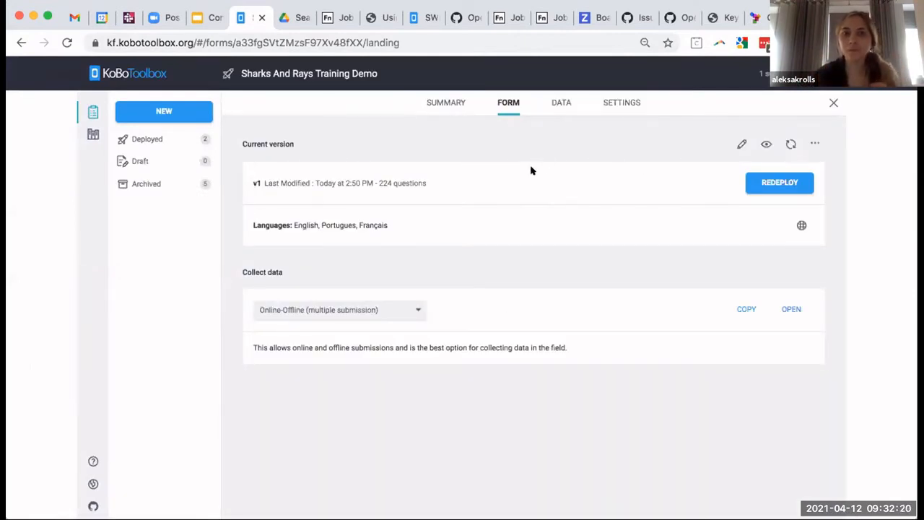
Step: Reopen the Sharks And Rays Training Demo project from the project list and show its submission data as a table
{"action": "left_click", "coordinate": [93, 112]}
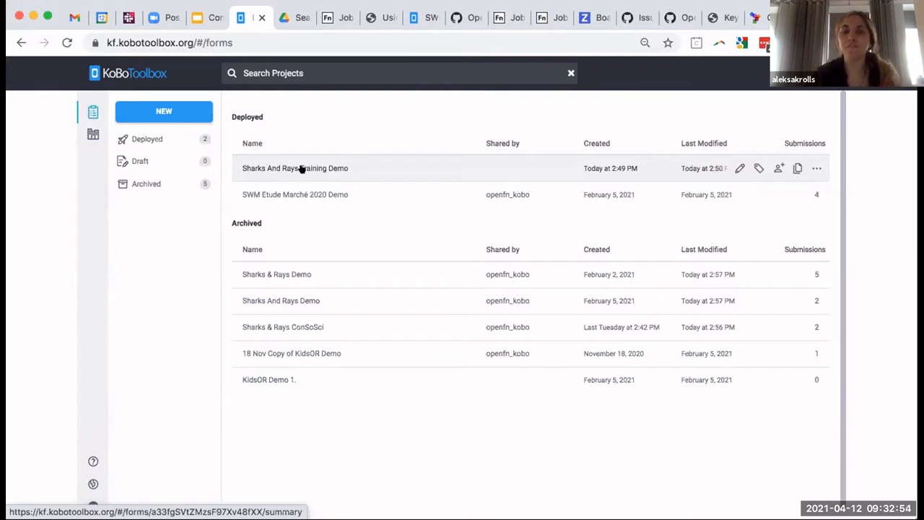
{"action": "left_click", "coordinate": [349, 168]}
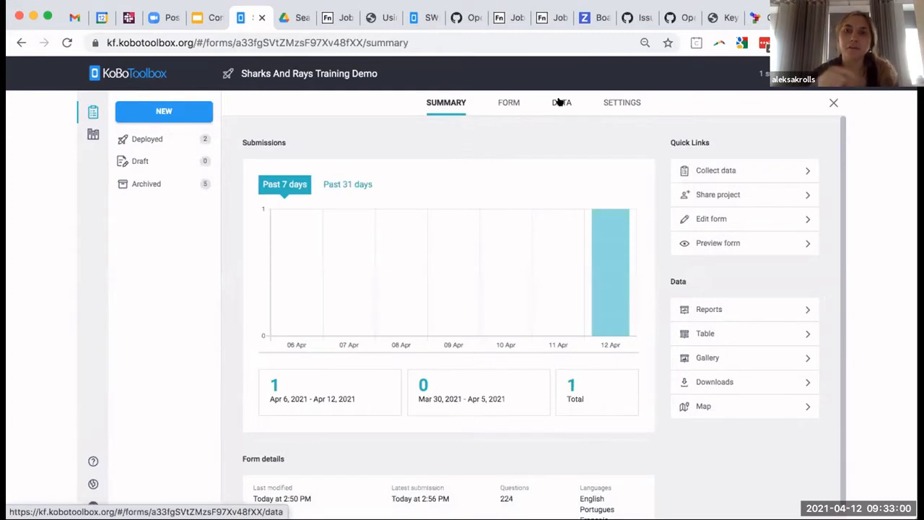
{"action": "left_click", "coordinate": [561, 102]}
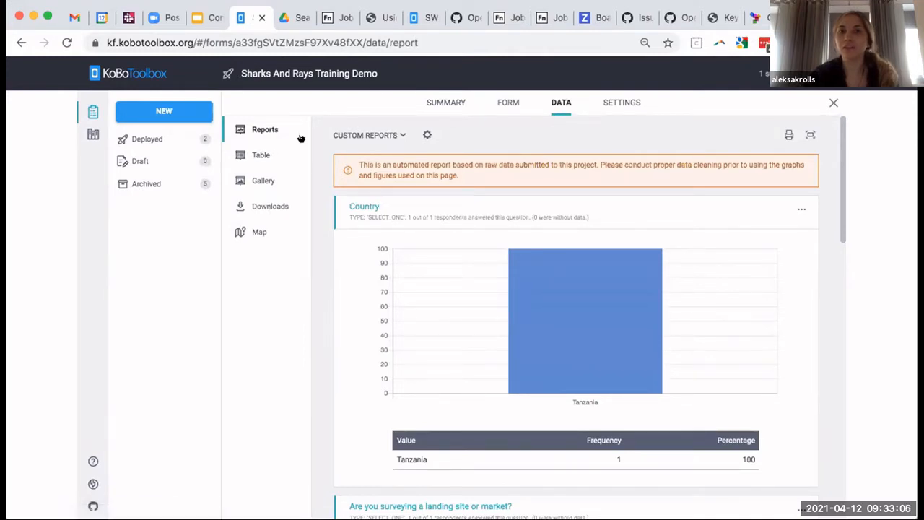
{"action": "left_click", "coordinate": [291, 153]}
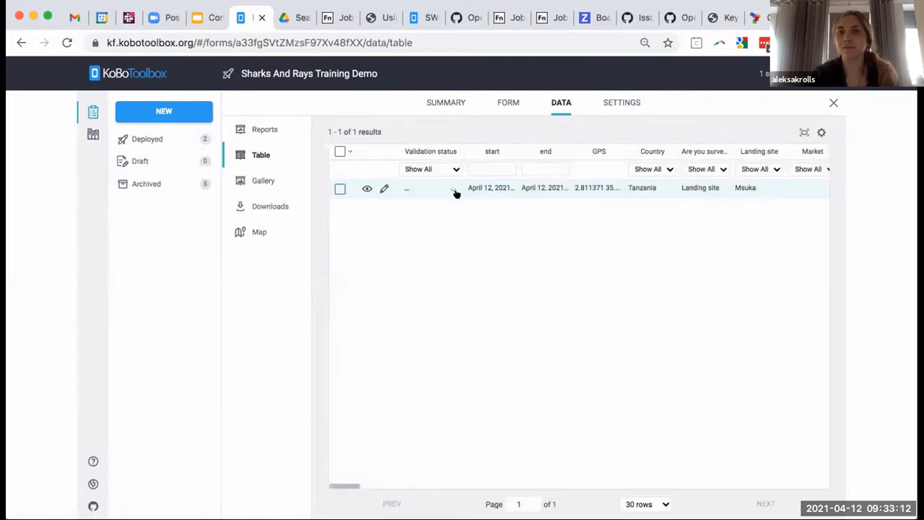
Step: Examine the submission's columns in the data table, from the start time through the boat details
{"action": "scroll", "coordinate": [480, 191], "scroll_direction": "right", "scroll_amount": 1}
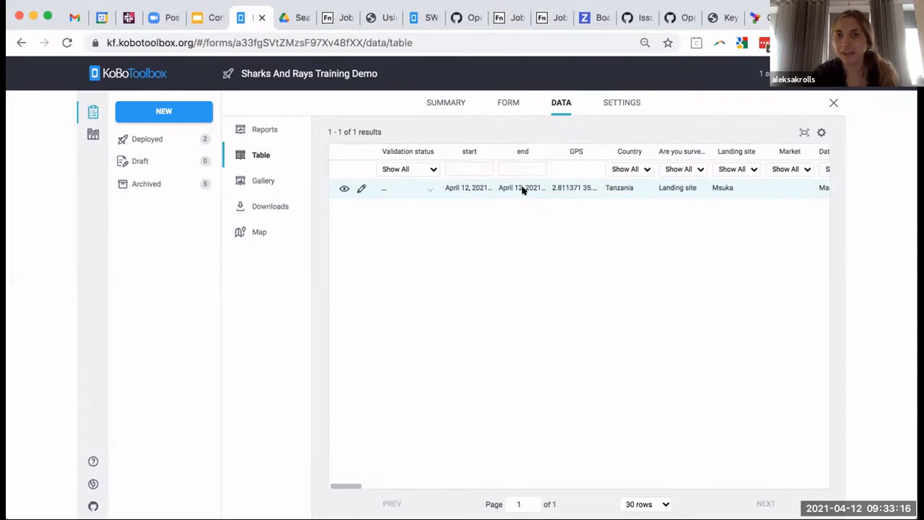
{"action": "scroll", "coordinate": [523, 189], "scroll_direction": "right", "scroll_amount": 7}
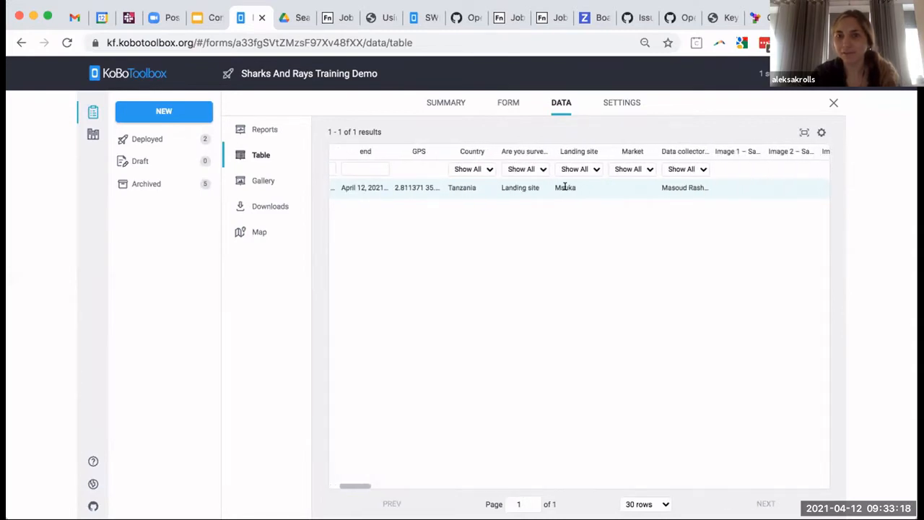
{"action": "scroll", "coordinate": [566, 188], "scroll_direction": "right", "scroll_amount": 5}
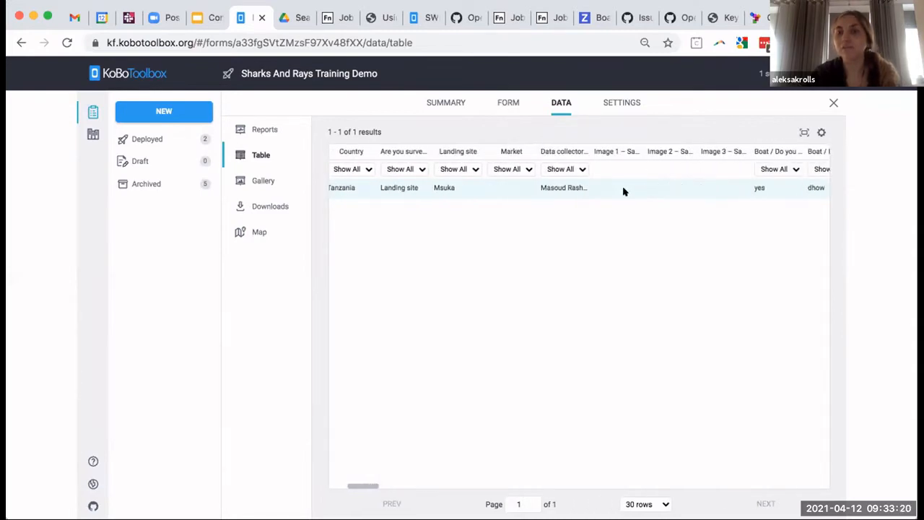
{"action": "scroll", "coordinate": [625, 192], "scroll_direction": "right", "scroll_amount": 17}
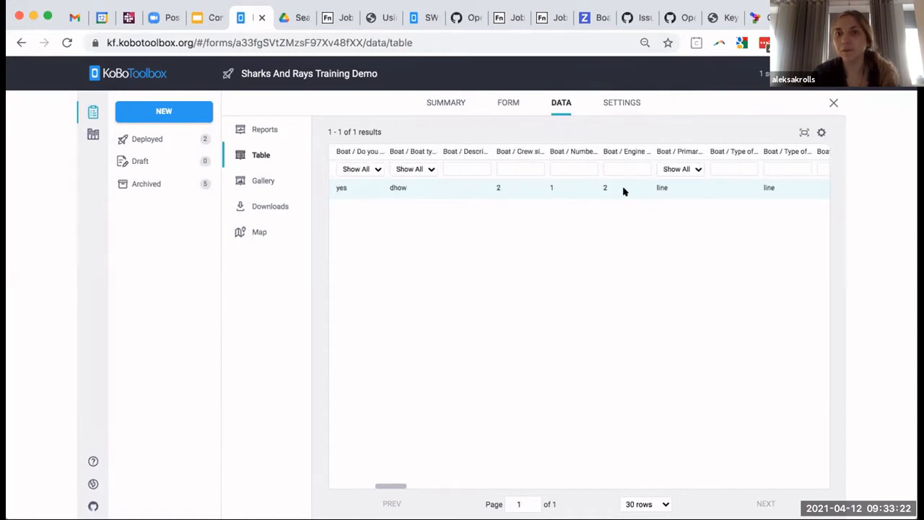
{"action": "scroll", "coordinate": [624, 192], "scroll_direction": "left", "scroll_amount": 20}
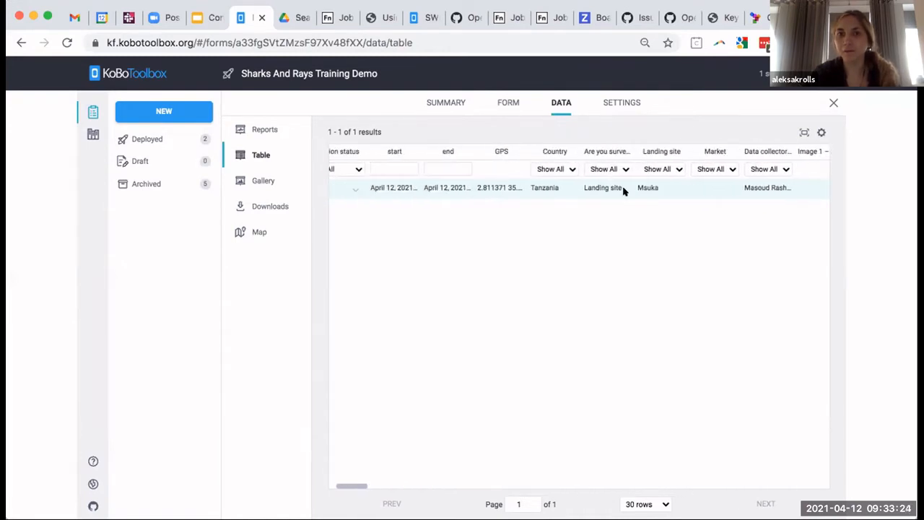
{"action": "scroll", "coordinate": [624, 191], "scroll_direction": "left", "scroll_amount": 4}
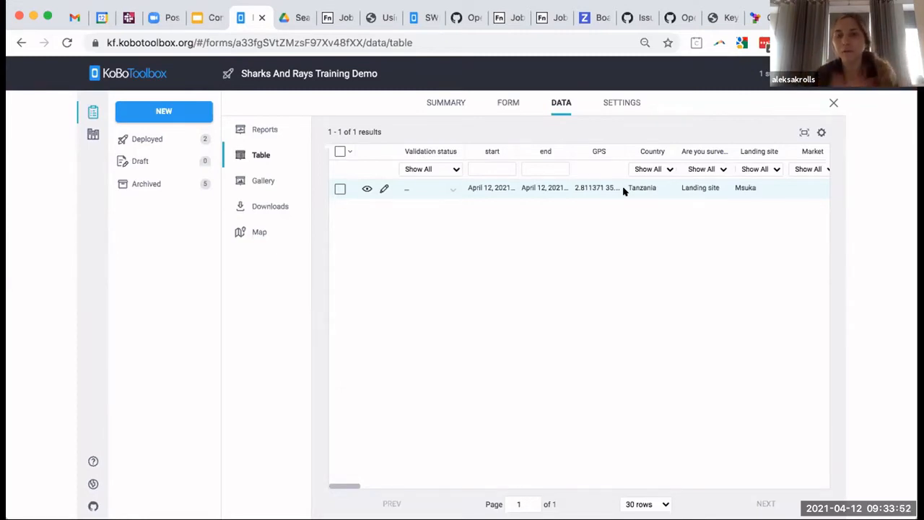
Step: View the full record of the Tanzania submission with its questions and responses, and close it
{"action": "left_click", "coordinate": [367, 189]}
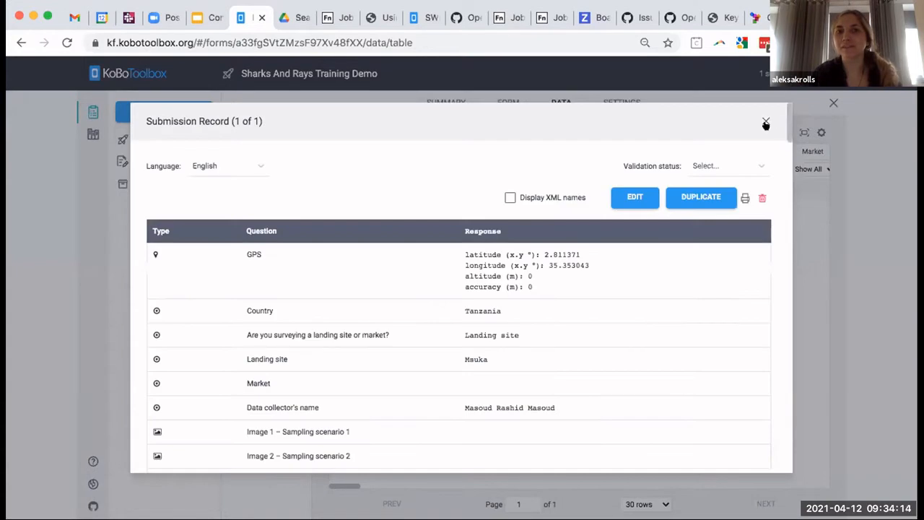
{"action": "scroll", "coordinate": [646, 324], "scroll_direction": "down", "scroll_amount": 4}
{"action": "scroll", "coordinate": [647, 318], "scroll_direction": "up", "scroll_amount": 4}
{"action": "left_click", "coordinate": [763, 121]}
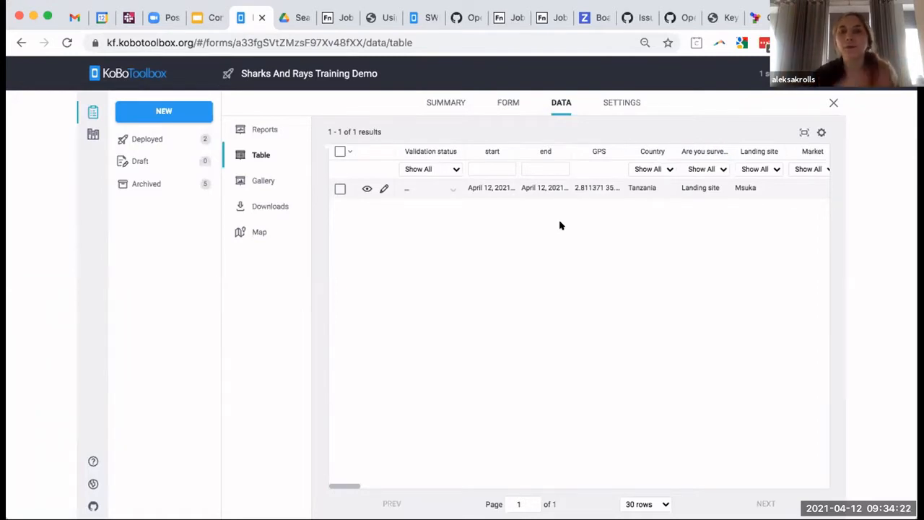
Step: View the project's automated data report and open its REST Services settings
{"action": "left_click", "coordinate": [264, 130]}
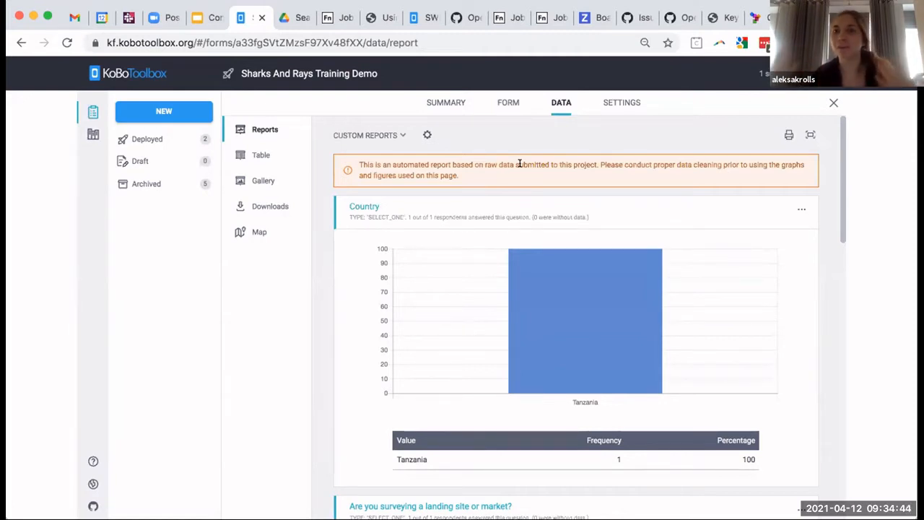
{"action": "left_click", "coordinate": [609, 101]}
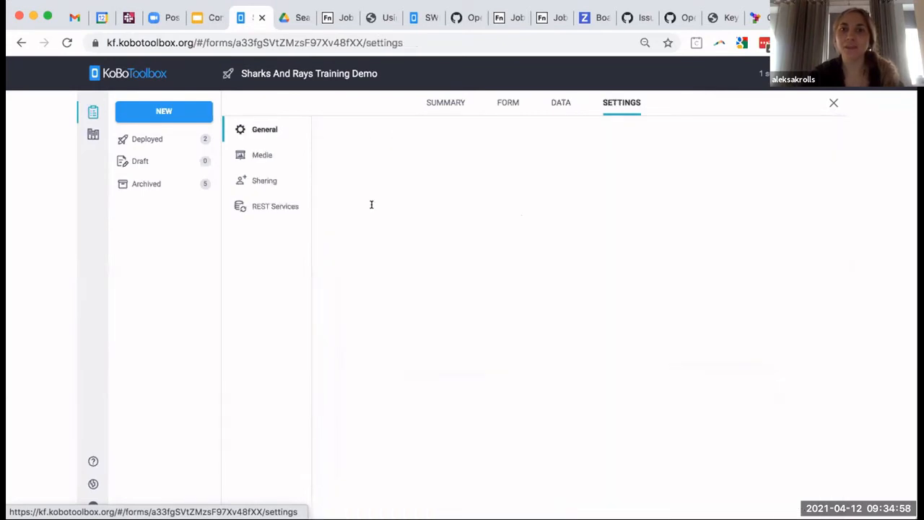
{"action": "left_click", "coordinate": [269, 207]}
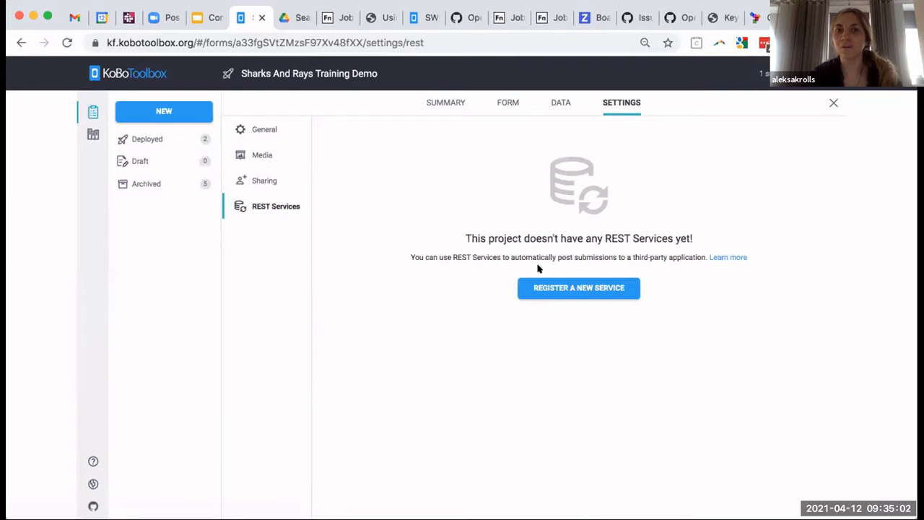
Step: Start registering a REST service named "Forward data to oPenFn" and close the form without creating it
{"action": "left_click", "coordinate": [553, 287]}
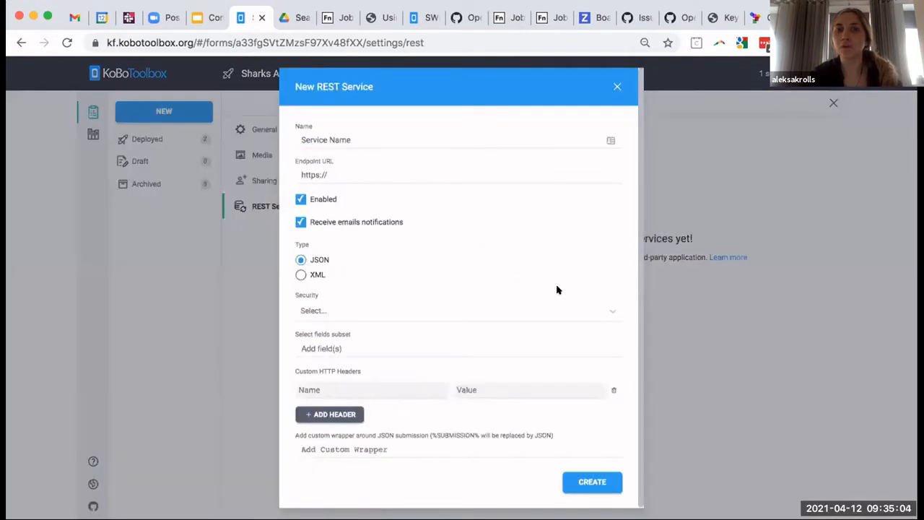
{"action": "left_click", "coordinate": [440, 137]}
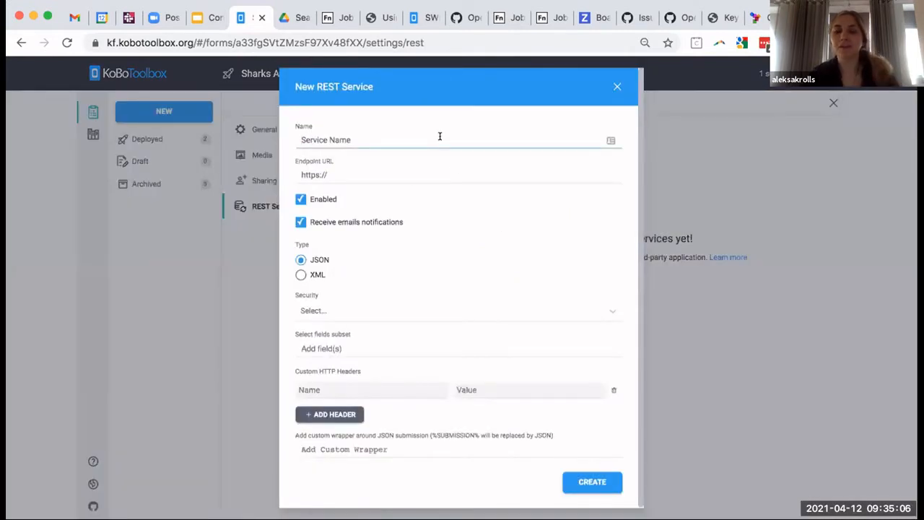
{"action": "type", "text": "Forward d"}
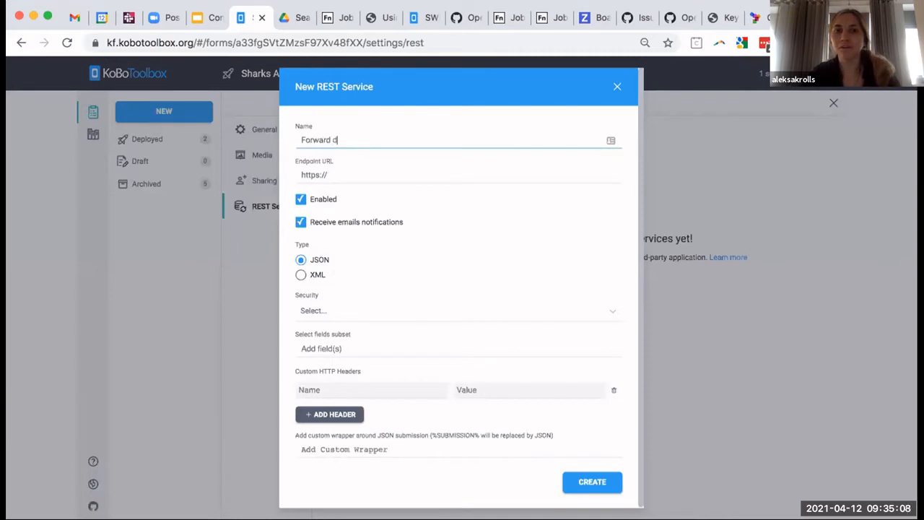
{"action": "type", "text": "ata to oPenFn"}
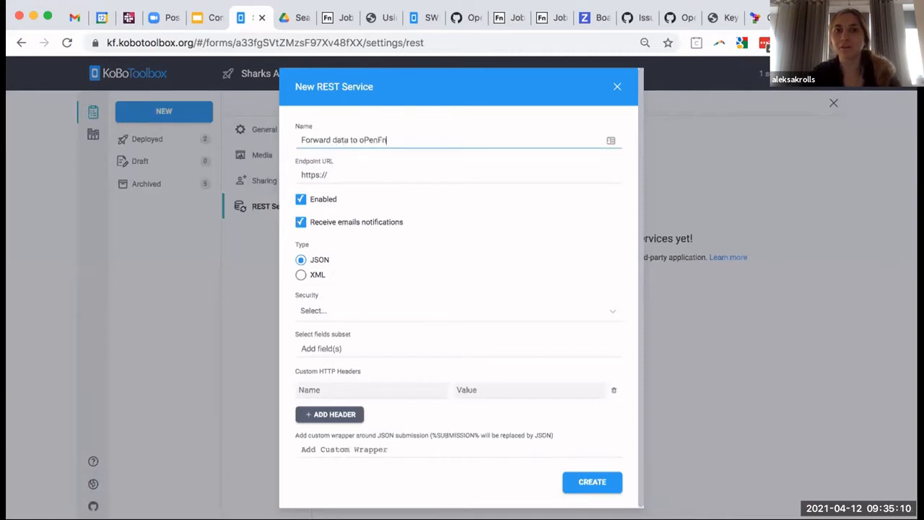
{"action": "left_click", "coordinate": [397, 171]}
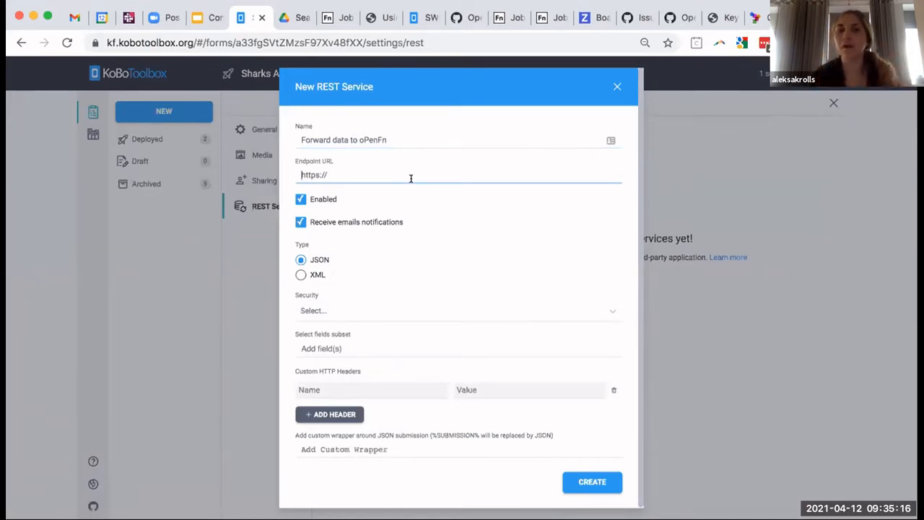
{"action": "left_click", "coordinate": [613, 85]}
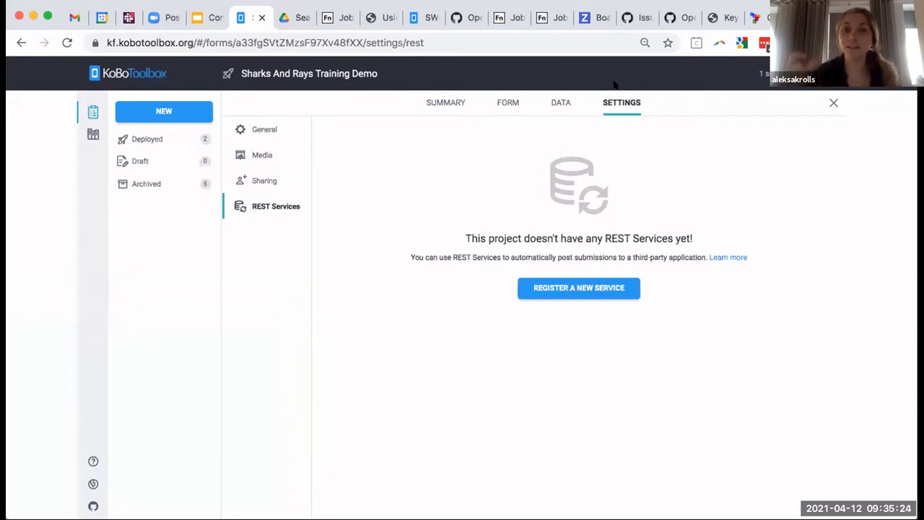
Step: Return to the project's submission data table
{"action": "left_click", "coordinate": [554, 103]}
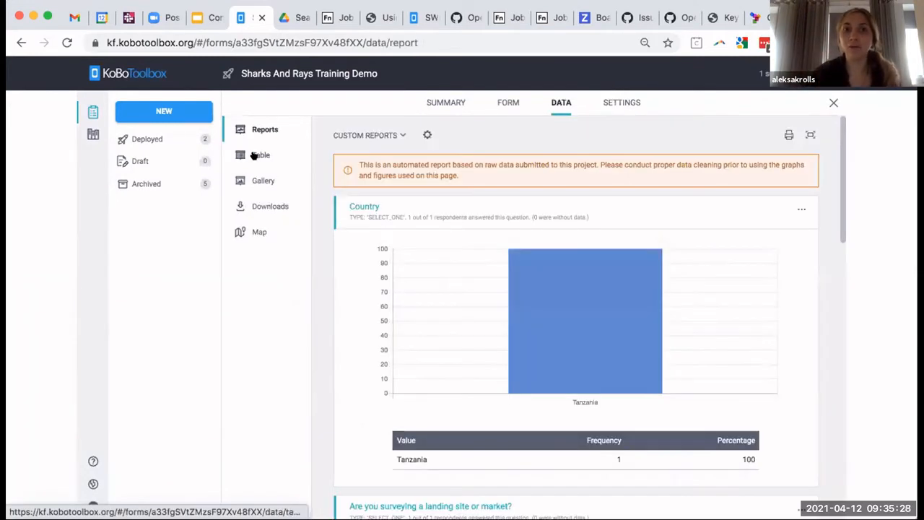
{"action": "left_click", "coordinate": [254, 155]}
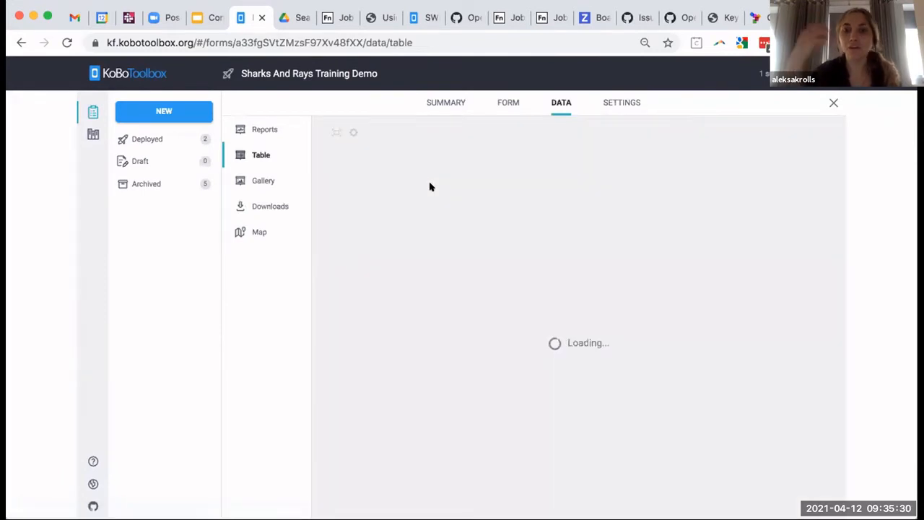
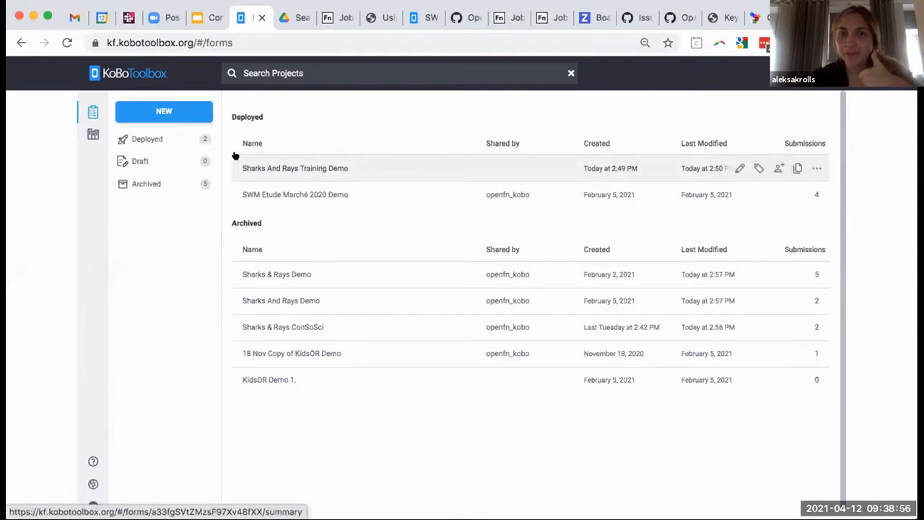
Step: Open the Sharks And Rays Training Demo project and highlight the form ID in its web address
{"action": "left_click", "coordinate": [269, 167]}
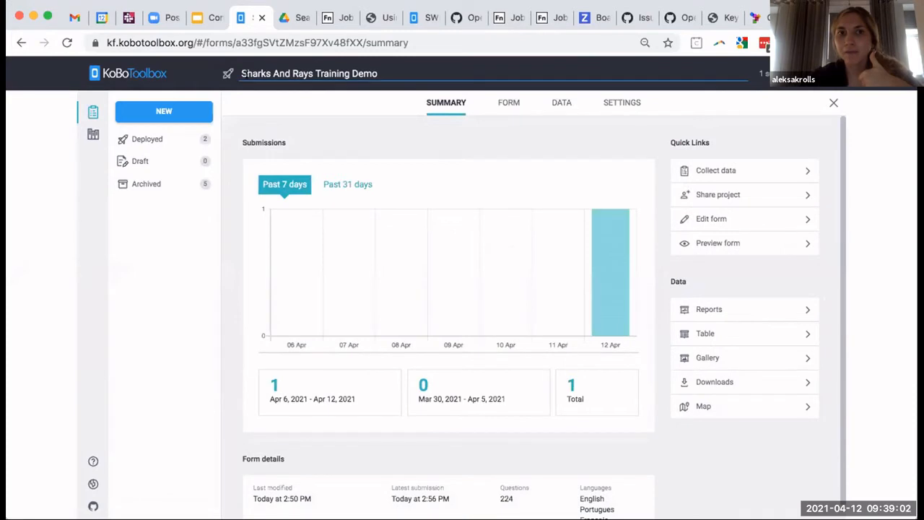
{"action": "mouse_move", "coordinate": [237, 73]}
{"action": "left_mouse_down"}
{"action": "mouse_move", "coordinate": [375, 66]}
{"action": "mouse_move", "coordinate": [235, 73]}
{"action": "left_mouse_up"}
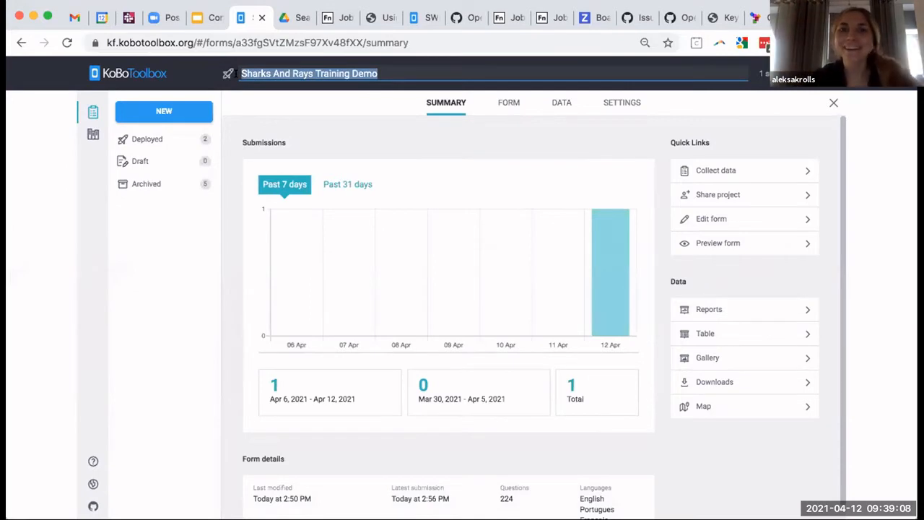
{"action": "left_click", "coordinate": [282, 41]}
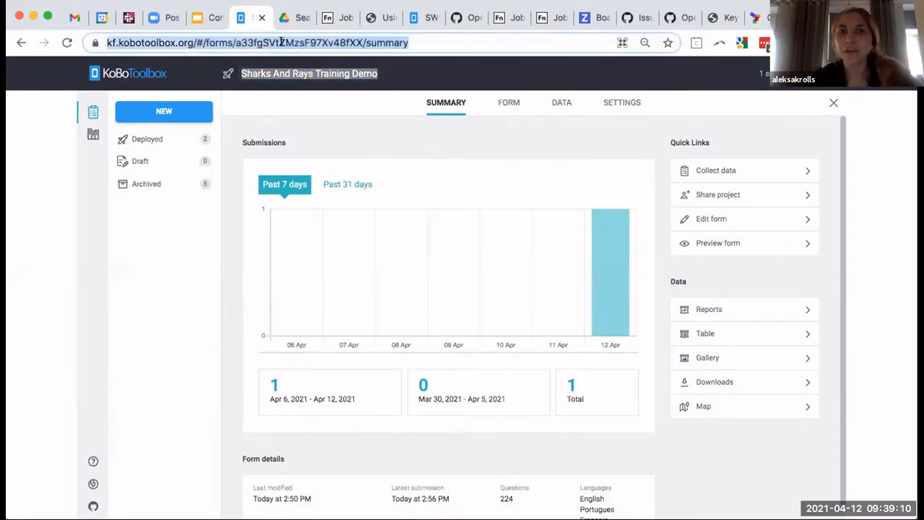
{"action": "left_click", "coordinate": [279, 42]}
{"action": "left_click_drag", "start_coordinate": [267, 42], "coordinate": [395, 41]}
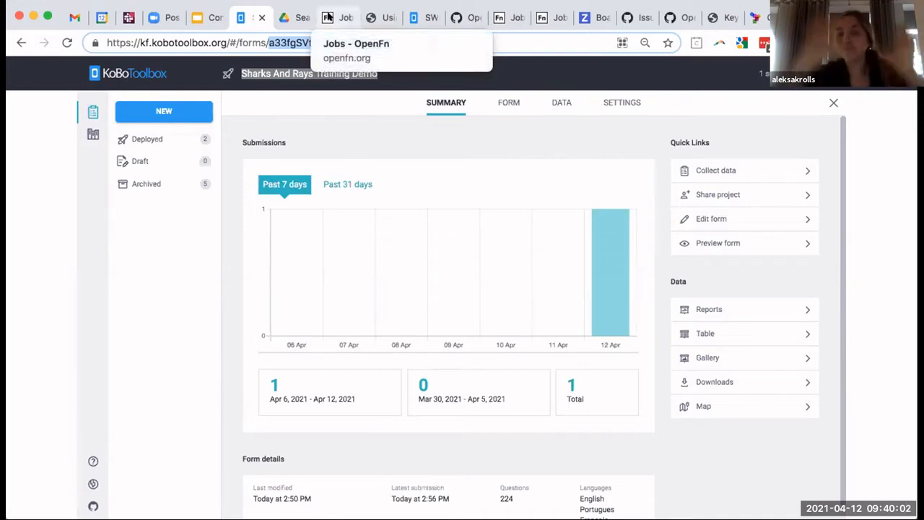
{"action": "left_click", "coordinate": [350, 134]}
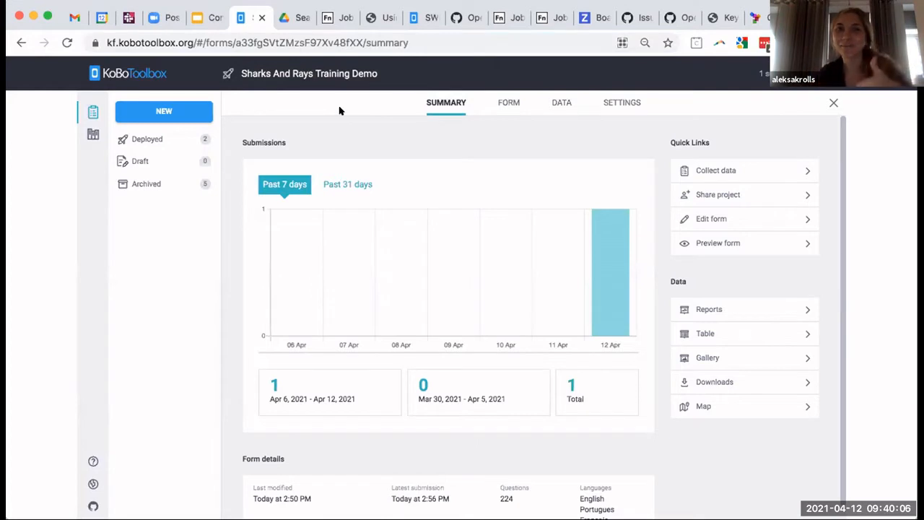
{"action": "left_click", "coordinate": [281, 34]}
{"action": "double_click", "coordinate": [281, 34]}
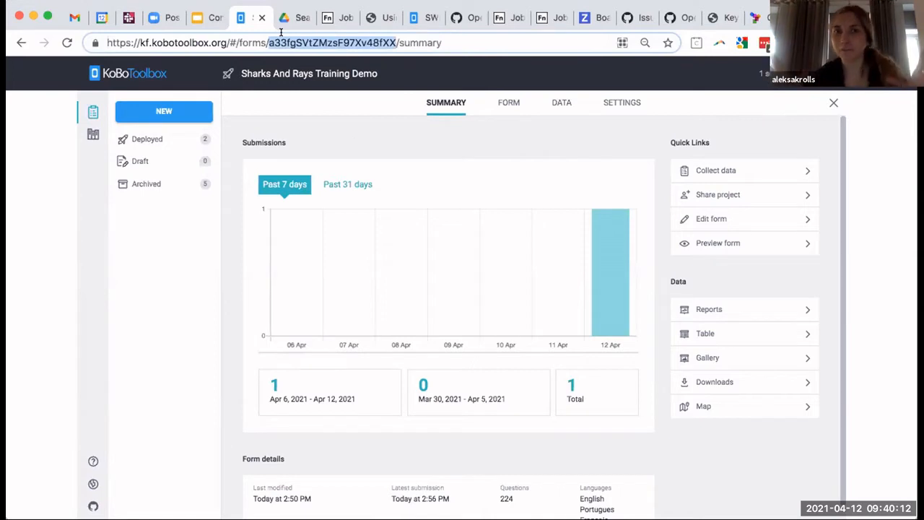
Step: Switch to OpenFn's ConSoSci Training jobs and open the job "A5. Fetch Form Responses"
{"action": "left_click", "coordinate": [322, 22]}
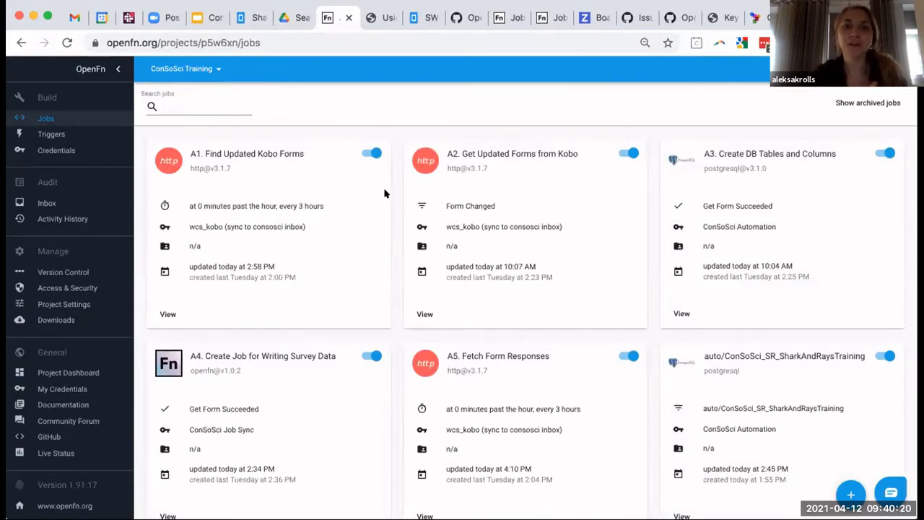
{"action": "scroll", "coordinate": [451, 239], "scroll_direction": "down", "scroll_amount": 1}
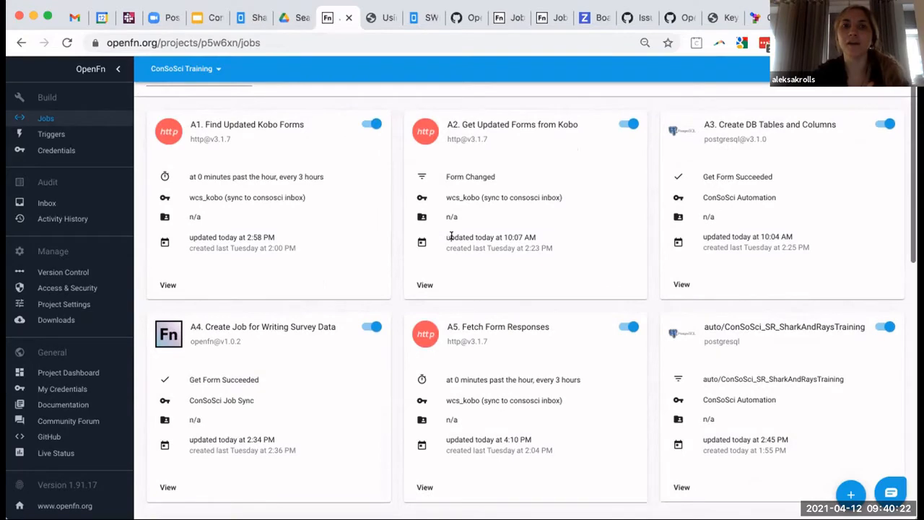
{"action": "scroll", "coordinate": [450, 236], "scroll_direction": "down", "scroll_amount": 3}
{"action": "left_click_drag", "start_coordinate": [462, 227], "coordinate": [505, 227]}
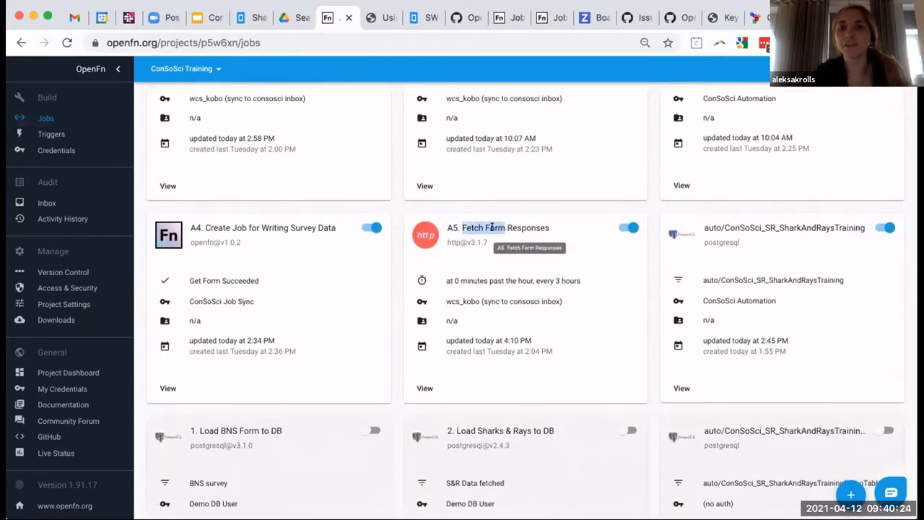
{"action": "left_click", "coordinate": [476, 257]}
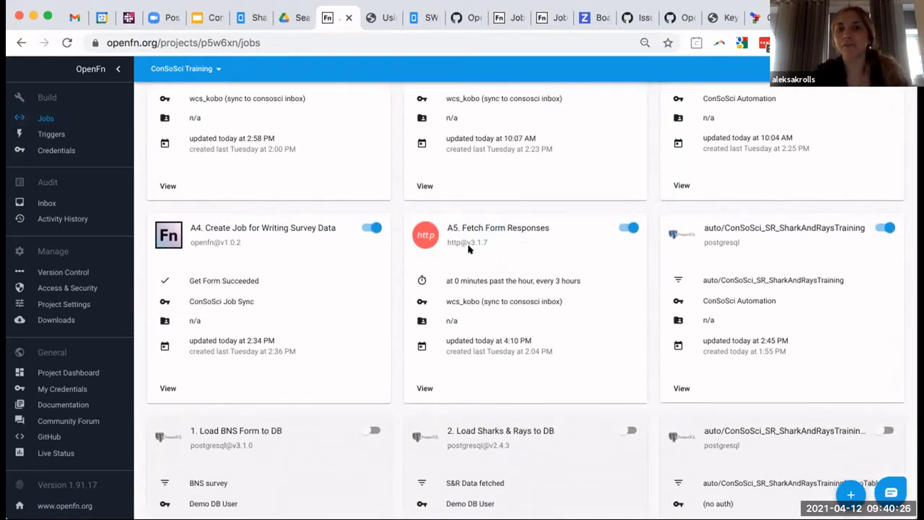
{"action": "left_click", "coordinate": [425, 387]}
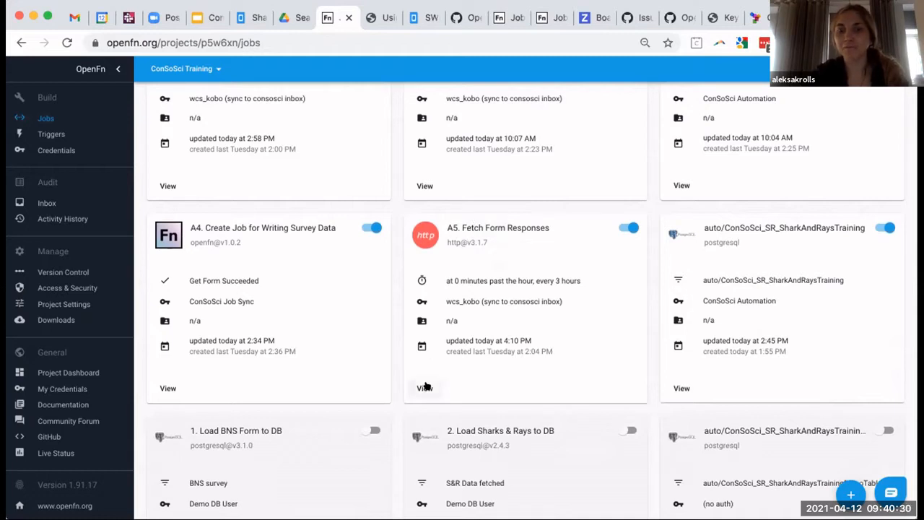
{"action": "left_click", "coordinate": [425, 387]}
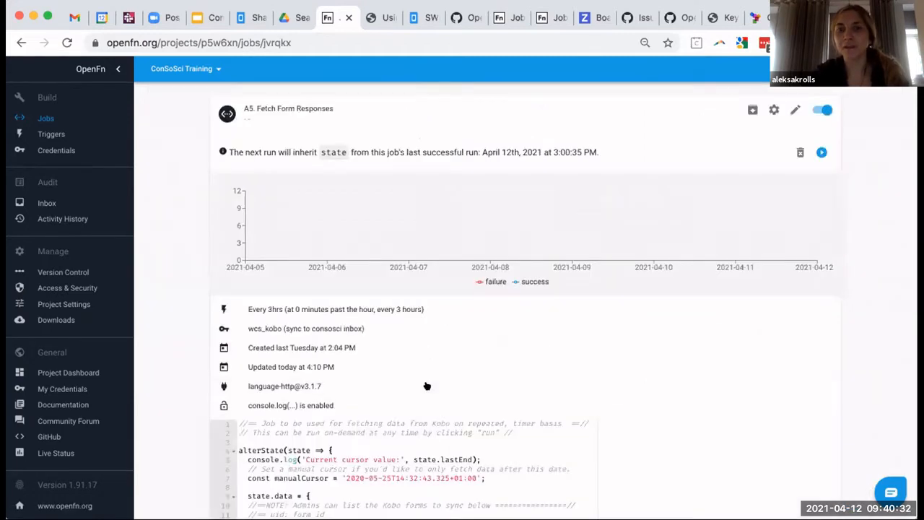
Step: Examine the A5 job's title, trigger details and code, and highlight the surveys block listing the Kobo forms to sync
{"action": "scroll", "coordinate": [427, 385], "scroll_direction": "down", "scroll_amount": 1}
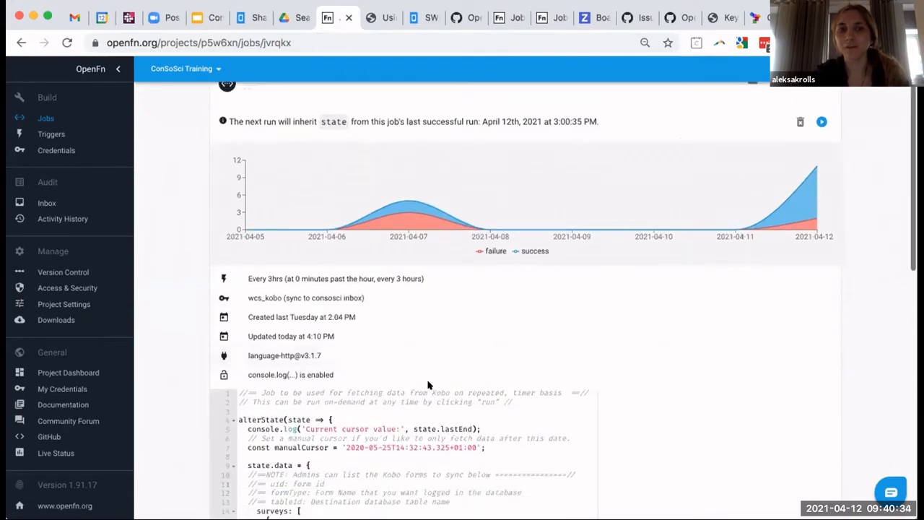
{"action": "scroll", "coordinate": [429, 384], "scroll_direction": "up", "scroll_amount": 1}
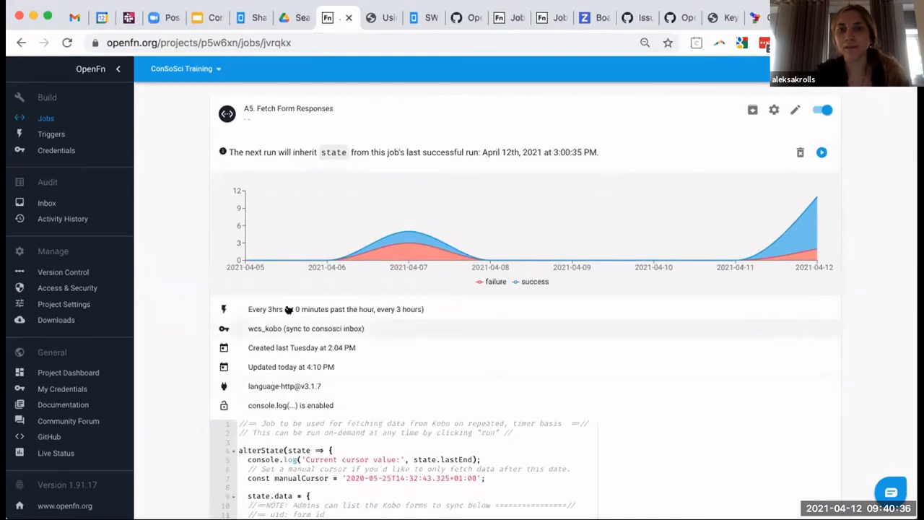
{"action": "left_click_drag", "start_coordinate": [243, 109], "coordinate": [330, 112]}
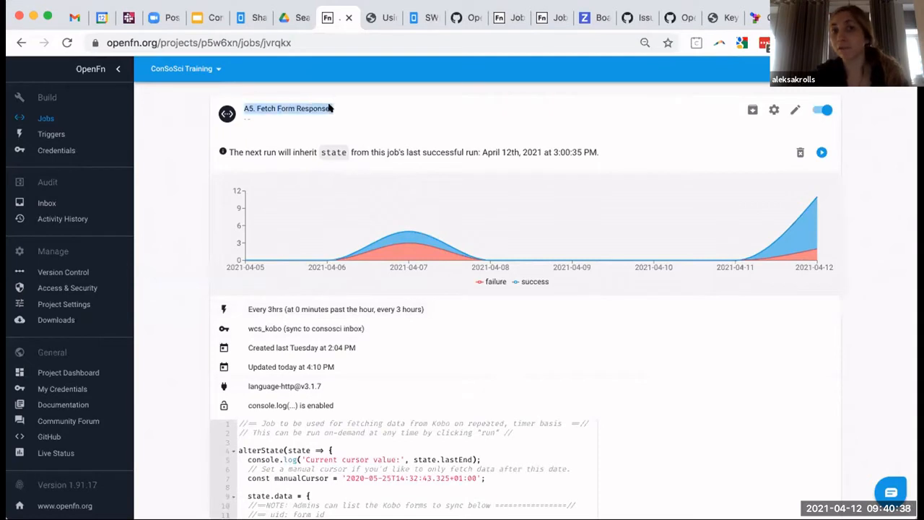
{"action": "scroll", "coordinate": [249, 259], "scroll_direction": "down", "scroll_amount": 1}
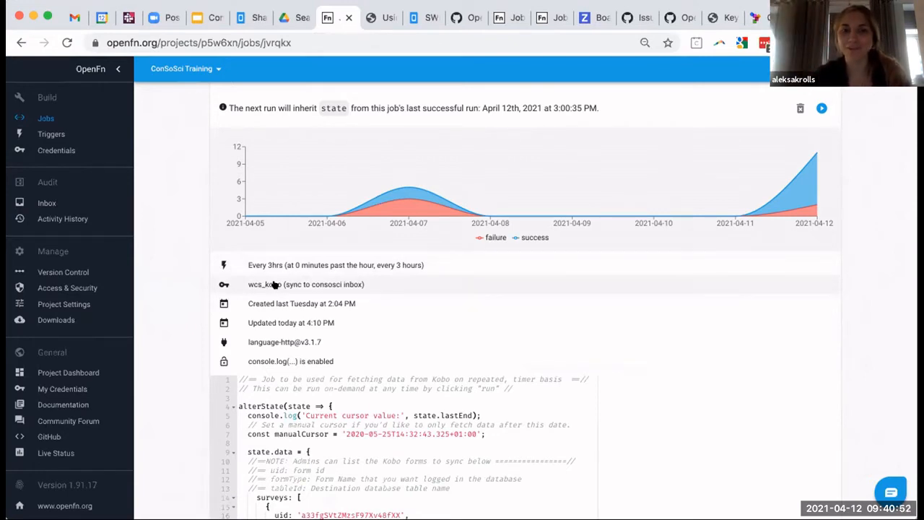
{"action": "scroll", "coordinate": [277, 303], "scroll_direction": "down", "scroll_amount": 1}
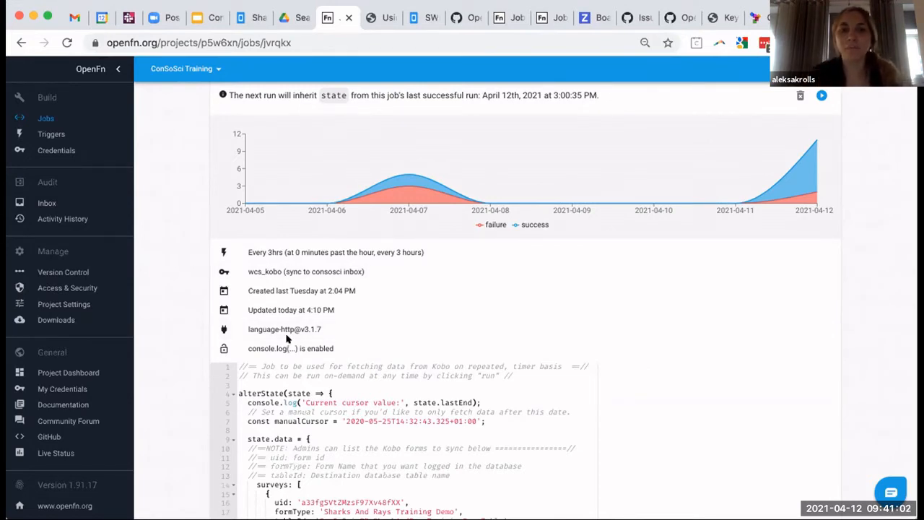
{"action": "scroll", "coordinate": [287, 339], "scroll_direction": "down", "scroll_amount": 5}
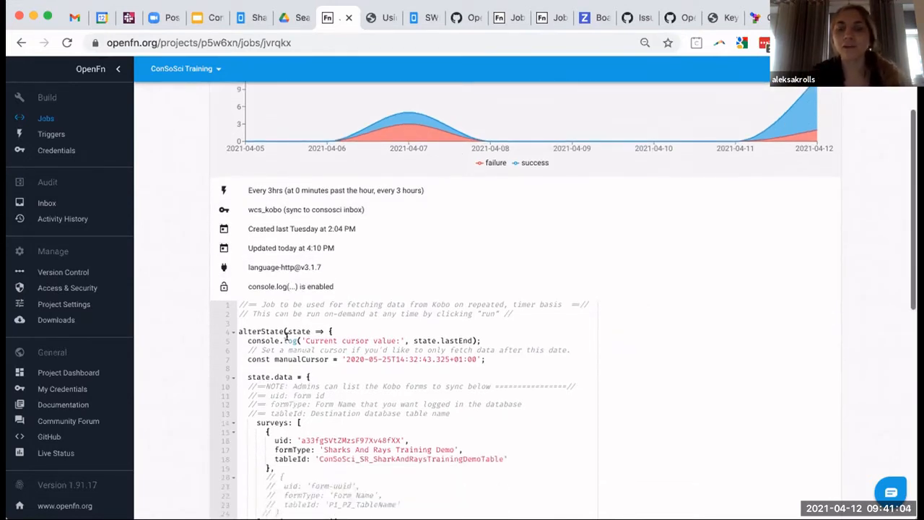
{"action": "scroll", "coordinate": [287, 338], "scroll_direction": "down", "scroll_amount": 4}
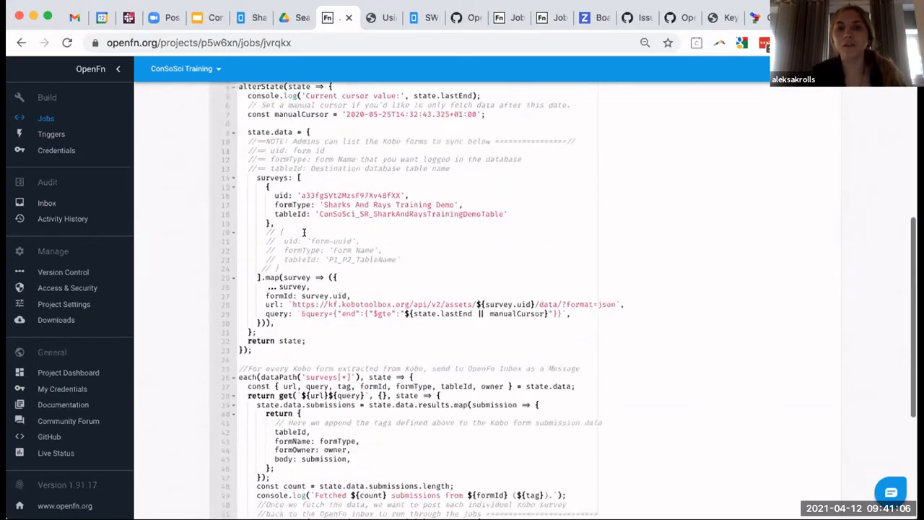
{"action": "scroll", "coordinate": [304, 231], "scroll_direction": "up", "scroll_amount": 4}
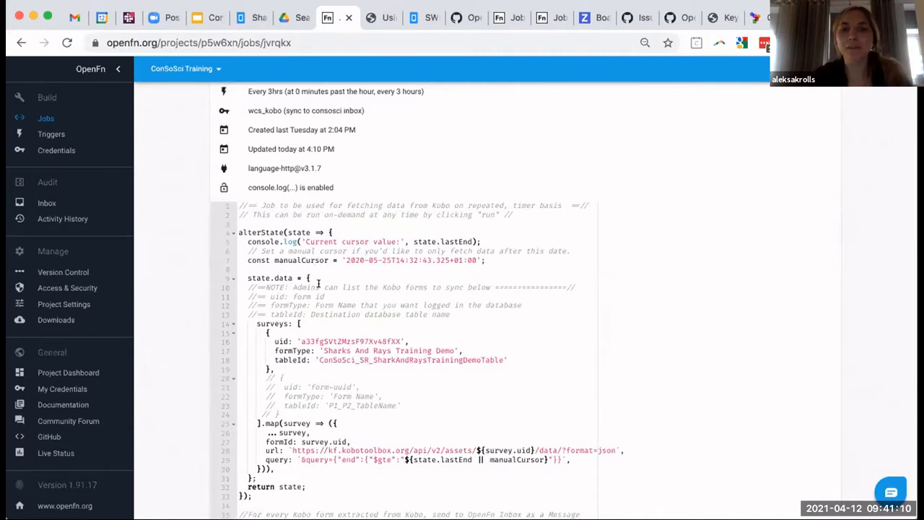
{"action": "scroll", "coordinate": [318, 284], "scroll_direction": "down", "scroll_amount": 1}
{"action": "left_click_drag", "start_coordinate": [251, 279], "coordinate": [377, 327]}
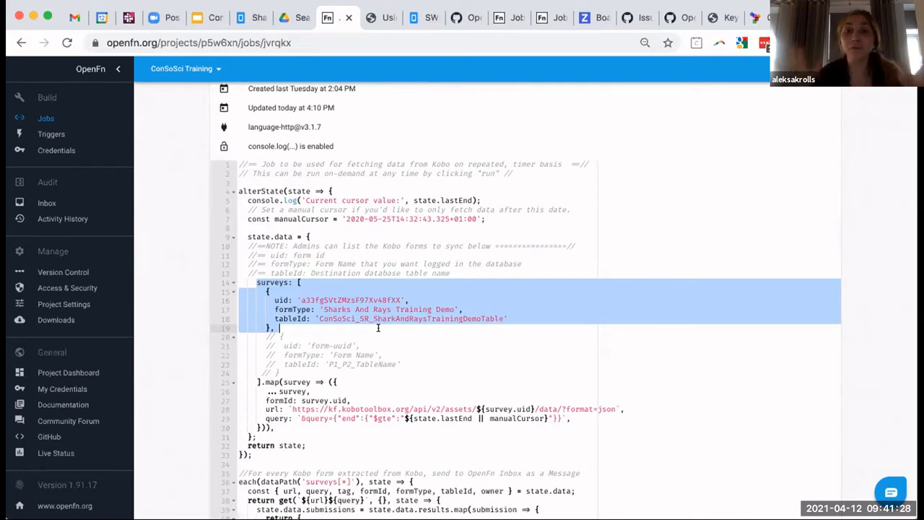
Step: Check the form ID in the KoBoToolbox project's address, then return to the OpenFn job and highlight the matching survey entry
{"action": "left_click", "coordinate": [251, 17]}
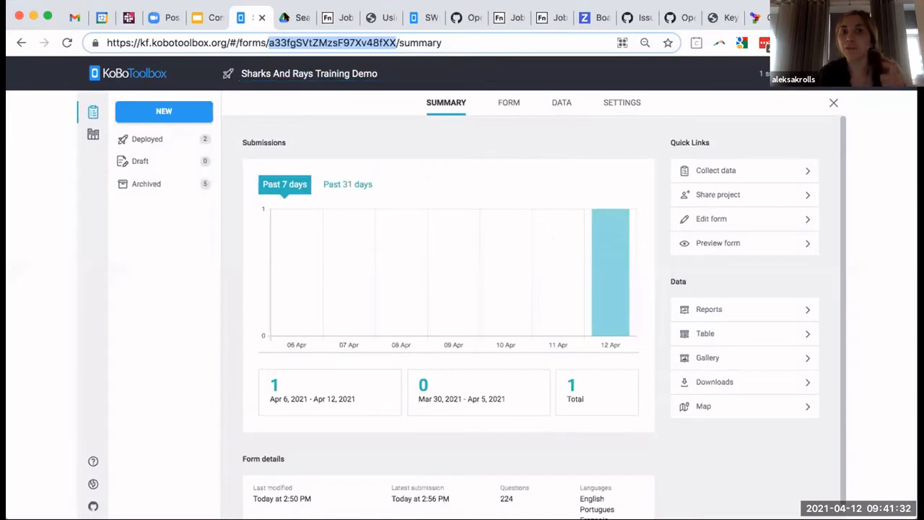
{"action": "left_click", "coordinate": [322, 18]}
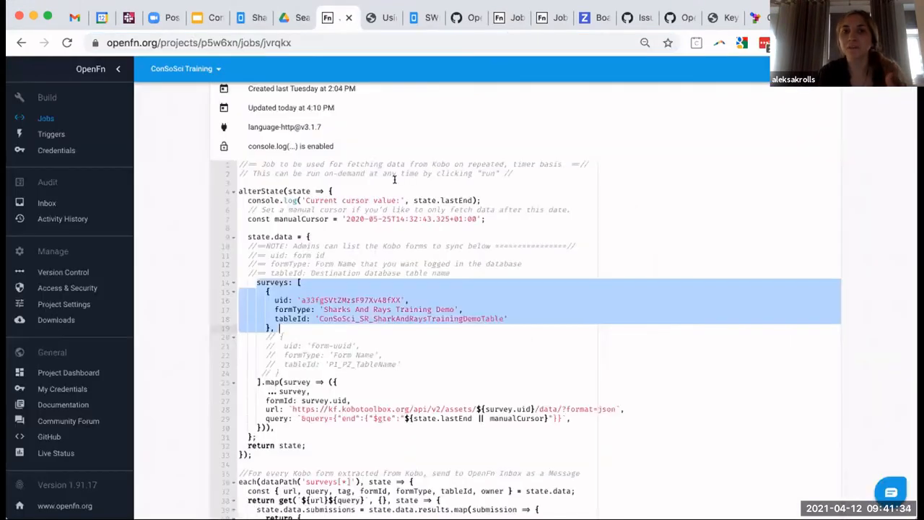
{"action": "scroll", "coordinate": [298, 259], "scroll_direction": "down", "scroll_amount": 1}
{"action": "left_click", "coordinate": [365, 280]}
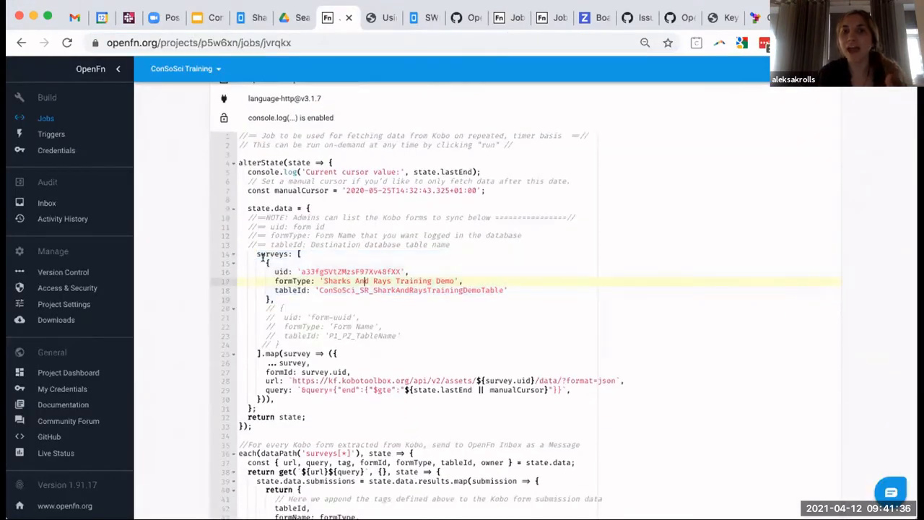
{"action": "left_click_drag", "start_coordinate": [266, 263], "coordinate": [269, 297]}
{"action": "left_click", "coordinate": [286, 292]}
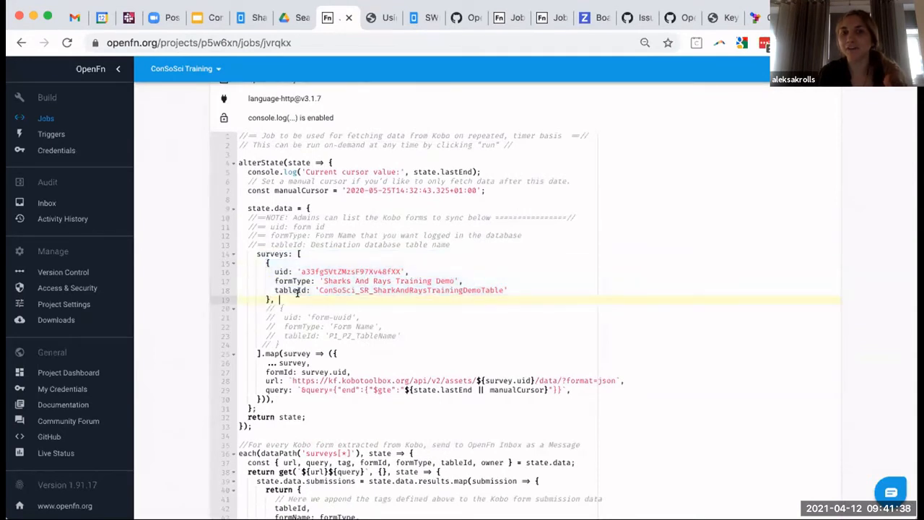
Step: Examine the uid, formType and tableId values of the Sharks And Rays Training Demo entry in the job code
{"action": "double_click", "coordinate": [277, 271]}
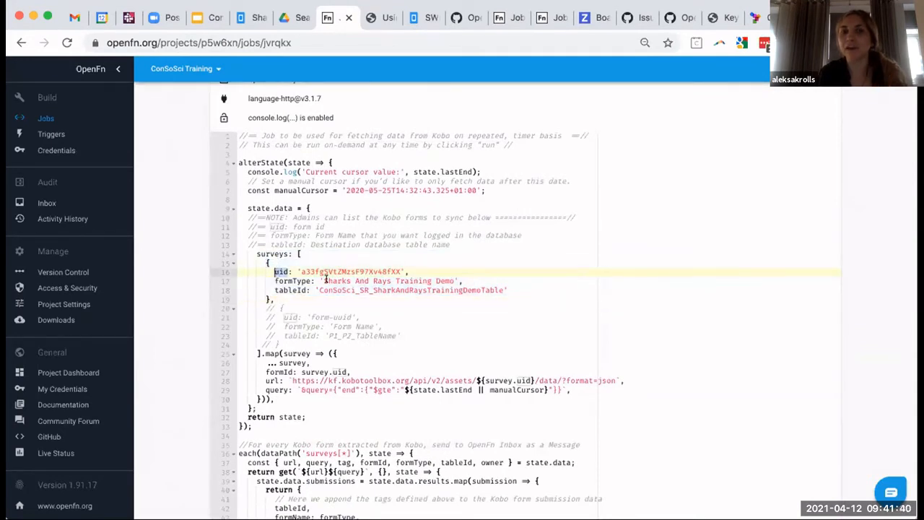
{"action": "double_click", "coordinate": [324, 272]}
{"action": "triple_click", "coordinate": [329, 281]}
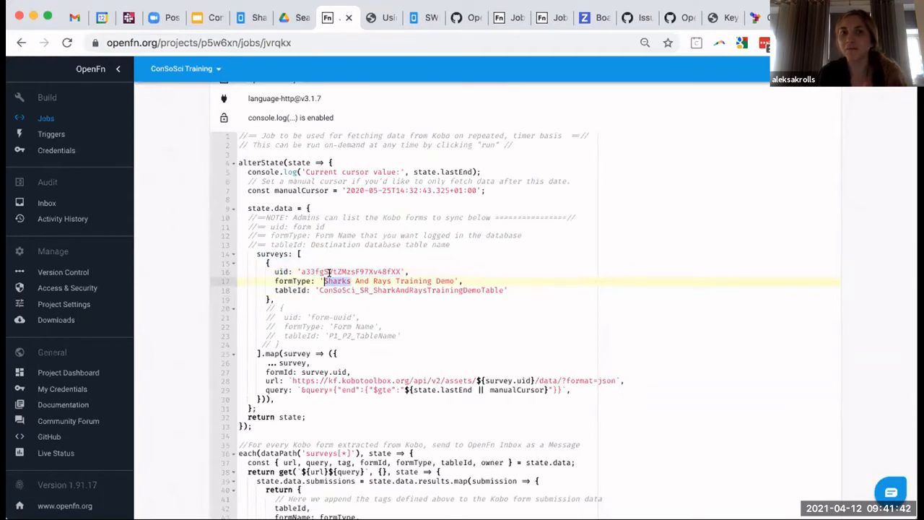
{"action": "left_click", "coordinate": [332, 291]}
{"action": "double_click", "coordinate": [330, 290]}
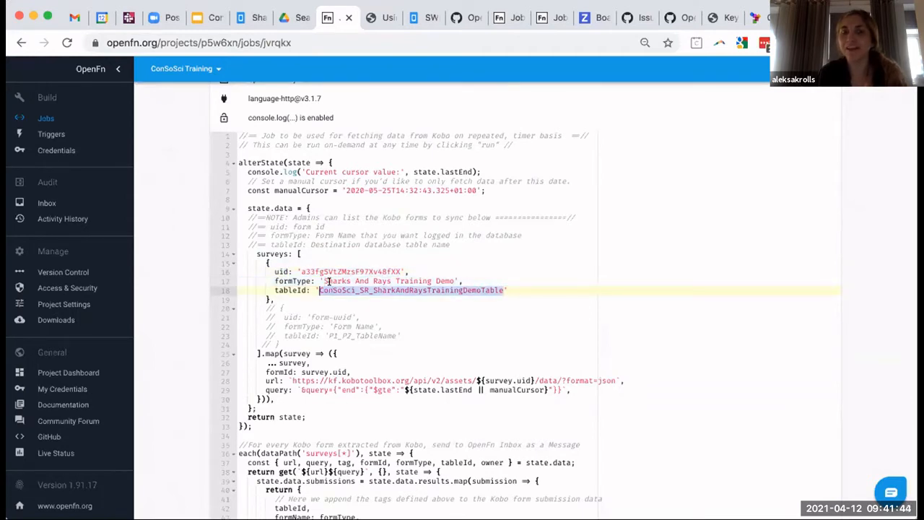
{"action": "key", "text": "Down"}
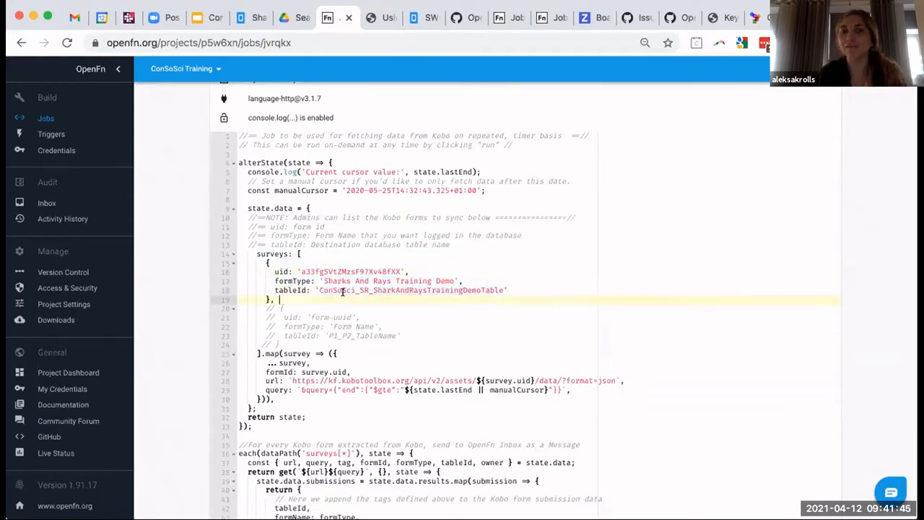
{"action": "left_click", "coordinate": [316, 289]}
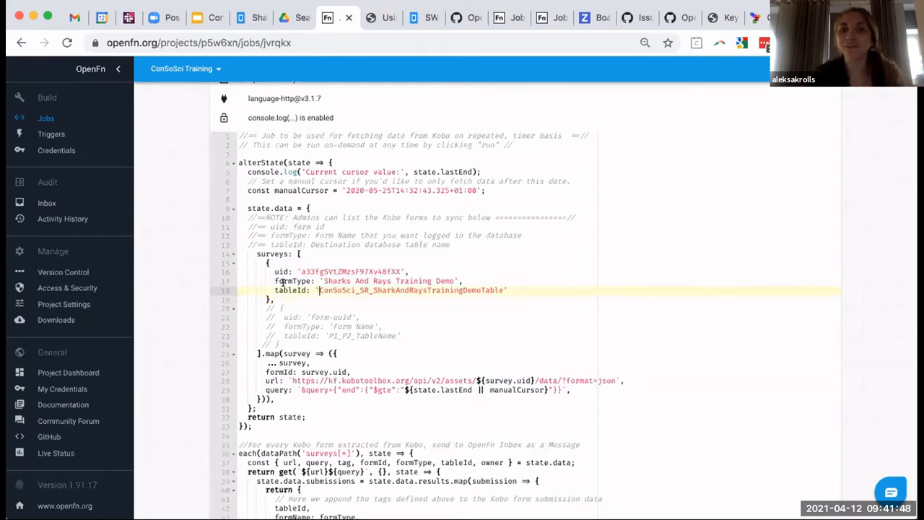
{"action": "mouse_move", "coordinate": [274, 281]}
{"action": "left_mouse_down"}
{"action": "mouse_move", "coordinate": [508, 289]}
{"action": "mouse_move", "coordinate": [269, 290]}
{"action": "left_mouse_up"}
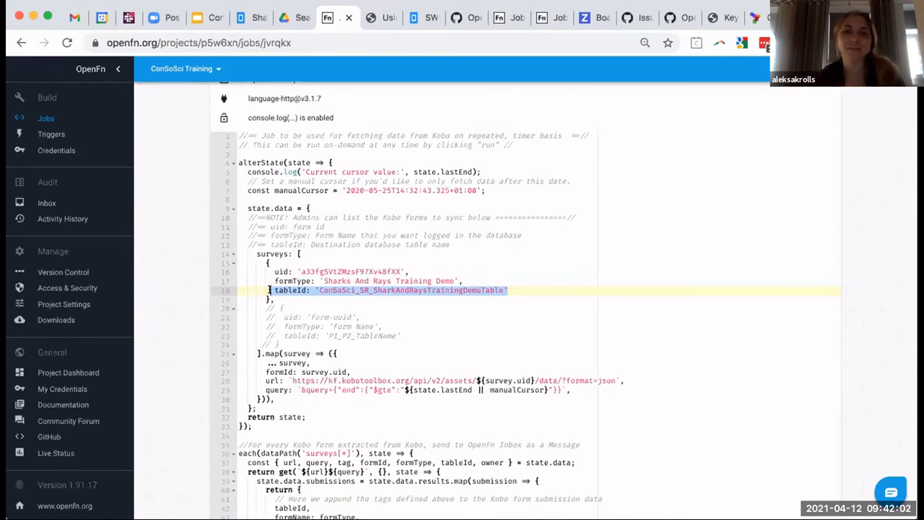
{"action": "left_click_drag", "start_coordinate": [301, 271], "coordinate": [385, 269]}
{"action": "left_click_drag", "start_coordinate": [323, 281], "coordinate": [436, 281]}
{"action": "left_click", "coordinate": [352, 281]}
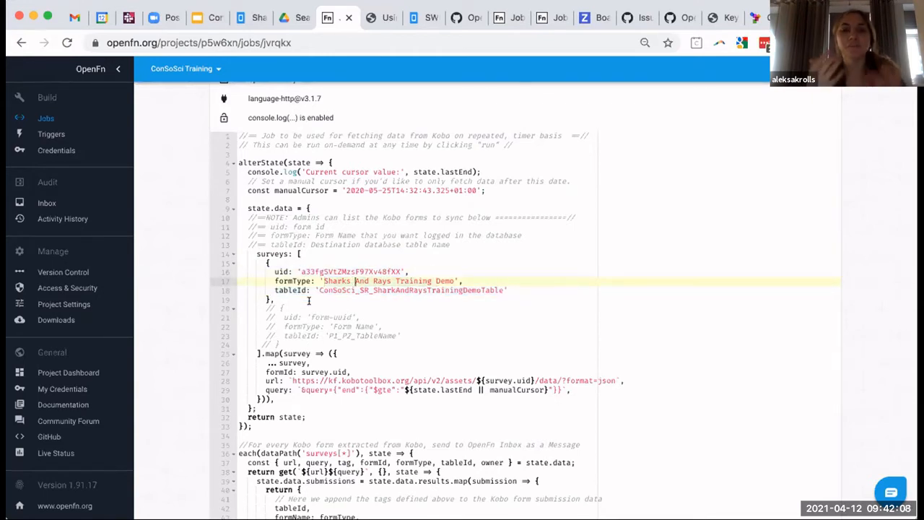
Step: Review the A5 job's run controls and history chart, and switch back to the KoBoToolbox project summary
{"action": "scroll", "coordinate": [308, 302], "scroll_direction": "up", "scroll_amount": 5}
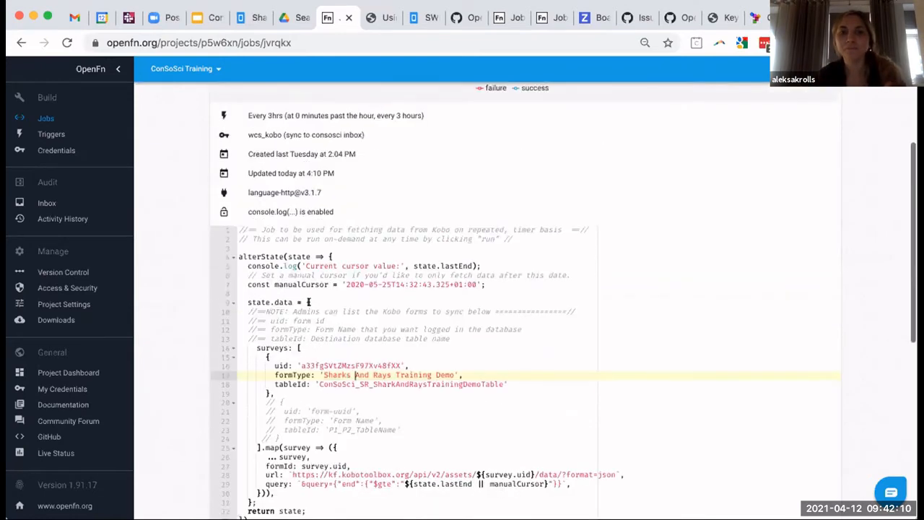
{"action": "scroll", "coordinate": [308, 303], "scroll_direction": "up", "scroll_amount": 2}
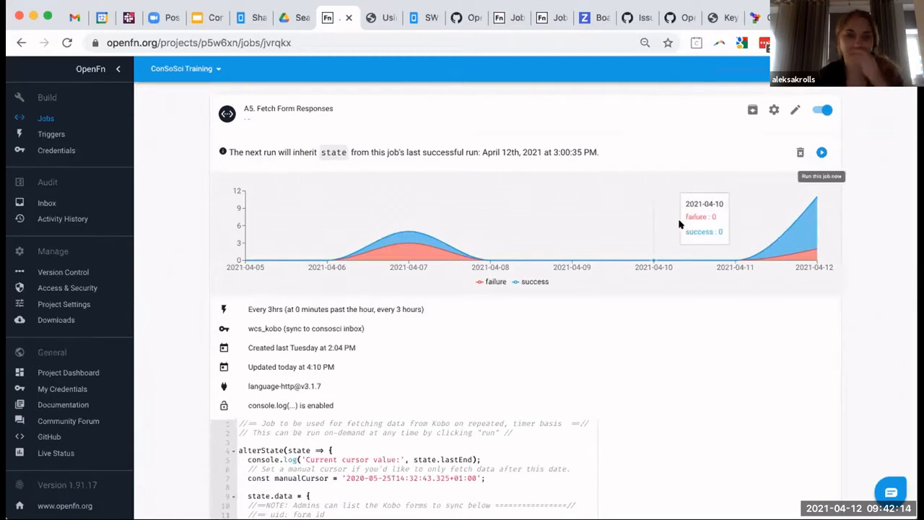
{"action": "left_click", "coordinate": [251, 18]}
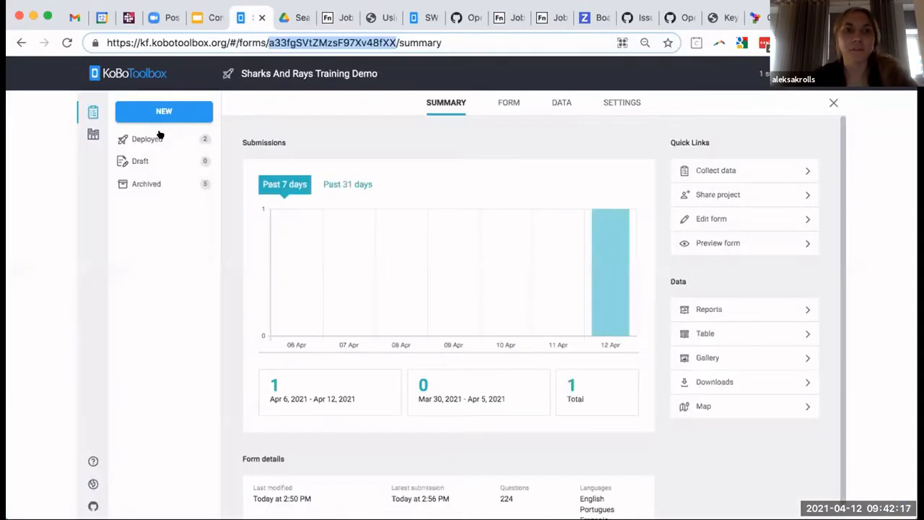
Step: Open the SWM Etude Marché 2020 Demo project from the deployed forms and copy its form ID from the address
{"action": "left_click", "coordinate": [93, 113]}
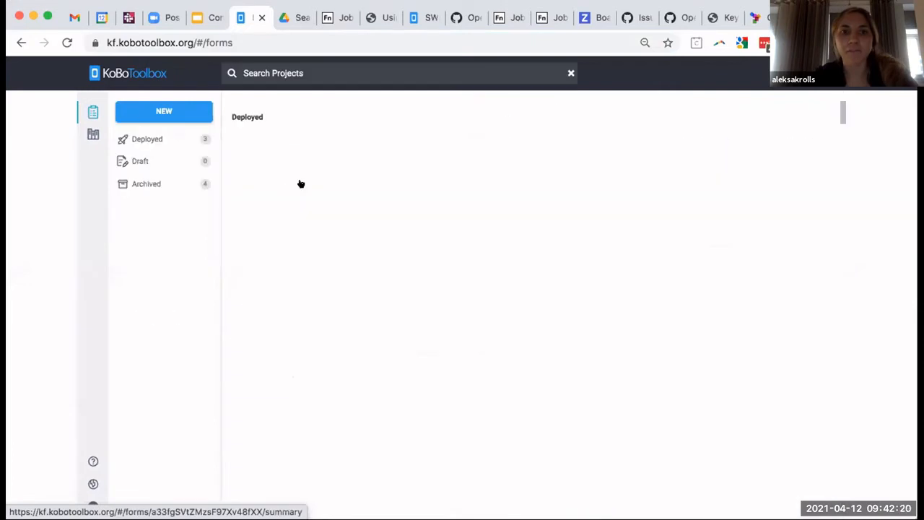
{"action": "left_click", "coordinate": [314, 219]}
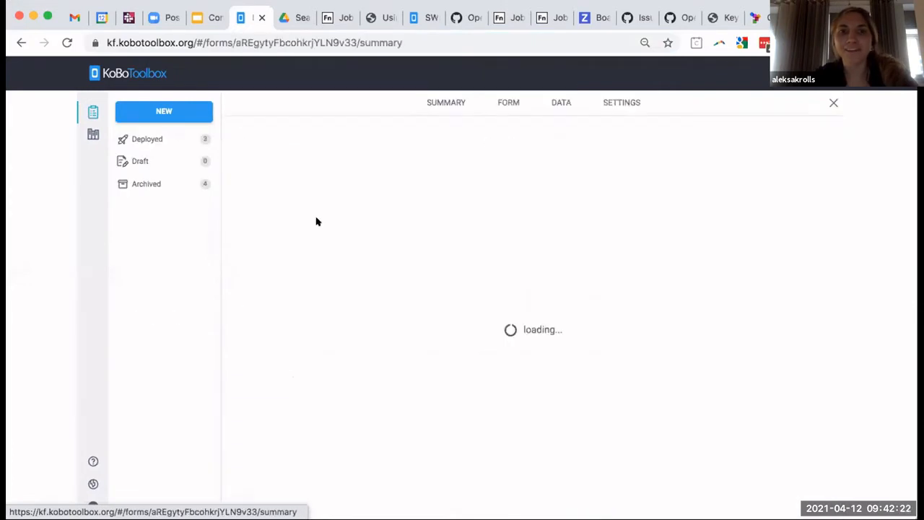
{"action": "double_click", "coordinate": [265, 45]}
{"action": "key", "text": "super+c"}
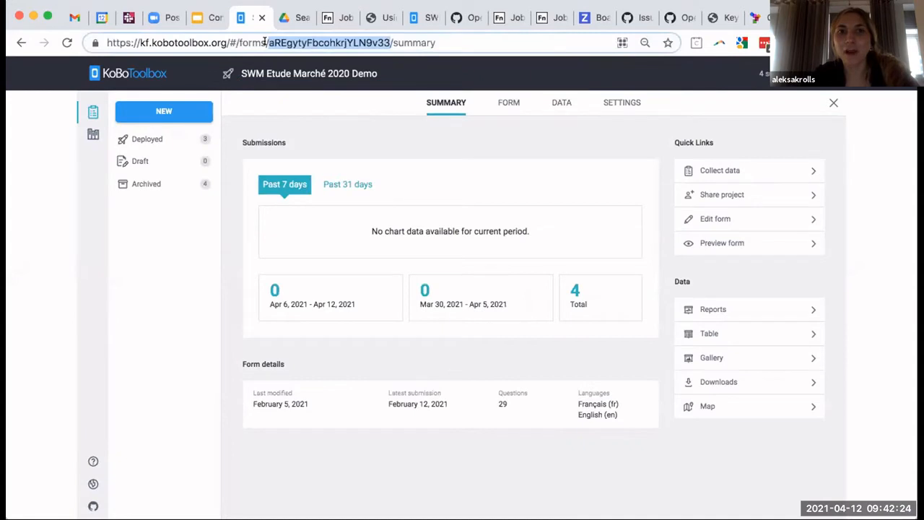
Step: Return to the OpenFn A5 job, open it for editing and add a second surveys entry with uid 'aREgytyFbcohkrjYLN9v33'
{"action": "left_click", "coordinate": [330, 17]}
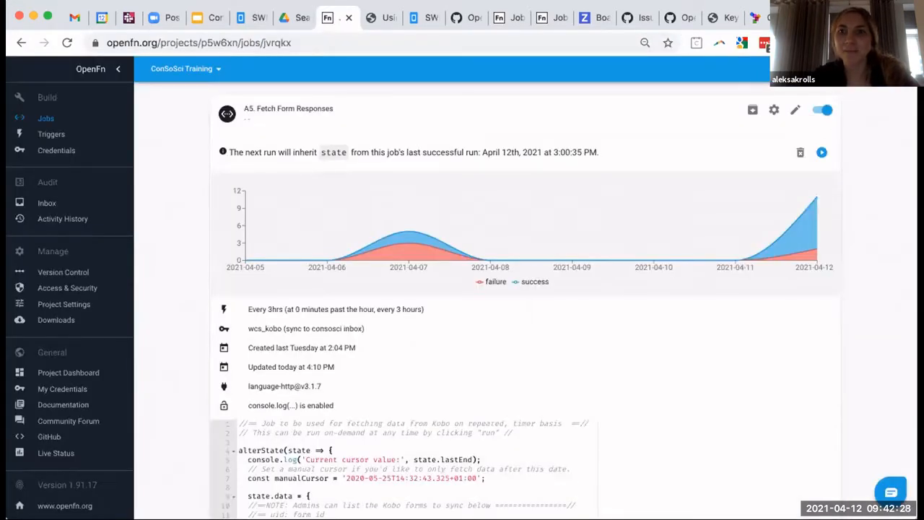
{"action": "left_click", "coordinate": [793, 109]}
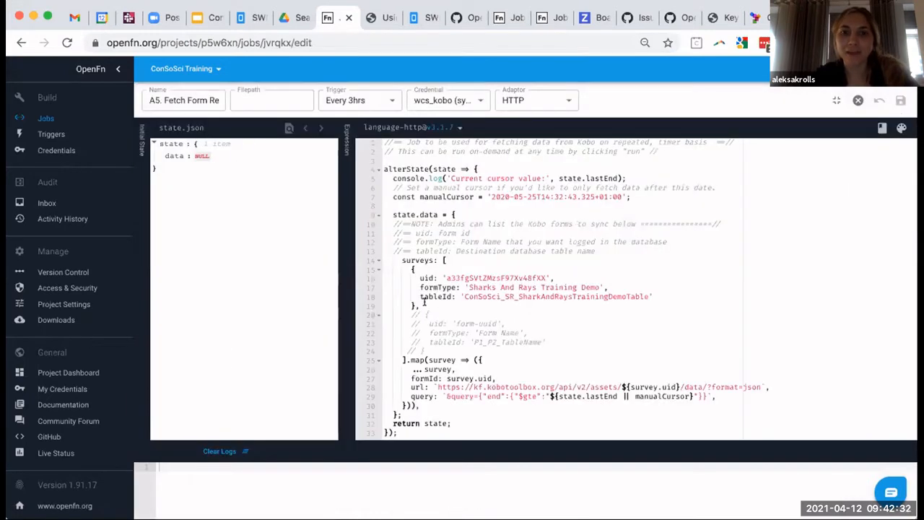
{"action": "left_click", "coordinate": [425, 304]}
{"action": "key", "text": "Return"}
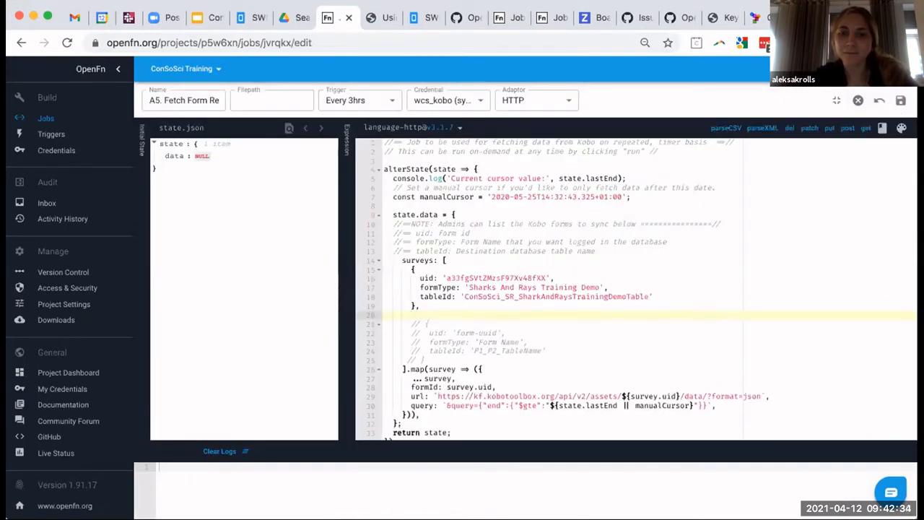
{"action": "type", "text": "{"}
{"action": "key", "text": "Return"}
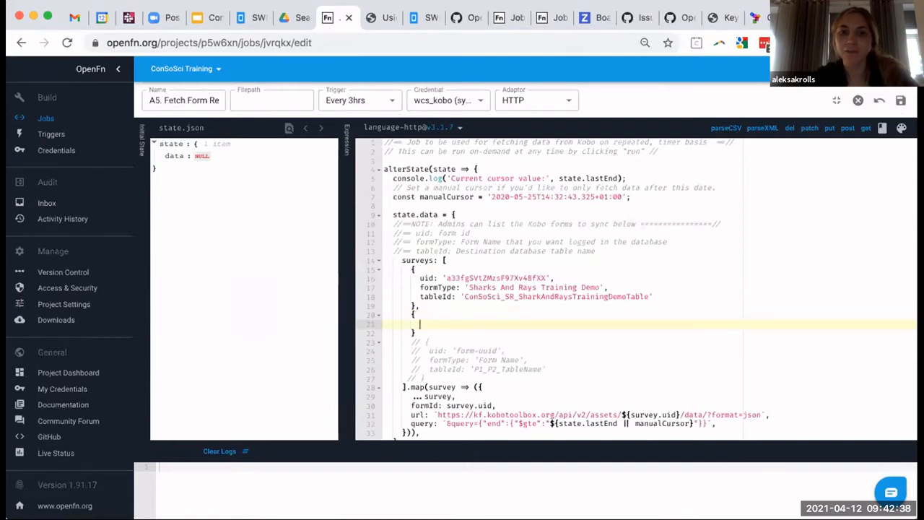
{"action": "type", "text": "uid: '"}
{"action": "key", "text": "super+v"}
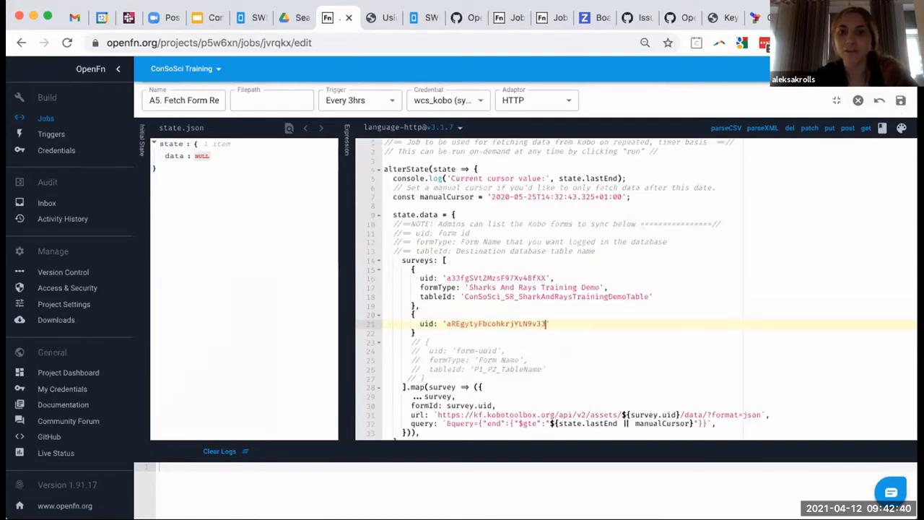
{"action": "type", "text": "',"}
{"action": "key", "text": "Return"}
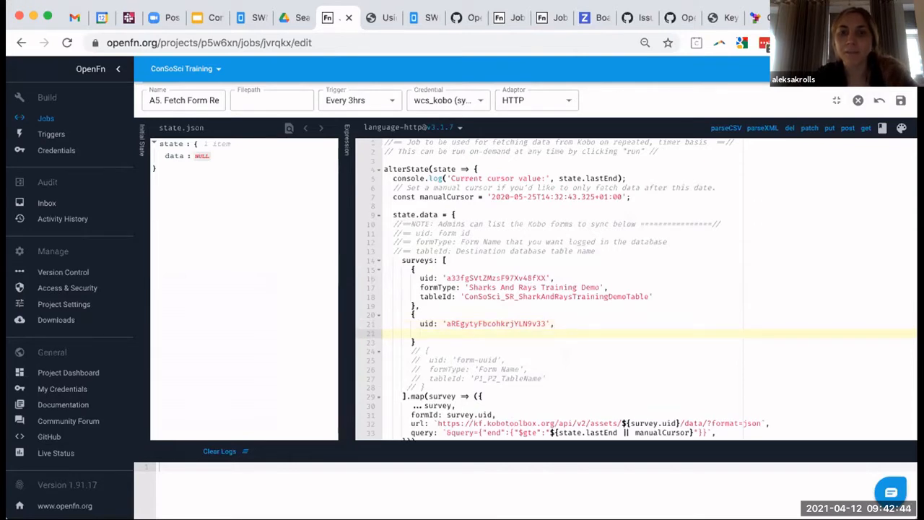
Step: Add the formType 'SWM Marche' to the second surveys entry
{"action": "type", "text": "formType: "}
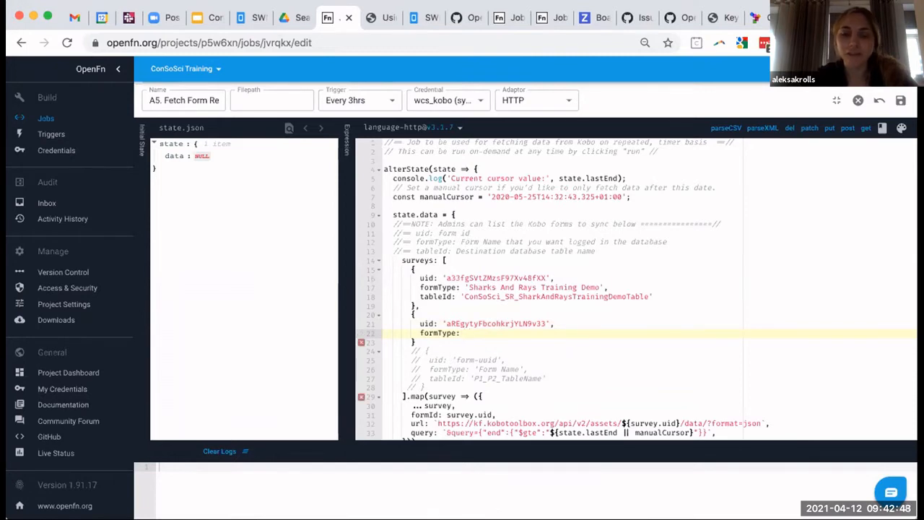
{"action": "type", "text": "'"}
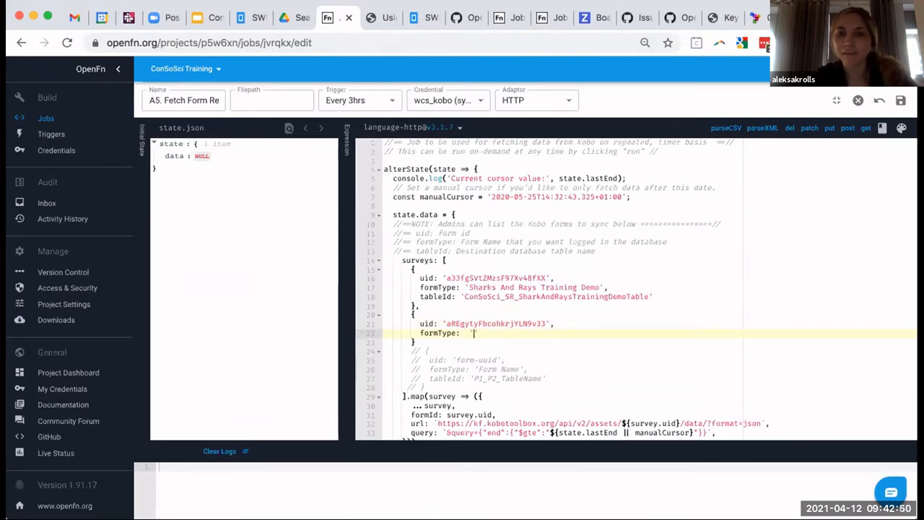
{"action": "type", "text": "Sh"}
{"action": "key", "text": "BackSpace"}
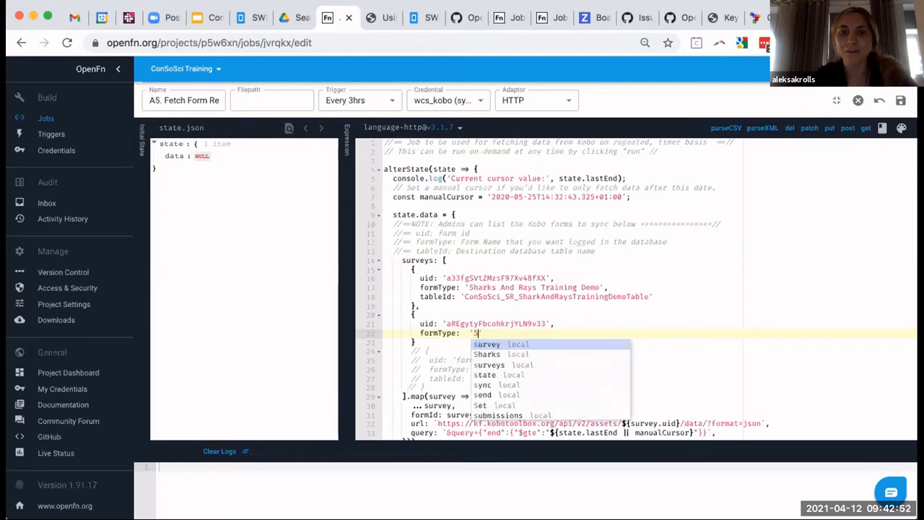
{"action": "type", "text": "WM "}
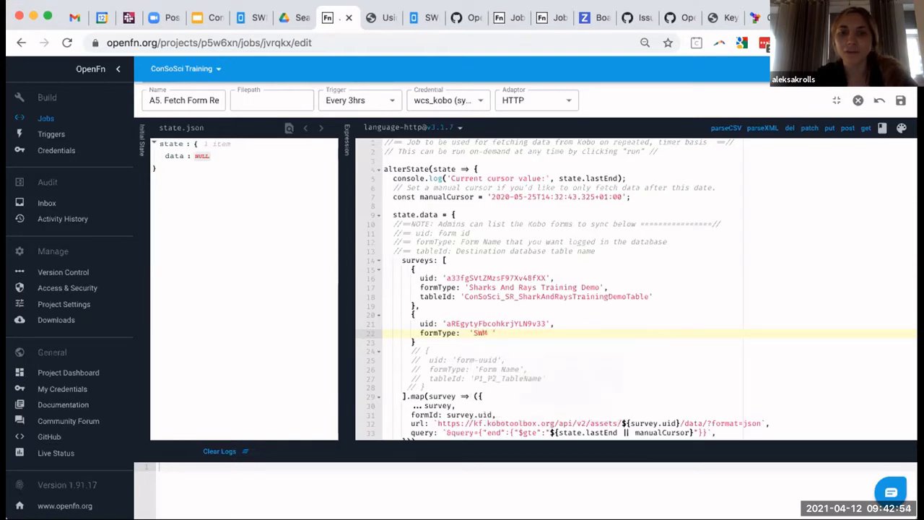
{"action": "type", "text": "Marche"}
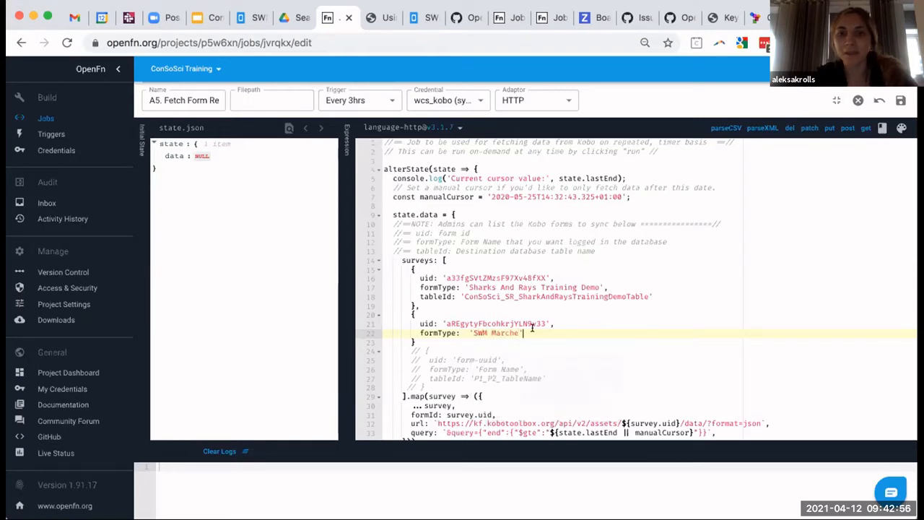
{"action": "key", "text": "Return"}
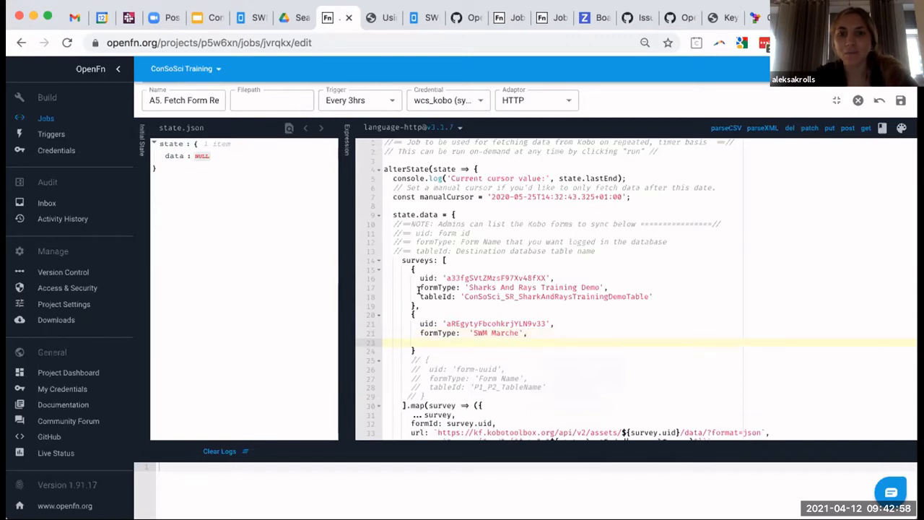
Step: Copy the tableId line of the Sharks And Rays Training Demo entry into the SWM Marche entry
{"action": "left_click", "coordinate": [650, 296]}
{"action": "key", "text": "shift+Home"}
{"action": "key", "text": "ctrl+c"}
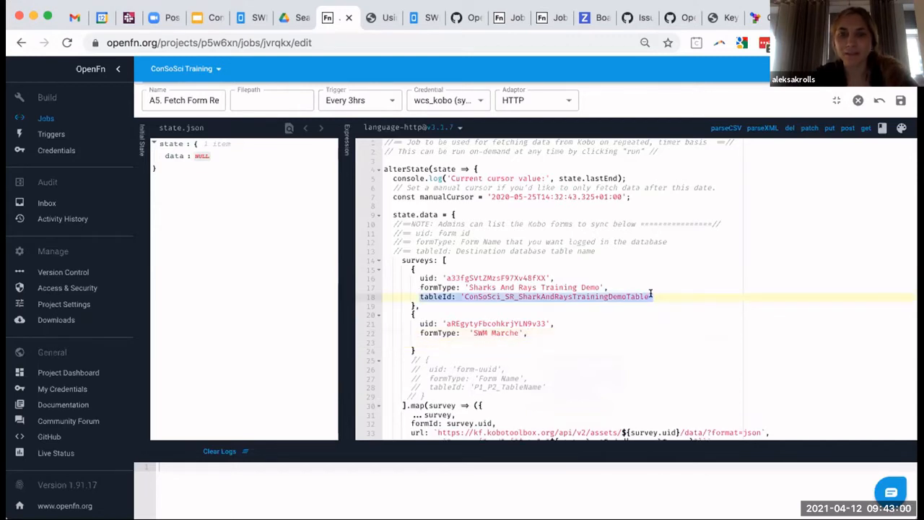
{"action": "left_click", "coordinate": [524, 340]}
{"action": "key", "text": "ctrl+v"}
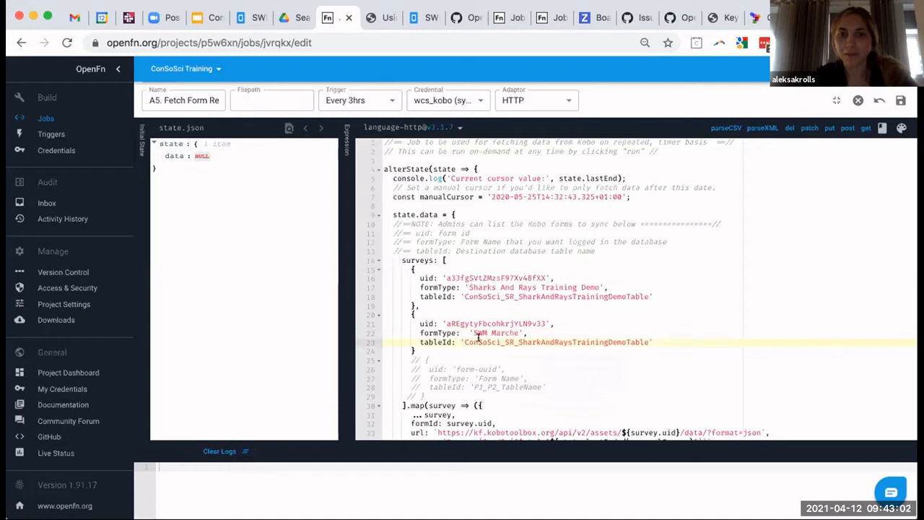
Step: Replace the SWM Marche entry's tableId value with 'tableId_Name' and save the job
{"action": "double_click", "coordinate": [646, 340]}
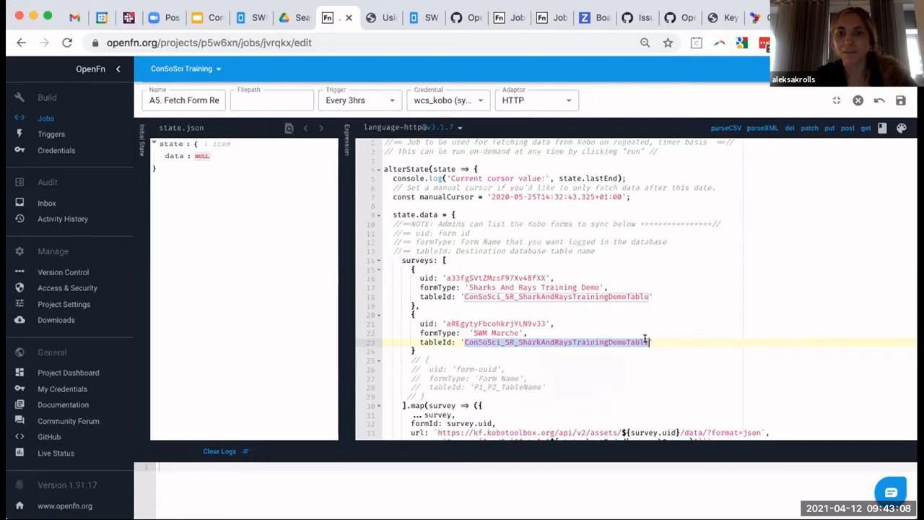
{"action": "key", "text": "BackSpace"}
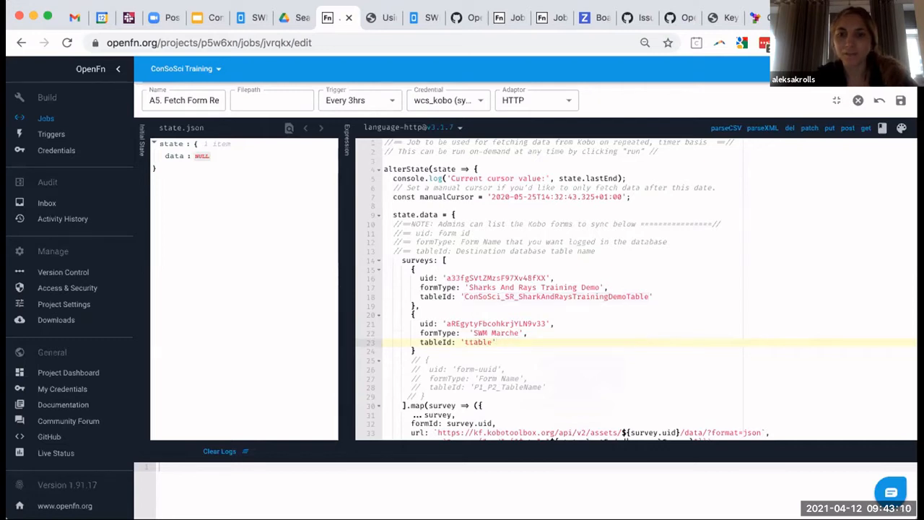
{"action": "type", "text": "t"}
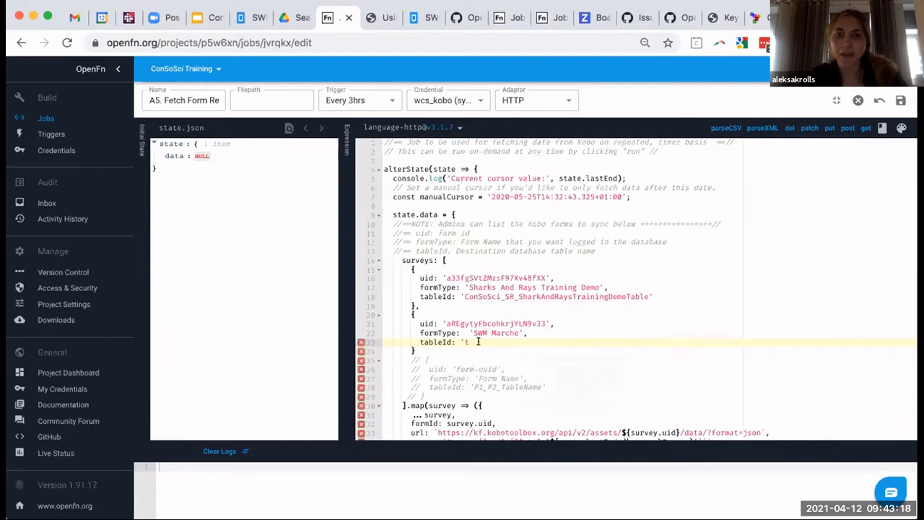
{"action": "type", "text": "ableId"}
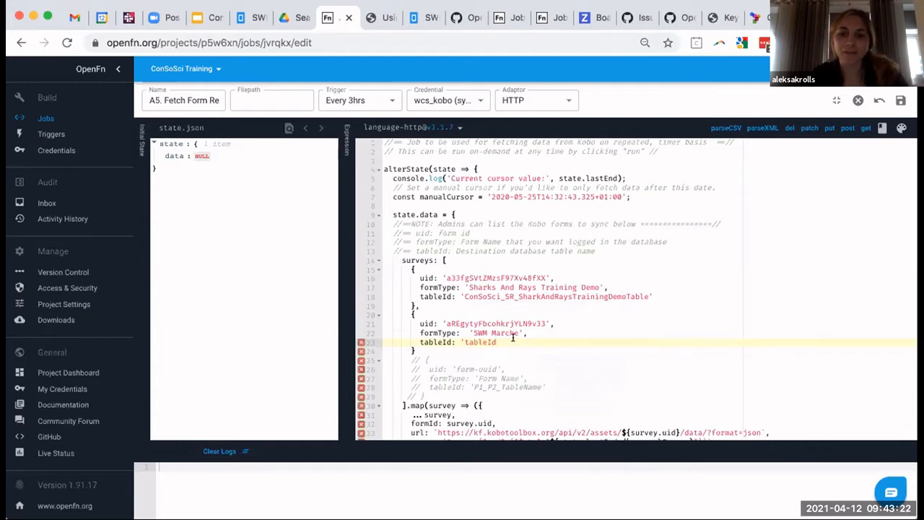
{"action": "type", "text": "_"}
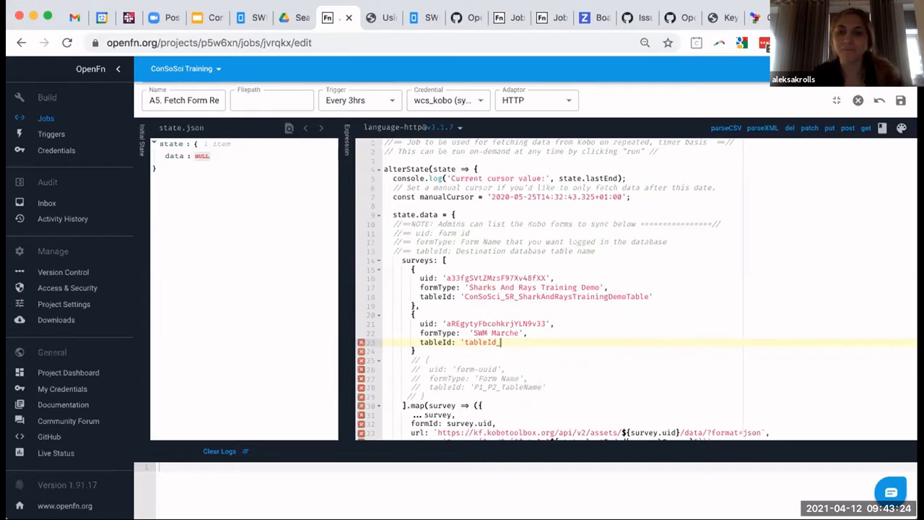
{"action": "type", "text": "Name'"}
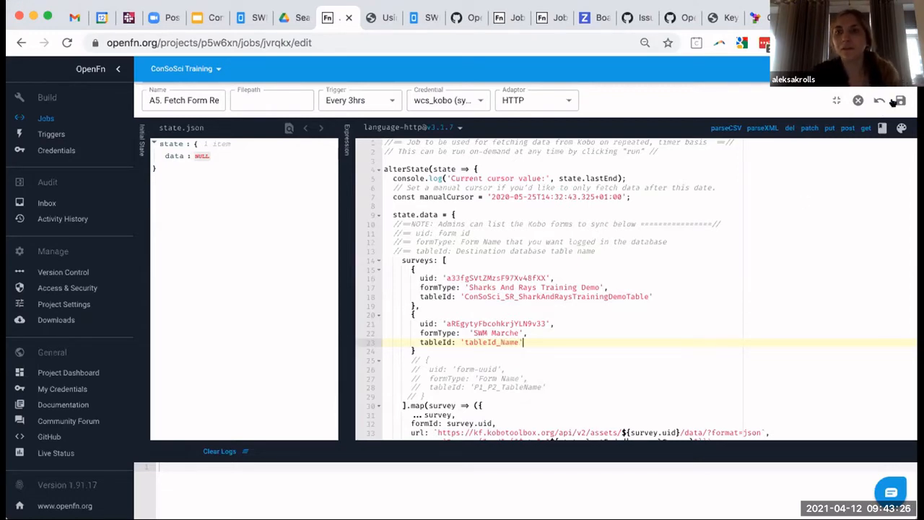
{"action": "left_click", "coordinate": [898, 100]}
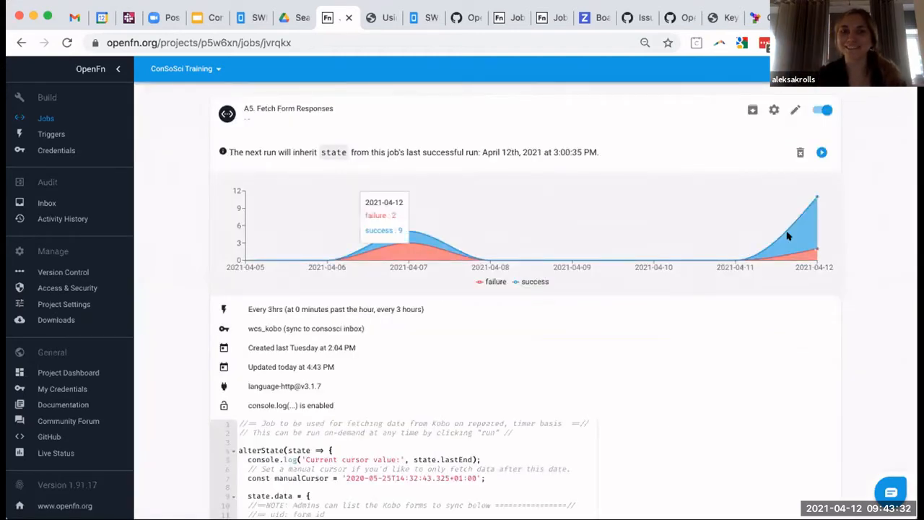
Step: Review the saved job code, highlighting the two surveys entries and the url and query lines that fetch Kobo data
{"action": "scroll", "coordinate": [787, 235], "scroll_direction": "down", "scroll_amount": 3}
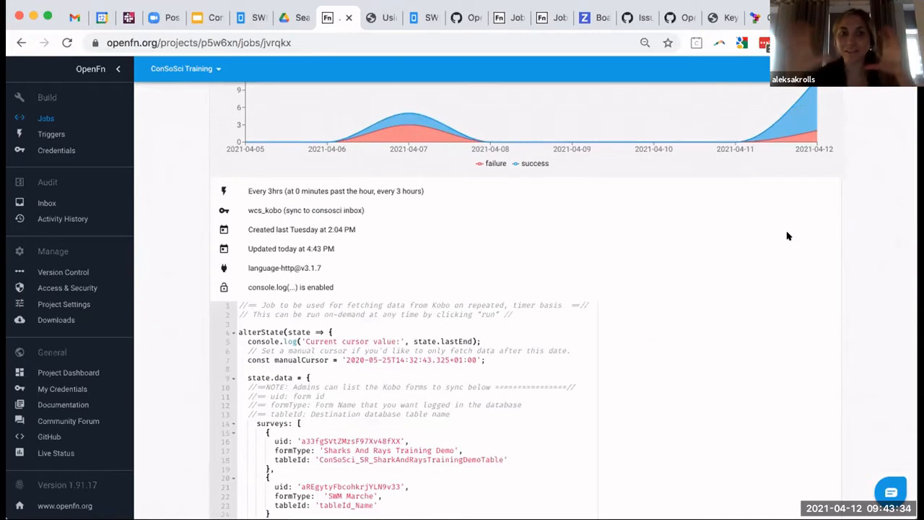
{"action": "scroll", "coordinate": [633, 337], "scroll_direction": "down", "scroll_amount": 4}
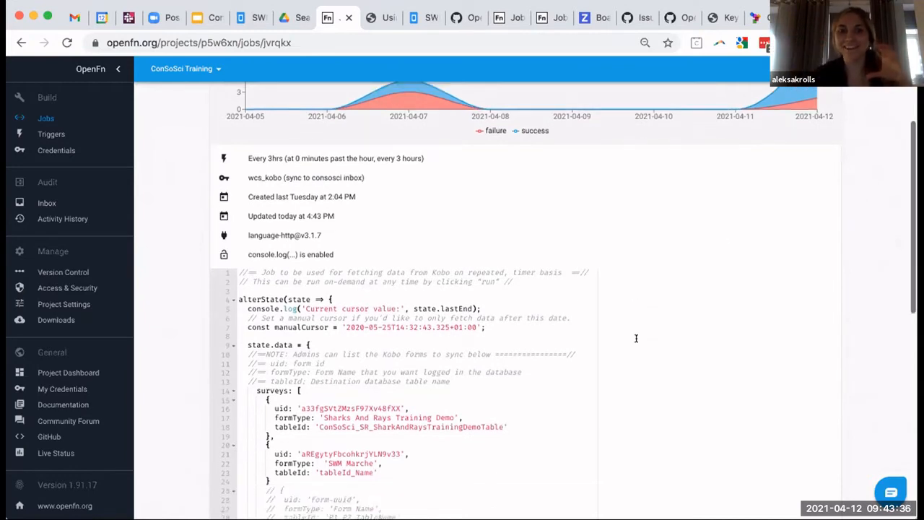
{"action": "left_click_drag", "start_coordinate": [258, 259], "coordinate": [344, 348]}
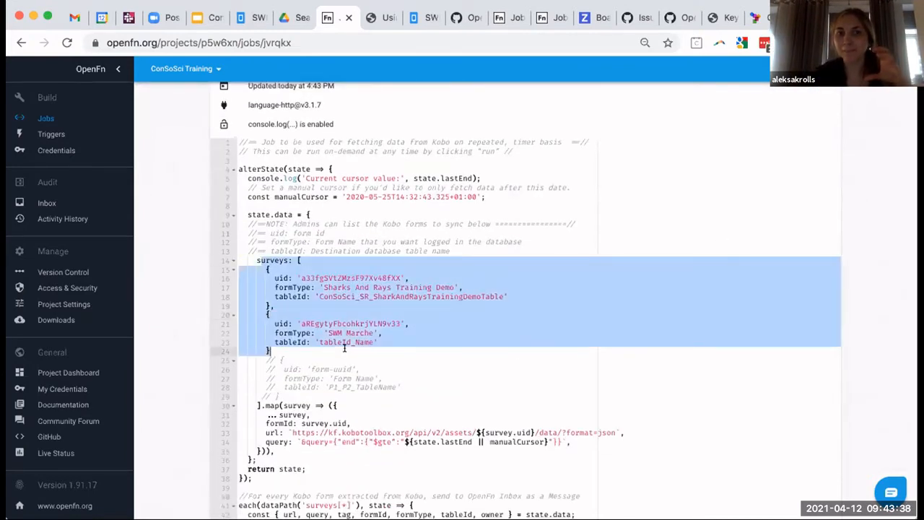
{"action": "left_click", "coordinate": [344, 348]}
{"action": "scroll", "coordinate": [345, 348], "scroll_direction": "down", "scroll_amount": 1}
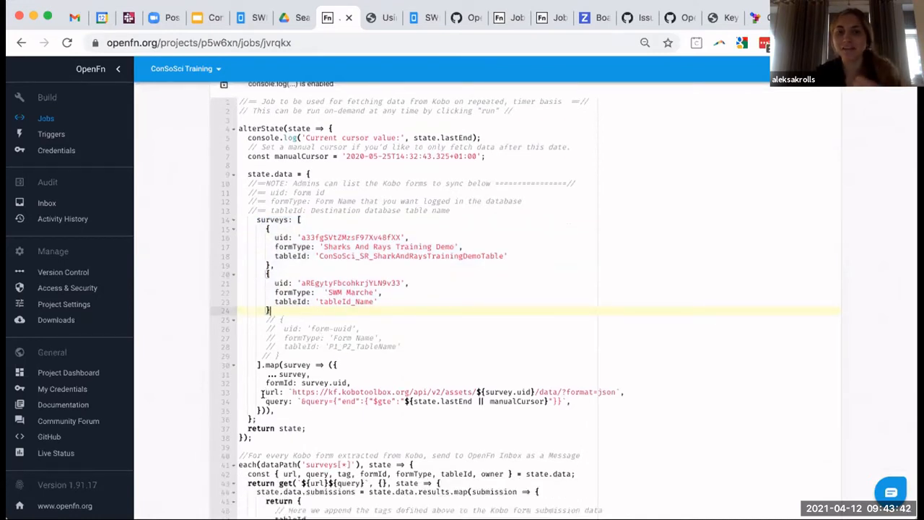
{"action": "left_click_drag", "start_coordinate": [270, 400], "coordinate": [369, 397]}
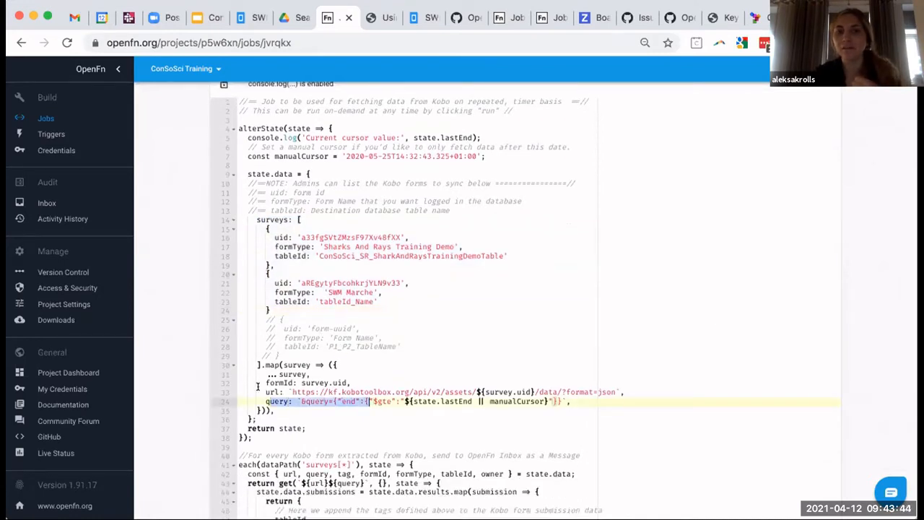
{"action": "left_click_drag", "start_coordinate": [262, 391], "coordinate": [613, 384]}
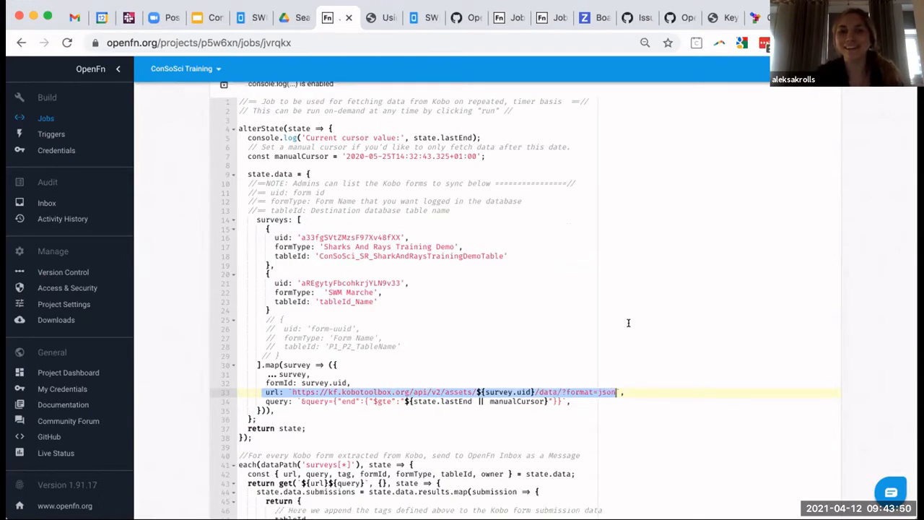
Step: Run the A5 Fetch Form Responses job on demand
{"action": "scroll", "coordinate": [628, 323], "scroll_direction": "up", "scroll_amount": 3}
{"action": "scroll", "coordinate": [628, 323], "scroll_direction": "up", "scroll_amount": 1}
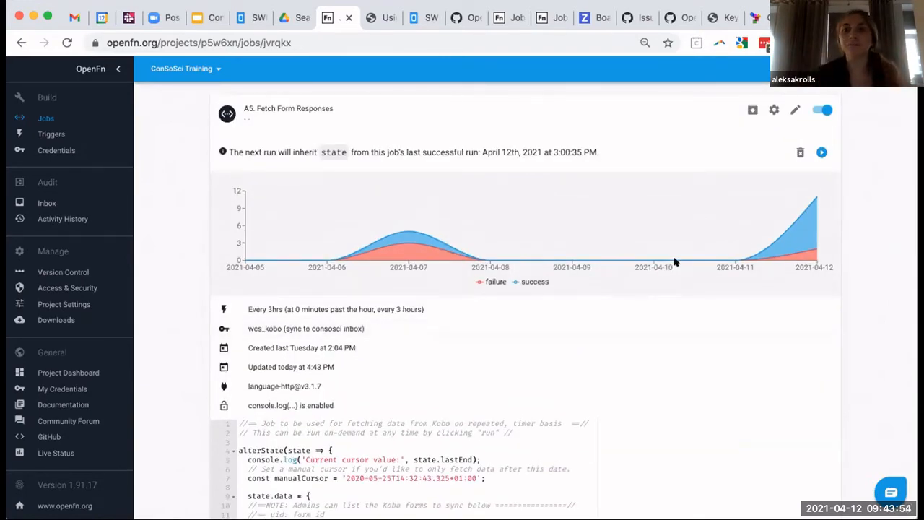
{"action": "left_click", "coordinate": [819, 153]}
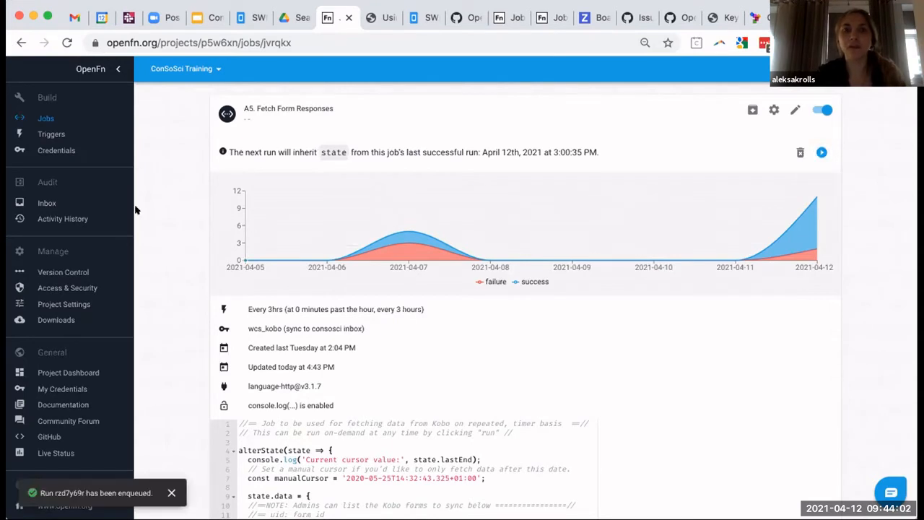
Step: Open the newest message in the project inbox and expand its message body to examine the fetched submission
{"action": "left_click", "coordinate": [86, 204]}
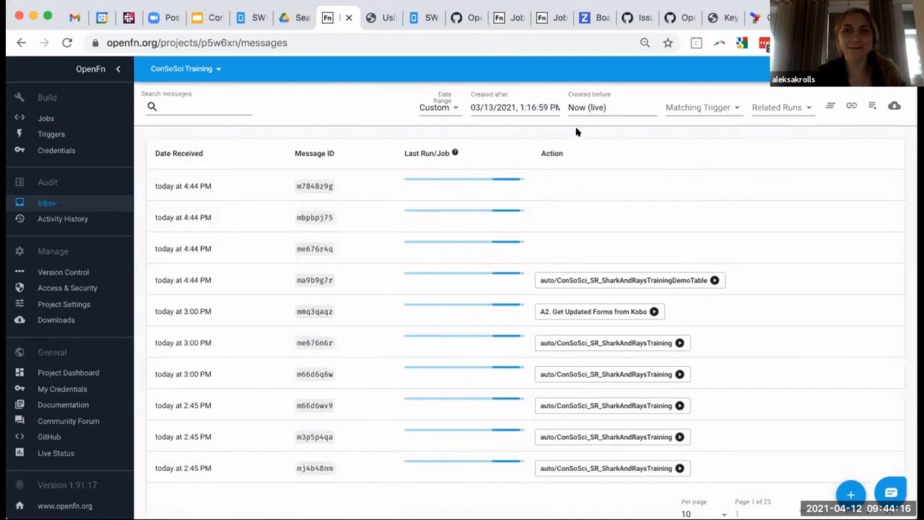
{"action": "left_click", "coordinate": [306, 186]}
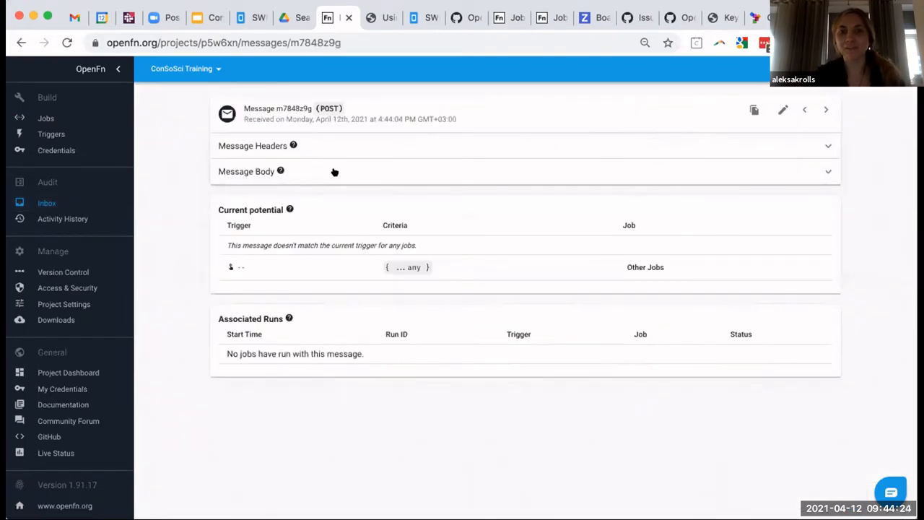
{"action": "left_click", "coordinate": [334, 172]}
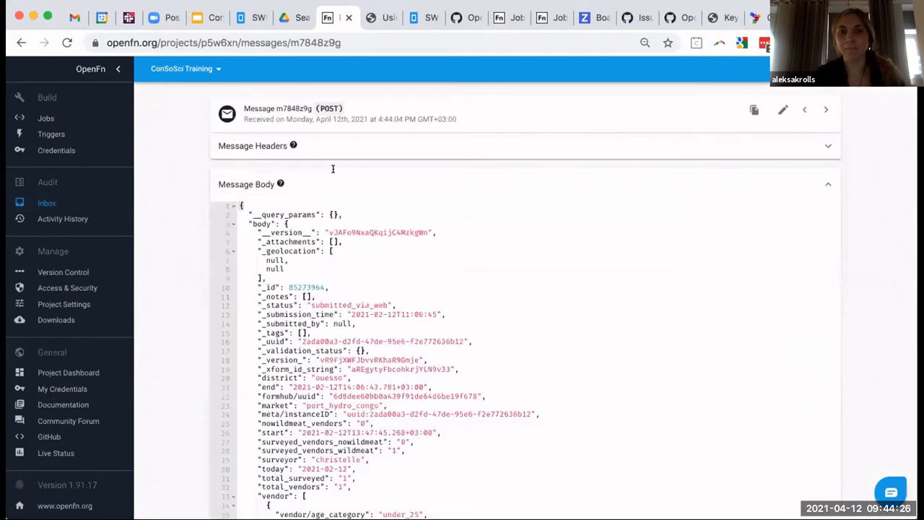
Step: Examine the start of the message body, highlighting the __version__ value and the block of fields from _id to surveyed_vendors_wildmeat
{"action": "scroll", "coordinate": [347, 172], "scroll_direction": "down", "scroll_amount": 1}
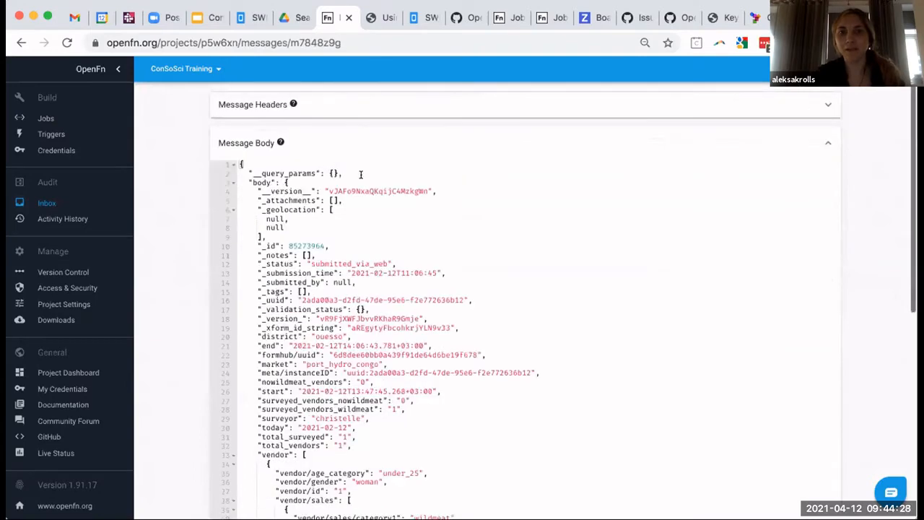
{"action": "double_click", "coordinate": [366, 192]}
{"action": "scroll", "coordinate": [365, 193], "scroll_direction": "down", "scroll_amount": 1}
{"action": "scroll", "coordinate": [365, 192], "scroll_direction": "down", "scroll_amount": 2}
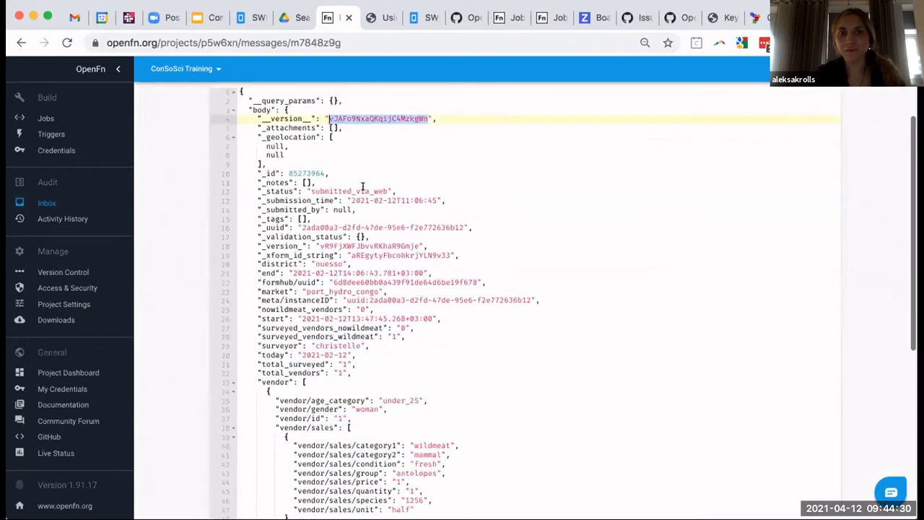
{"action": "left_click", "coordinate": [353, 175]}
{"action": "scroll", "coordinate": [353, 175], "scroll_direction": "down", "scroll_amount": 2}
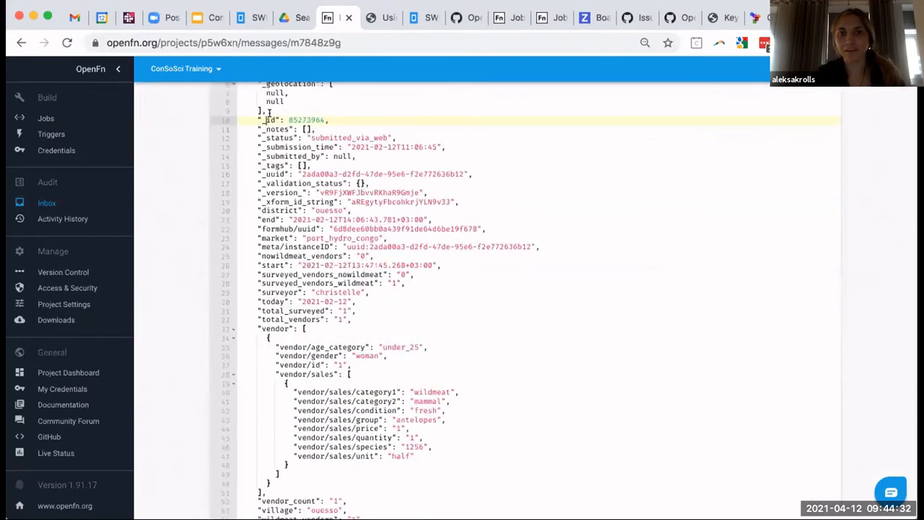
{"action": "left_click_drag", "start_coordinate": [267, 118], "coordinate": [376, 249]}
{"action": "left_click_drag", "start_coordinate": [386, 281], "coordinate": [386, 283]}
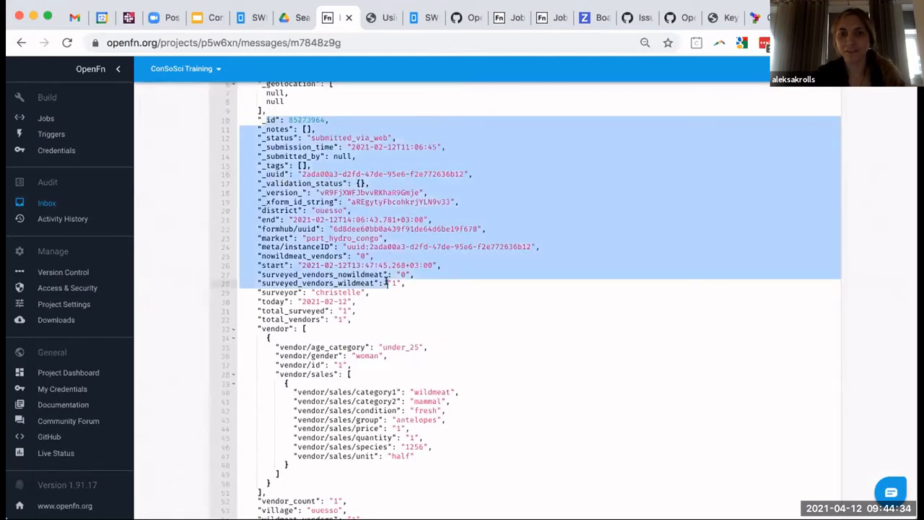
Step: Review the vendor sales data in the message body and highlight the formName entry for SWM Marche
{"action": "scroll", "coordinate": [386, 283], "scroll_direction": "down", "scroll_amount": 3}
{"action": "left_click", "coordinate": [380, 363]}
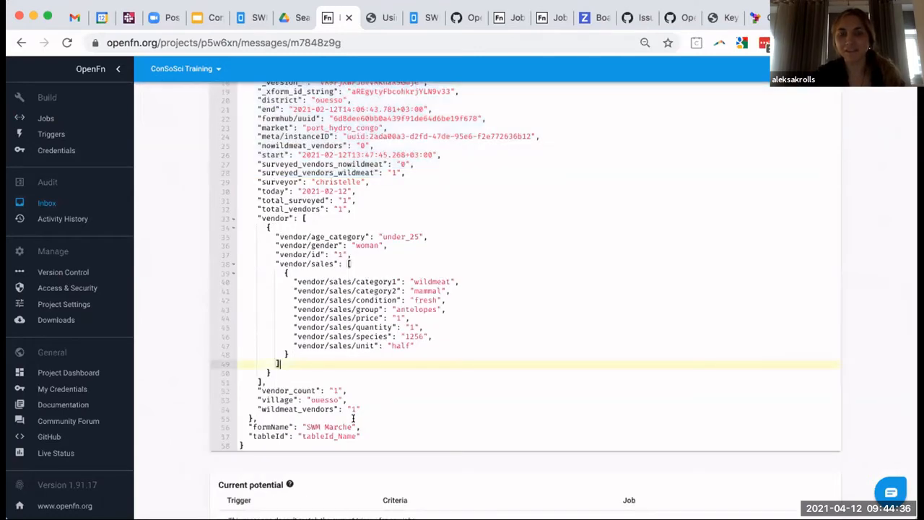
{"action": "left_click", "coordinate": [348, 426]}
{"action": "left_click_drag", "start_coordinate": [348, 427], "coordinate": [285, 419]}
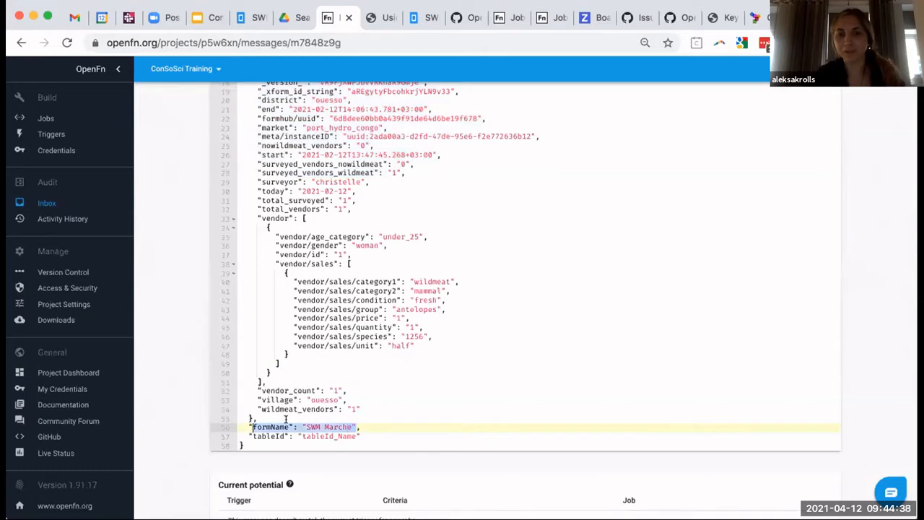
{"action": "scroll", "coordinate": [361, 415], "scroll_direction": "up", "scroll_amount": 5}
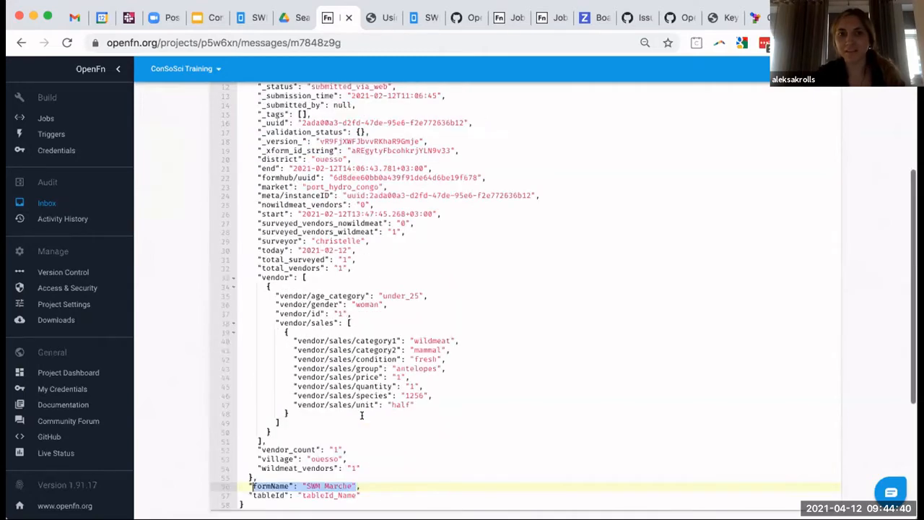
{"action": "scroll", "coordinate": [321, 201], "scroll_direction": "up", "scroll_amount": 2}
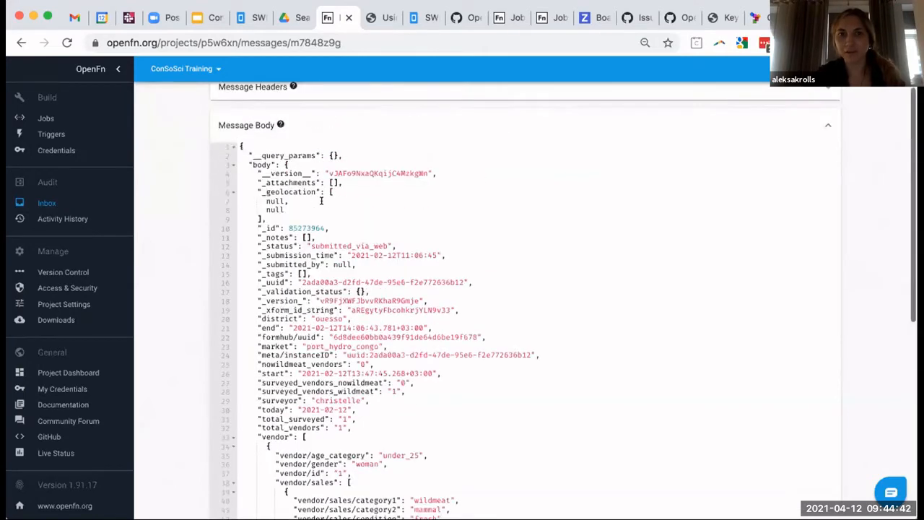
{"action": "scroll", "coordinate": [321, 201], "scroll_direction": "down", "scroll_amount": 2}
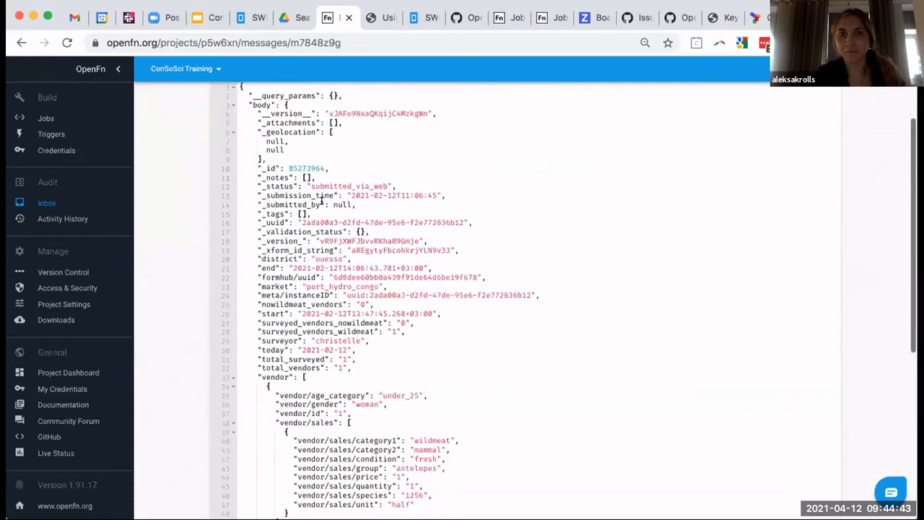
Step: Switch to KoBoToolbox and view the SWM Etude Marché 2020 Demo submissions as a table, through to the _id and _uuid columns
{"action": "left_click", "coordinate": [413, 18]}
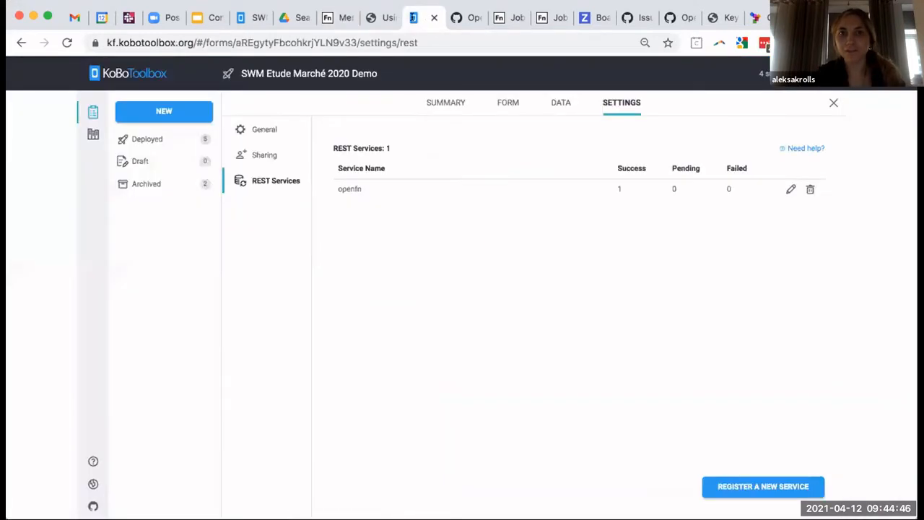
{"action": "left_click", "coordinate": [553, 102]}
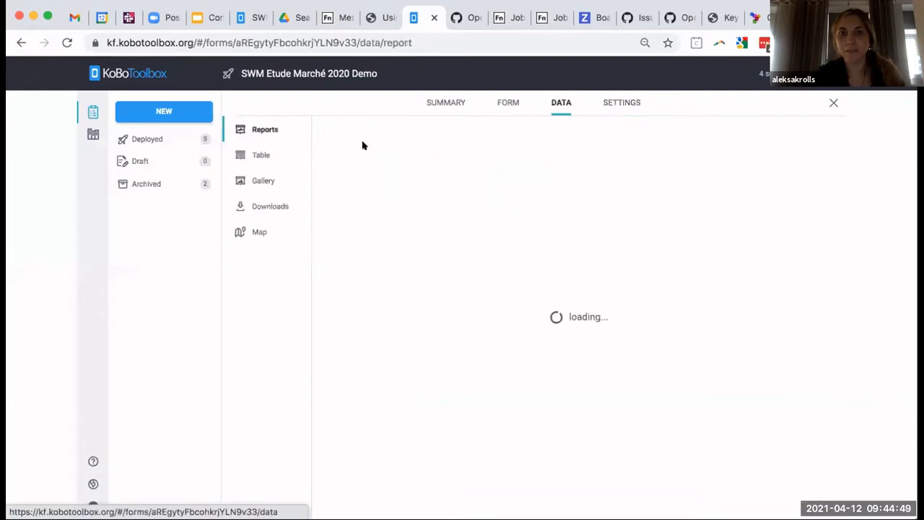
{"action": "left_click", "coordinate": [262, 155]}
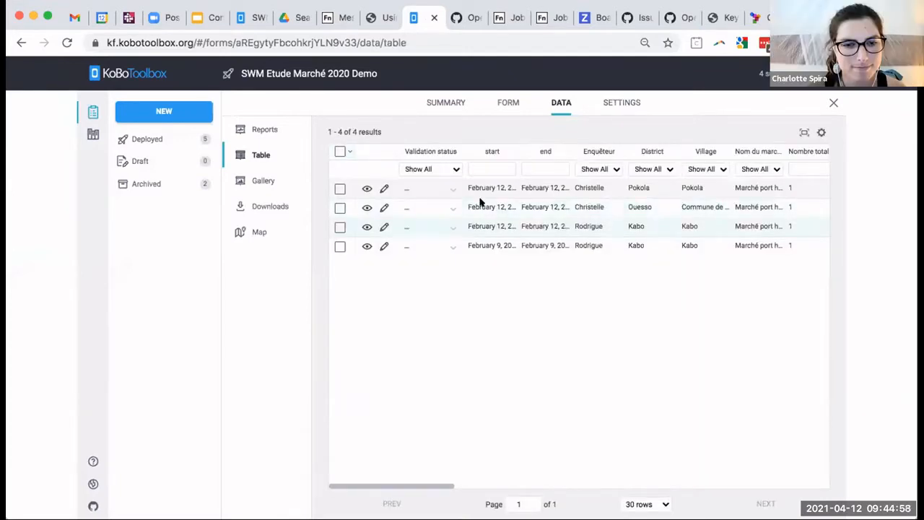
{"action": "scroll", "coordinate": [533, 221], "scroll_direction": "right", "scroll_amount": 1}
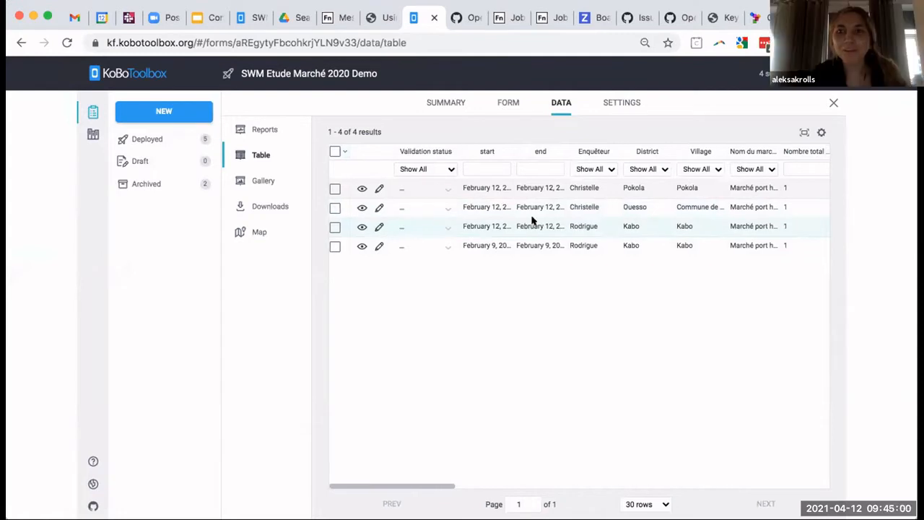
{"action": "scroll", "coordinate": [533, 221], "scroll_direction": "right", "scroll_amount": 3}
{"action": "scroll", "coordinate": [533, 221], "scroll_direction": "right", "scroll_amount": 5}
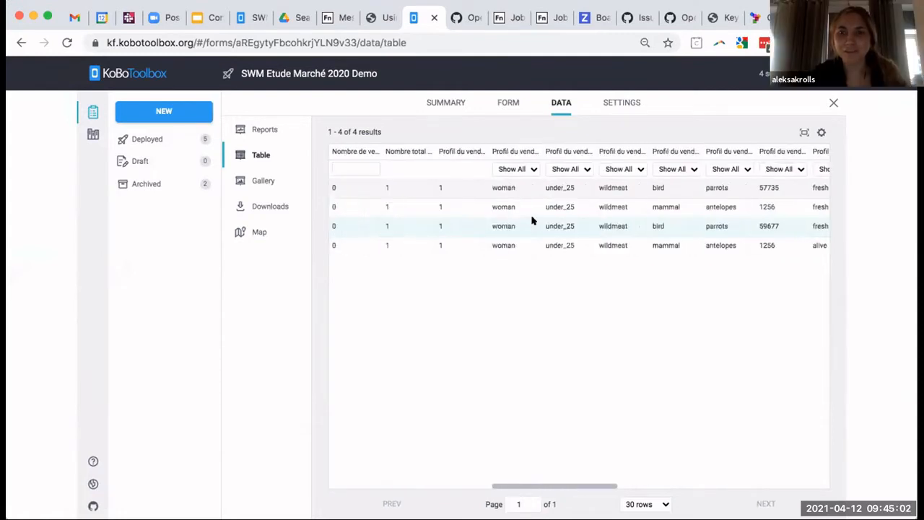
{"action": "scroll", "coordinate": [532, 220], "scroll_direction": "right", "scroll_amount": 5}
{"action": "scroll", "coordinate": [532, 220], "scroll_direction": "right", "scroll_amount": 5}
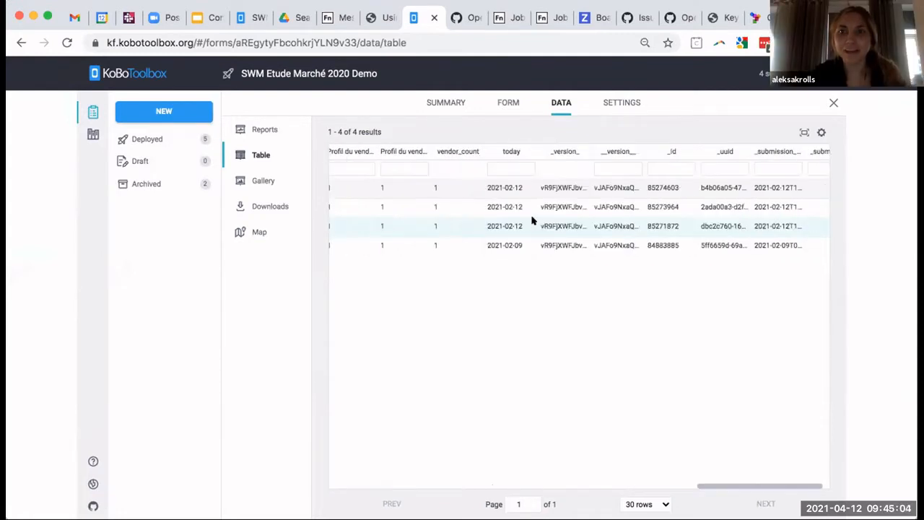
{"action": "scroll", "coordinate": [531, 221], "scroll_direction": "right", "scroll_amount": 1}
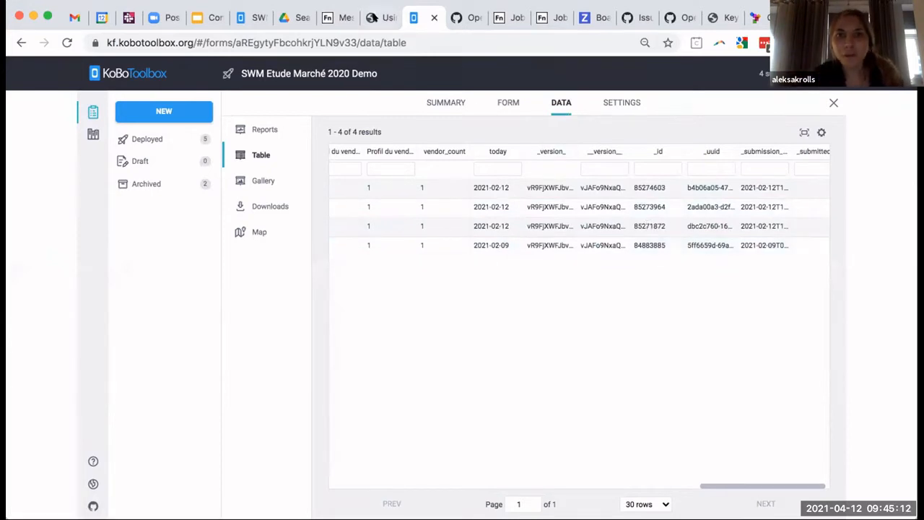
Step: Copy the _id value from the OpenFn message body and find it in the KoBoToolbox submissions table
{"action": "left_click", "coordinate": [377, 18]}
{"action": "left_click", "coordinate": [320, 17]}
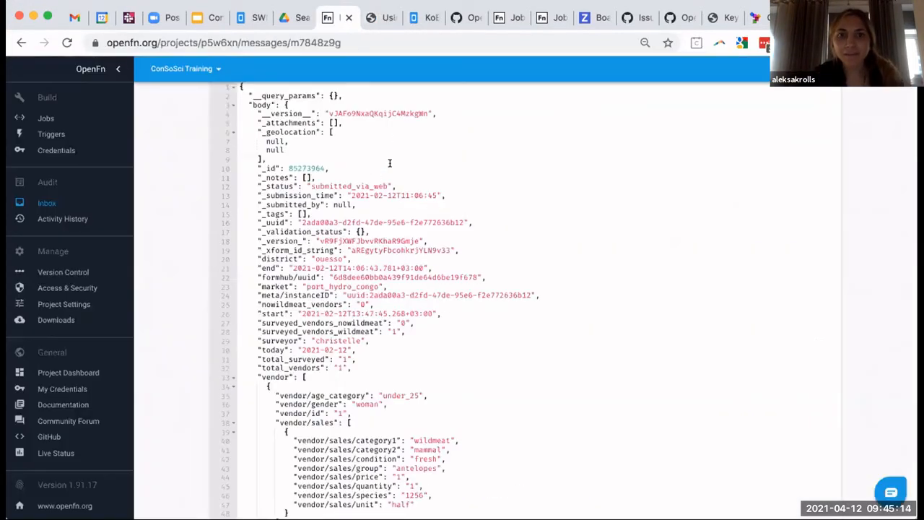
{"action": "double_click", "coordinate": [310, 168]}
{"action": "key", "text": "super+c"}
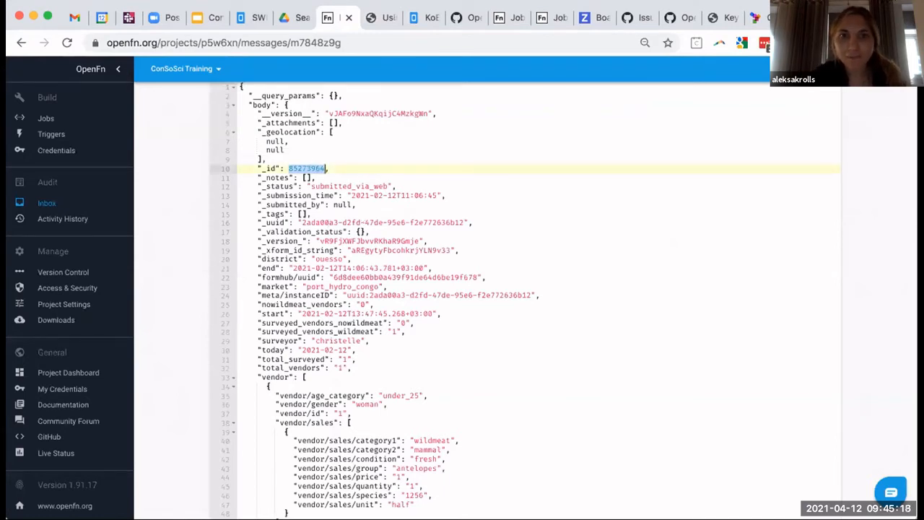
{"action": "left_click", "coordinate": [422, 17]}
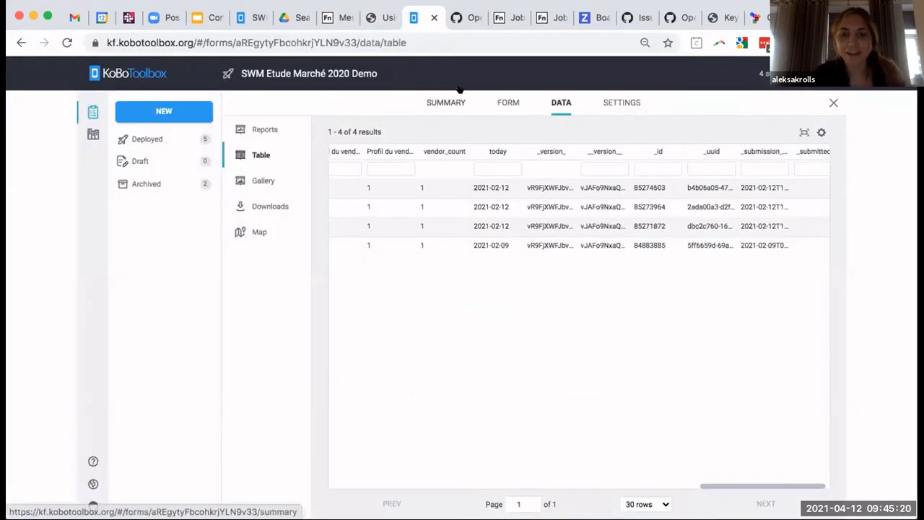
{"action": "key", "text": "super+f"}
{"action": "key", "text": "super+v"}
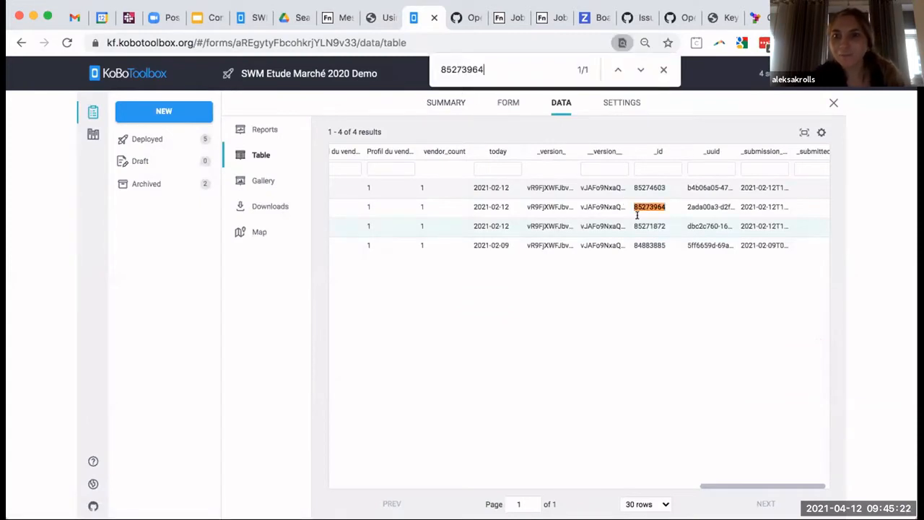
Step: Open the submission record matching the copied _id, dismiss the page search and review its questions and responses
{"action": "scroll", "coordinate": [638, 213], "scroll_direction": "left", "scroll_amount": 1}
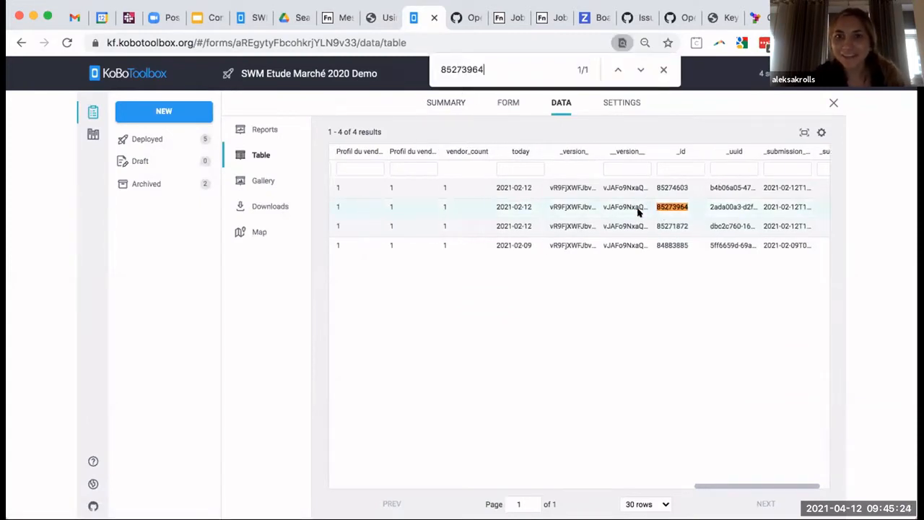
{"action": "scroll", "coordinate": [638, 212], "scroll_direction": "right", "scroll_amount": 1}
{"action": "scroll", "coordinate": [433, 201], "scroll_direction": "left", "scroll_amount": 10}
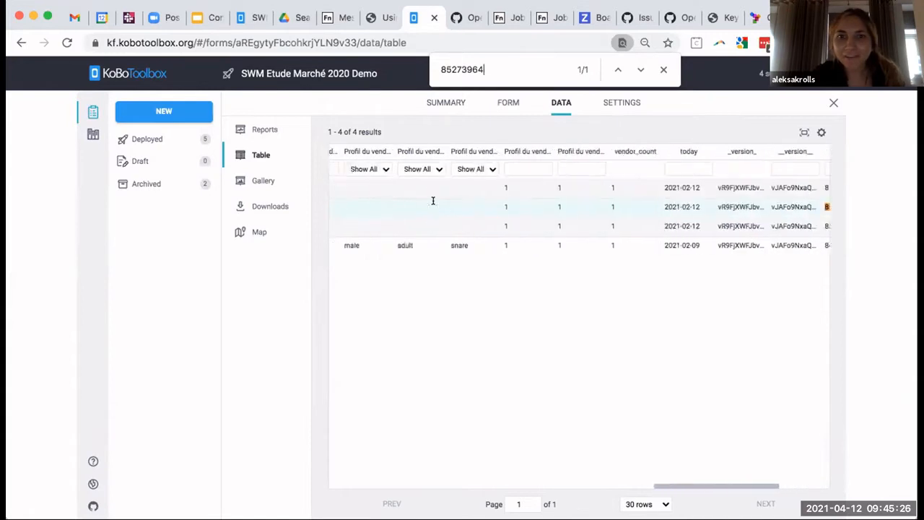
{"action": "scroll", "coordinate": [433, 201], "scroll_direction": "left", "scroll_amount": 10}
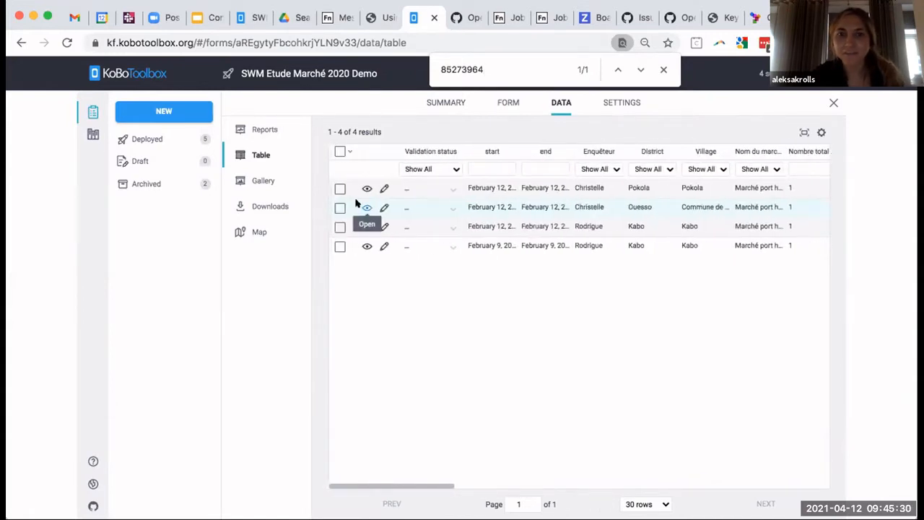
{"action": "left_click", "coordinate": [356, 204]}
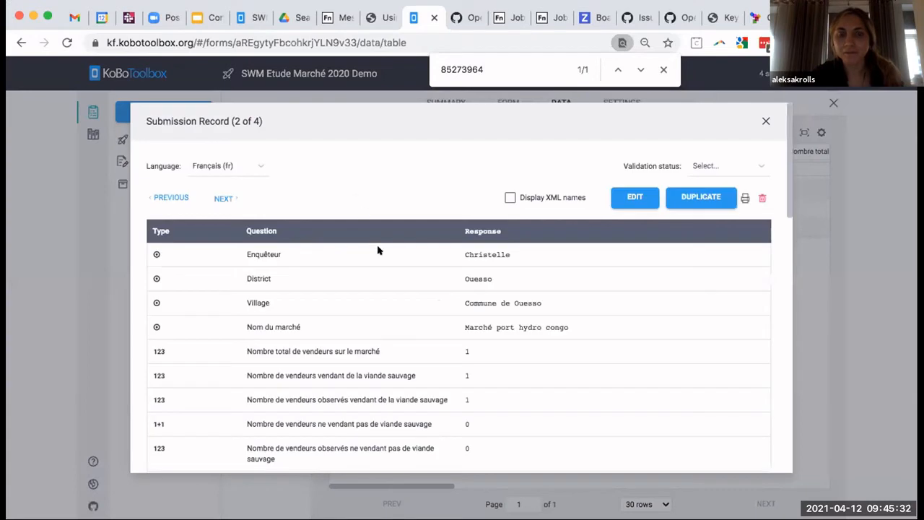
{"action": "scroll", "coordinate": [377, 249], "scroll_direction": "down", "scroll_amount": 1}
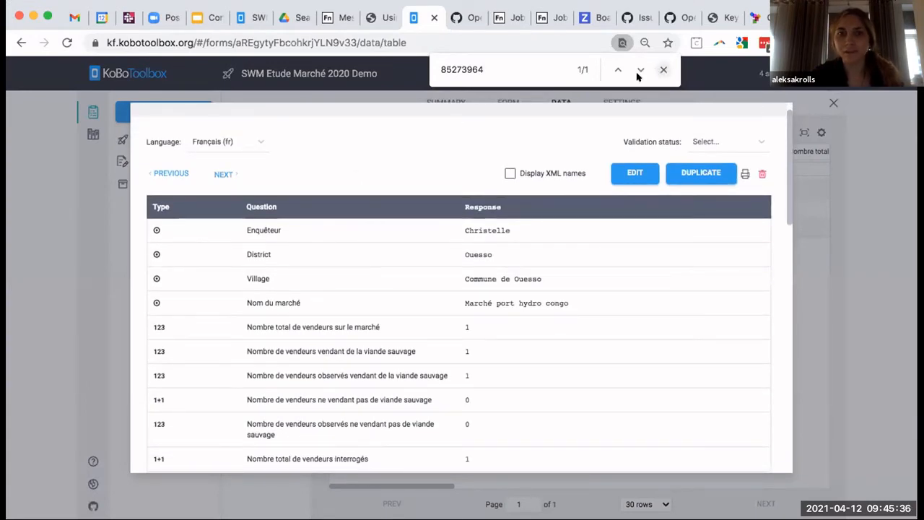
{"action": "left_click", "coordinate": [660, 69]}
{"action": "scroll", "coordinate": [366, 293], "scroll_direction": "down", "scroll_amount": 2}
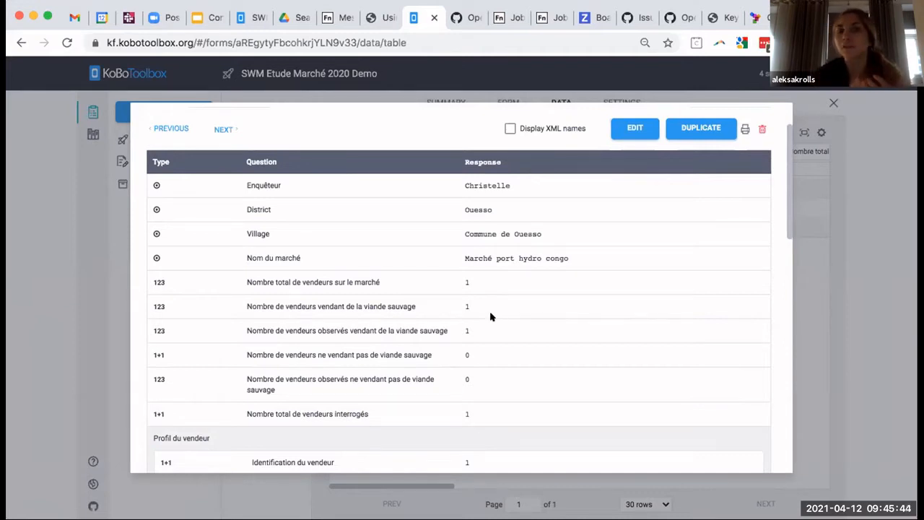
Step: Return to the OpenFn message and highlight the _submission_time and _submitted_by keys in its body
{"action": "left_click", "coordinate": [334, 16]}
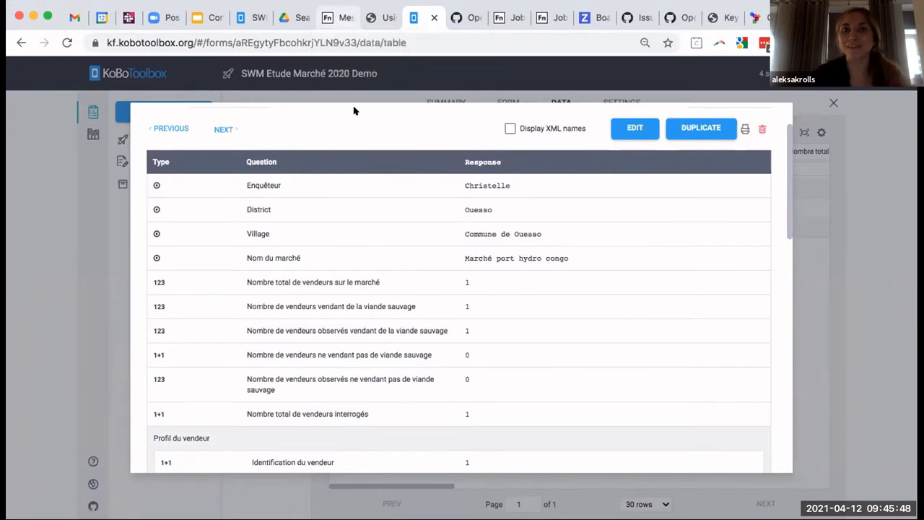
{"action": "scroll", "coordinate": [338, 186], "scroll_direction": "down", "scroll_amount": 1}
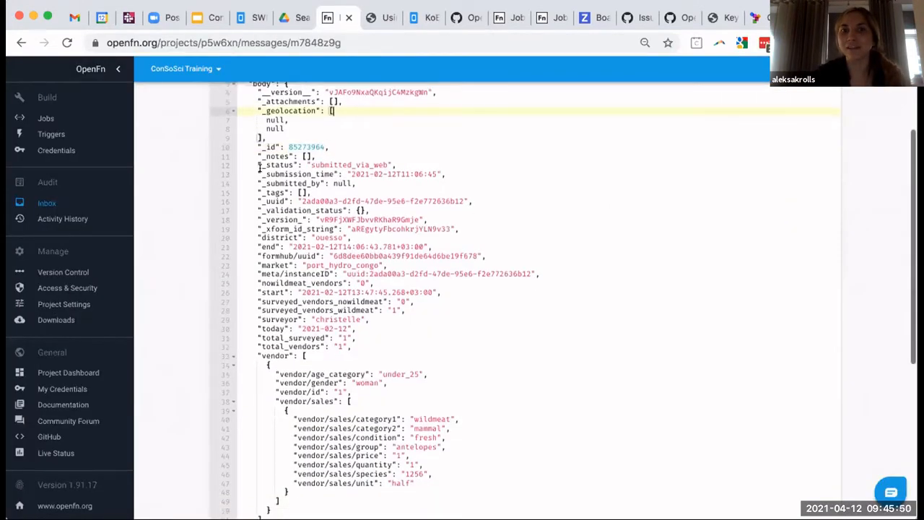
{"action": "double_click", "coordinate": [328, 174]}
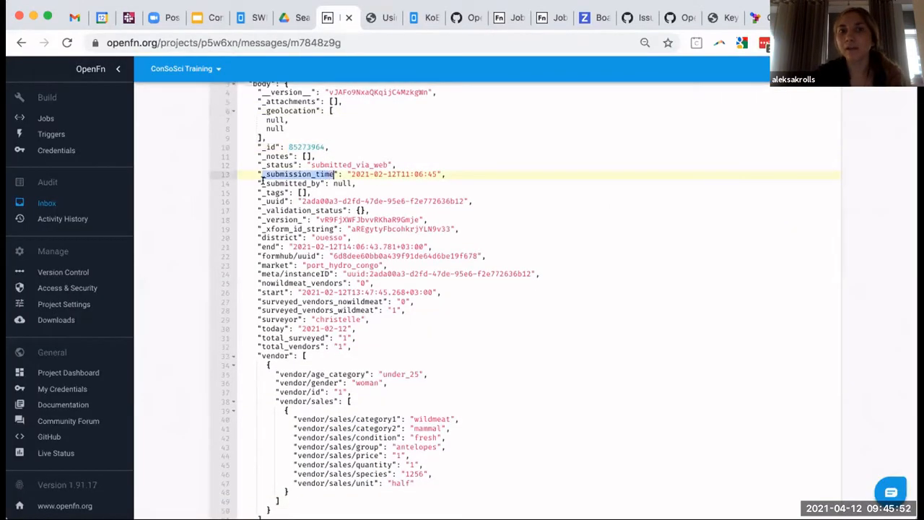
{"action": "left_click_drag", "start_coordinate": [262, 183], "coordinate": [320, 182]}
{"action": "scroll", "coordinate": [288, 186], "scroll_direction": "down", "scroll_amount": 1}
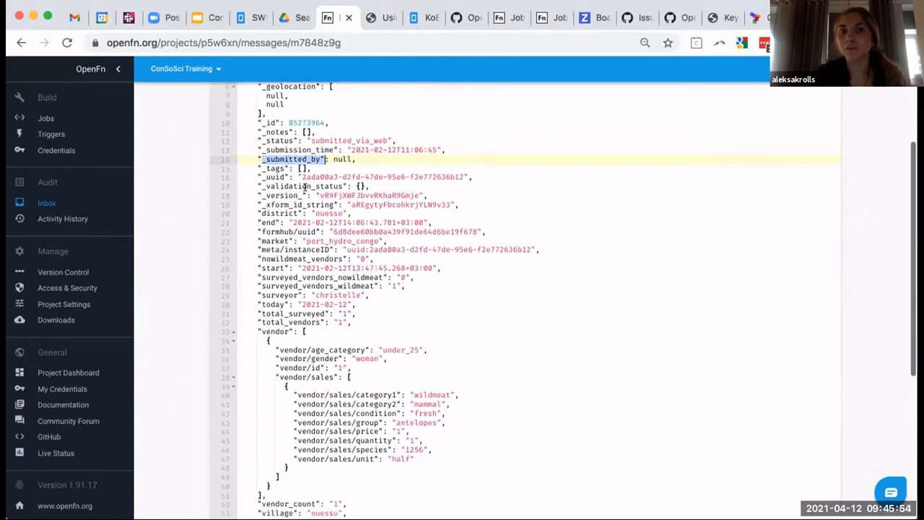
{"action": "left_click", "coordinate": [273, 190]}
{"action": "scroll", "coordinate": [273, 190], "scroll_direction": "down", "scroll_amount": 2}
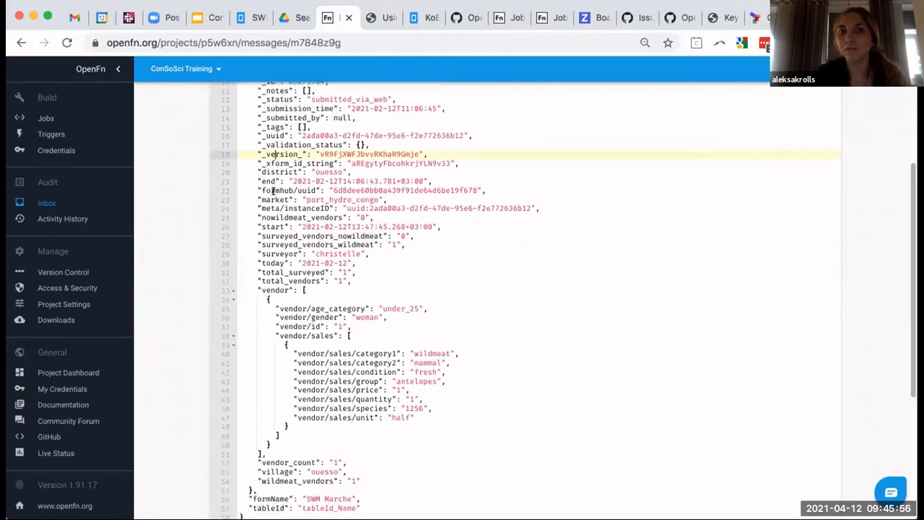
Step: Highlight the nowildmeat_vendors key, the today key and the today date value in the message body
{"action": "scroll", "coordinate": [273, 189], "scroll_direction": "down", "scroll_amount": 1}
{"action": "left_click_drag", "start_coordinate": [260, 175], "coordinate": [295, 169]}
{"action": "left_click", "coordinate": [261, 190]}
{"action": "double_click", "coordinate": [303, 190]}
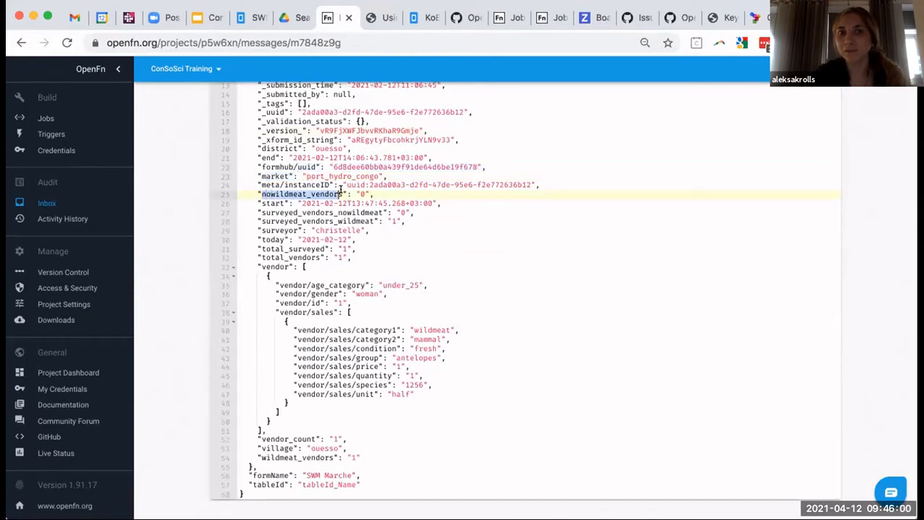
{"action": "scroll", "coordinate": [264, 210], "scroll_direction": "down", "scroll_amount": 1}
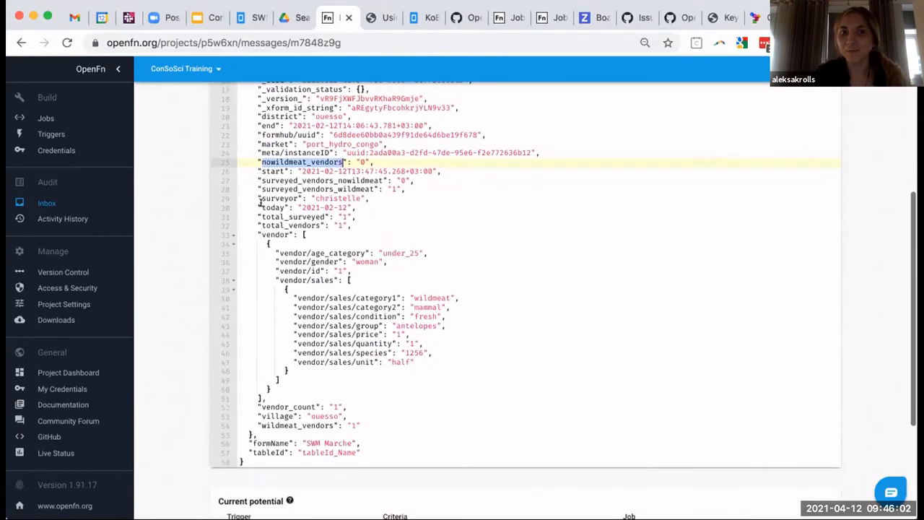
{"action": "double_click", "coordinate": [272, 207]}
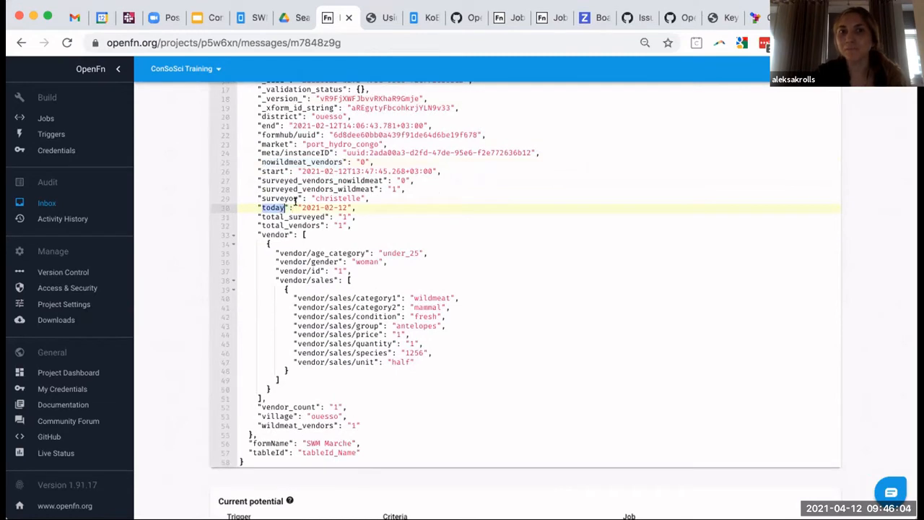
{"action": "left_click_drag", "start_coordinate": [300, 206], "coordinate": [345, 201]}
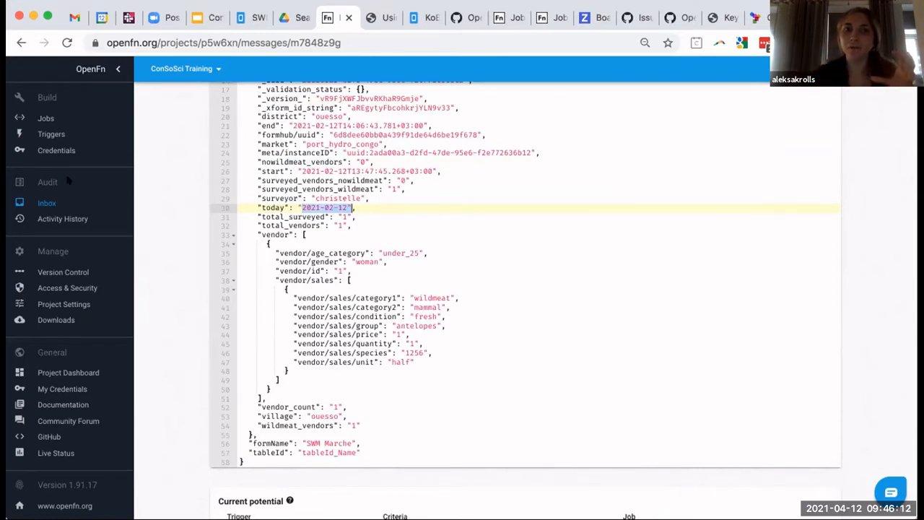
Step: Open the newest message in the OpenFn inbox and review its message body
{"action": "left_click", "coordinate": [63, 204]}
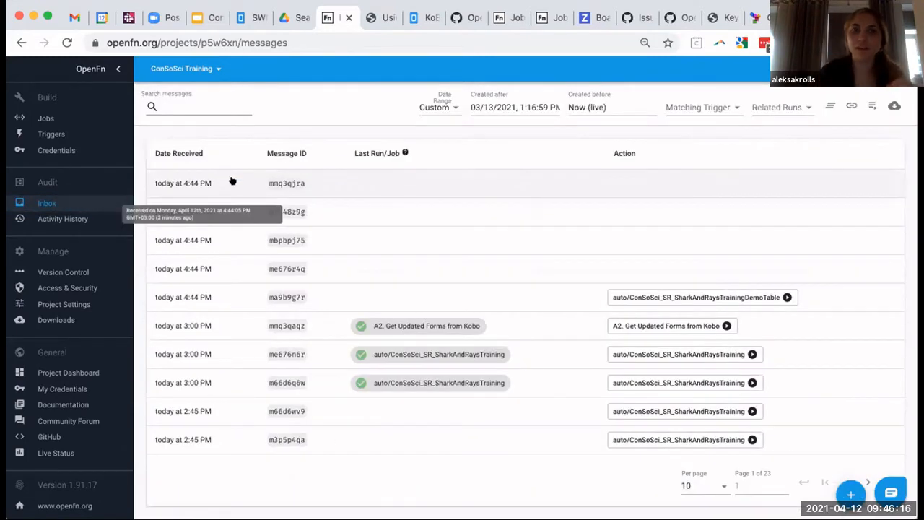
{"action": "left_click", "coordinate": [287, 183]}
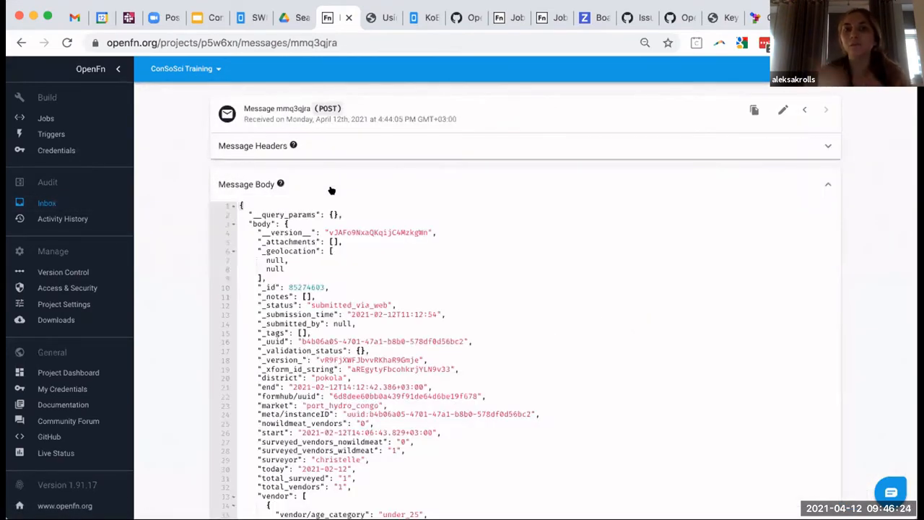
{"action": "scroll", "coordinate": [333, 260], "scroll_direction": "down", "scroll_amount": 3}
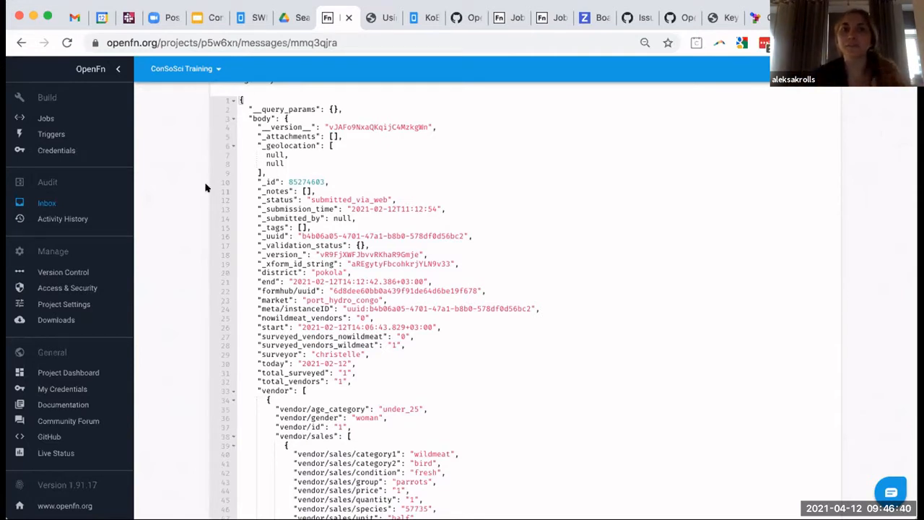
Step: Switch to KoBoToolbox, close the open submission record to show the submissions table, and return to OpenFn
{"action": "left_click", "coordinate": [419, 22]}
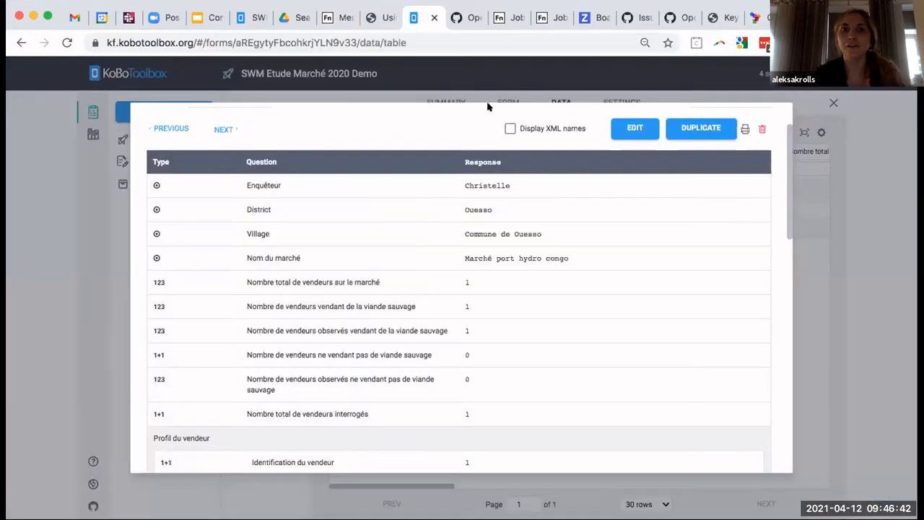
{"action": "left_click", "coordinate": [833, 104]}
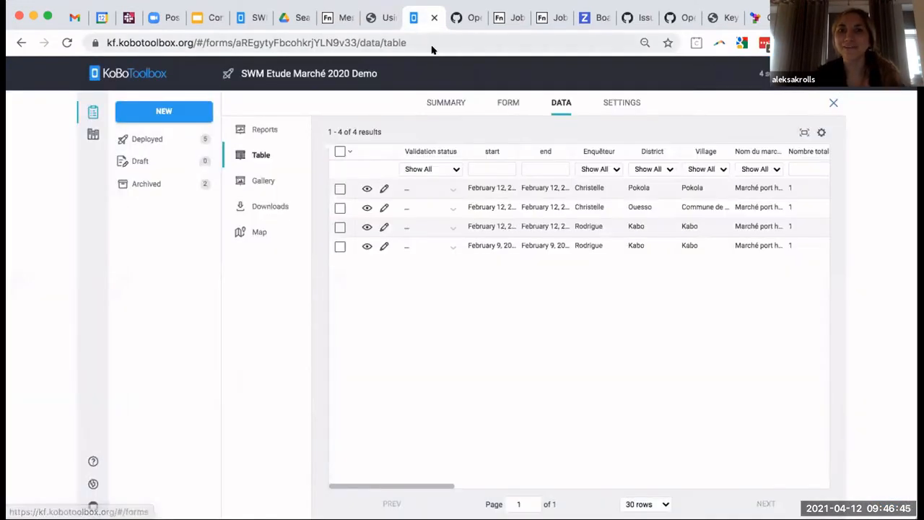
{"action": "left_click", "coordinate": [338, 26]}
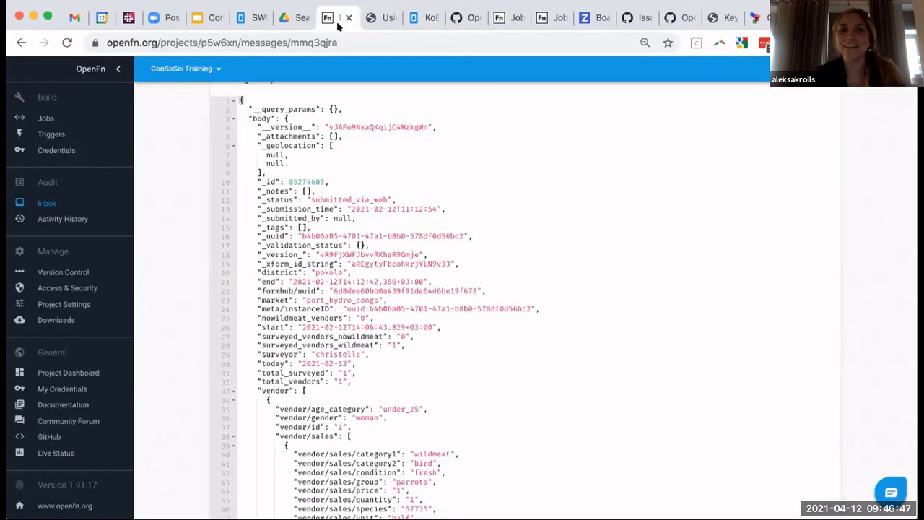
Step: Open the A5. Fetch Form Responses job and bring the surveys list in its code into view
{"action": "left_click", "coordinate": [68, 118]}
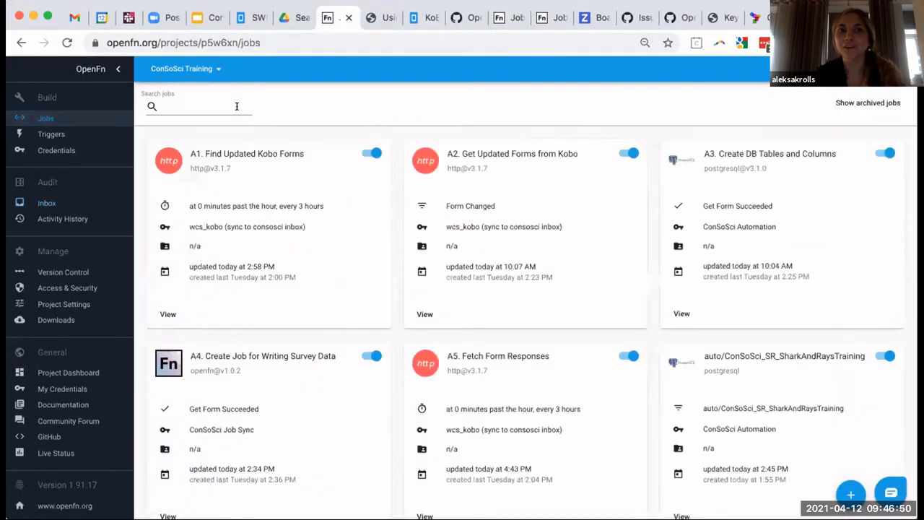
{"action": "scroll", "coordinate": [375, 228], "scroll_direction": "down", "scroll_amount": 1}
{"action": "scroll", "coordinate": [375, 227], "scroll_direction": "down", "scroll_amount": 2}
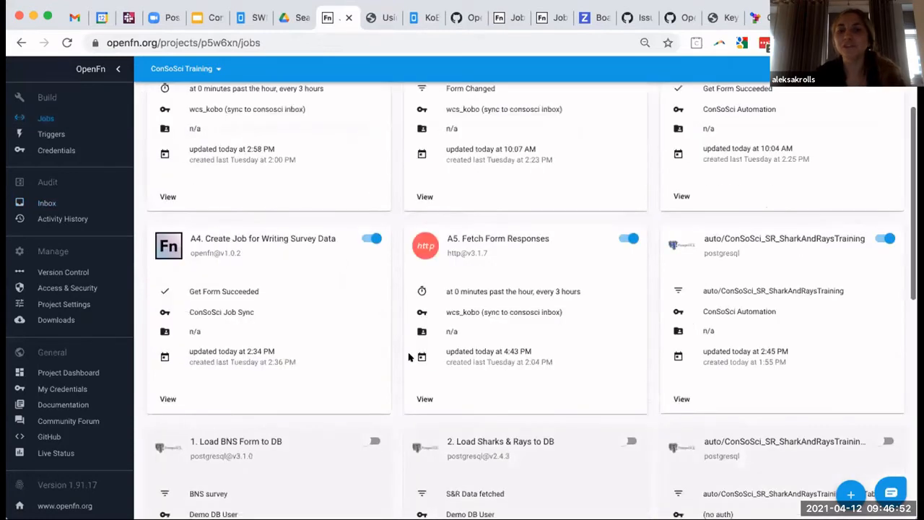
{"action": "left_click", "coordinate": [418, 400]}
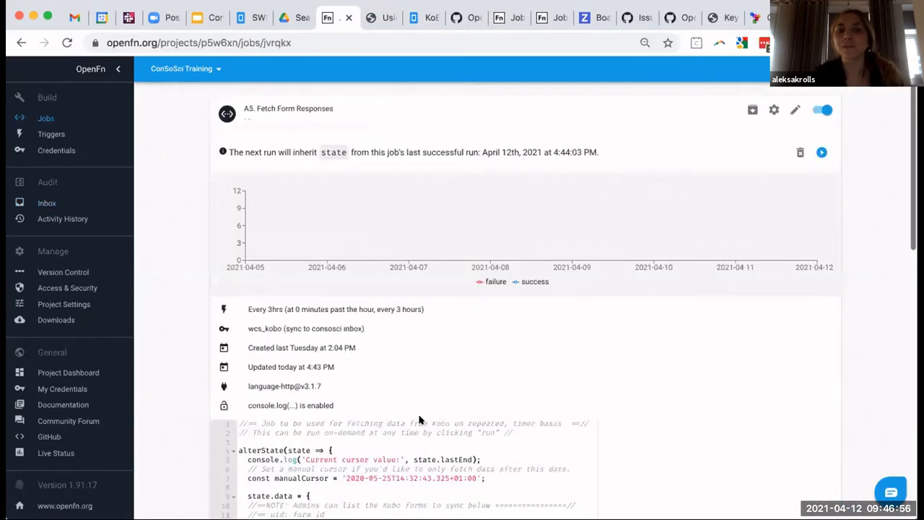
{"action": "scroll", "coordinate": [421, 405], "scroll_direction": "down", "scroll_amount": 5}
{"action": "scroll", "coordinate": [284, 370], "scroll_direction": "down", "scroll_amount": 1}
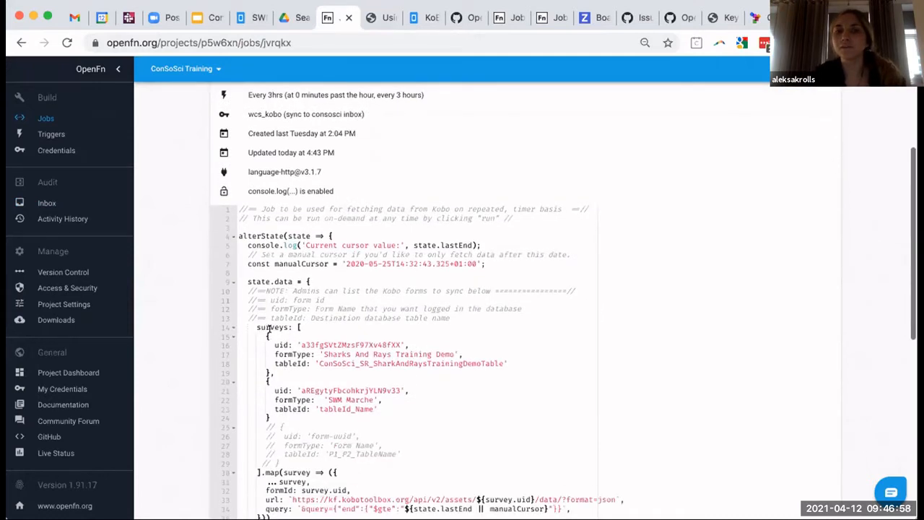
Step: Highlight the Sharks And Rays Training Demo entry in the surveys list, and review the job's run chart, schedule and code
{"action": "mouse_move", "coordinate": [261, 325]}
{"action": "left_mouse_down"}
{"action": "mouse_move", "coordinate": [274, 361]}
{"action": "mouse_move", "coordinate": [258, 327]}
{"action": "left_mouse_up"}
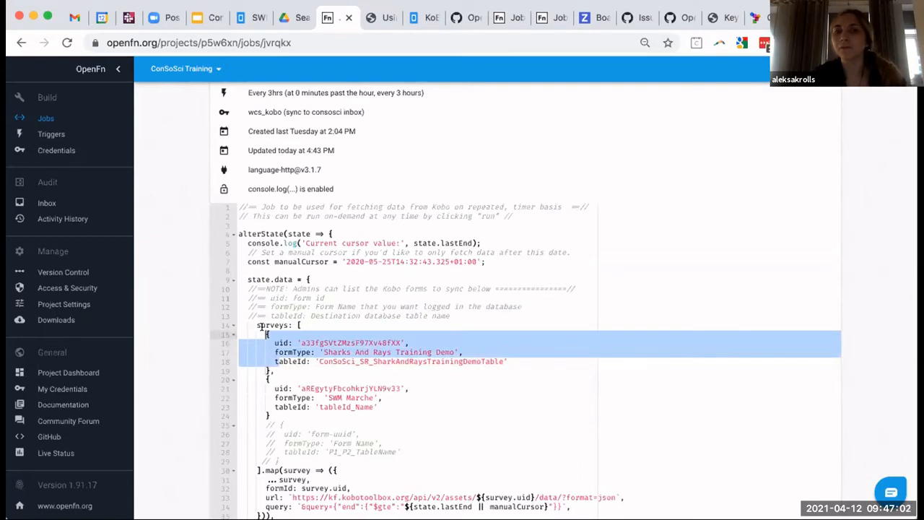
{"action": "left_click", "coordinate": [293, 369]}
{"action": "scroll", "coordinate": [293, 369], "scroll_direction": "up", "scroll_amount": 3}
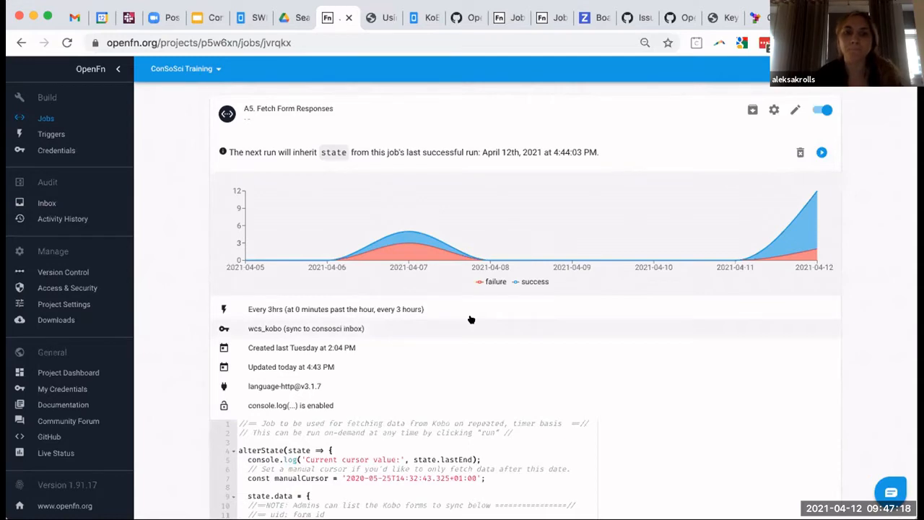
{"action": "scroll", "coordinate": [470, 319], "scroll_direction": "down", "scroll_amount": 3}
{"action": "scroll", "coordinate": [490, 431], "scroll_direction": "down", "scroll_amount": 1}
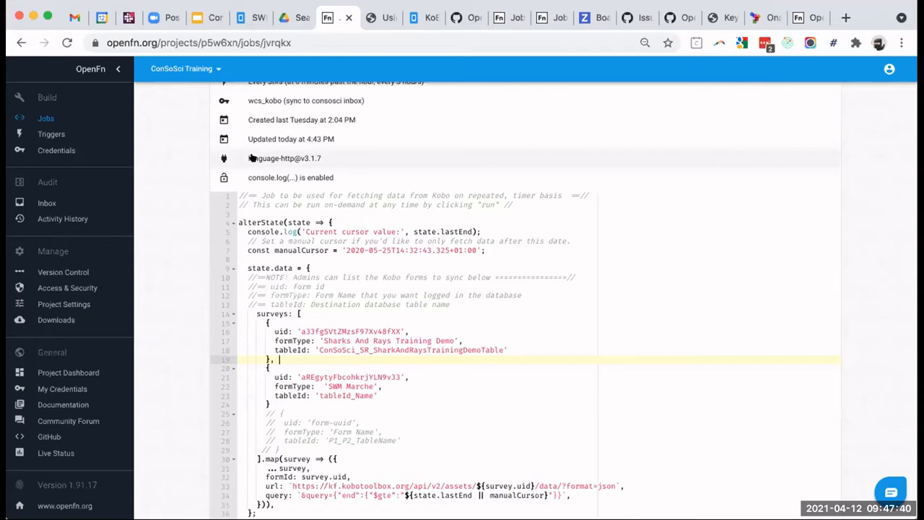
Step: Check the message list in the inbox and reopen the A5. Fetch Form Responses job
{"action": "left_click", "coordinate": [70, 197]}
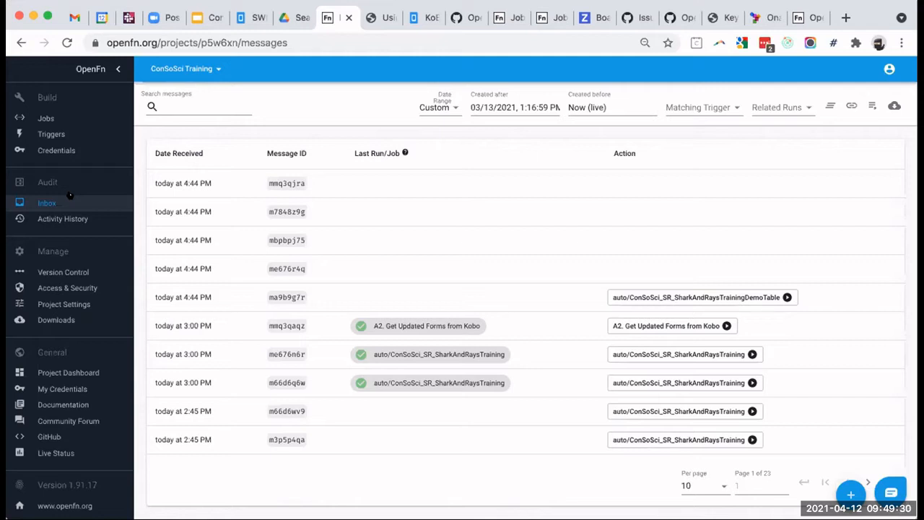
{"action": "left_click", "coordinate": [56, 118]}
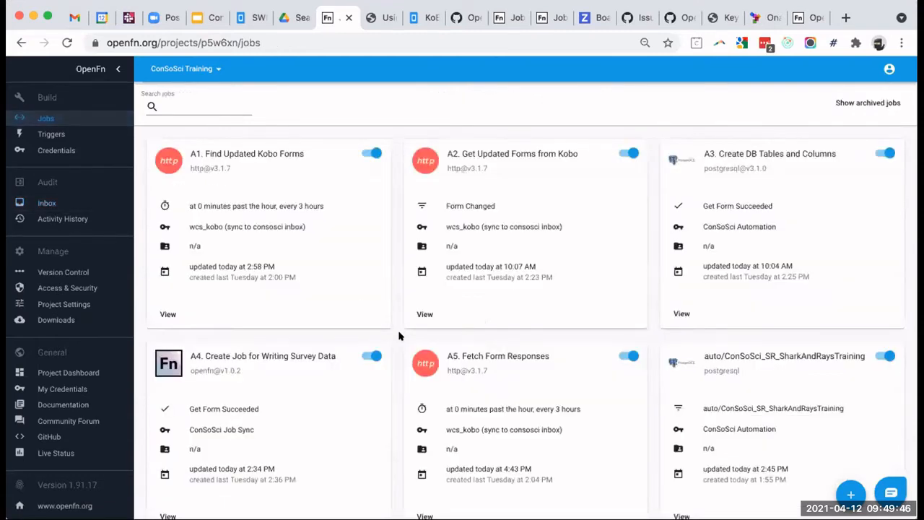
{"action": "scroll", "coordinate": [399, 340], "scroll_direction": "down", "scroll_amount": 1}
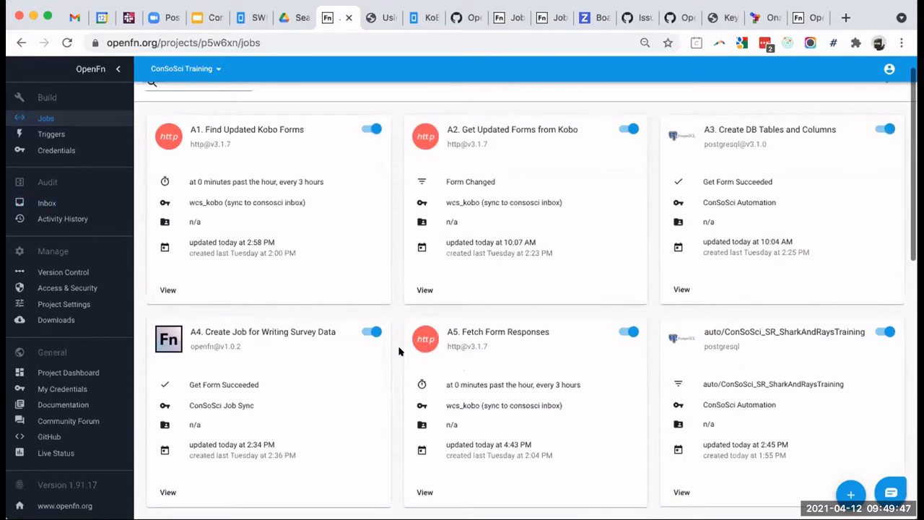
{"action": "left_click", "coordinate": [423, 493]}
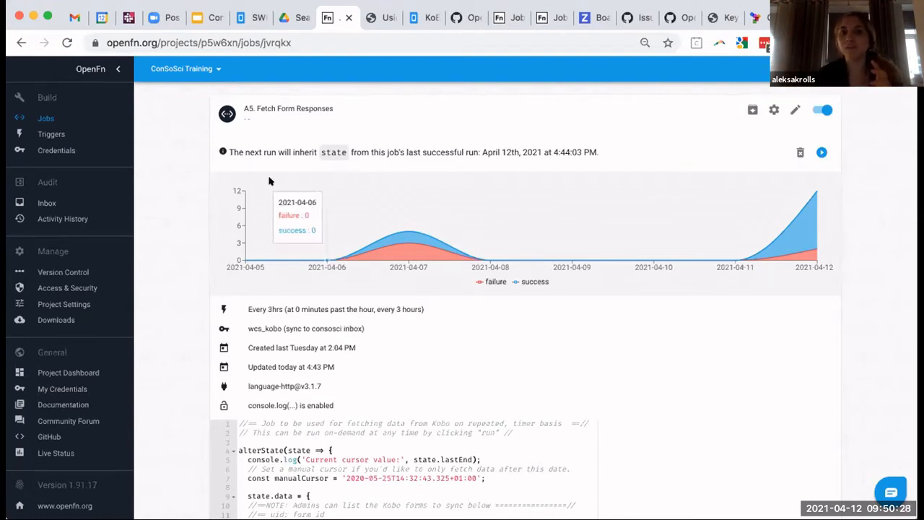
Step: Highlight the notice about inheriting state, the word state, and the hour and minutes of the last successful run
{"action": "left_click_drag", "start_coordinate": [227, 148], "coordinate": [496, 155]}
{"action": "left_click", "coordinate": [496, 154]}
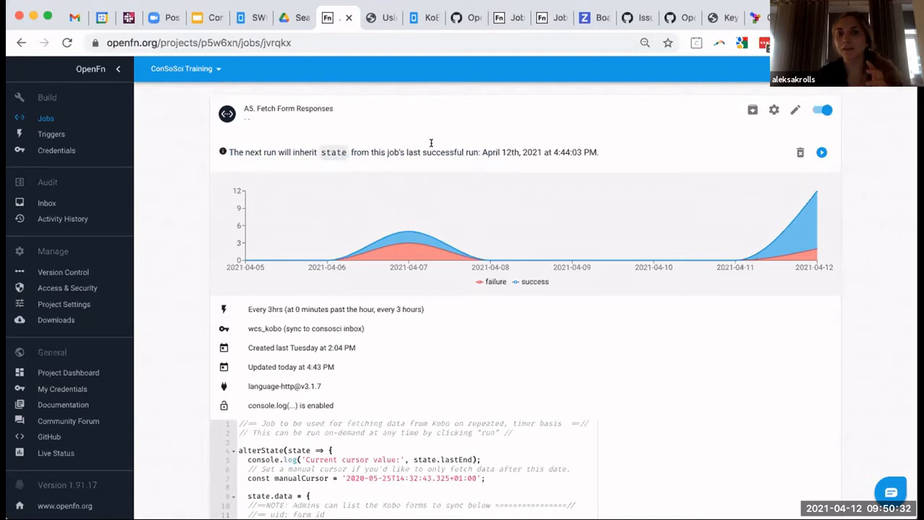
{"action": "double_click", "coordinate": [323, 150]}
{"action": "left_click", "coordinate": [354, 148]}
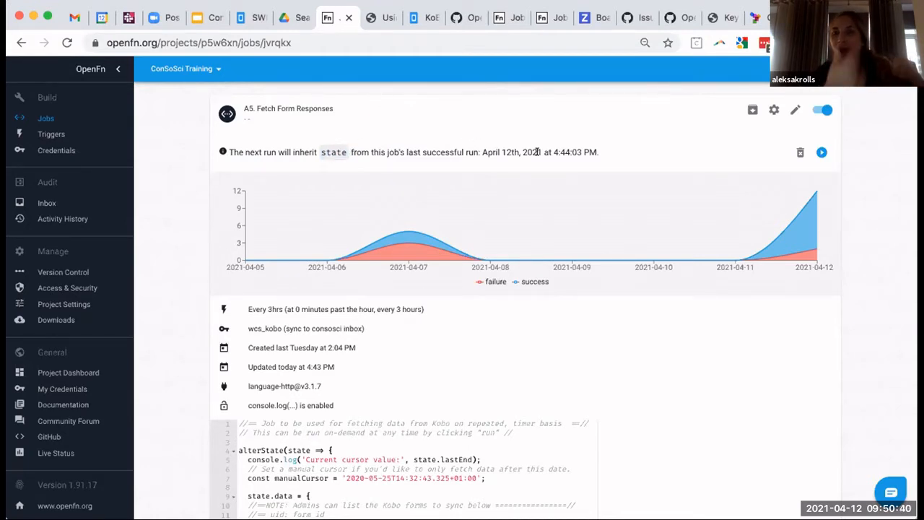
{"action": "mouse_move", "coordinate": [553, 148]}
{"action": "left_mouse_down"}
{"action": "mouse_move", "coordinate": [575, 148]}
{"action": "mouse_move", "coordinate": [566, 147]}
{"action": "left_mouse_up"}
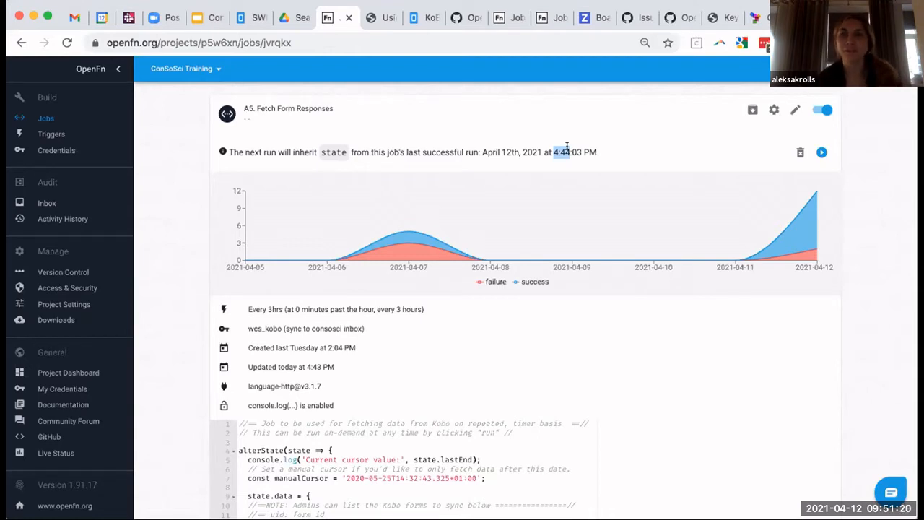
{"action": "mouse_move", "coordinate": [680, 255]}
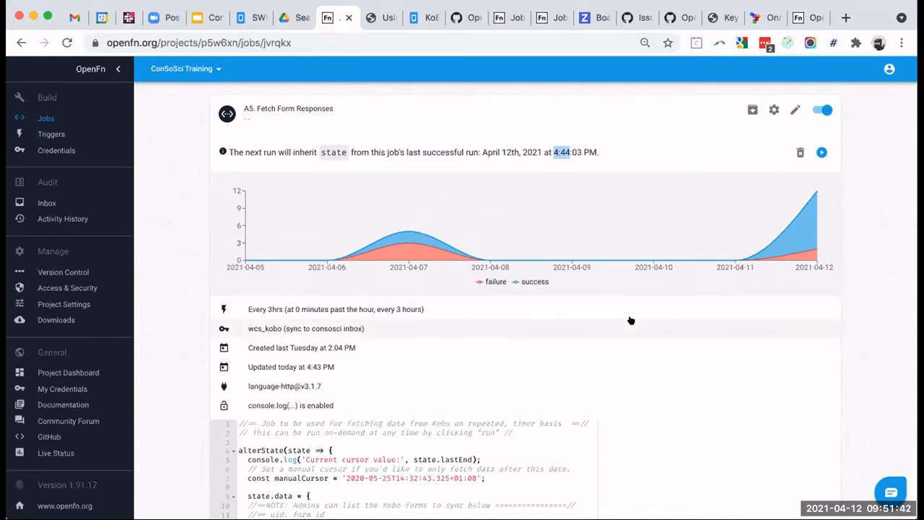
Step: Highlight the manual cursor comment and the date value assigned to manualCursor in the job code
{"action": "scroll", "coordinate": [570, 388], "scroll_direction": "down", "scroll_amount": 1}
{"action": "scroll", "coordinate": [570, 387], "scroll_direction": "down", "scroll_amount": 1}
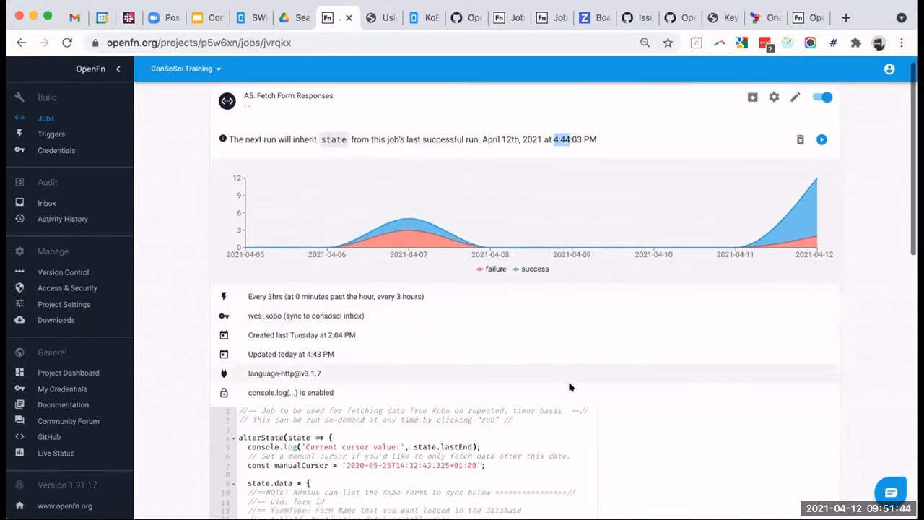
{"action": "scroll", "coordinate": [569, 388], "scroll_direction": "down", "scroll_amount": 5}
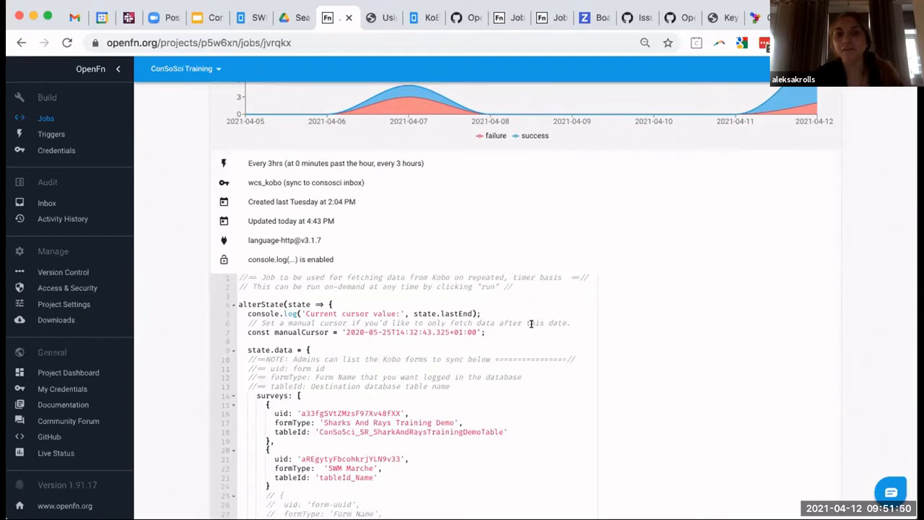
{"action": "left_click", "coordinate": [503, 334]}
{"action": "scroll", "coordinate": [503, 335], "scroll_direction": "down", "scroll_amount": 1}
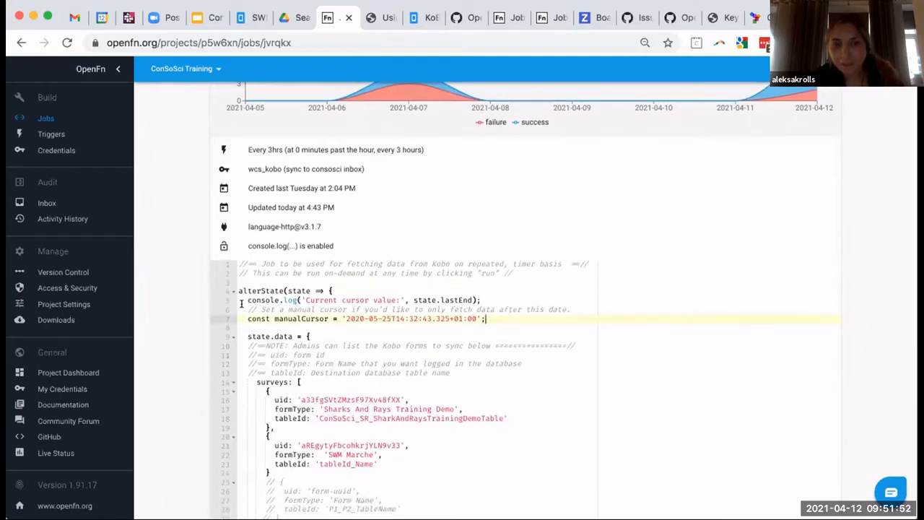
{"action": "left_click_drag", "start_coordinate": [247, 308], "coordinate": [479, 318]}
{"action": "left_click", "coordinate": [498, 311]}
{"action": "left_click", "coordinate": [273, 317]}
{"action": "left_click", "coordinate": [330, 318]}
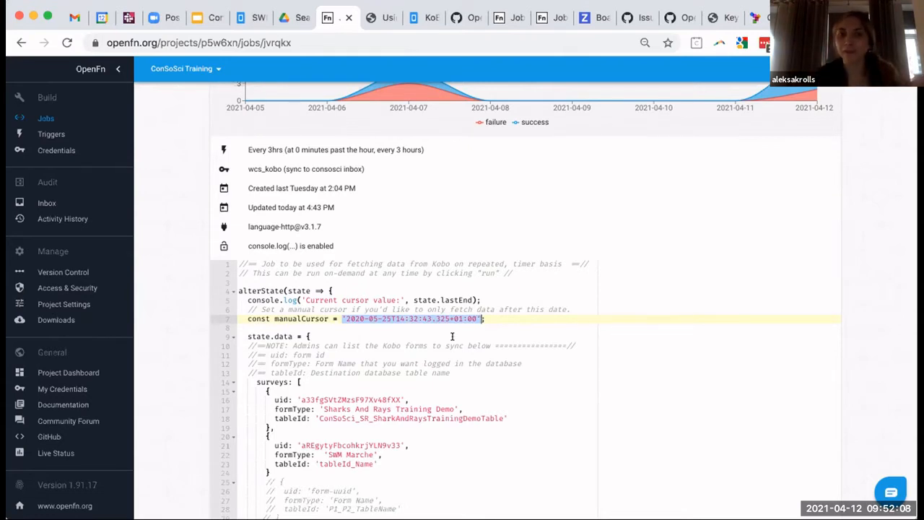
Step: Review the surveys list in the job code and highlight the manualCursor constant name
{"action": "scroll", "coordinate": [452, 332], "scroll_direction": "down", "scroll_amount": 2}
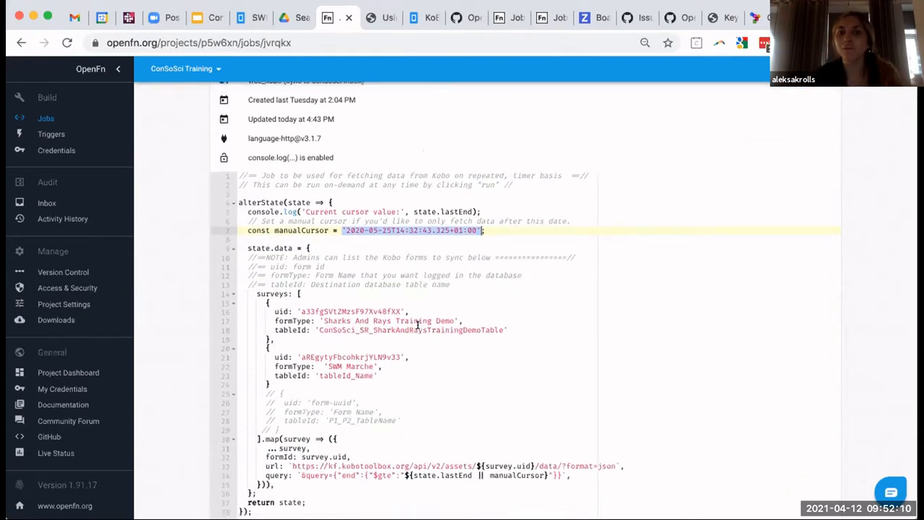
{"action": "left_click", "coordinate": [417, 329]}
{"action": "scroll", "coordinate": [355, 247], "scroll_direction": "down", "scroll_amount": 1}
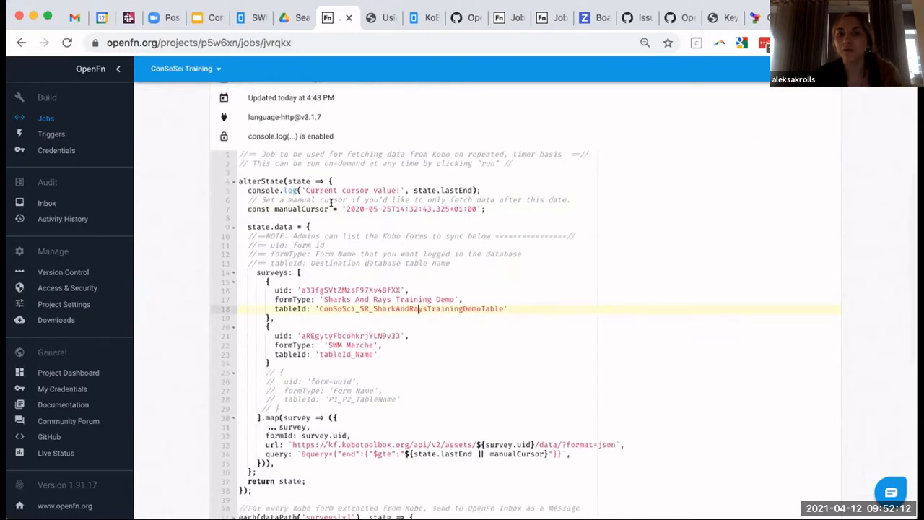
{"action": "double_click", "coordinate": [320, 207]}
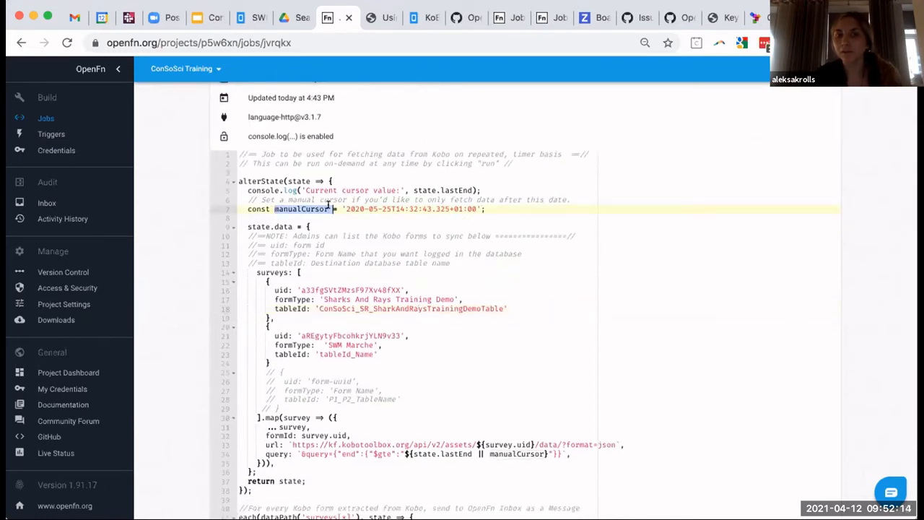
Step: Highlight the KoBoToolbox API url and the start of the query on the end date in the survey mapping
{"action": "scroll", "coordinate": [293, 415], "scroll_direction": "down", "scroll_amount": 1}
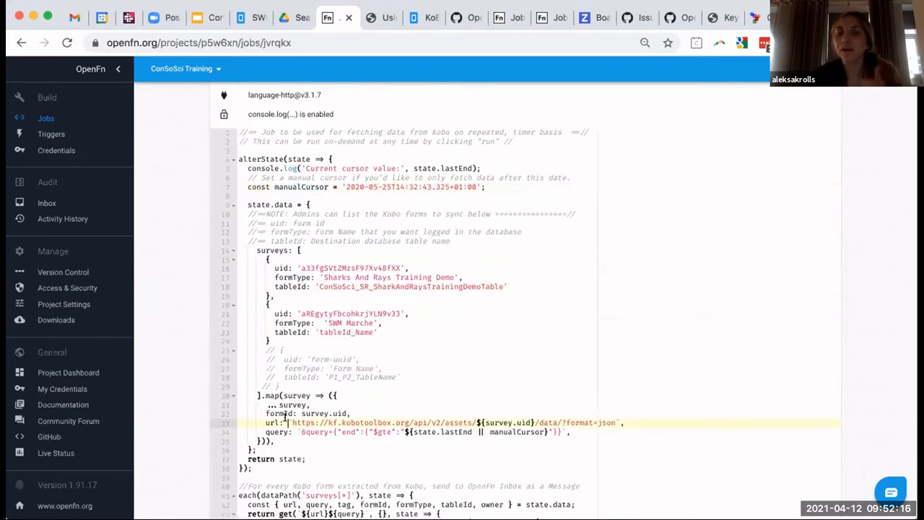
{"action": "left_click_drag", "start_coordinate": [288, 422], "coordinate": [363, 430]}
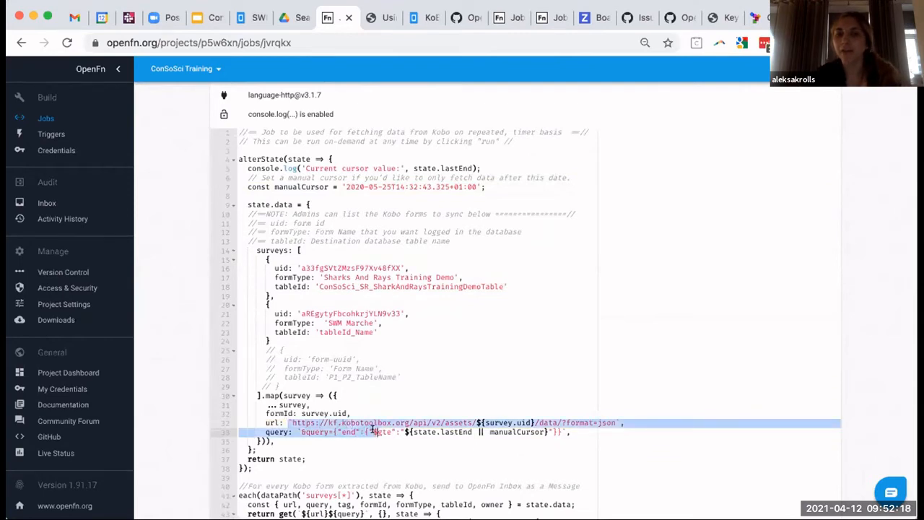
{"action": "left_click", "coordinate": [399, 405]}
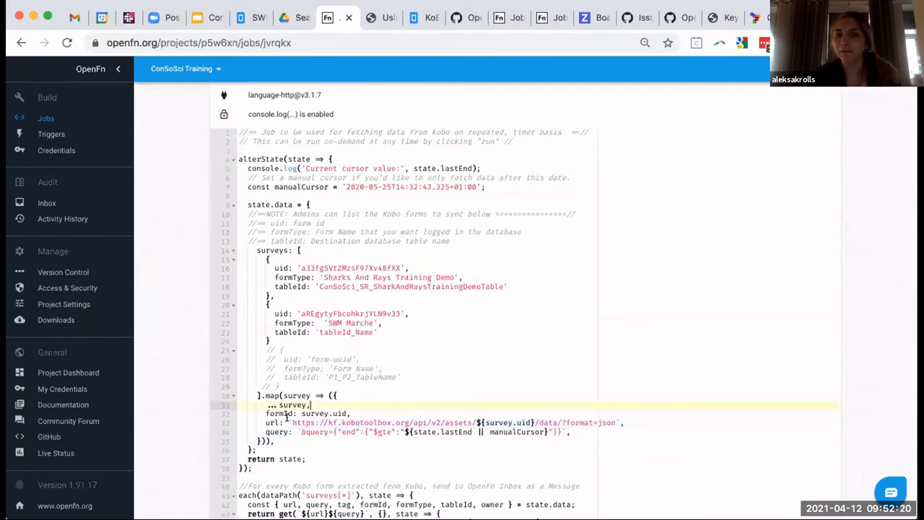
{"action": "left_click_drag", "start_coordinate": [291, 422], "coordinate": [535, 421]}
{"action": "left_click", "coordinate": [454, 449]}
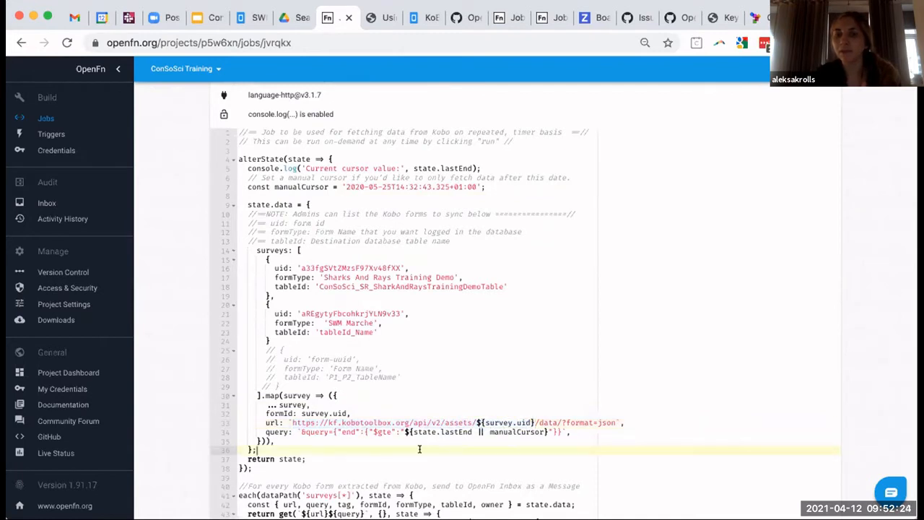
{"action": "left_click_drag", "start_coordinate": [301, 432], "coordinate": [363, 427]}
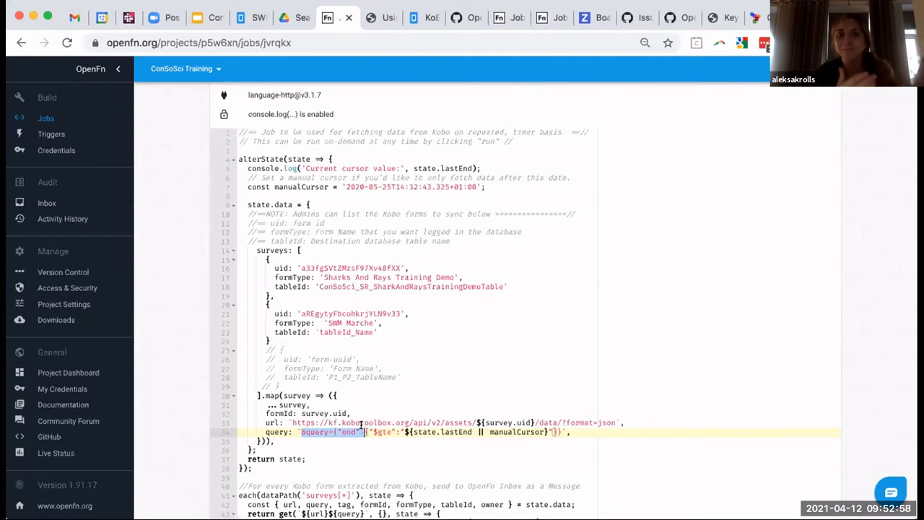
{"action": "scroll", "coordinate": [360, 426], "scroll_direction": "up", "scroll_amount": 5}
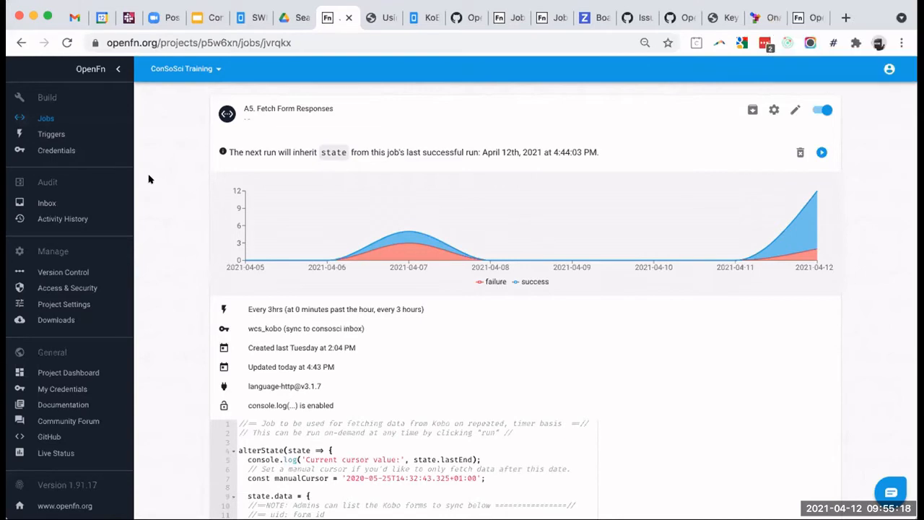
{"action": "scroll", "coordinate": [150, 179], "scroll_direction": "down", "scroll_amount": 1}
{"action": "scroll", "coordinate": [150, 179], "scroll_direction": "up", "scroll_amount": 1}
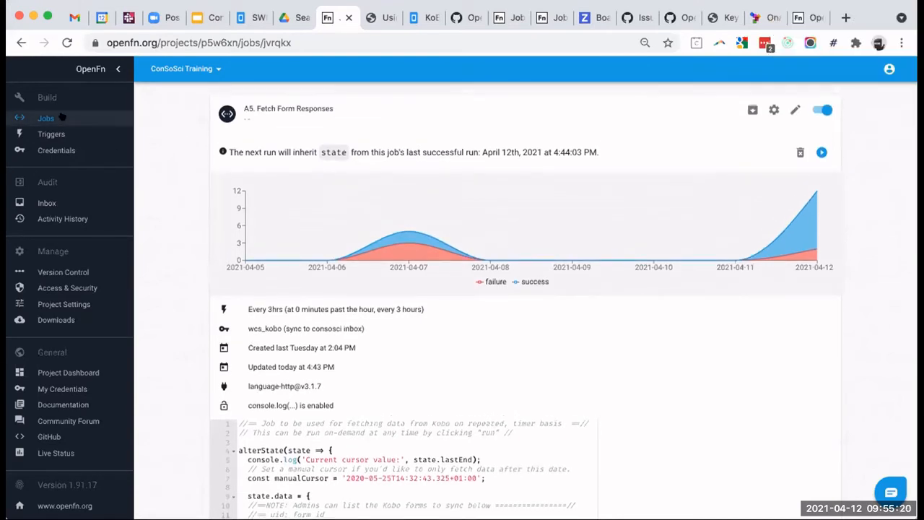
Step: Review the project's list of jobs and open the message inbox
{"action": "left_click", "coordinate": [47, 118]}
{"action": "scroll", "coordinate": [318, 268], "scroll_direction": "down", "scroll_amount": 1}
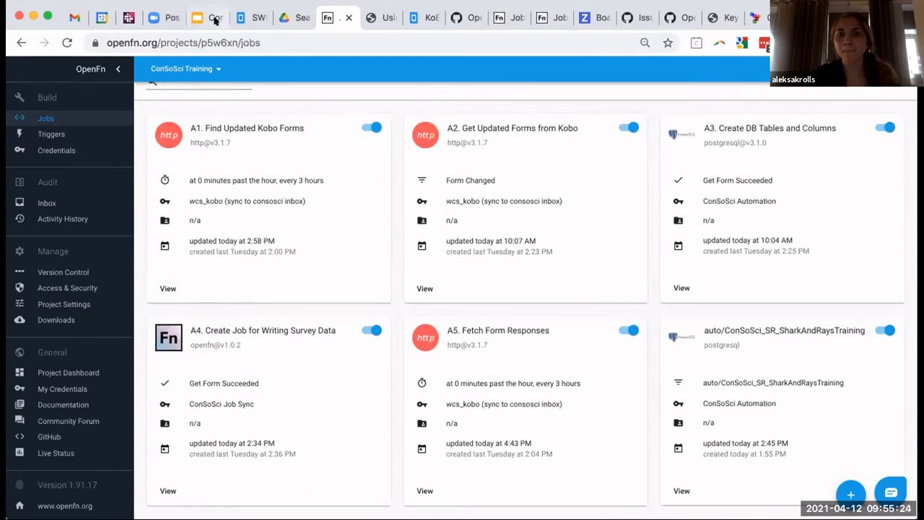
{"action": "left_click", "coordinate": [86, 202]}
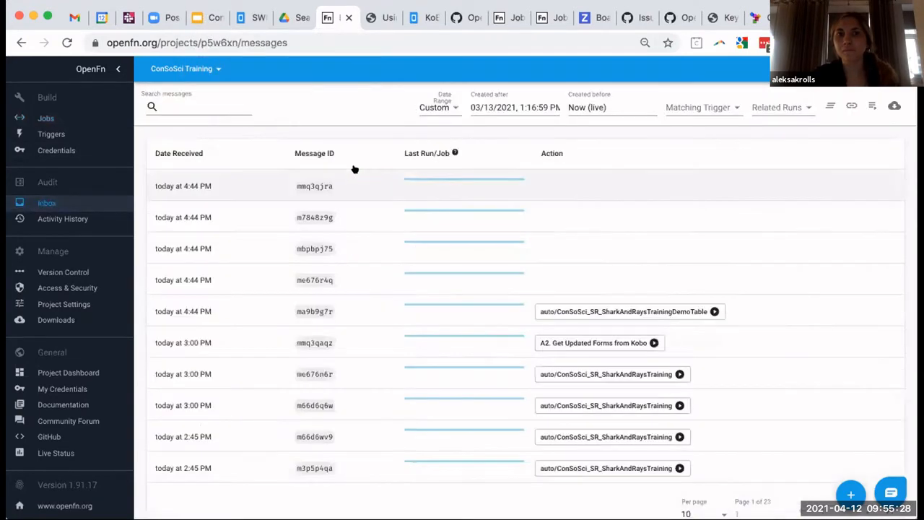
Step: Open the newest inbox message to view its body, and switch to the Google Slides presentation
{"action": "left_click", "coordinate": [281, 182]}
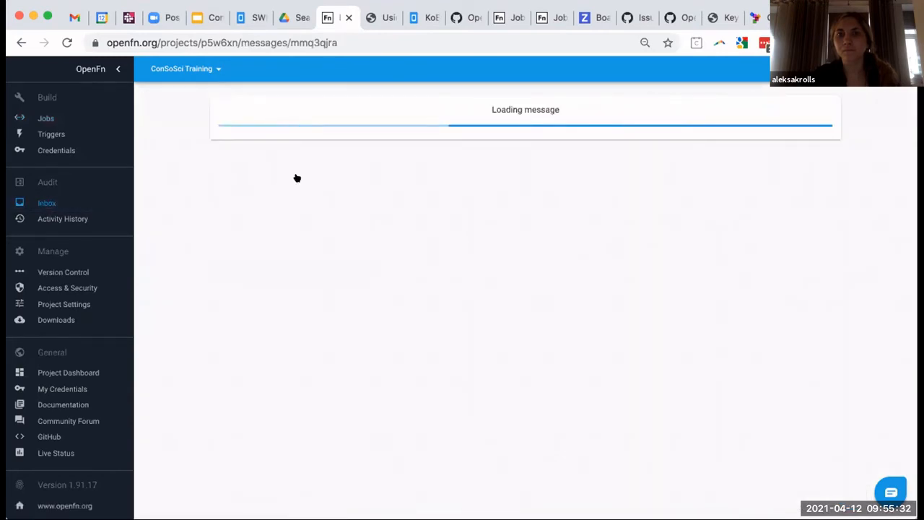
{"action": "left_click", "coordinate": [321, 171]}
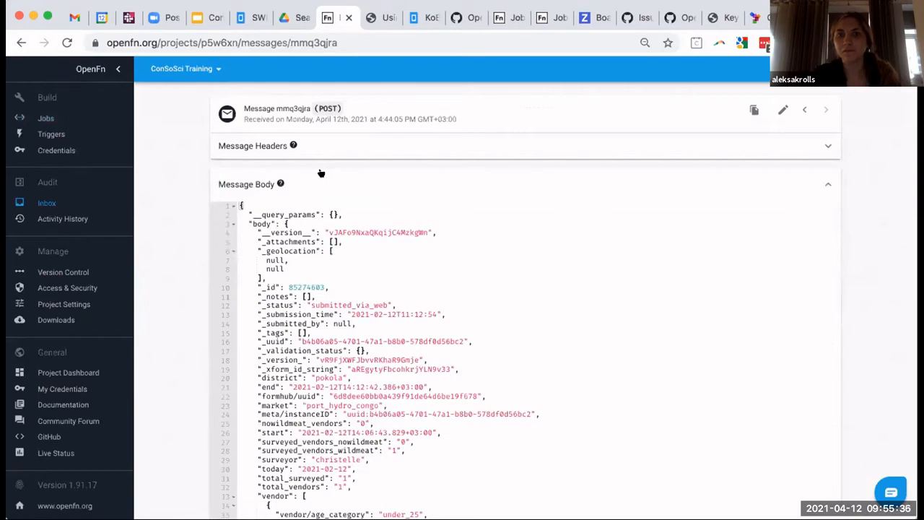
{"action": "left_click", "coordinate": [322, 174]}
{"action": "left_click", "coordinate": [206, 17]}
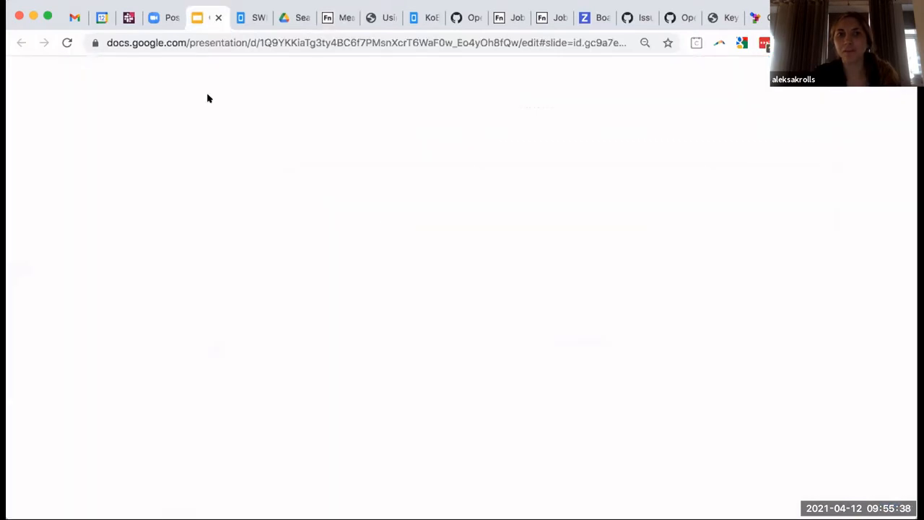
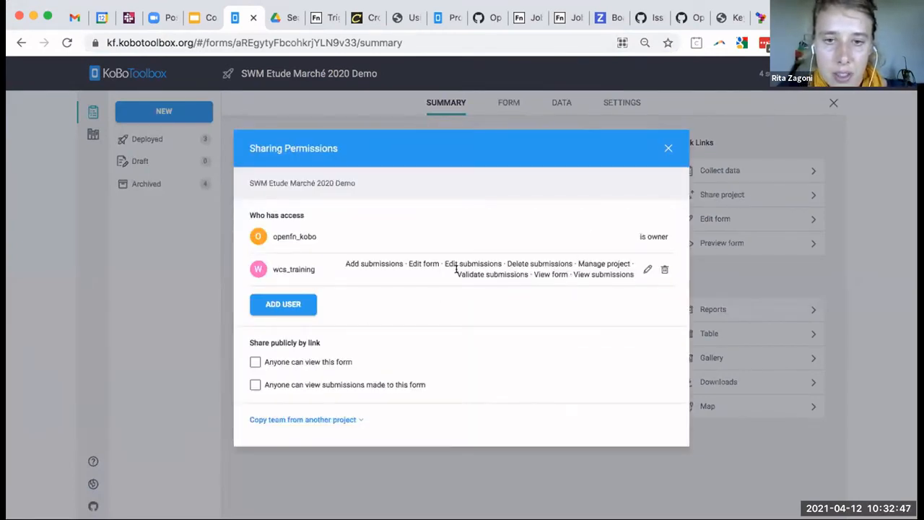
Step: Fill in sharing for SWM Etude Marché 2020 Demo with user wcs_training and View submissions, and close the permissions without granting them
{"action": "left_click", "coordinate": [290, 305]}
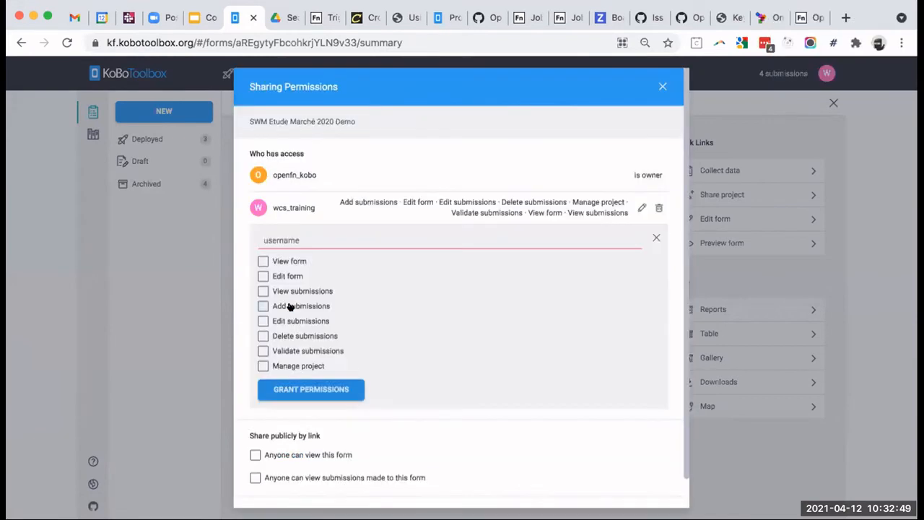
{"action": "left_click", "coordinate": [284, 239]}
{"action": "type", "text": "wcs_training"}
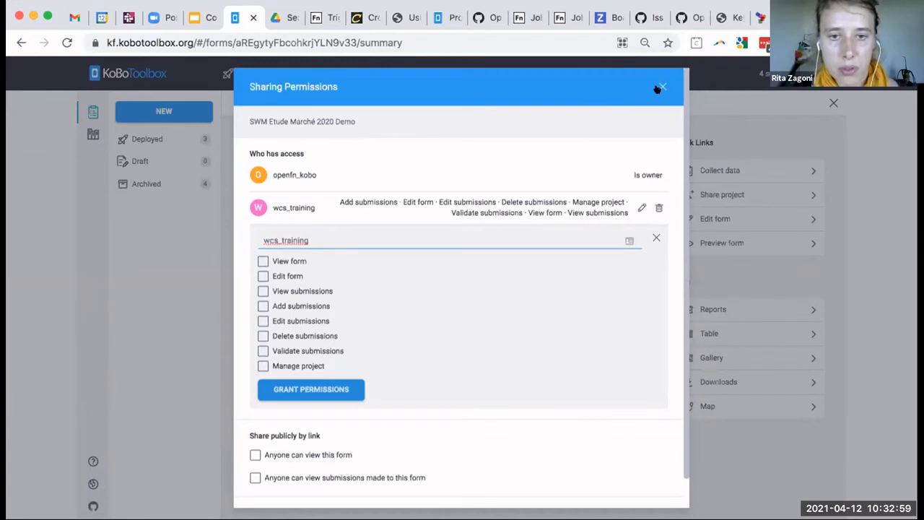
{"action": "left_click", "coordinate": [258, 289]}
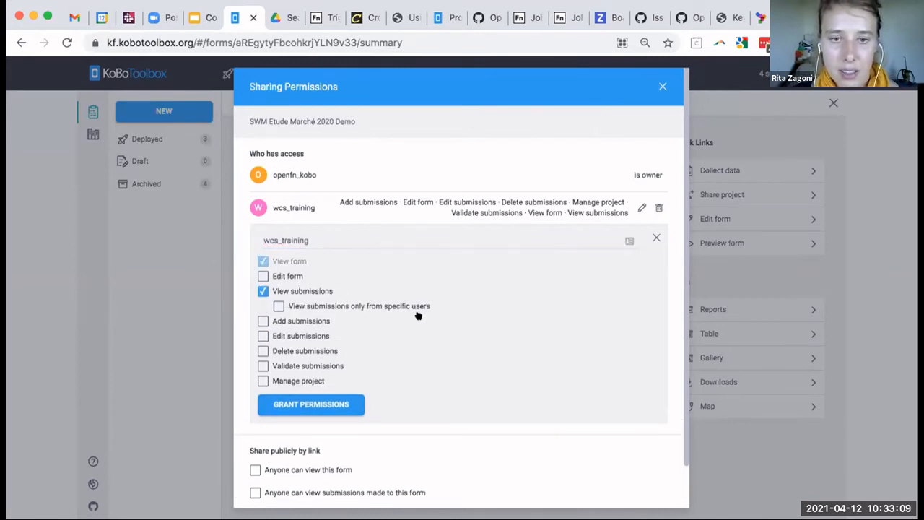
{"action": "left_click", "coordinate": [662, 87]}
Step: Return to the KoBoToolbox projects list and dismiss the choice of source for a new project
{"action": "left_click", "coordinate": [92, 111]}
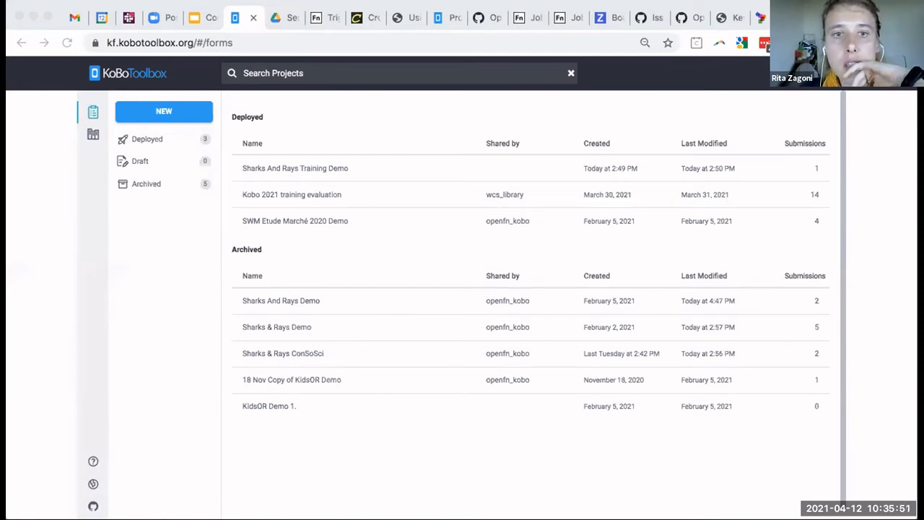
{"action": "left_click", "coordinate": [602, 508]}
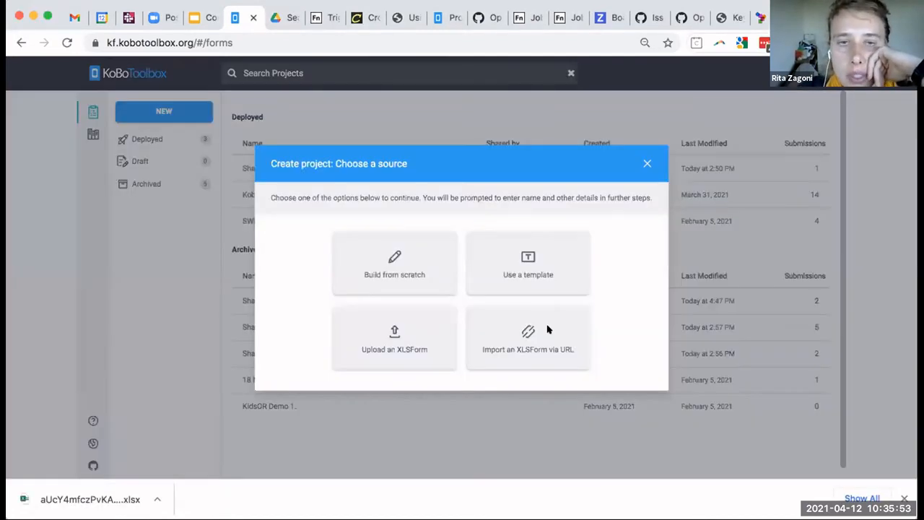
{"action": "left_click", "coordinate": [646, 164]}
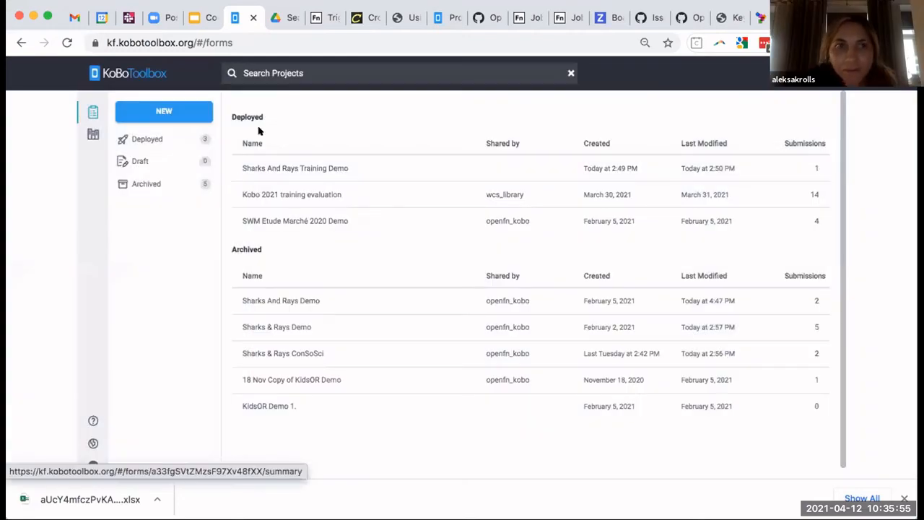
Step: Clone the Sharks_Rays_20210331 block from the ConSoSci public collection, replacing "Clone of" in its name with the presenter's first name
{"action": "left_click", "coordinate": [22, 42]}
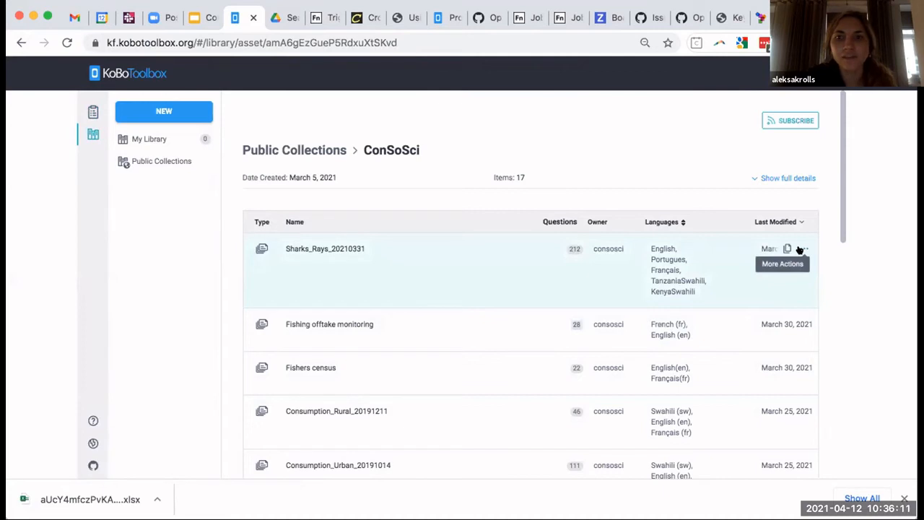
{"action": "left_click", "coordinate": [801, 249]}
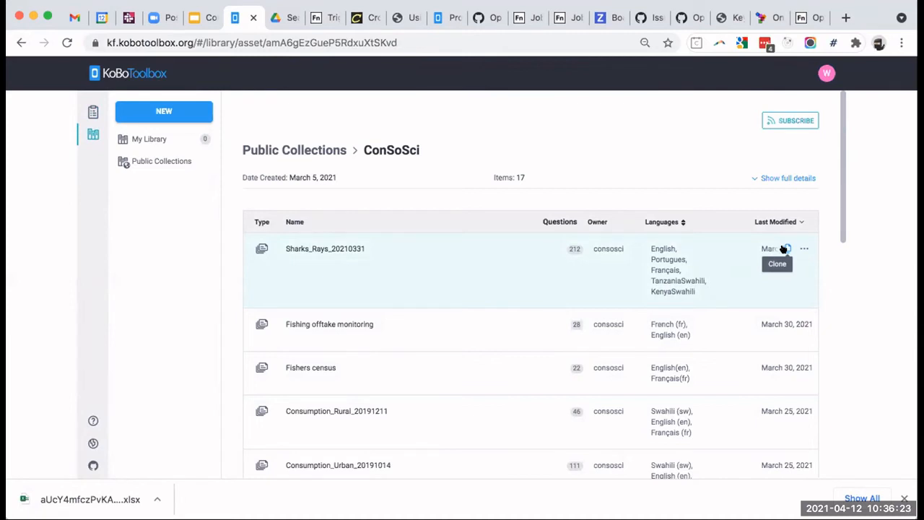
{"action": "left_click", "coordinate": [784, 248]}
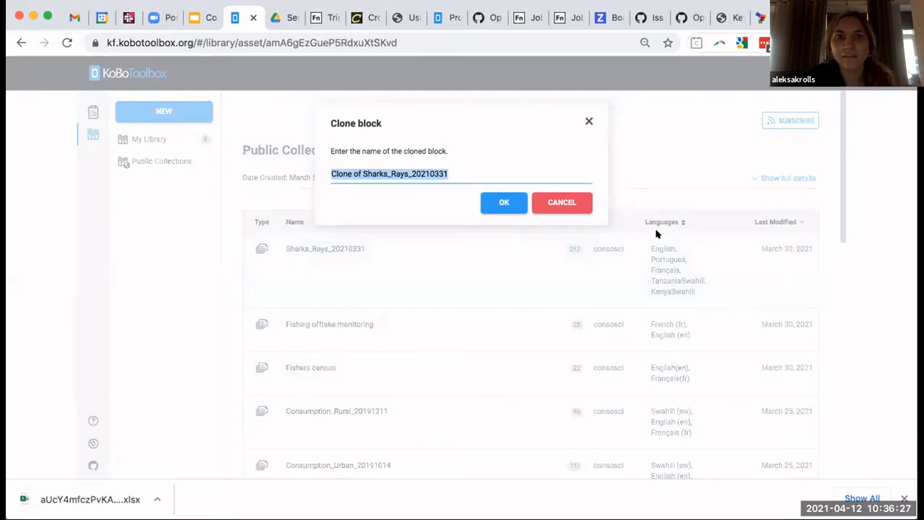
{"action": "left_click_drag", "start_coordinate": [363, 173], "coordinate": [314, 176]}
{"action": "type", "text": "Aleksa"}
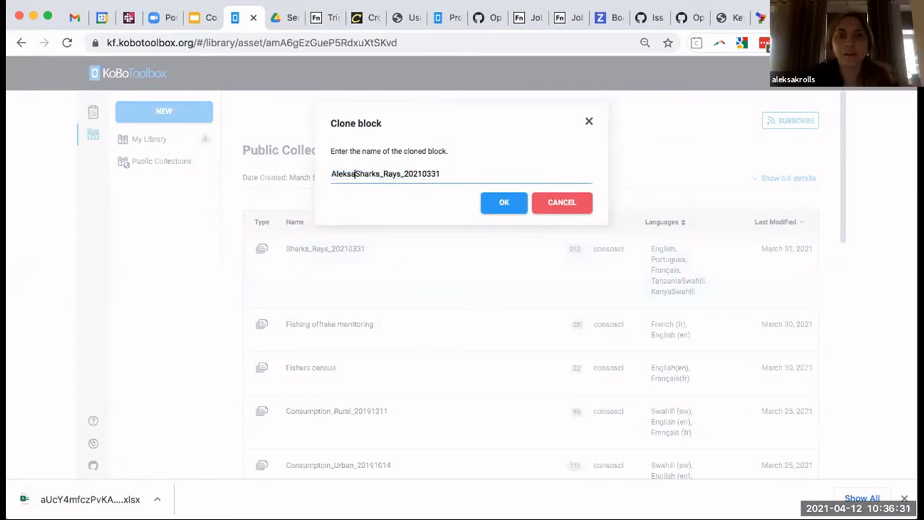
{"action": "left_click", "coordinate": [505, 202]}
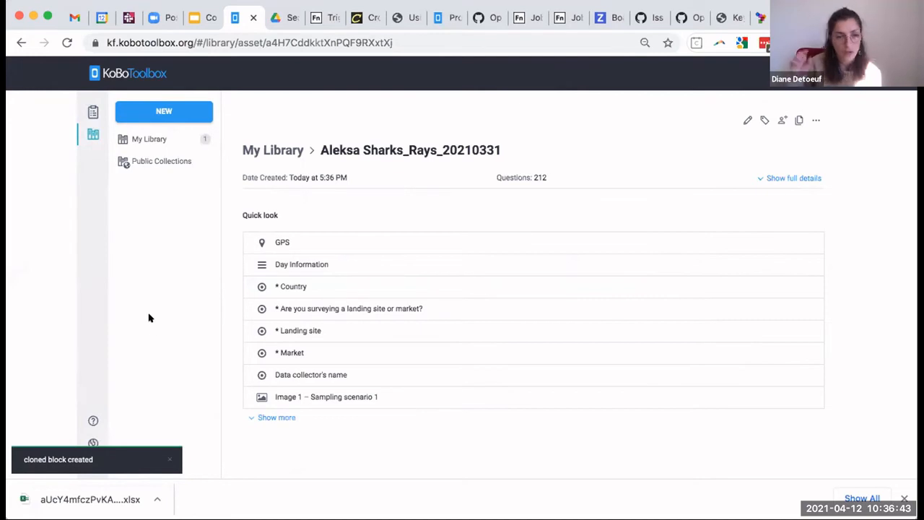
Step: Try to create a project from a template, starting from the projects list
{"action": "left_click", "coordinate": [92, 111]}
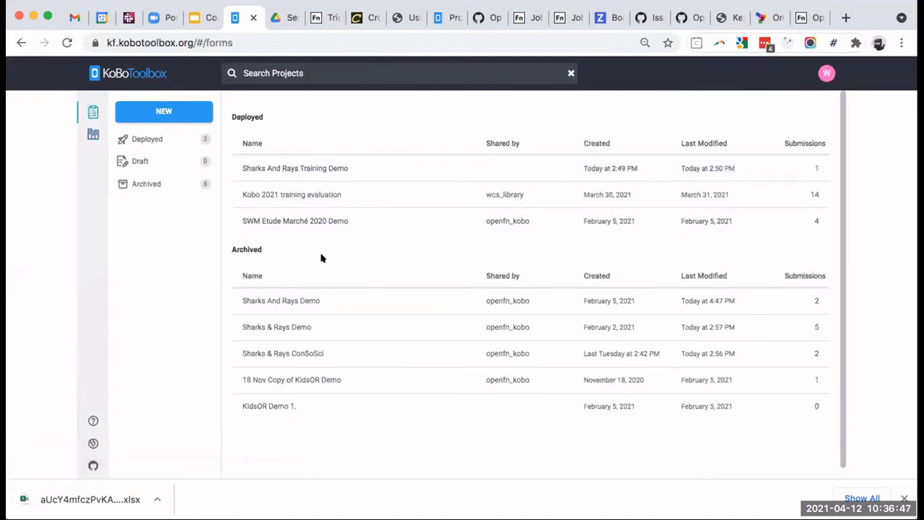
{"action": "scroll", "coordinate": [322, 258], "scroll_direction": "down", "scroll_amount": 1}
{"action": "scroll", "coordinate": [322, 258], "scroll_direction": "up", "scroll_amount": 1}
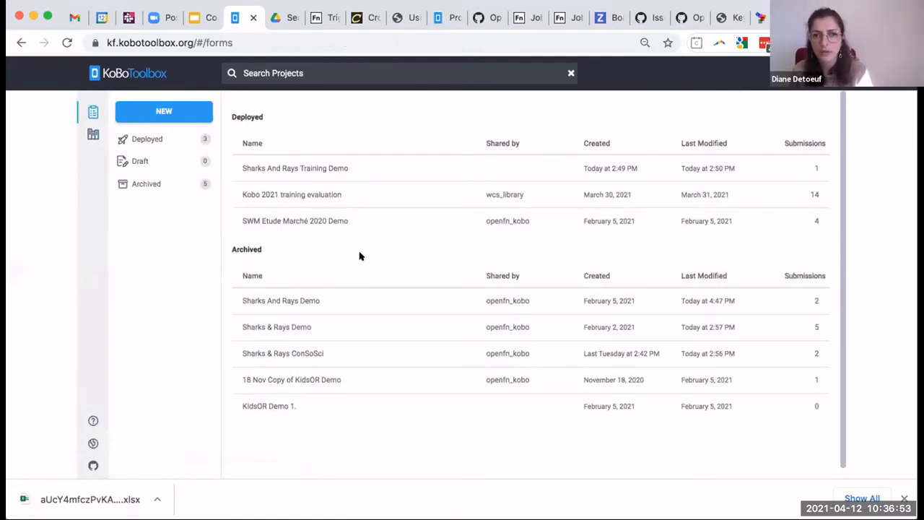
{"action": "left_click", "coordinate": [168, 106]}
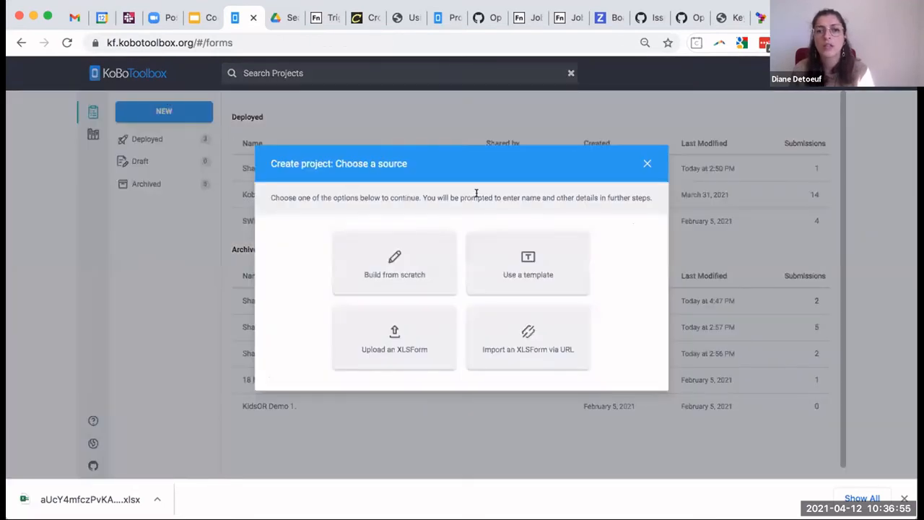
{"action": "left_click", "coordinate": [480, 253]}
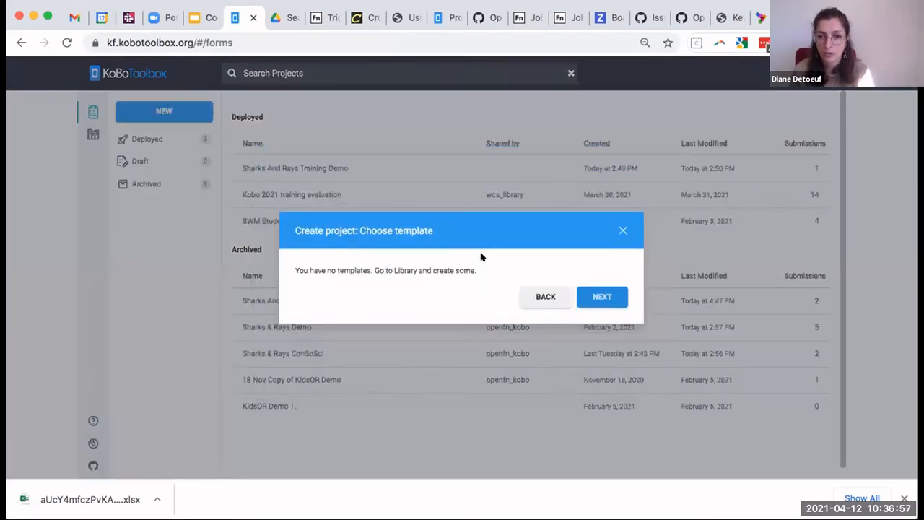
{"action": "left_click", "coordinate": [621, 231]}
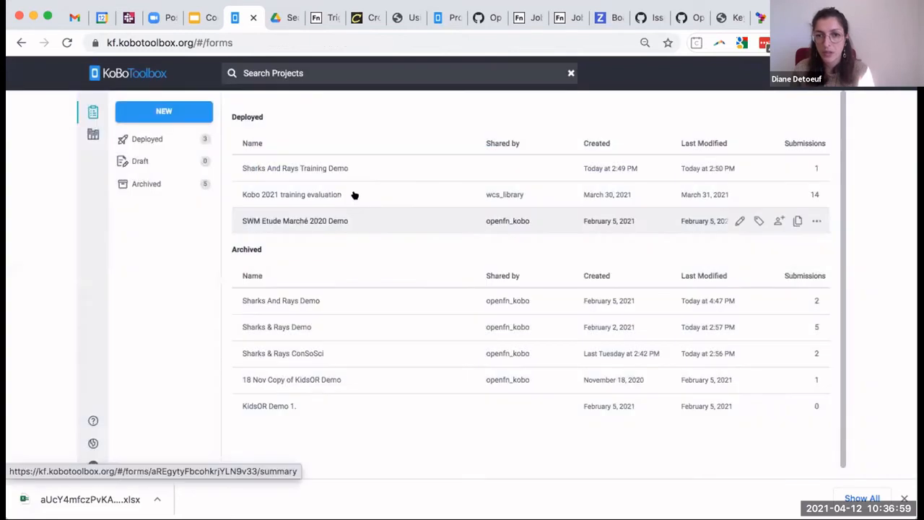
Step: Check the additional actions for the cloned block in My Library and the available types of new library item
{"action": "left_click", "coordinate": [86, 133]}
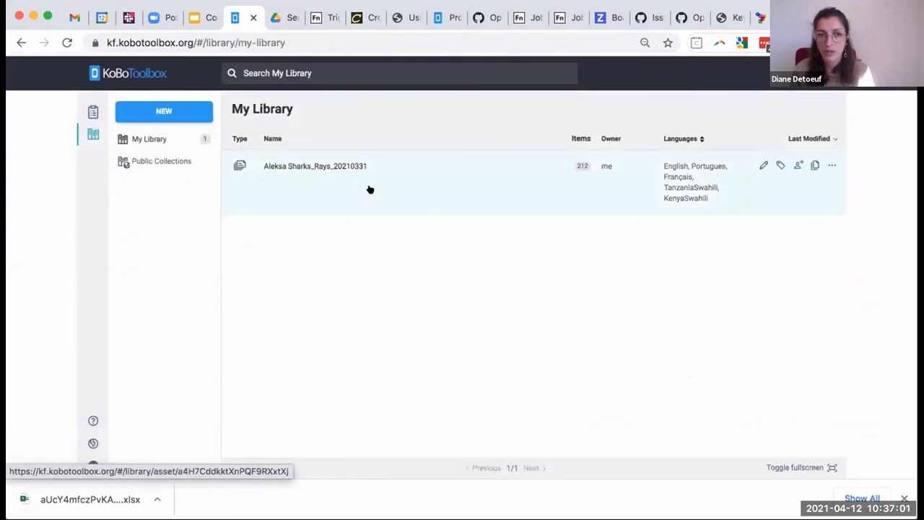
{"action": "left_click", "coordinate": [828, 162]}
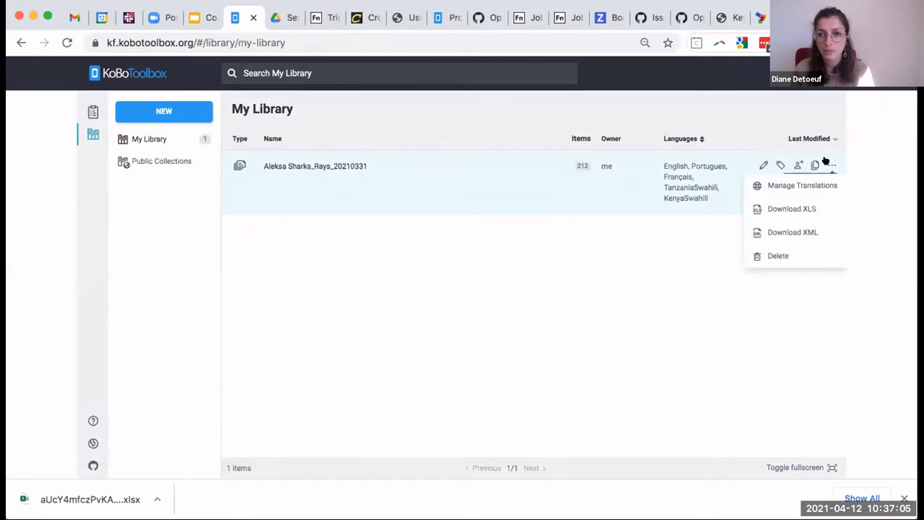
{"action": "left_click", "coordinate": [164, 111]}
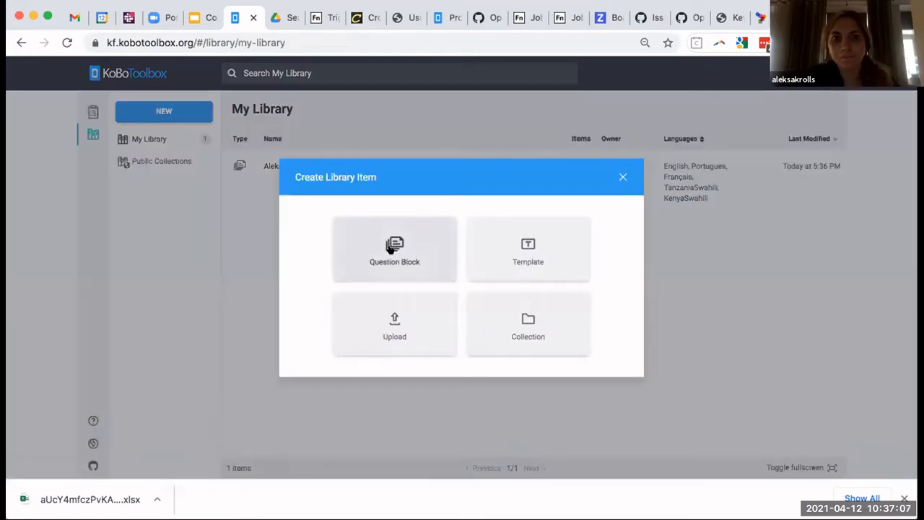
{"action": "left_click", "coordinate": [608, 179]}
Step: Create a project from scratch, named with the presenter's first name followed by "Sharks and Rays"
{"action": "left_click", "coordinate": [91, 112]}
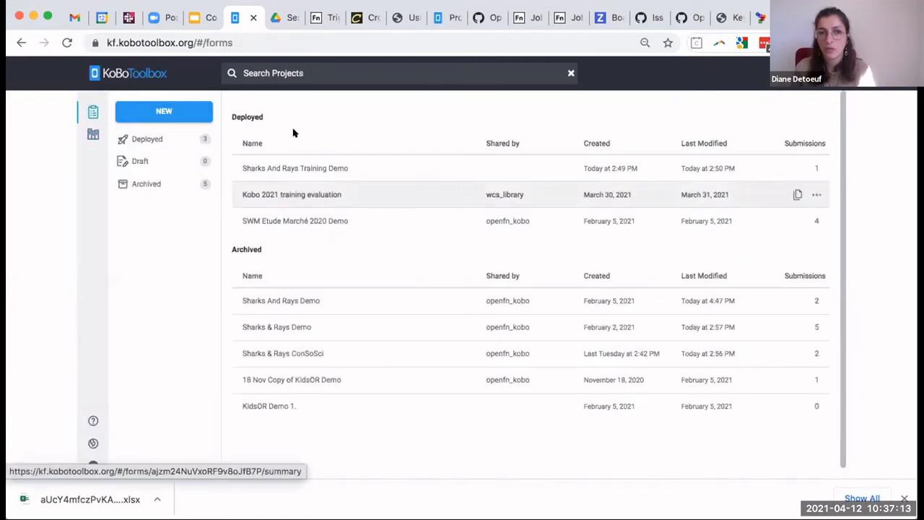
{"action": "left_click", "coordinate": [171, 118]}
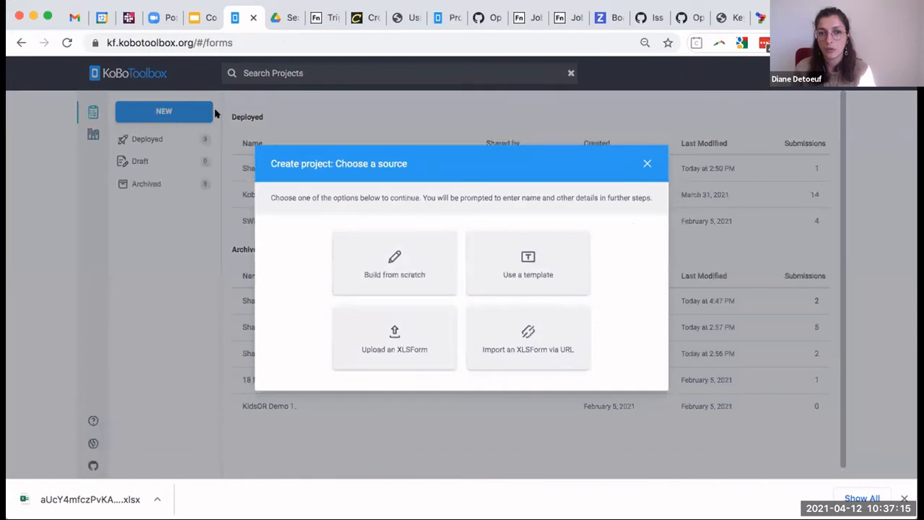
{"action": "left_click", "coordinate": [401, 268]}
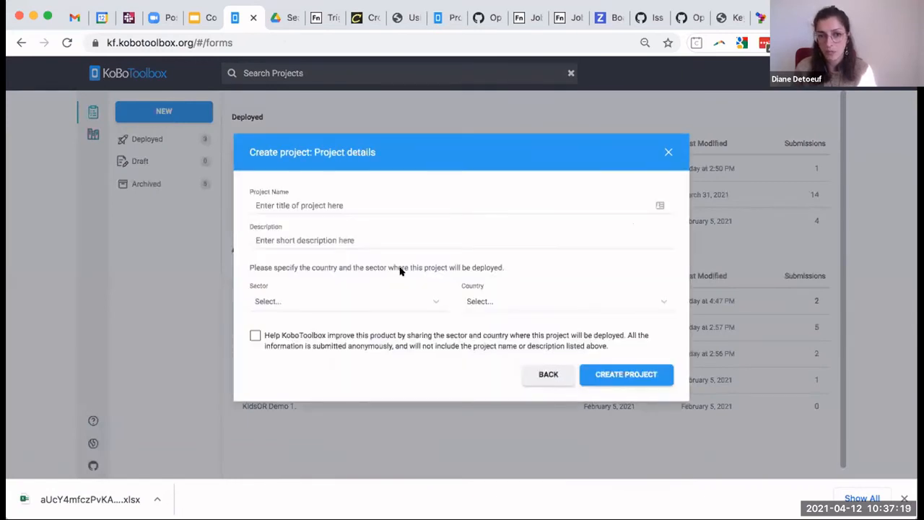
{"action": "left_click", "coordinate": [385, 205]}
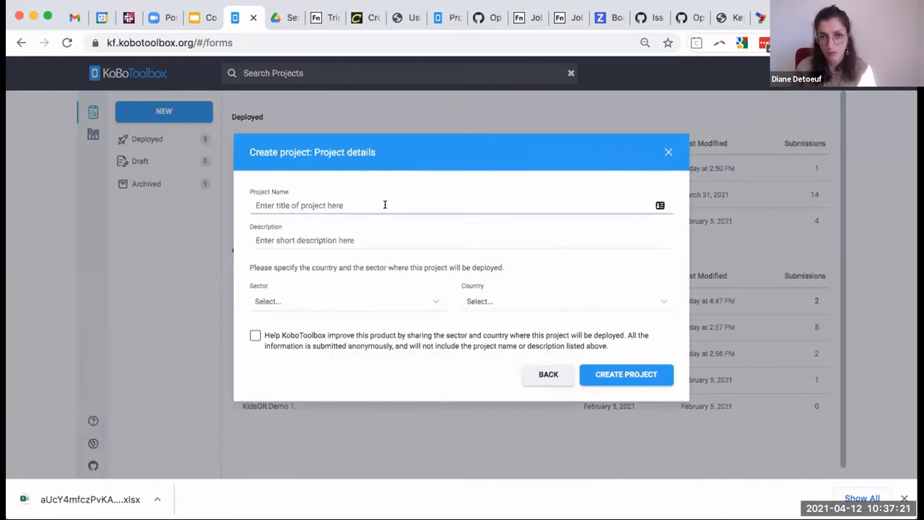
{"action": "type", "text": "Aleksa Sharks an"}
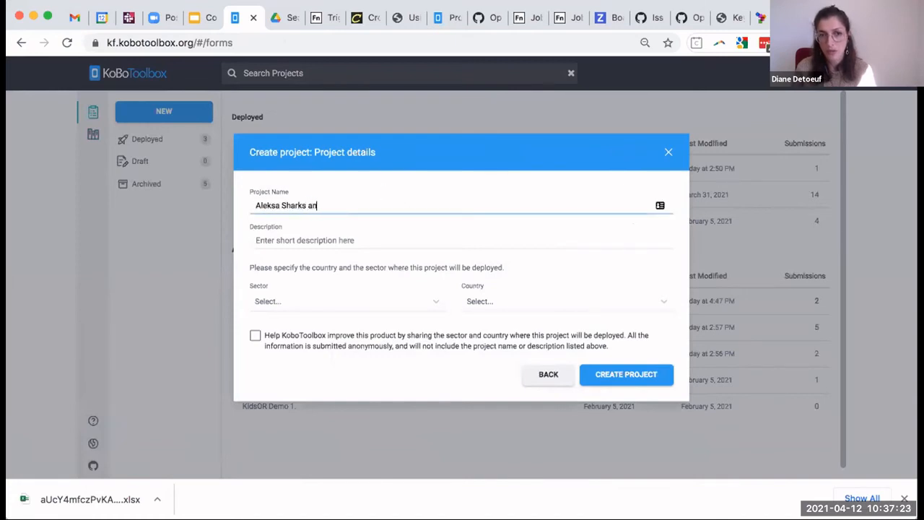
{"action": "type", "text": "d Rays"}
{"action": "left_click", "coordinate": [615, 372]}
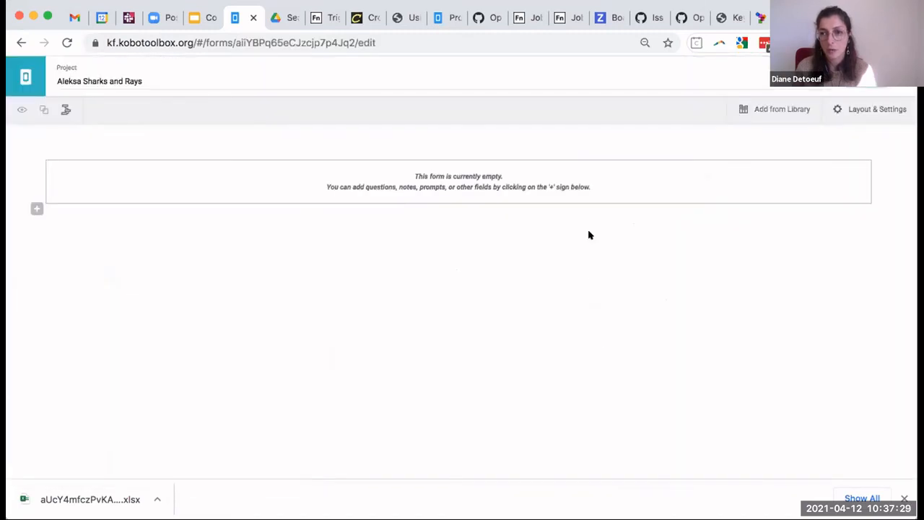
Step: Add the cloned Sharks_Rays_20210331 question block from the library to the empty form
{"action": "left_click", "coordinate": [763, 109]}
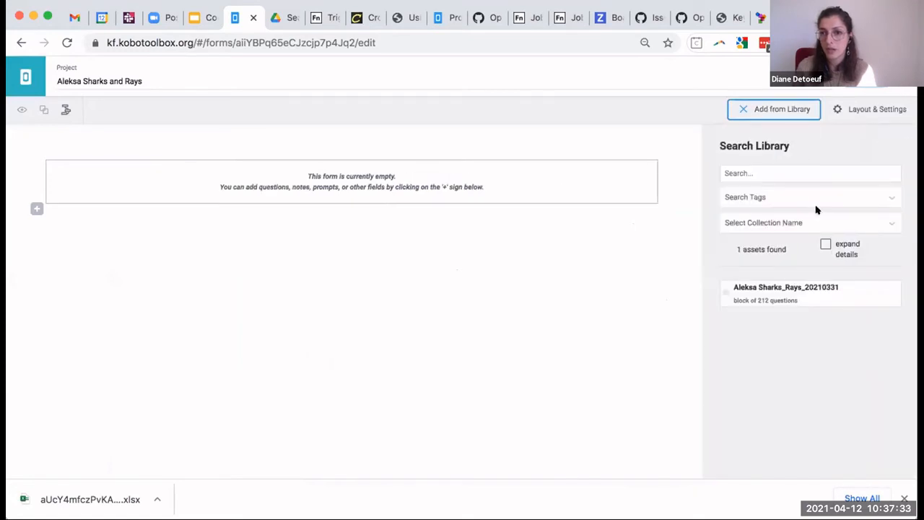
{"action": "left_click", "coordinate": [814, 218]}
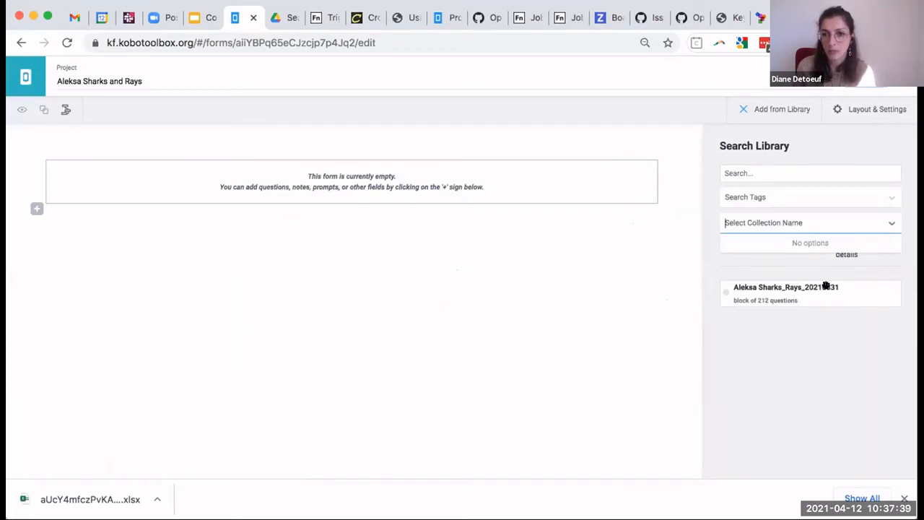
{"action": "left_click_drag", "start_coordinate": [825, 286], "coordinate": [557, 202]}
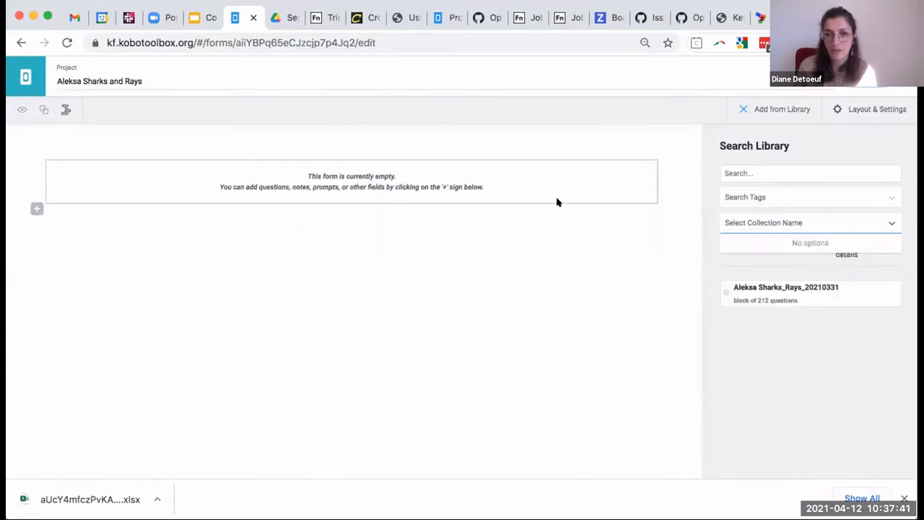
{"action": "left_click_drag", "start_coordinate": [792, 286], "coordinate": [410, 223]}
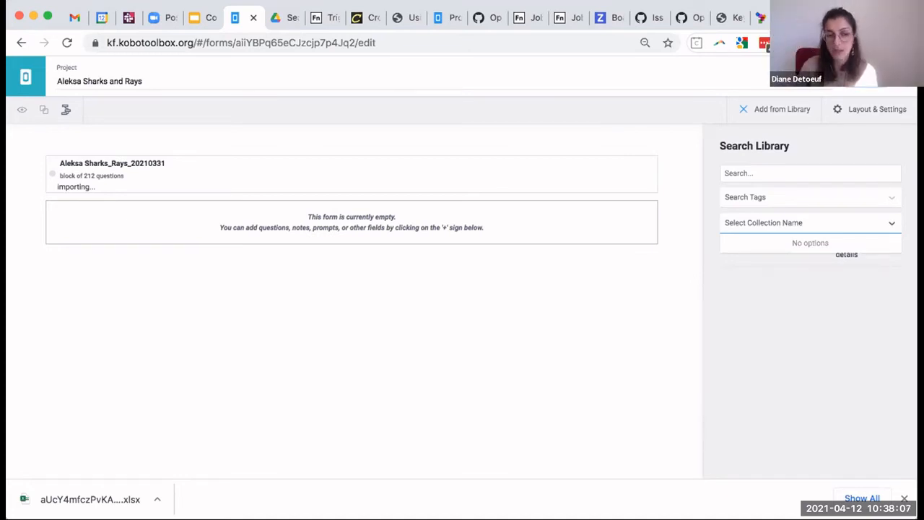
Step: Leave the form editor, check the XLSForm upload option for a new project, and return to the projects list
{"action": "left_click", "coordinate": [898, 76]}
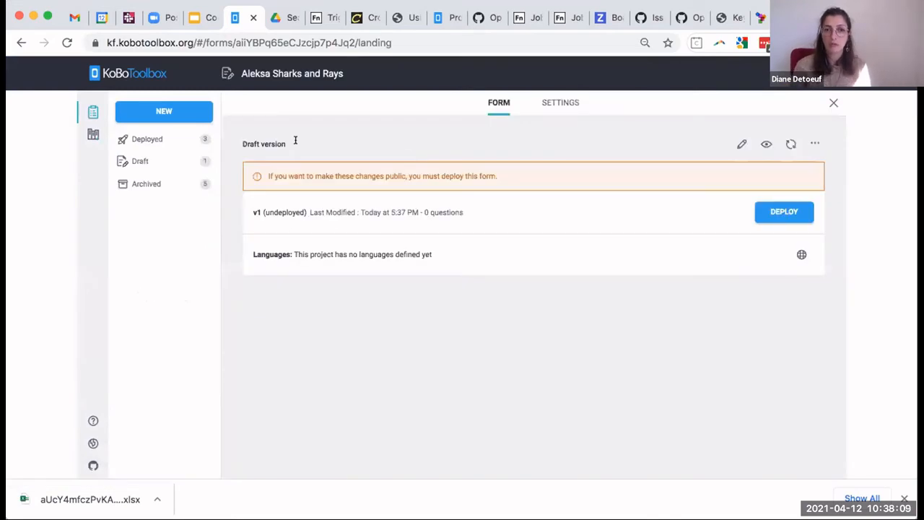
{"action": "left_click", "coordinate": [190, 111]}
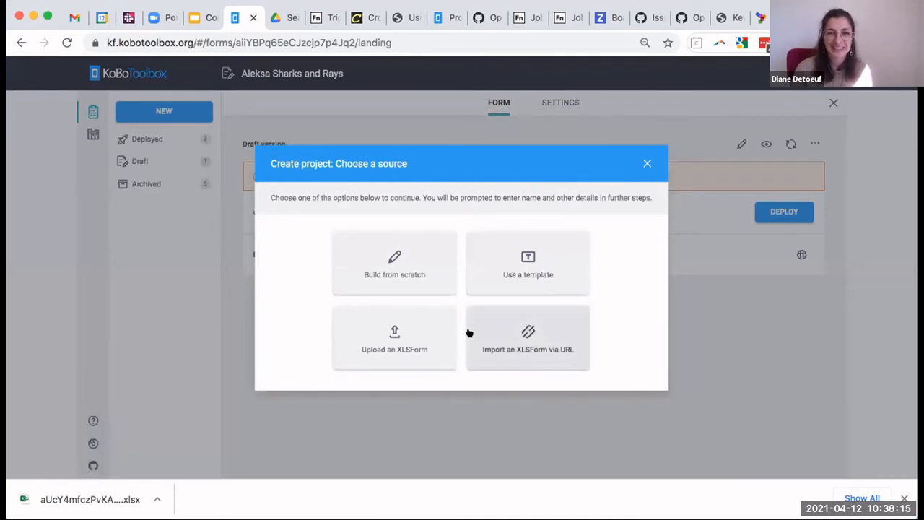
{"action": "left_click", "coordinate": [363, 347]}
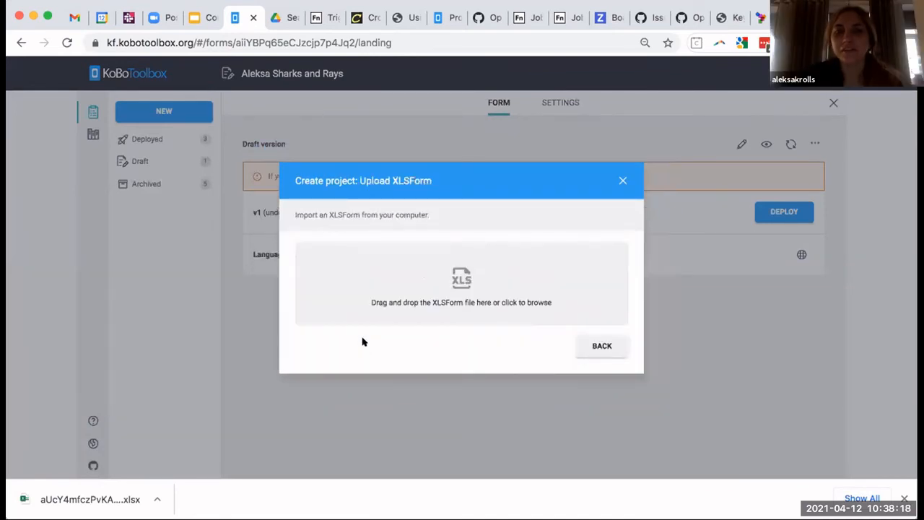
{"action": "left_click", "coordinate": [619, 181]}
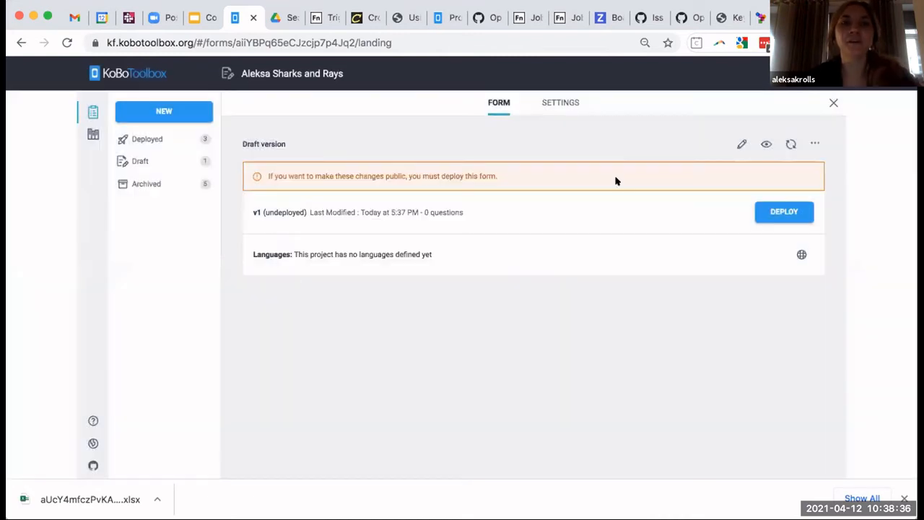
{"action": "left_click", "coordinate": [92, 111]}
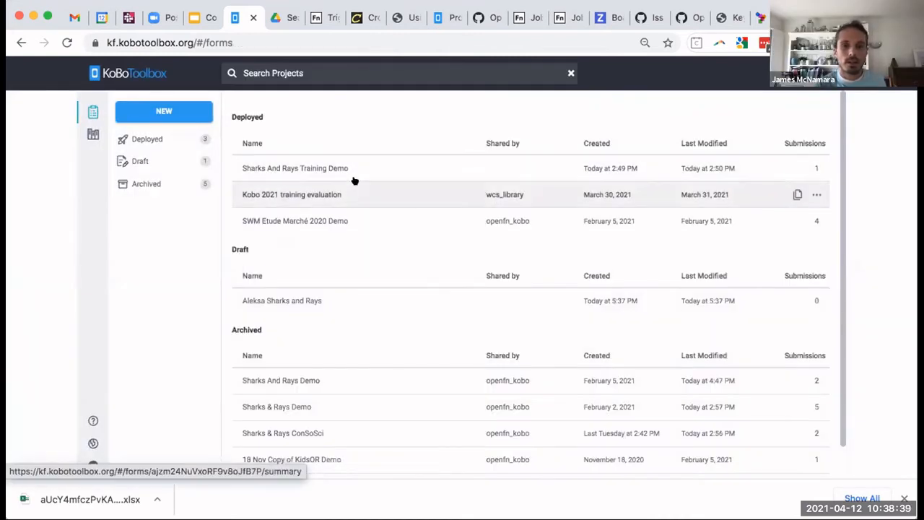
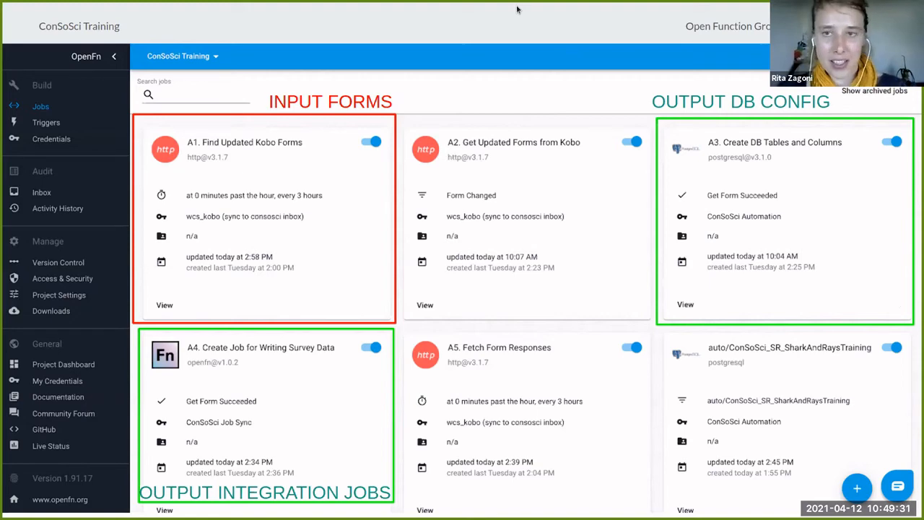
Step: Leave the slideshow, switch to the ConSoSci Training jobs in OpenFn, and open the job "A1. Find Updated Kobo Forms"
{"action": "key", "text": "Escape"}
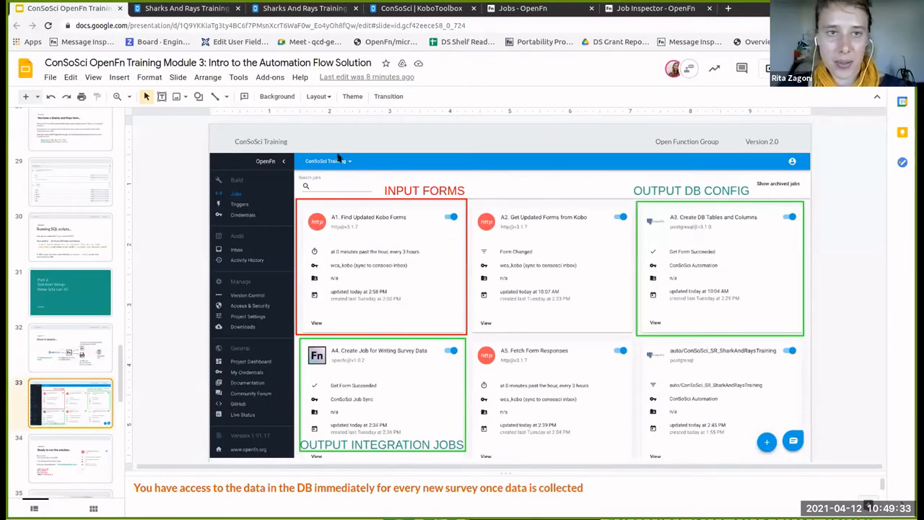
{"action": "key", "text": "ctrl+5"}
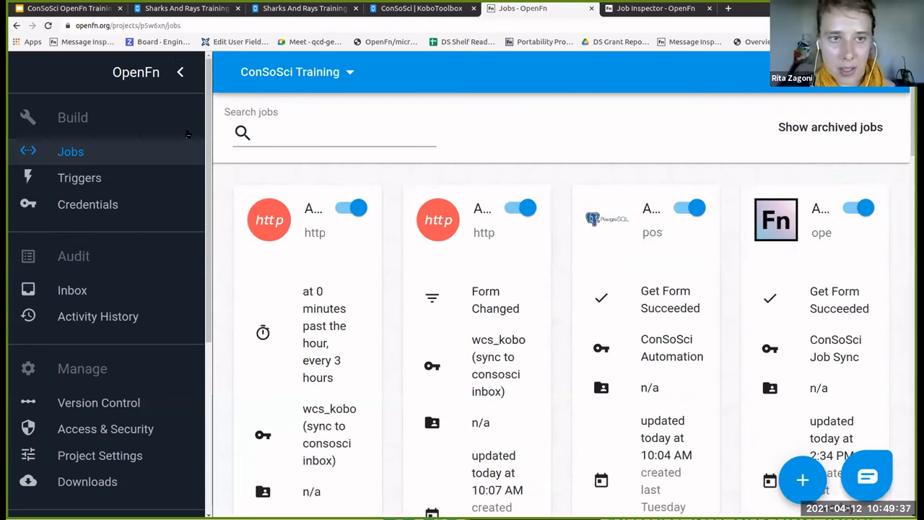
{"action": "key", "text": "ctrl+minus"}
{"action": "key", "text": "ctrl+minus"}
{"action": "key", "text": "ctrl+minus"}
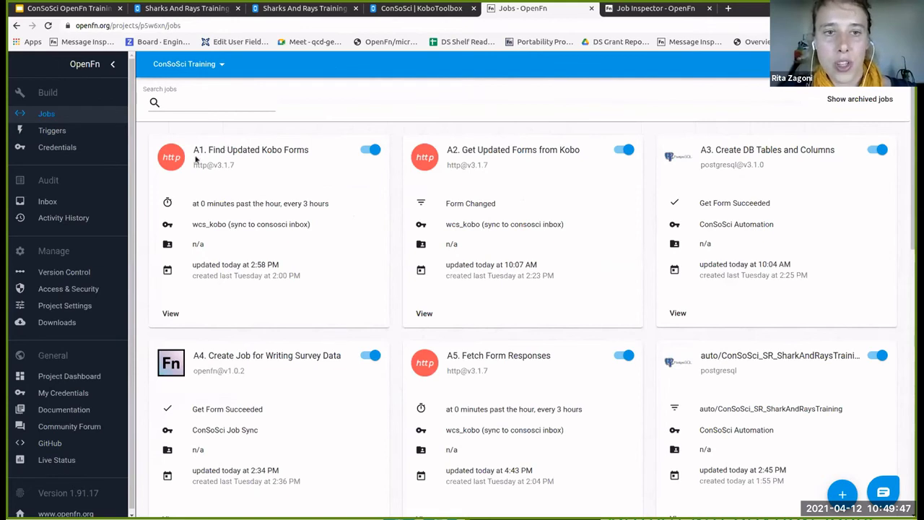
{"action": "triple_click", "coordinate": [217, 148]}
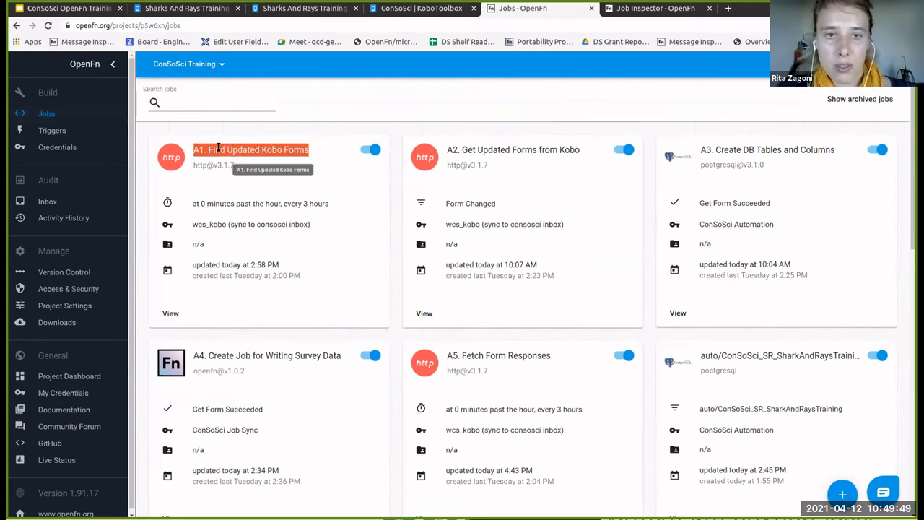
{"action": "left_click", "coordinate": [305, 152]}
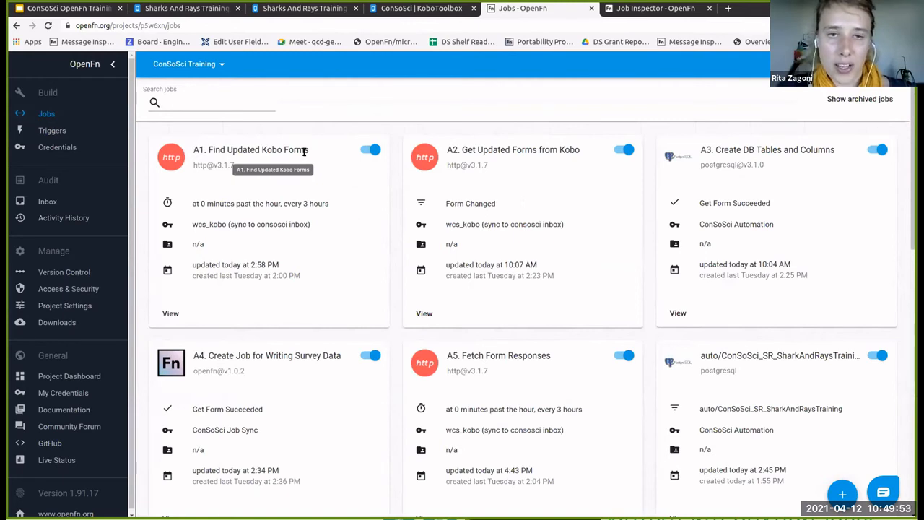
{"action": "left_click", "coordinate": [173, 312]}
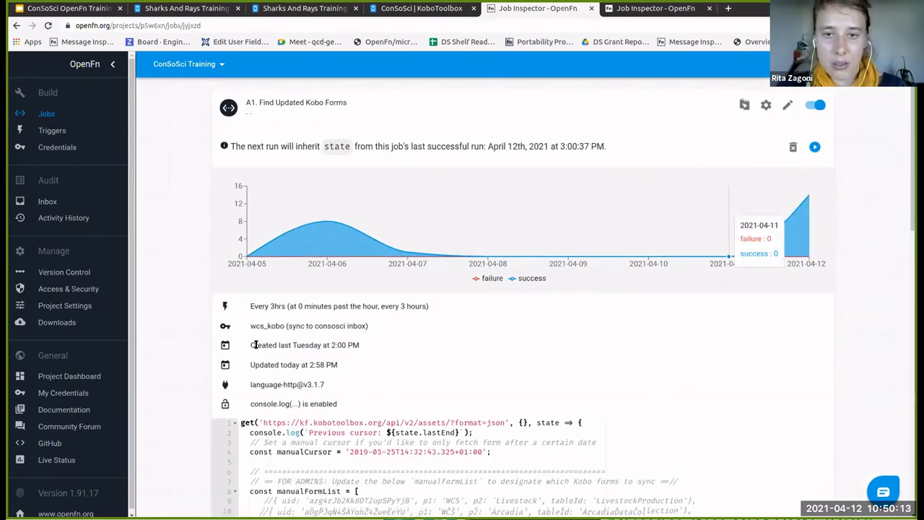
Step: Find and highlight the uncommented SharkAndRaysTrainingDemoTable entry in the job code's manualFormList
{"action": "scroll", "coordinate": [325, 336], "scroll_direction": "down", "scroll_amount": 1}
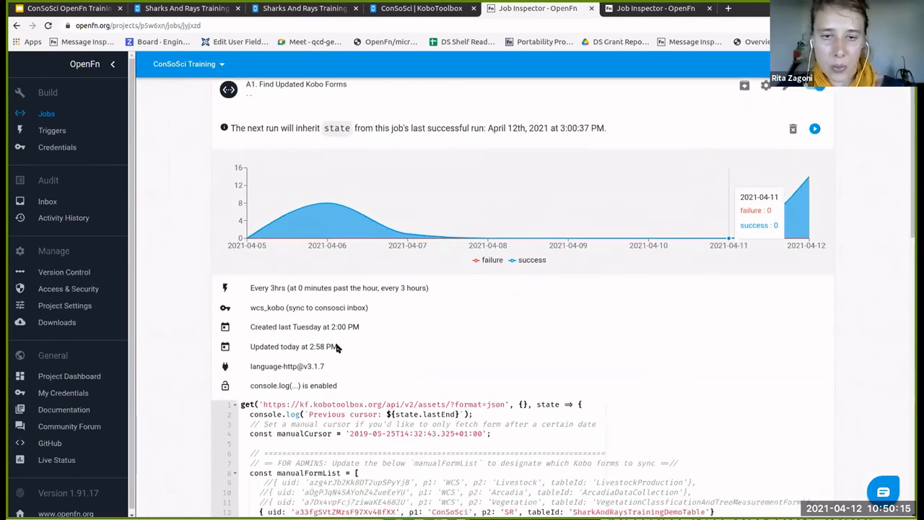
{"action": "scroll", "coordinate": [337, 347], "scroll_direction": "down", "scroll_amount": 2}
{"action": "triple_click", "coordinate": [404, 348]}
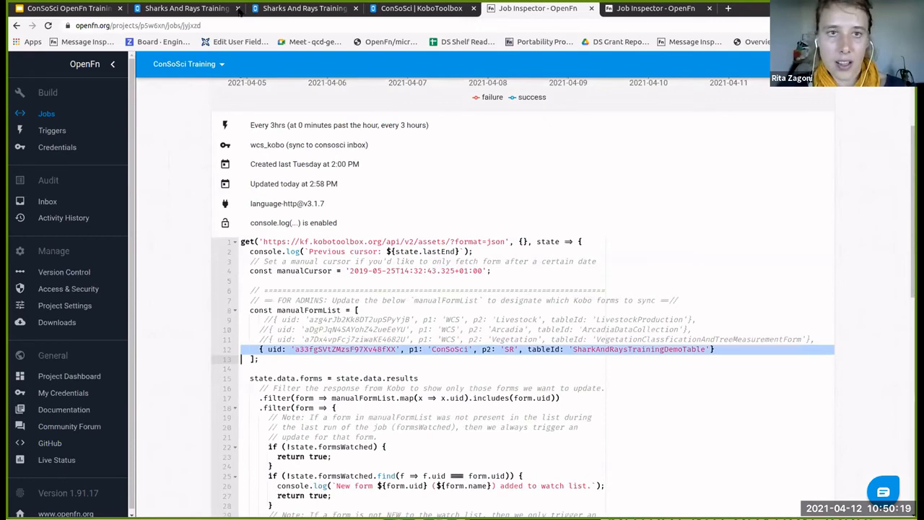
{"action": "key", "text": "End"}
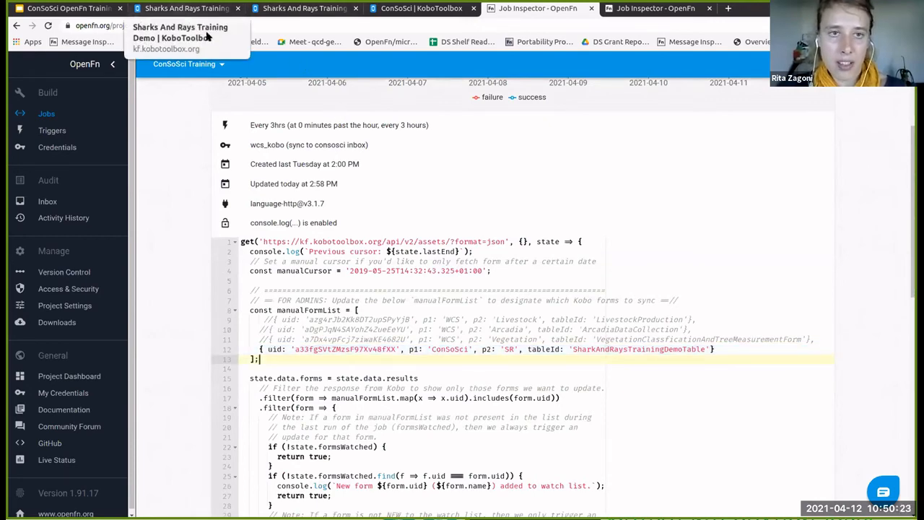
Step: Compare the form ID in the Sharks And Rays Training Demo page address in KoBoToolbox with the uid in OpenFn's manualFormList entry
{"action": "left_click", "coordinate": [189, 8]}
{"action": "double_click", "coordinate": [195, 26]}
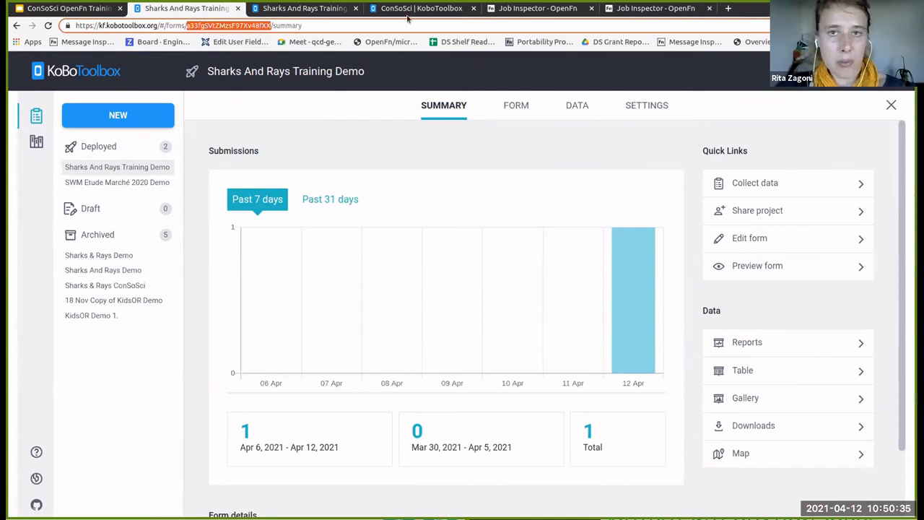
{"action": "left_click", "coordinate": [530, 8]}
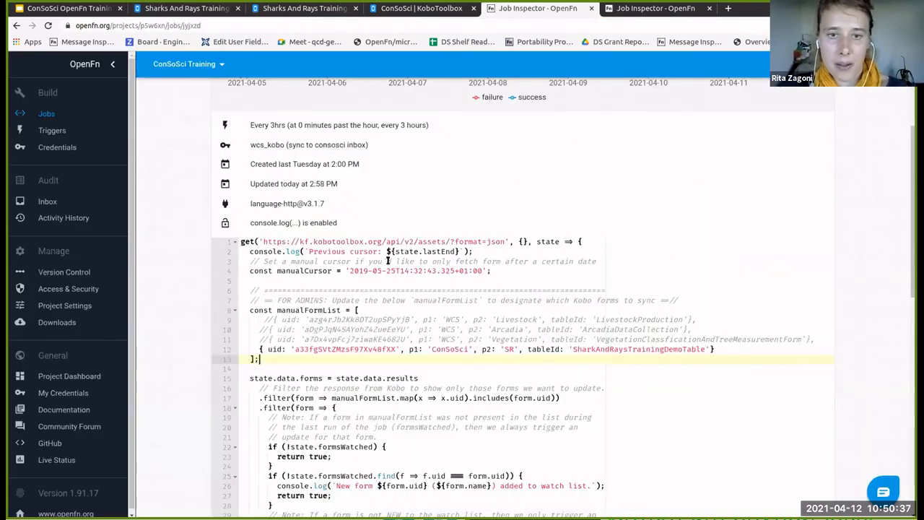
{"action": "double_click", "coordinate": [329, 349]}
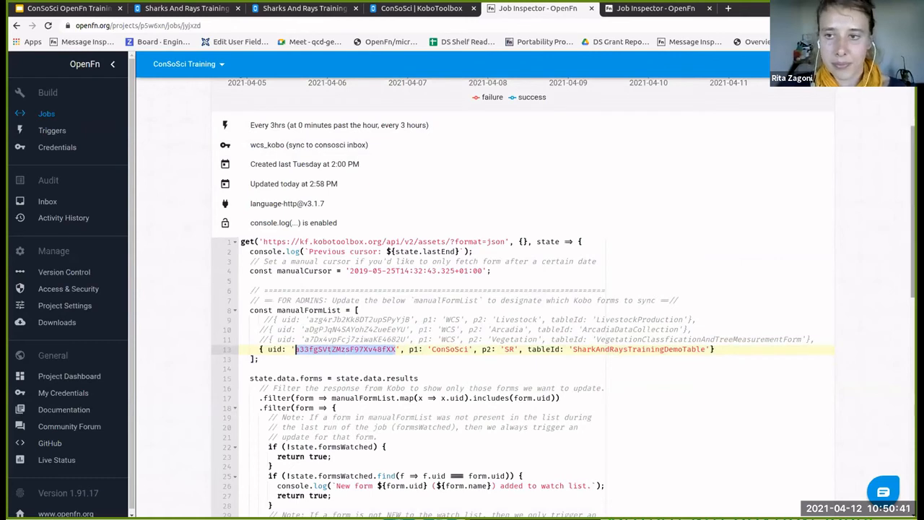
Step: Enlarge the job code and highlight the p1 and p2 values and the tableId in the active manualFormList entry
{"action": "scroll", "coordinate": [462, 320], "scroll_direction": "down", "scroll_amount": 1}
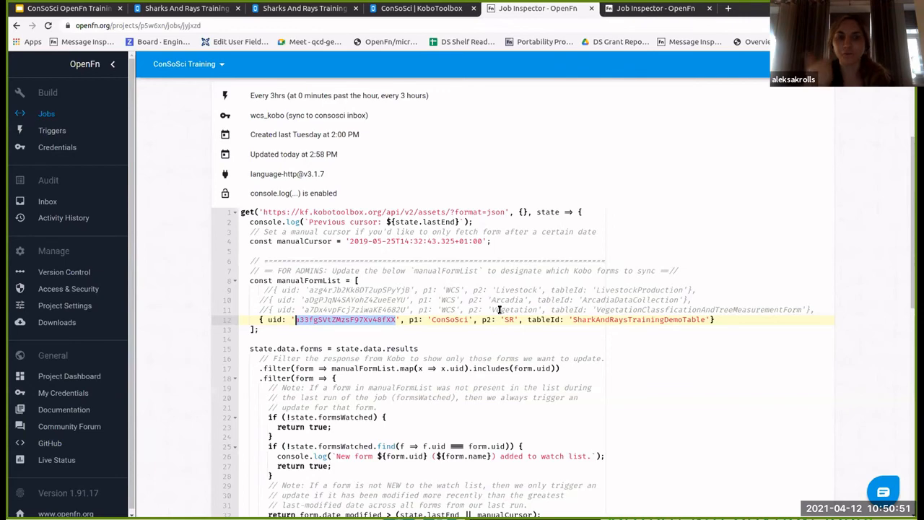
{"action": "key", "text": "ctrl+plus"}
{"action": "key", "text": "ctrl+plus"}
{"action": "key", "text": "ctrl+plus"}
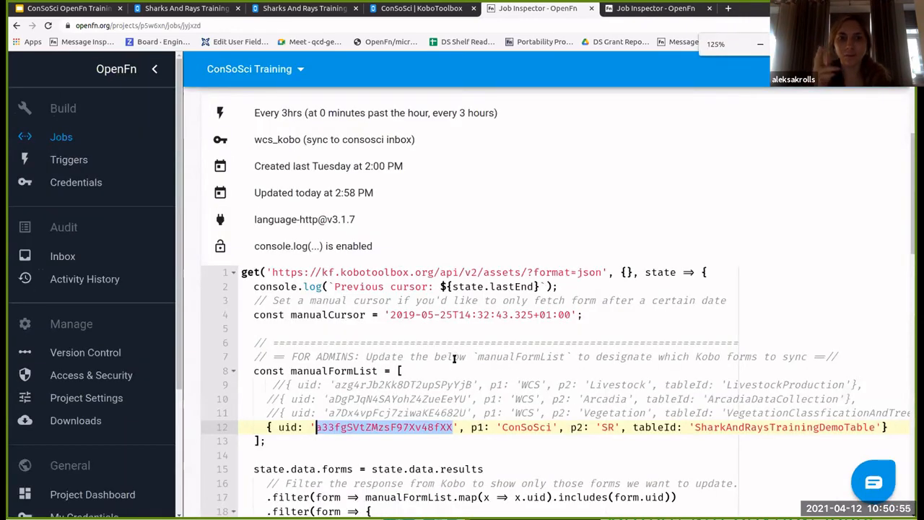
{"action": "key", "text": "ctrl+minus"}
{"action": "key", "text": "ctrl+minus"}
{"action": "left_click_drag", "start_coordinate": [453, 356], "coordinate": [579, 357]}
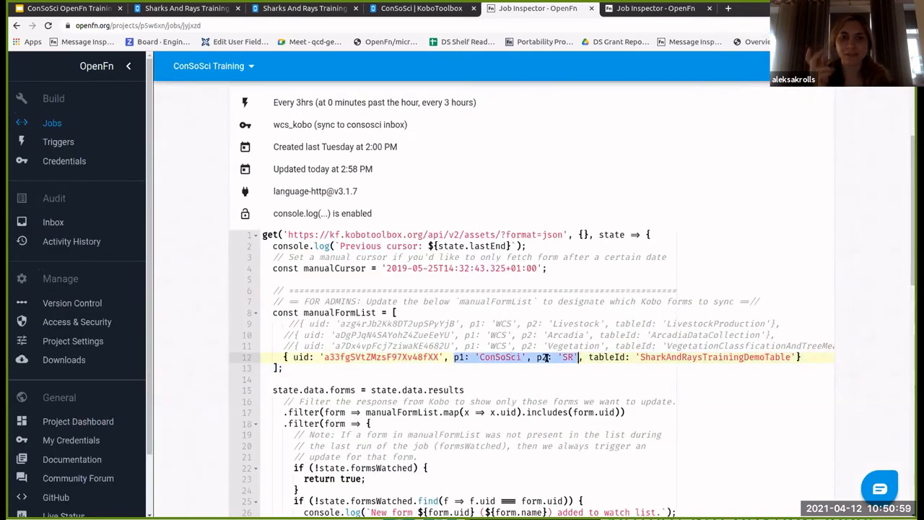
{"action": "left_click", "coordinate": [589, 357]}
{"action": "left_click_drag", "start_coordinate": [589, 357], "coordinate": [828, 367]}
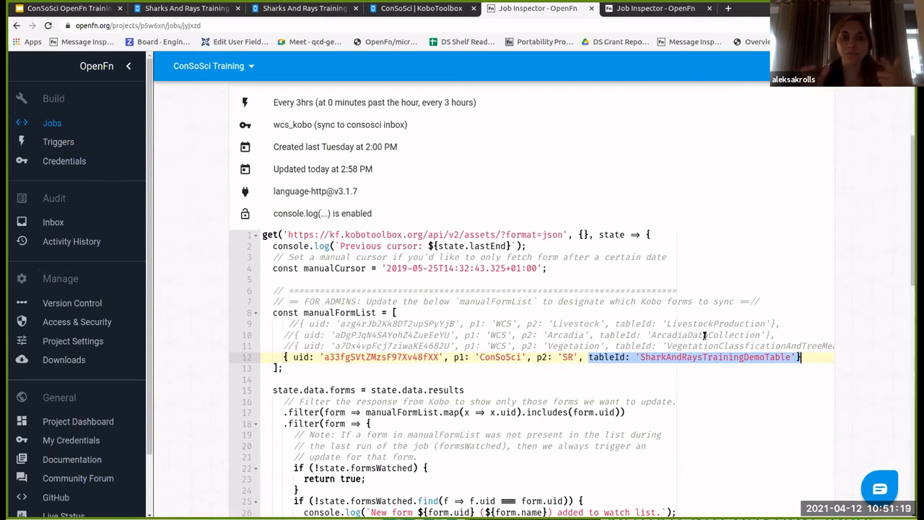
{"action": "left_click_drag", "start_coordinate": [454, 358], "coordinate": [576, 358]}
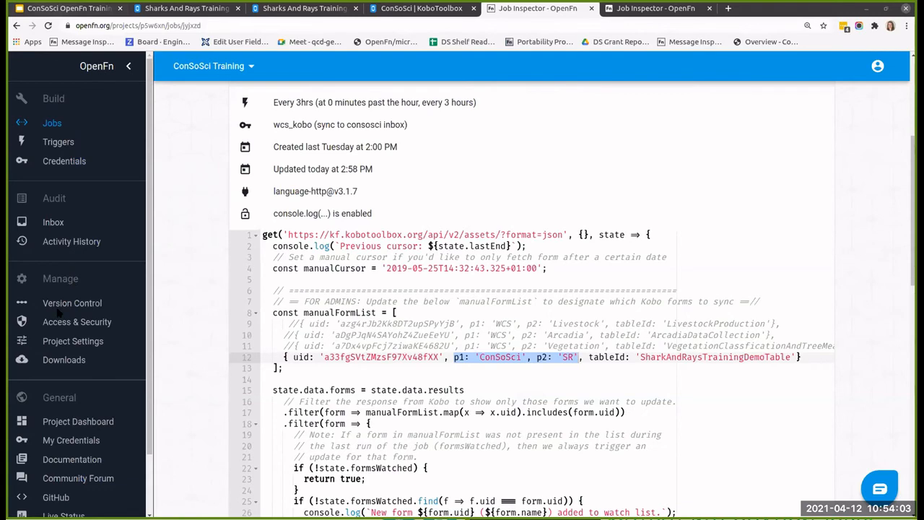
Step: Switch to the training deck in Google Slides and show slides 20 and 21 on form definition and database configuration
{"action": "key", "text": "ctrl+1"}
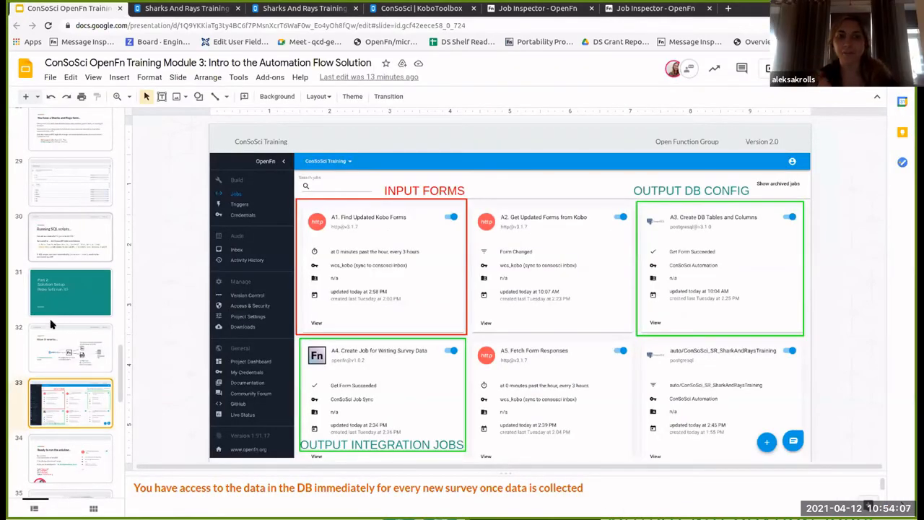
{"action": "scroll", "coordinate": [65, 318], "scroll_direction": "up", "scroll_amount": 9}
{"action": "left_click", "coordinate": [89, 310]}
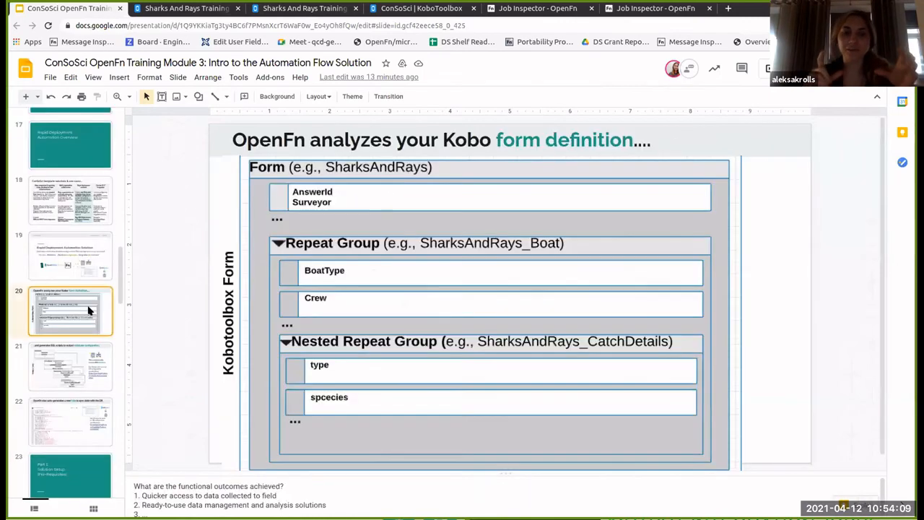
{"action": "scroll", "coordinate": [68, 346], "scroll_direction": "up", "scroll_amount": 2}
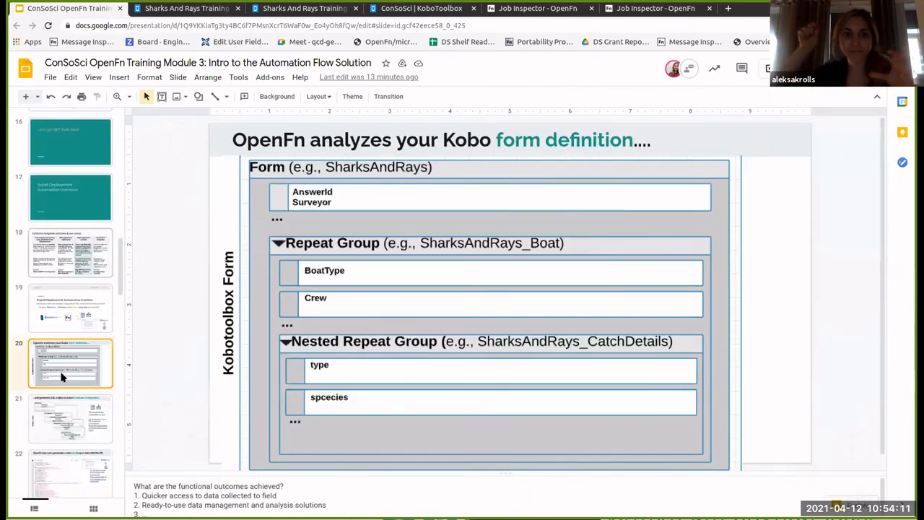
{"action": "scroll", "coordinate": [64, 361], "scroll_direction": "down", "scroll_amount": 2}
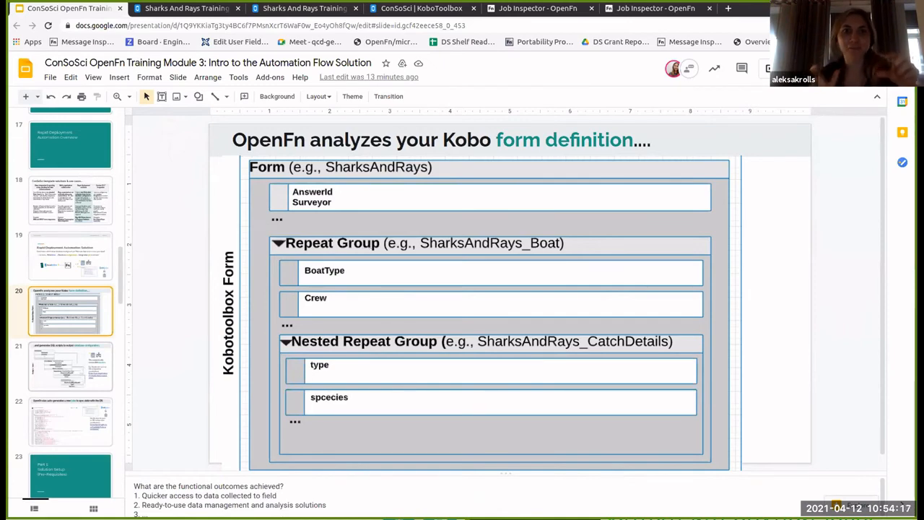
{"action": "key", "text": "Down"}
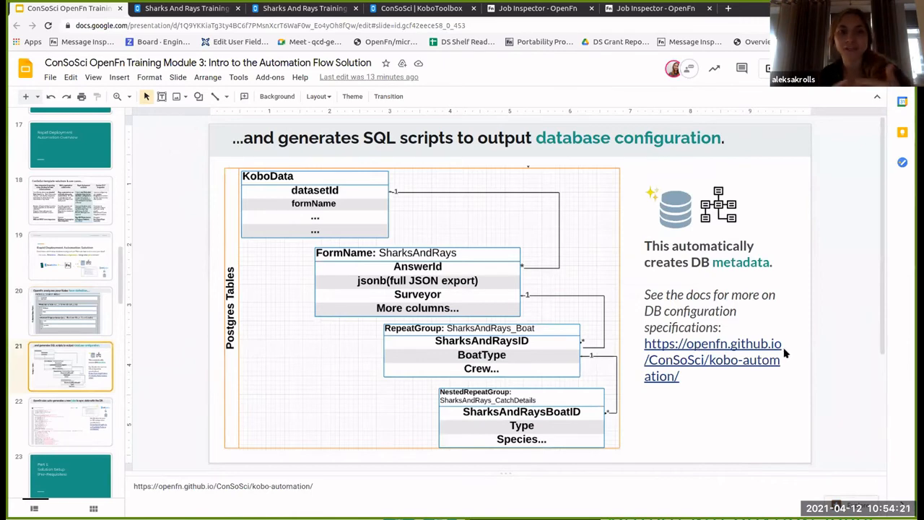
Step: Compare the Kobo form definition slide with the database configuration slide in the full-screen presentation
{"action": "key", "text": "Up"}
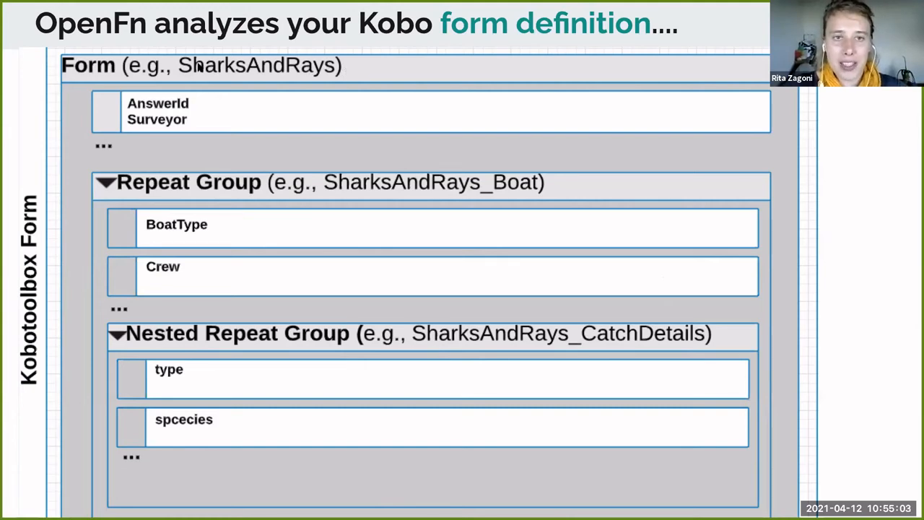
{"action": "left_click", "coordinate": [220, 70]}
{"action": "key", "text": "Left"}
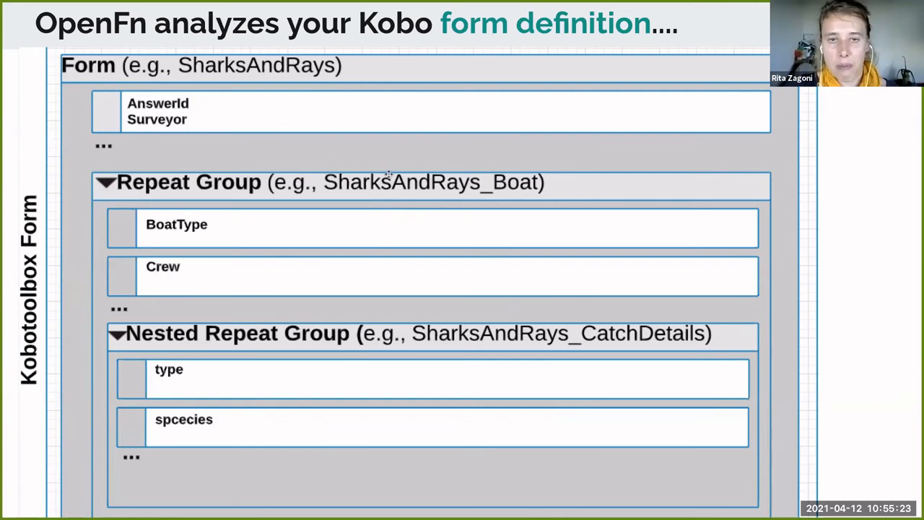
{"action": "key", "text": "Right"}
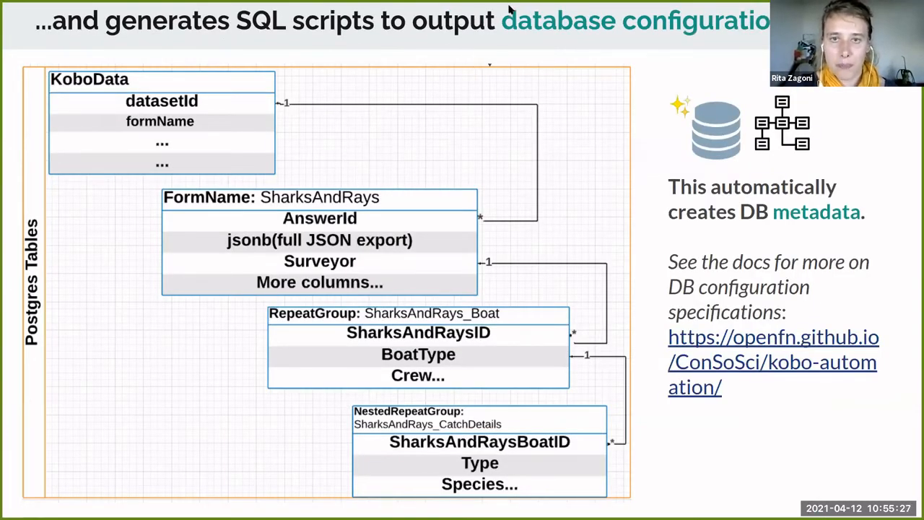
{"action": "key", "text": "Escape"}
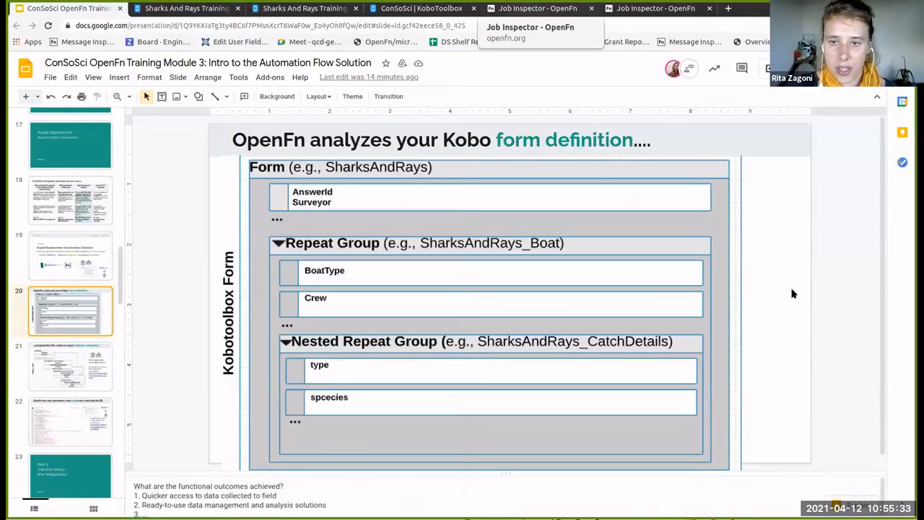
Step: Switch to the OpenFn job and highlight the tableId value of the Sharks and Rays entry in manualFormList
{"action": "key", "text": "ctrl+5"}
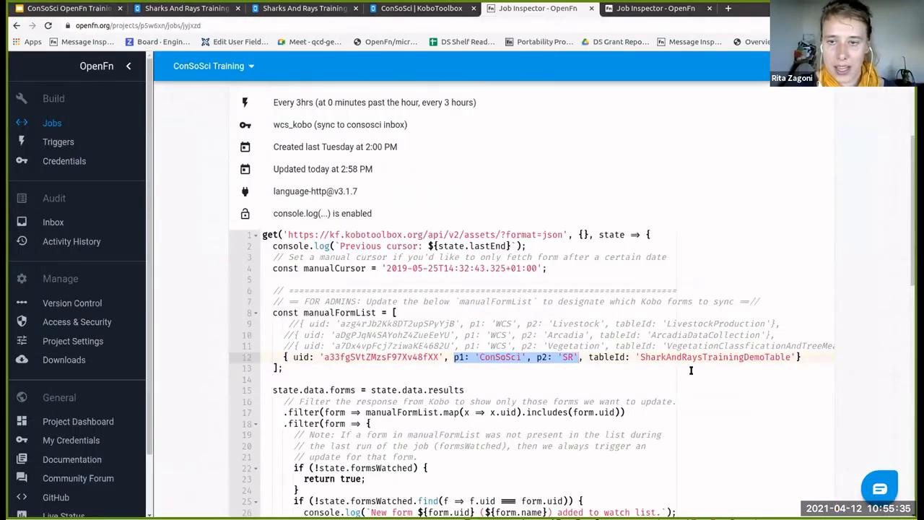
{"action": "double_click", "coordinate": [693, 366]}
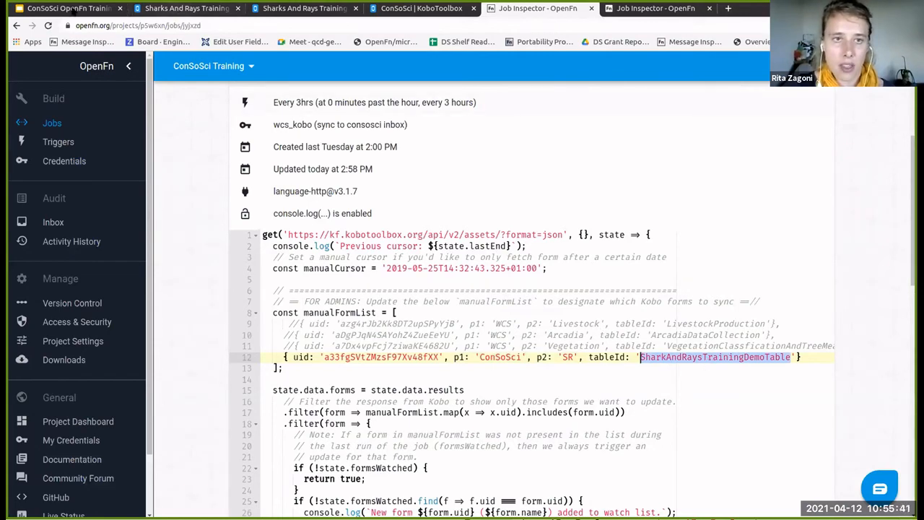
Step: Examine the Boat group in the Sharks And Rays Training Demo form in KoboToolbox and return to the form definition slide
{"action": "left_click", "coordinate": [75, 10]}
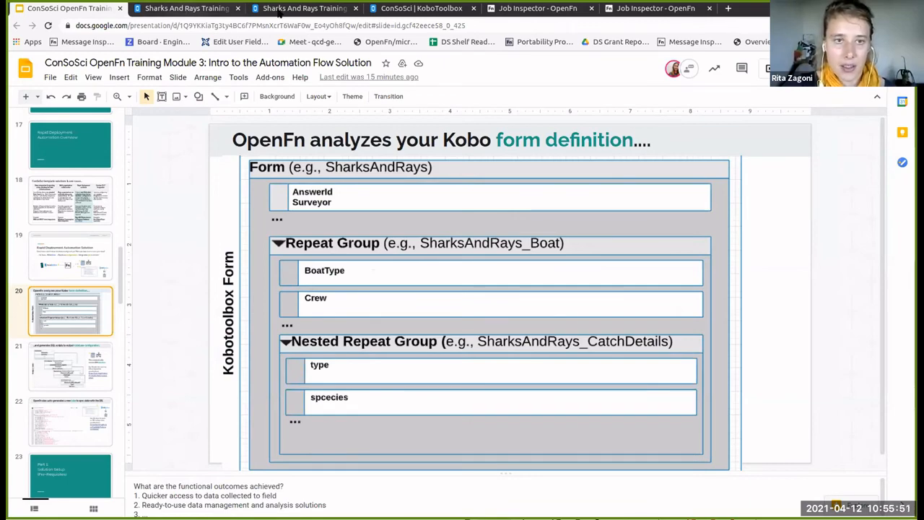
{"action": "left_click", "coordinate": [215, 9]}
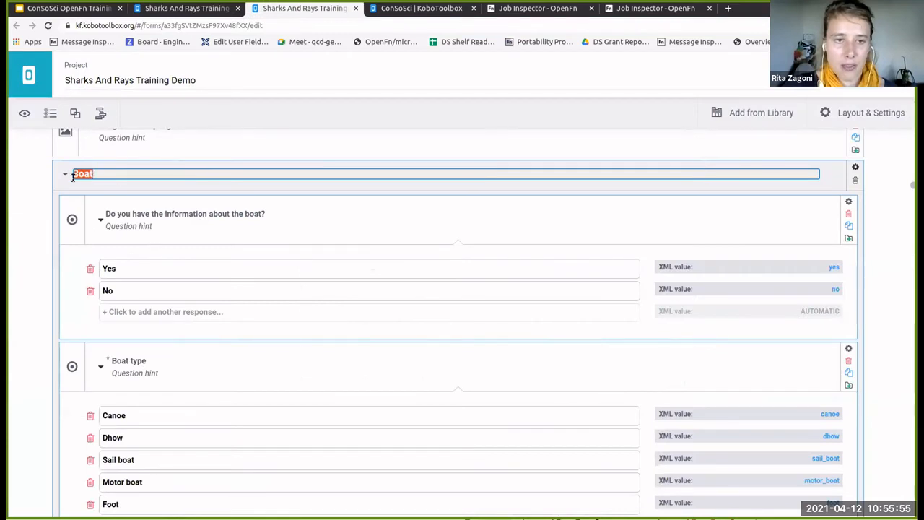
{"action": "left_click", "coordinate": [136, 286]}
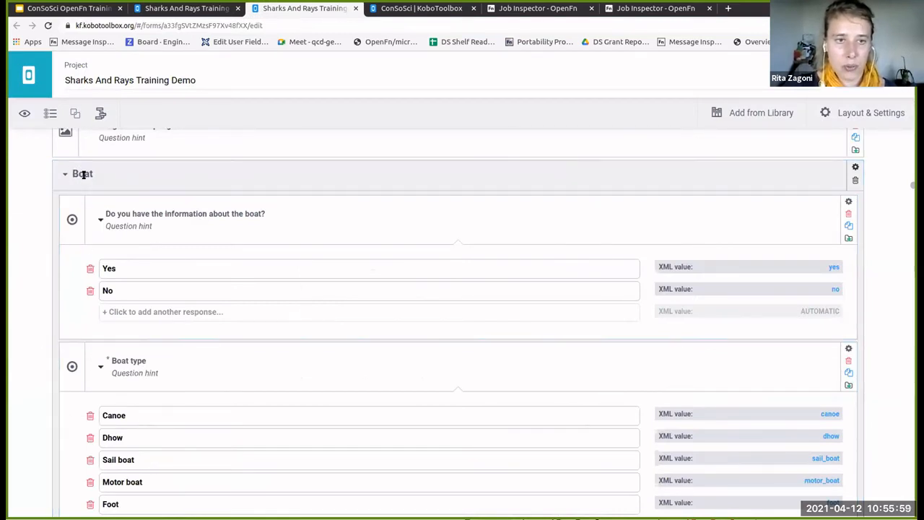
{"action": "left_click", "coordinate": [85, 174]}
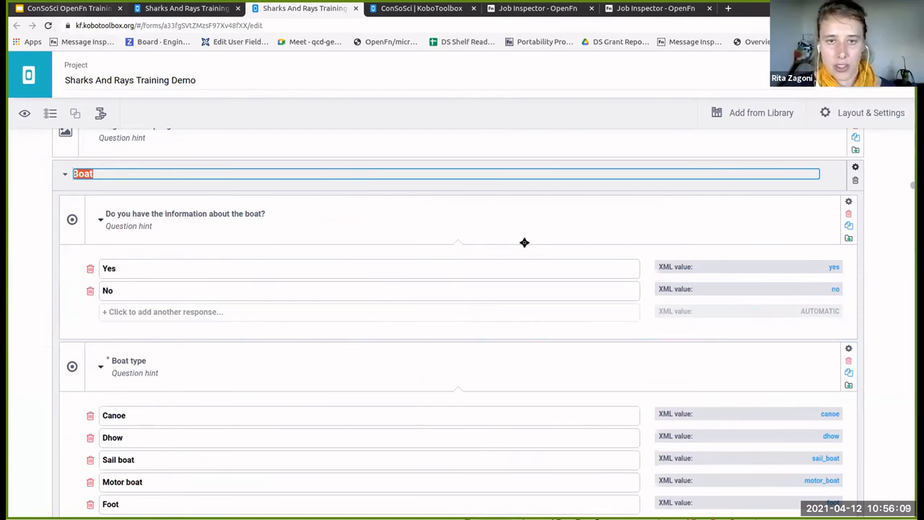
{"action": "key", "text": "ctrl+1"}
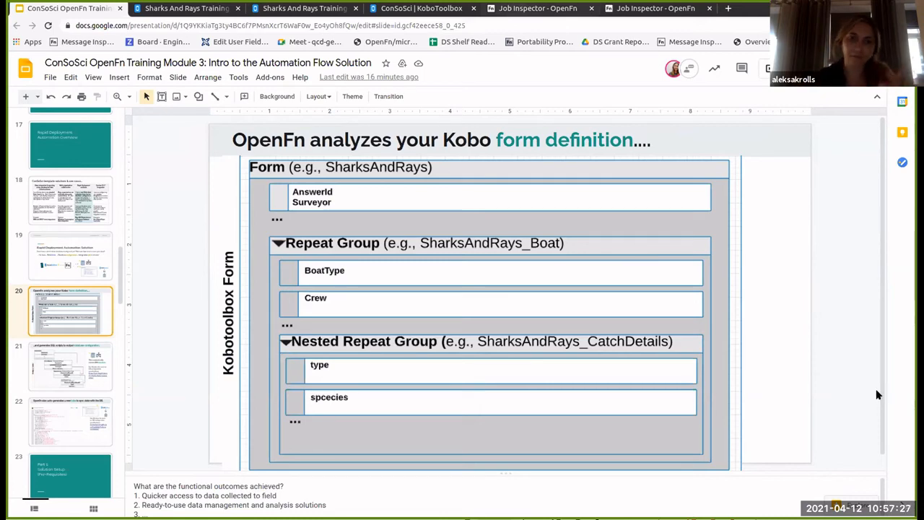
Step: Return to the OpenFn job and examine the p1, p2 and tableId settings of the active manualFormList entry
{"action": "left_click", "coordinate": [558, 10]}
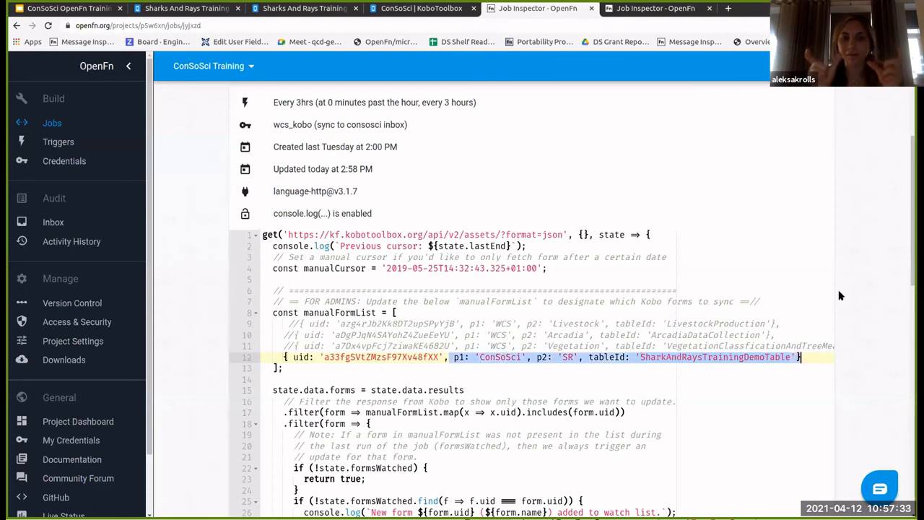
{"action": "key", "text": "ctrl+plus"}
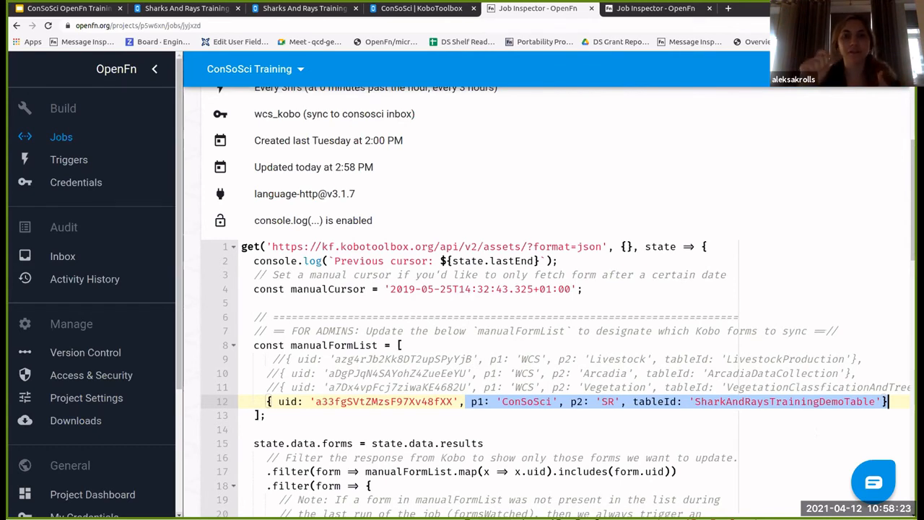
{"action": "left_click", "coordinate": [336, 471]}
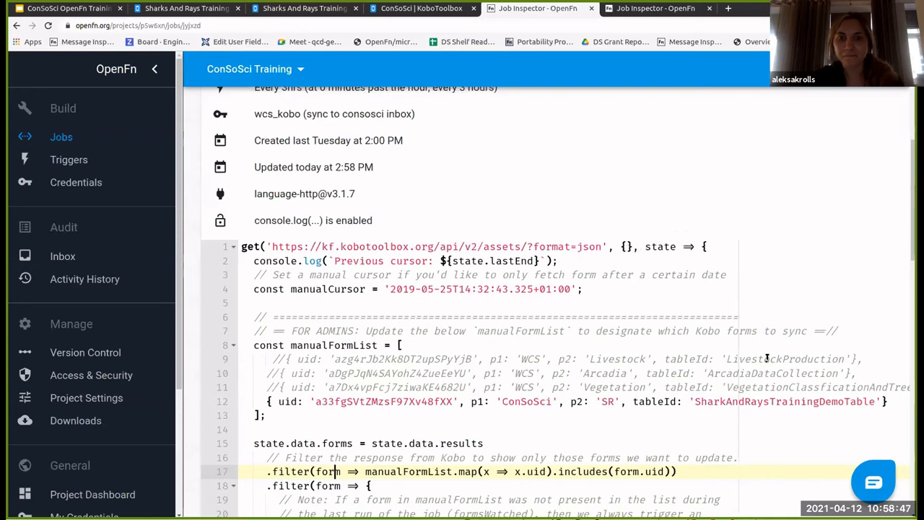
Step: Open the job "A1. Find Updated Kobo Forms" for editing
{"action": "scroll", "coordinate": [767, 359], "scroll_direction": "down", "scroll_amount": 2}
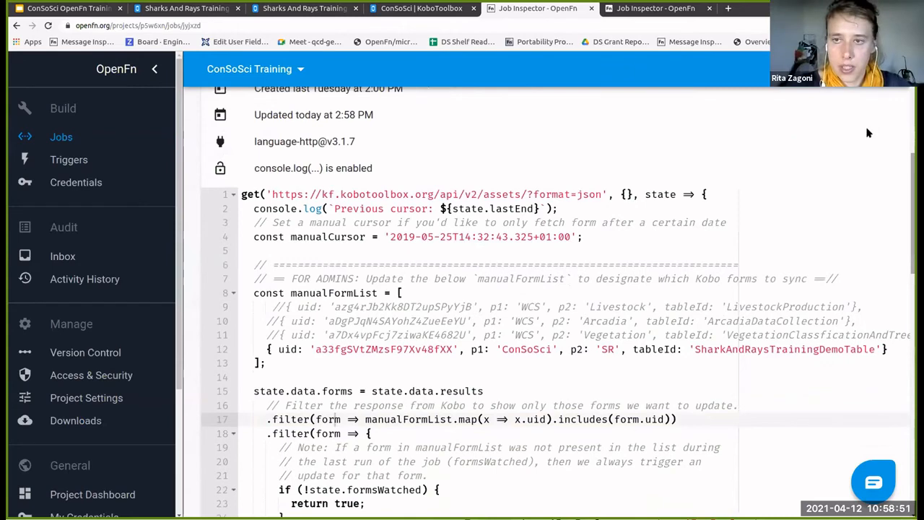
{"action": "scroll", "coordinate": [869, 133], "scroll_direction": "up", "scroll_amount": 5}
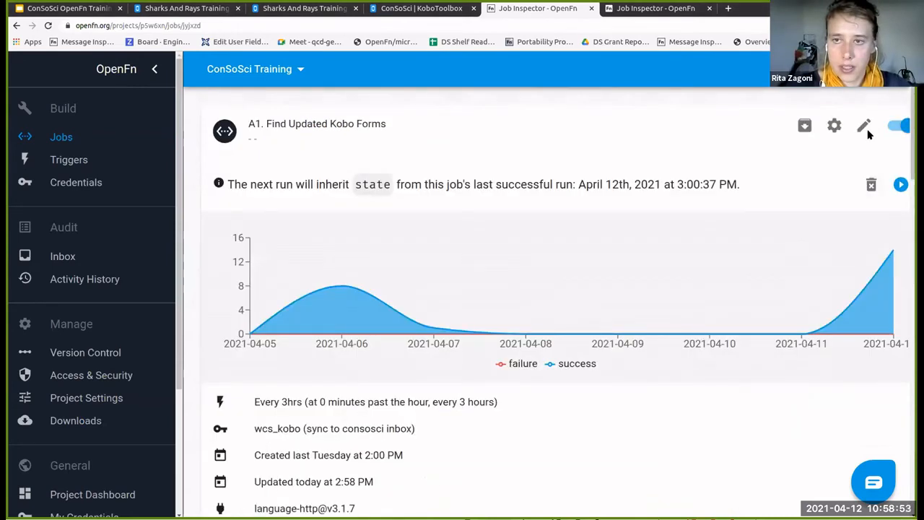
{"action": "left_click", "coordinate": [864, 126]}
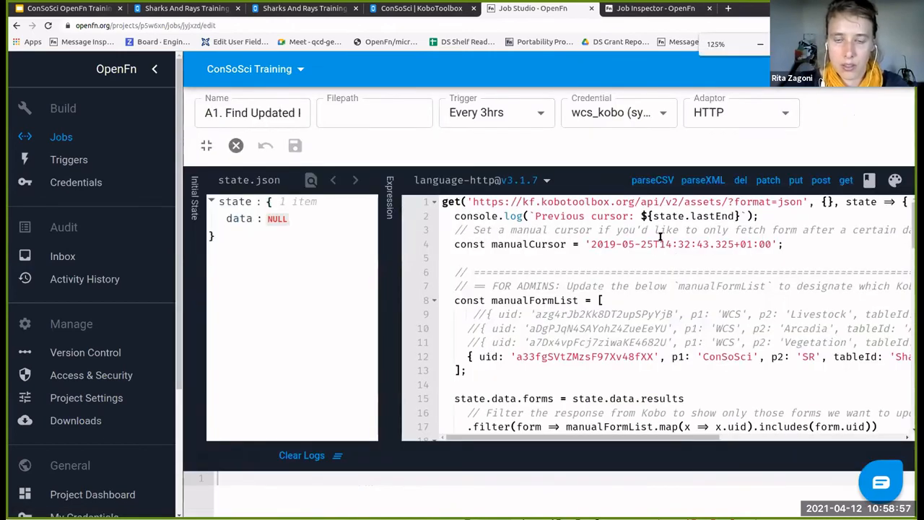
{"action": "key", "text": "ctrl+minus"}
Step: Examine the complete Sharks and Rays entry on line 12 of manualFormList, from its uid to its tableId
{"action": "triple_click", "coordinate": [431, 274]}
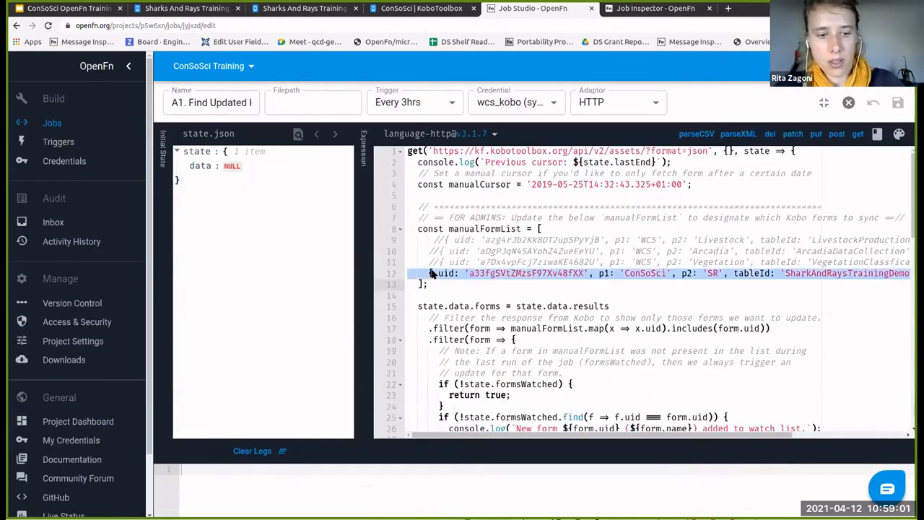
{"action": "left_click", "coordinate": [561, 273]}
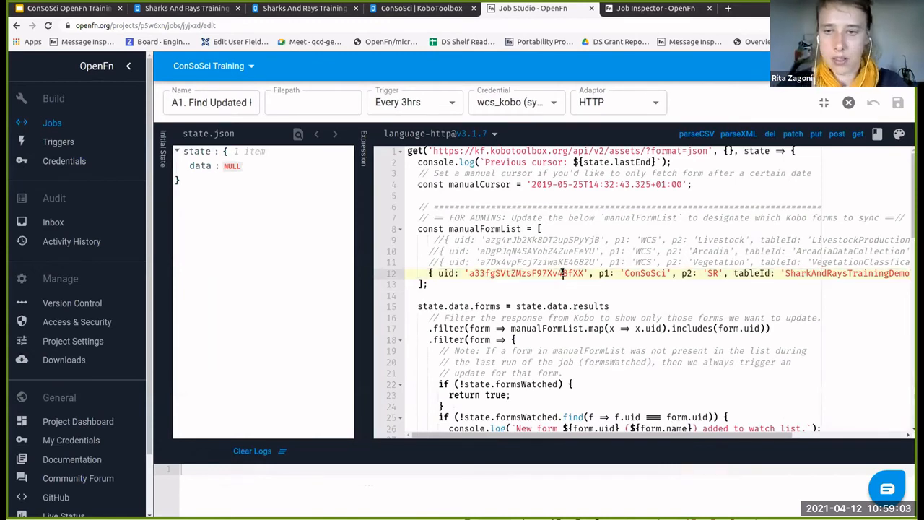
{"action": "key", "text": "ctrl+Right"}
{"action": "key", "text": "ctrl+Right"}
{"action": "key", "text": "ctrl+Right"}
{"action": "key", "text": "ctrl+Right"}
{"action": "key", "text": "ctrl+Right"}
{"action": "key", "text": "ctrl+Right"}
{"action": "key", "text": "ctrl+Right"}
{"action": "key", "text": "ctrl+Right"}
{"action": "key", "text": "ctrl+Right"}
{"action": "key", "text": "ctrl+Right"}
{"action": "key", "text": "ctrl+Right"}
{"action": "key", "text": "ctrl+Right"}
{"action": "key", "text": "ctrl+Right"}
{"action": "key", "text": "ctrl+Right"}
{"action": "key", "text": "ctrl+Right"}
{"action": "key", "text": "ctrl+Right"}
{"action": "key", "text": "ctrl+Right"}
{"action": "key", "text": "ctrl+Right"}
{"action": "key", "text": "ctrl+Right"}
{"action": "key", "text": "ctrl+Right"}
{"action": "key", "text": "ctrl+Right"}
{"action": "key", "text": "ctrl+Right"}
{"action": "key", "text": "ctrl+Right"}
{"action": "key", "text": "ctrl+Right"}
{"action": "key", "text": "ctrl+Right"}
{"action": "key", "text": "ctrl+Right"}
{"action": "key", "text": "ctrl+Right"}
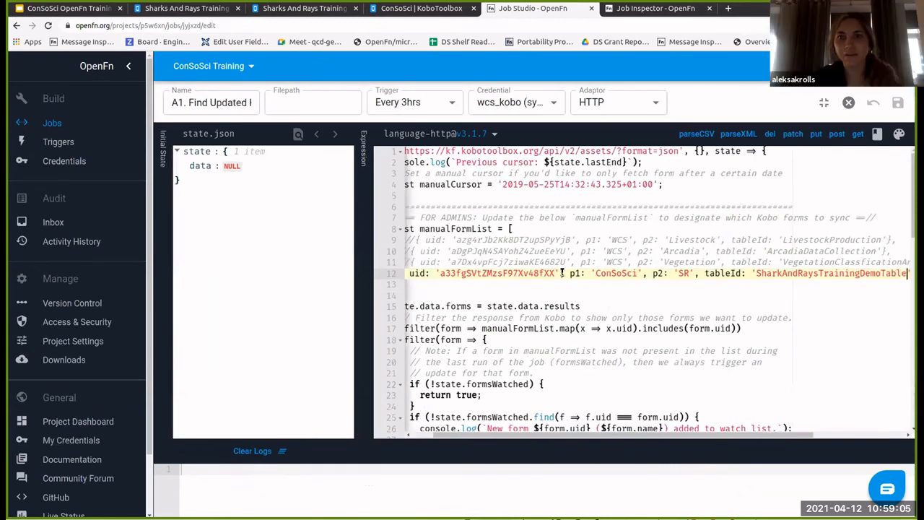
{"action": "left_click", "coordinate": [512, 274]}
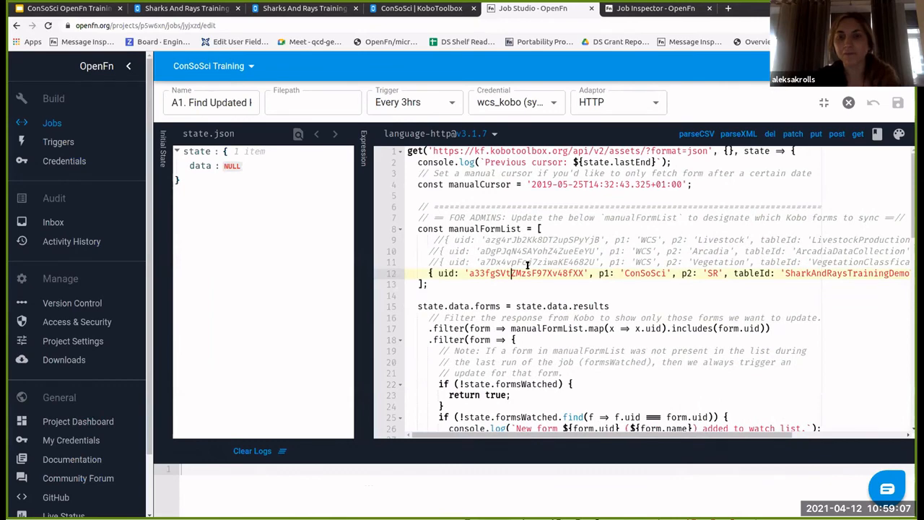
{"action": "key", "text": "ctrl+minus"}
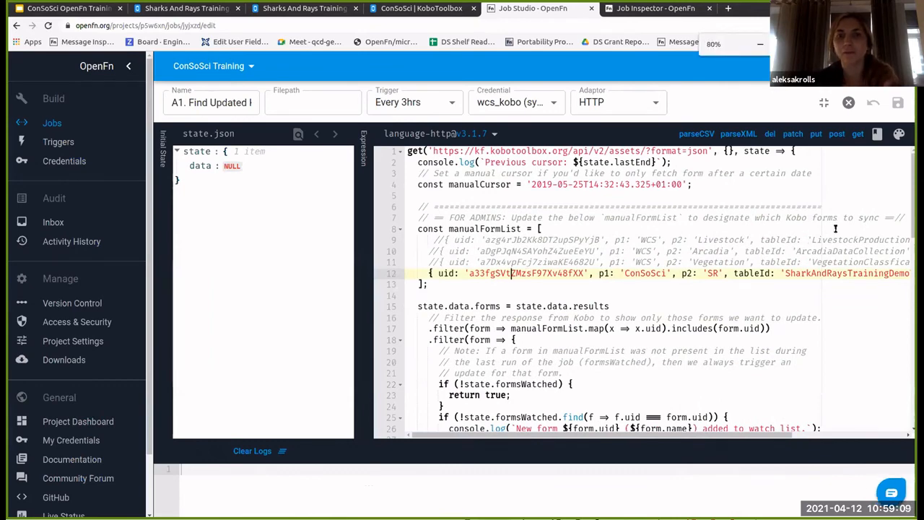
{"action": "key", "text": "ctrl+minus"}
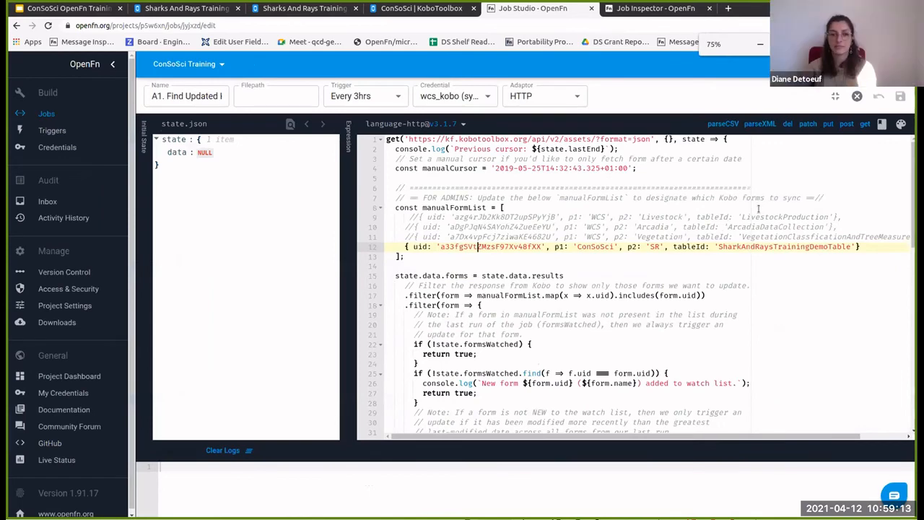
{"action": "key", "text": "ctrl+minus"}
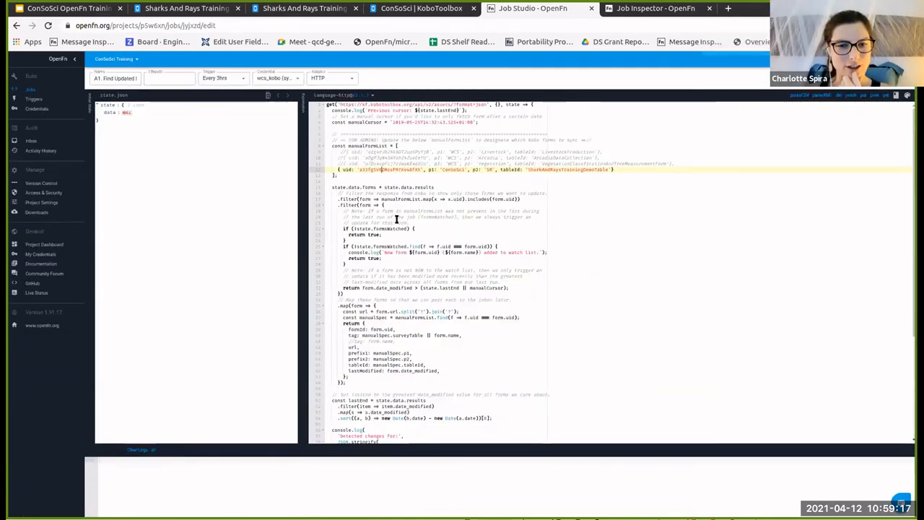
Step: Add a comma after the SharkAndRaysTrainingDemoTable entry and insert a copy of it on a new line with matching indentation
{"action": "key", "text": "ctrl+plus"}
{"action": "key", "text": "ctrl+plus"}
{"action": "key", "text": "ctrl+plus"}
{"action": "key", "text": "End"}
{"action": "type", "text": ","}
{"action": "key", "text": "Return"}
{"action": "type", "text": "{ uid: 'a33fgSVtZMzsF97Xv48fXX', p1: 'ConSoSci', p2: 'SR', tableId: 'SharkAndRaysTrainingDemoTable'}"}
{"action": "key", "text": "Up"}
{"action": "key", "text": "Home"}
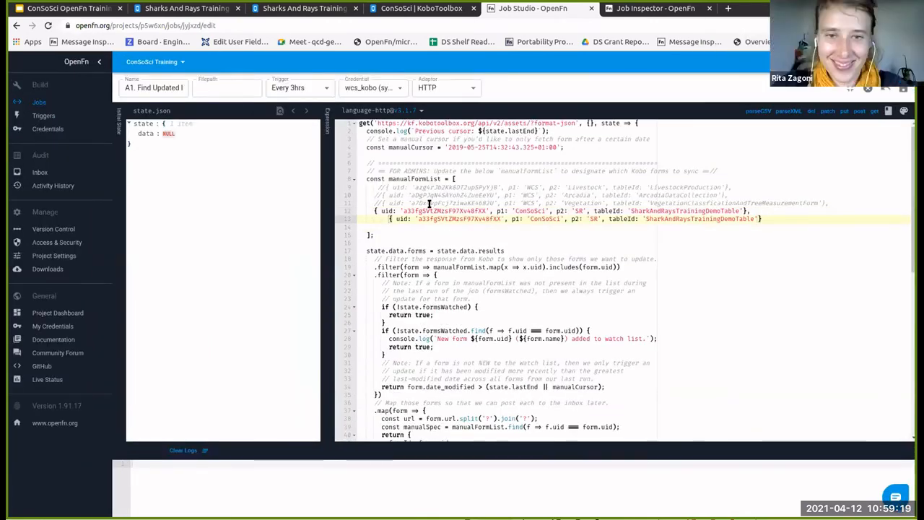
{"action": "key", "text": "BackSpace"}
{"action": "key", "text": "BackSpace"}
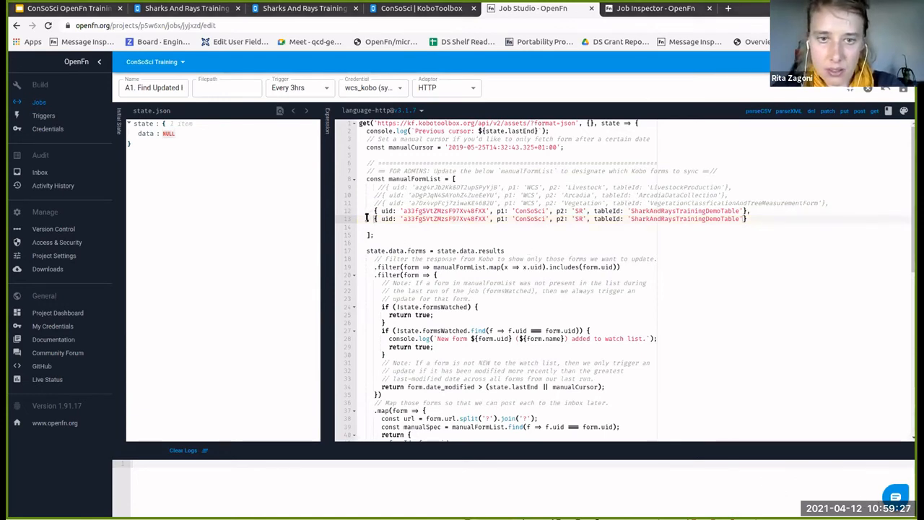
Step: Replace the duplicated entry with uid 'aiiYBPq65eCJzcjp7p4Jq2', p1 'wcs', p2 'sharks_and_rays' and tableId 'SharksAndRays'
{"action": "left_click_drag", "start_coordinate": [366, 217], "coordinate": [803, 226]}
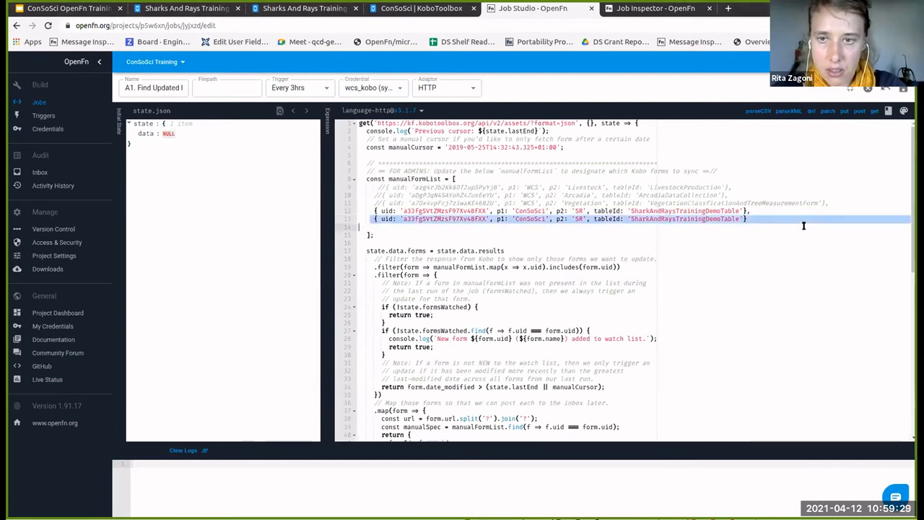
{"action": "type", "text": "{ uid: 'aiiYBPq6eCJzcjp7p4Jq2', p1: 'wcs', p2: 'sharks_and_rays', tableId: 'SharksAndRays' }"}
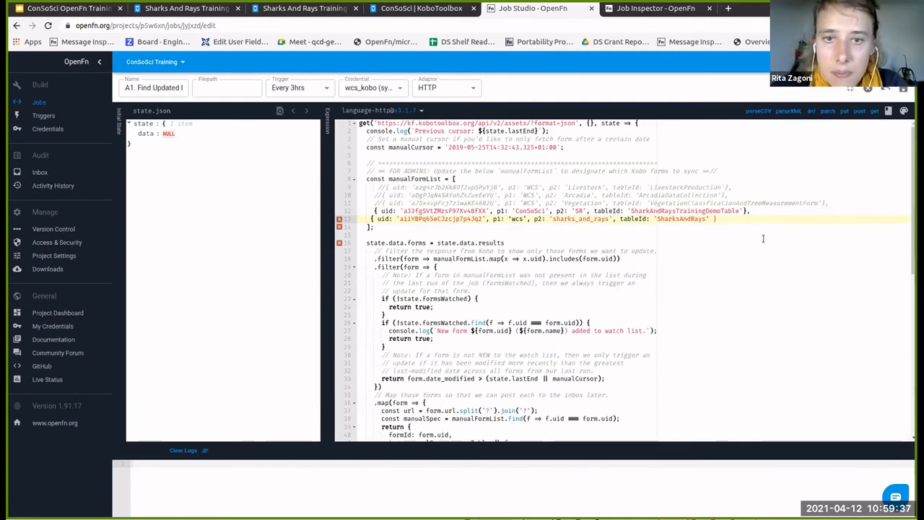
Step: Replace the quotation marks around the p1 value wcs on line 13 with straight single quotes
{"action": "left_click", "coordinate": [401, 218]}
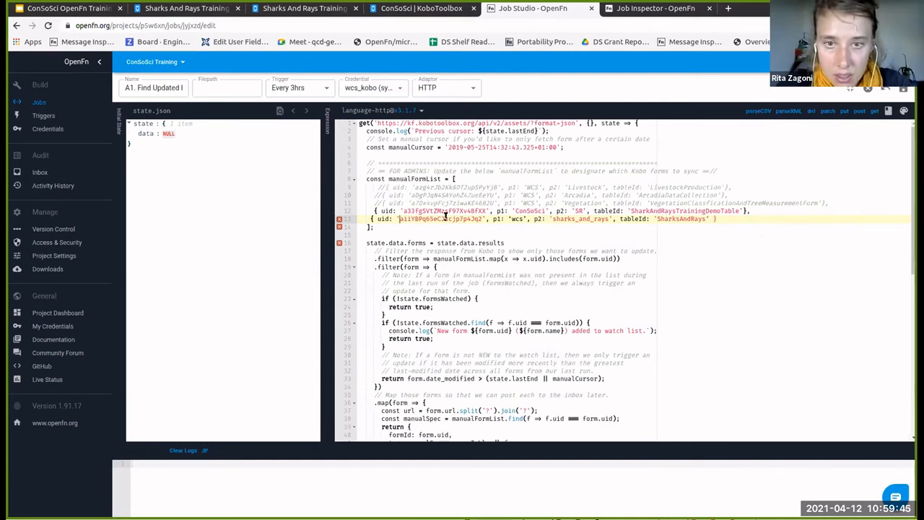
{"action": "key", "text": "Right"}
{"action": "key", "text": "Right"}
{"action": "key", "text": "Right"}
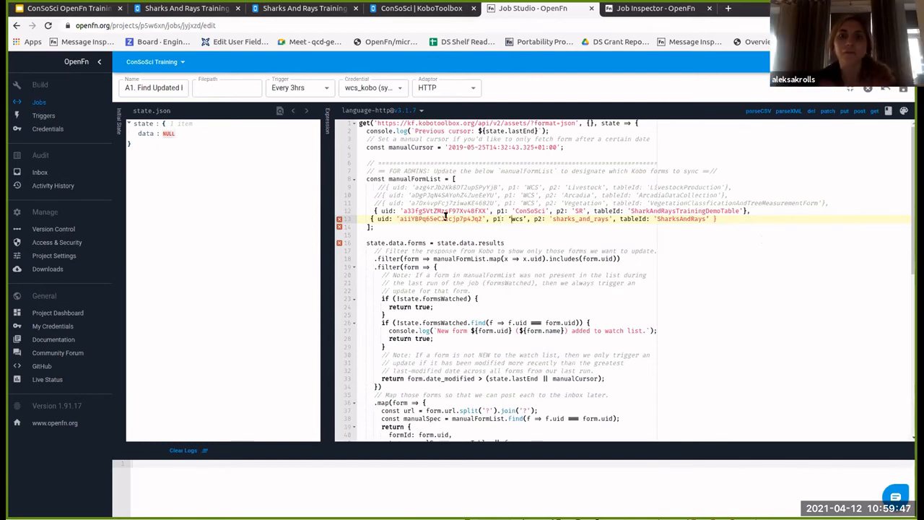
{"action": "key", "text": "BackSpace"}
{"action": "type", "text": "'"}
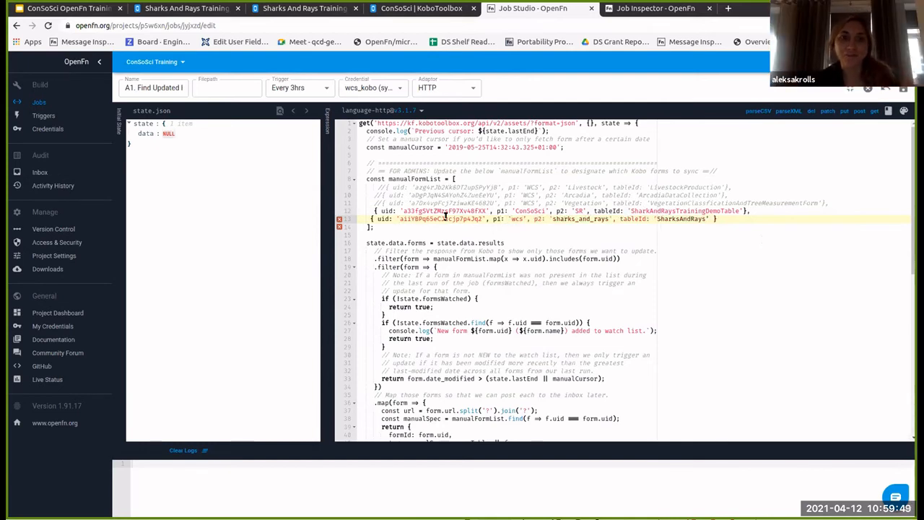
{"action": "key", "text": "Right"}
{"action": "key", "text": "BackSpace"}
{"action": "type", "text": "'"}
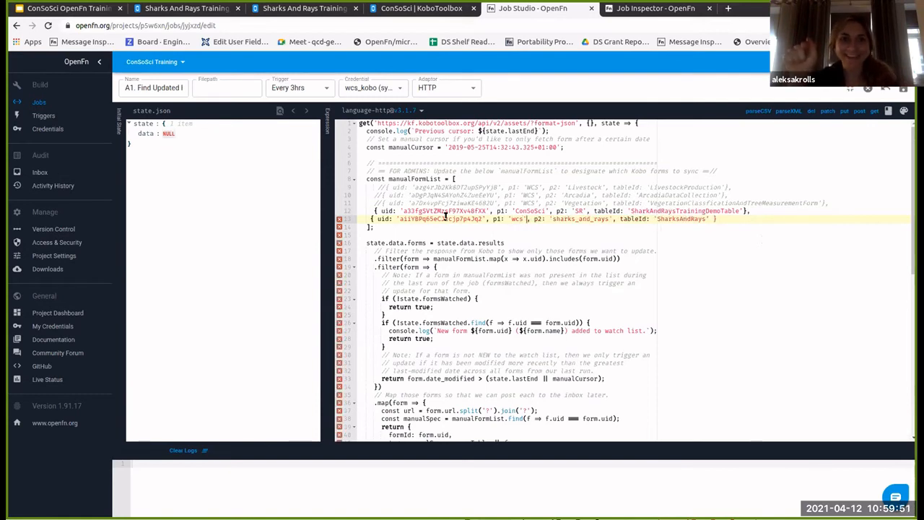
Step: Replace the quotation marks around the p2 value sharks_and_rays on line 13 with straight single quotes
{"action": "key", "text": "Right"}
{"action": "key", "text": "Right"}
{"action": "key", "text": "Right"}
{"action": "key", "text": "Right"}
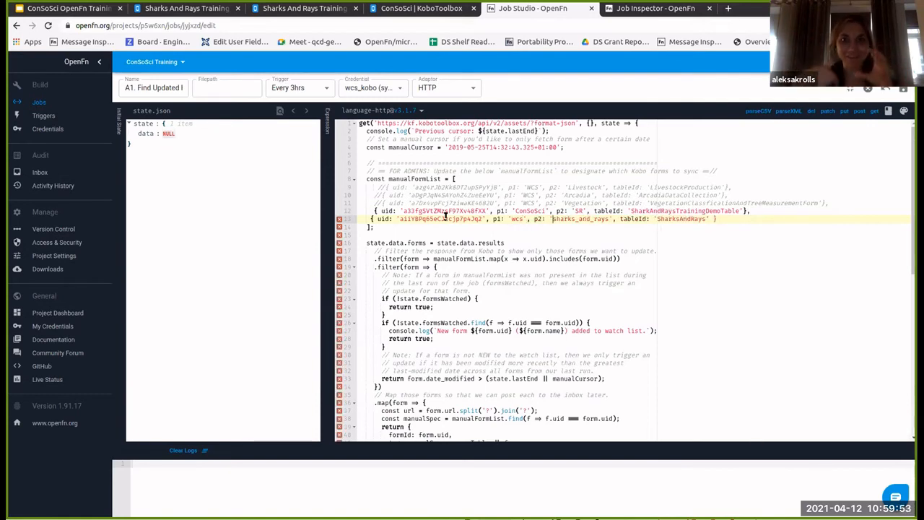
{"action": "key", "text": "BackSpace"}
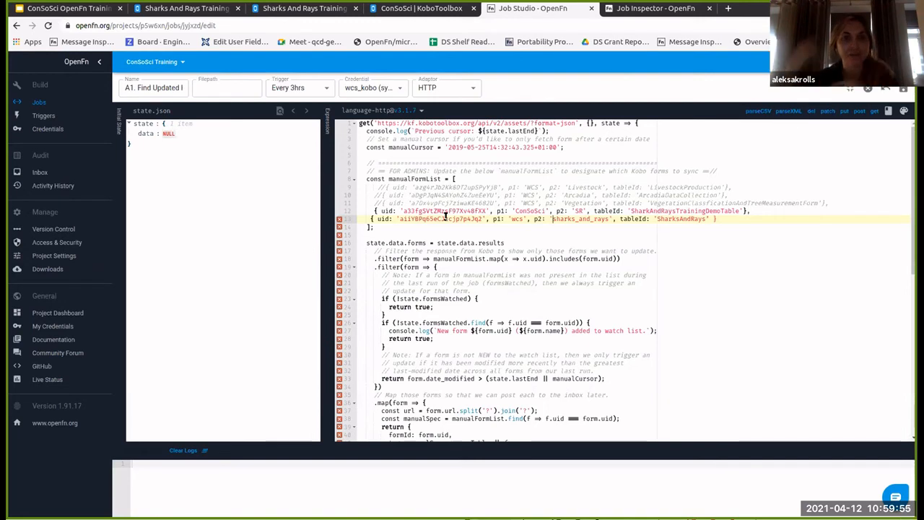
{"action": "type", "text": "'"}
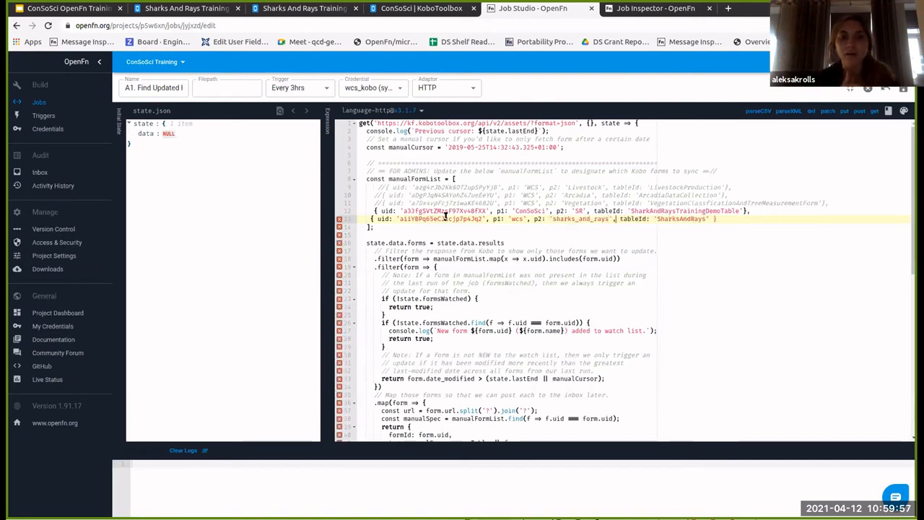
{"action": "key", "text": "Left"}
{"action": "key", "text": "BackSpace"}
{"action": "type", "text": "'"}
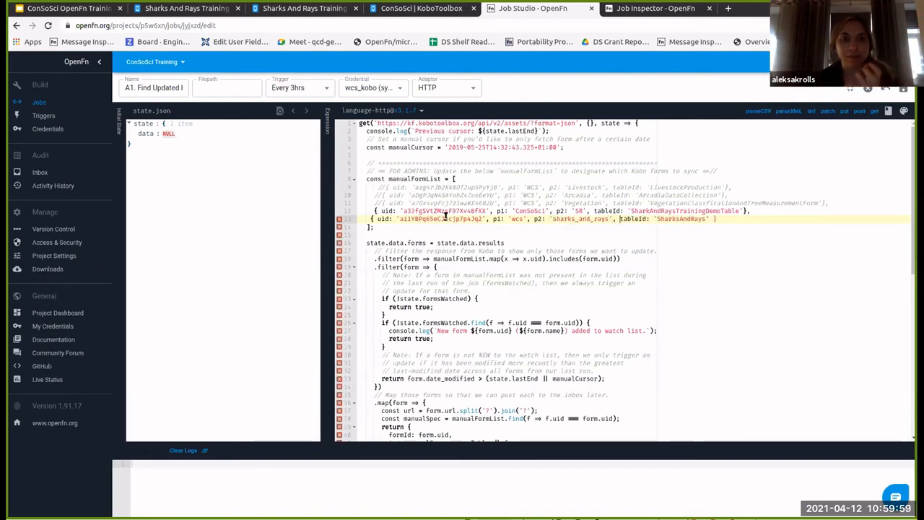
Step: Replace the closing quotation mark of the SharksAndRays tableId on line 13 with a straight single quote and save the job
{"action": "key", "text": "ctrl+Right"}
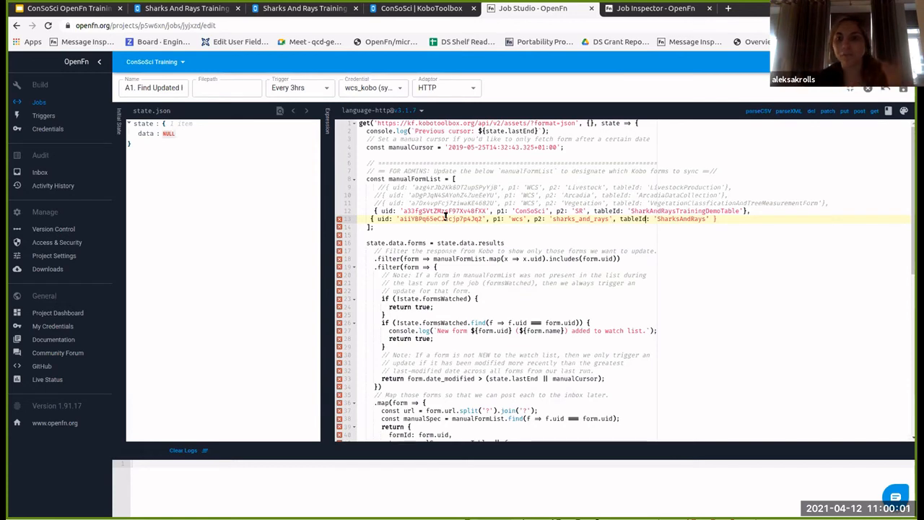
{"action": "key", "text": "ctrl+Right"}
{"action": "key", "text": "ctrl+Right"}
{"action": "key", "text": "Left"}
{"action": "key", "text": "BackSpace"}
{"action": "key", "text": "BackSpace"}
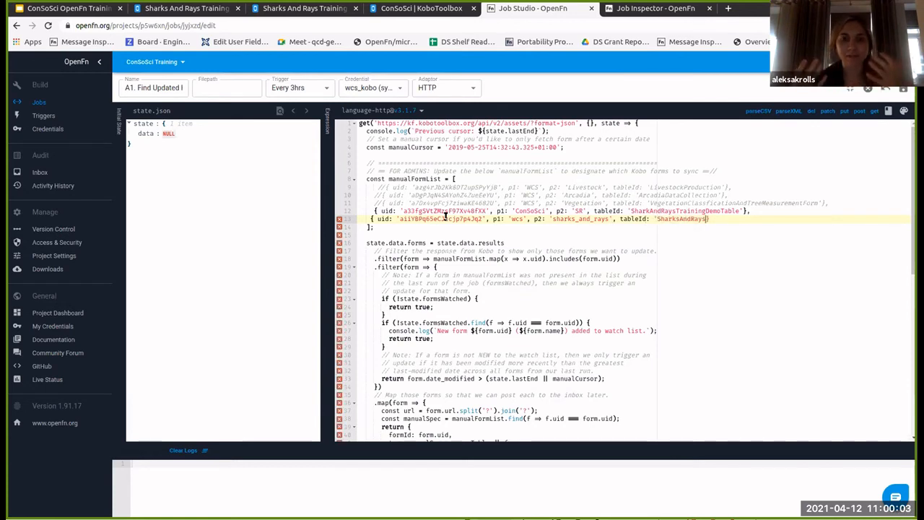
{"action": "type", "text": "'"}
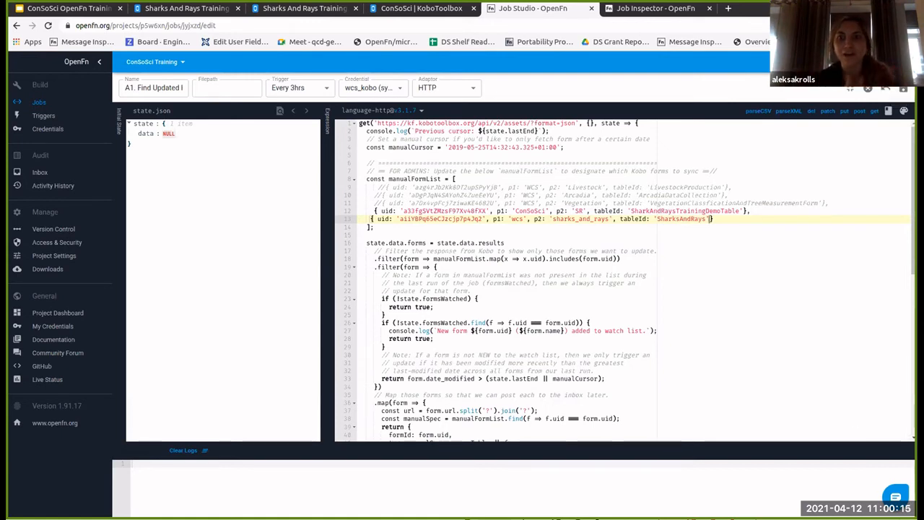
{"action": "left_click", "coordinate": [903, 88]}
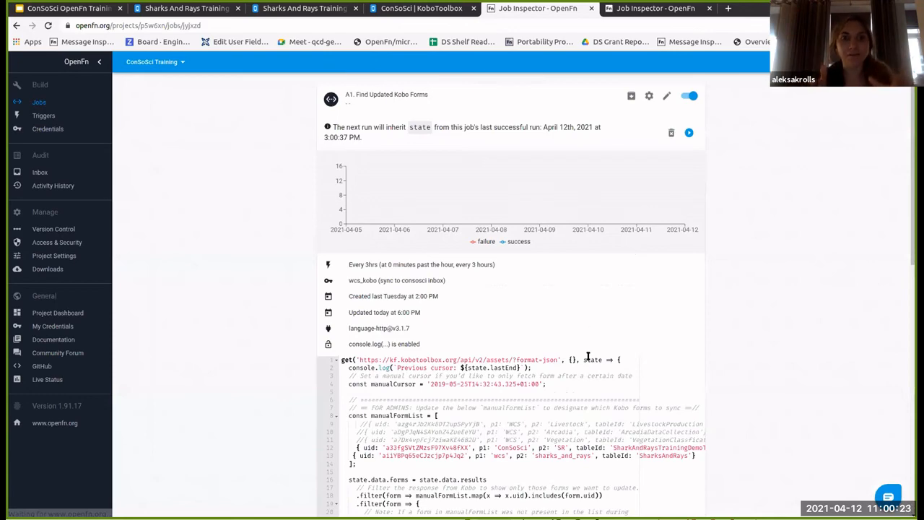
Step: Examine the saved job's details and its manualFormList, including the two active Sharks and Rays entries, at a larger page size
{"action": "scroll", "coordinate": [588, 359], "scroll_direction": "down", "scroll_amount": 2}
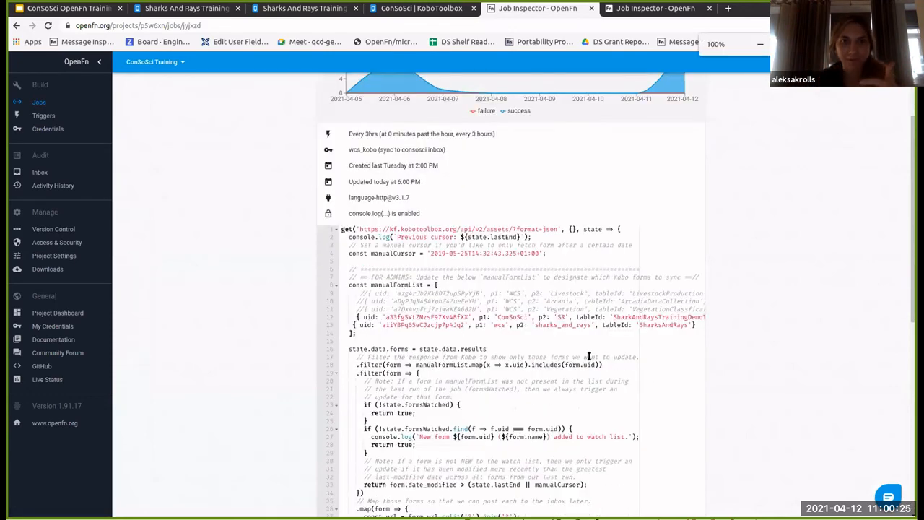
{"action": "key", "text": "ctrl+plus"}
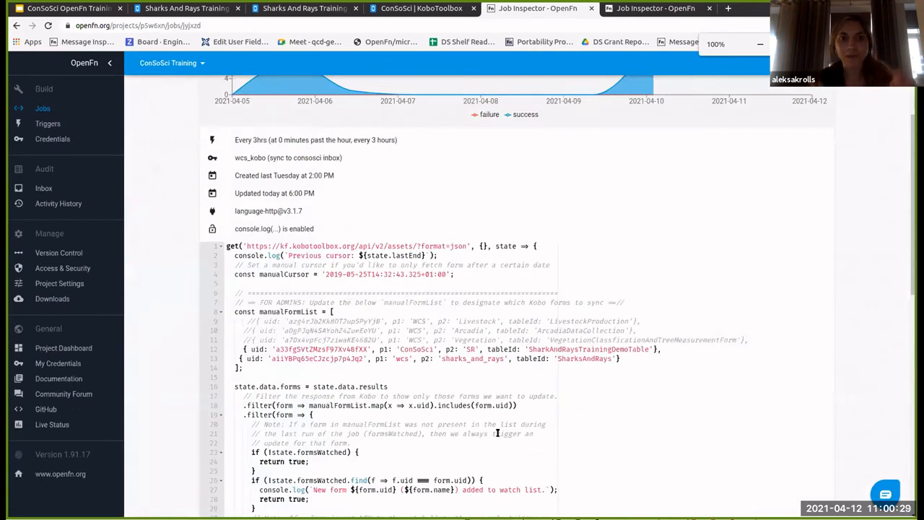
{"action": "scroll", "coordinate": [452, 354], "scroll_direction": "down", "scroll_amount": 1}
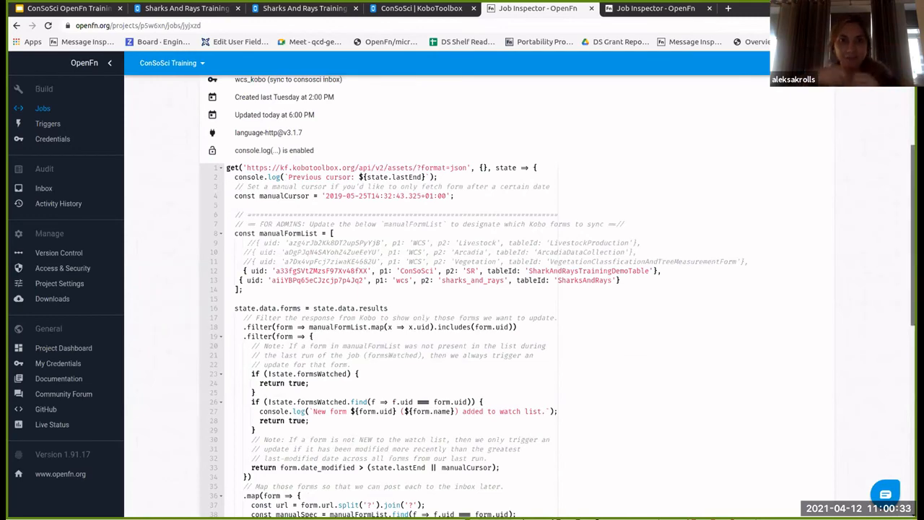
{"action": "scroll", "coordinate": [872, 392], "scroll_direction": "up", "scroll_amount": 3}
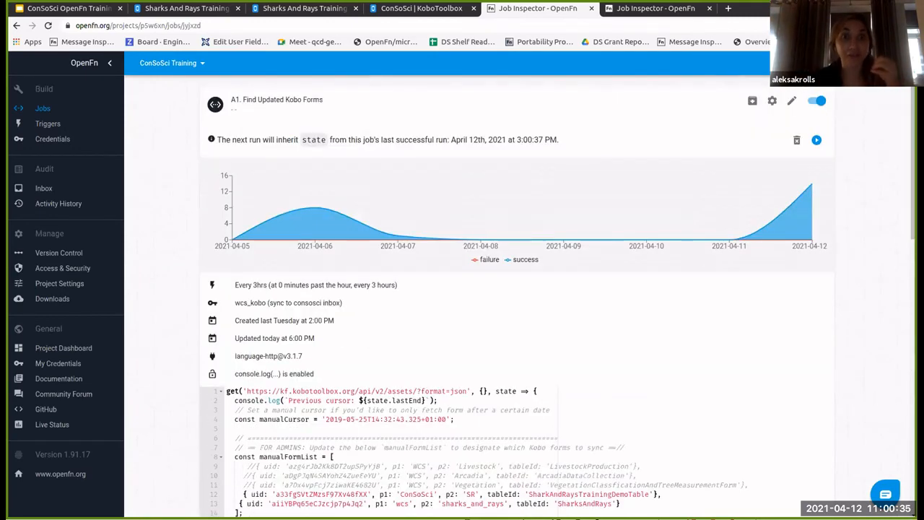
{"action": "scroll", "coordinate": [872, 392], "scroll_direction": "down", "scroll_amount": 1}
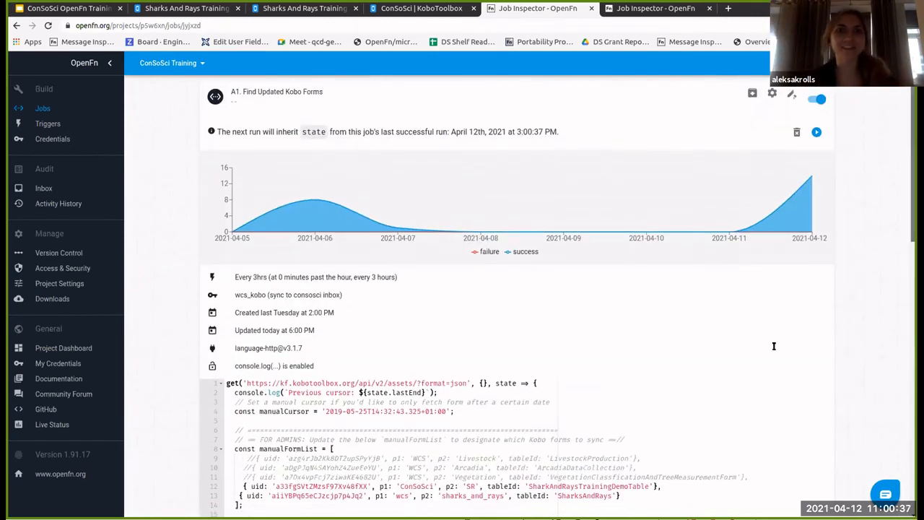
{"action": "scroll", "coordinate": [774, 348], "scroll_direction": "down", "scroll_amount": 1}
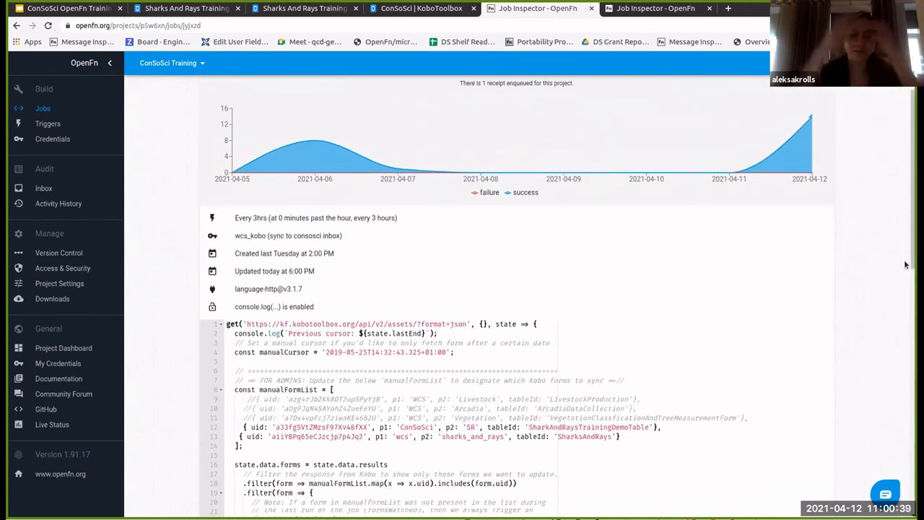
{"action": "scroll", "coordinate": [905, 265], "scroll_direction": "up", "scroll_amount": 1}
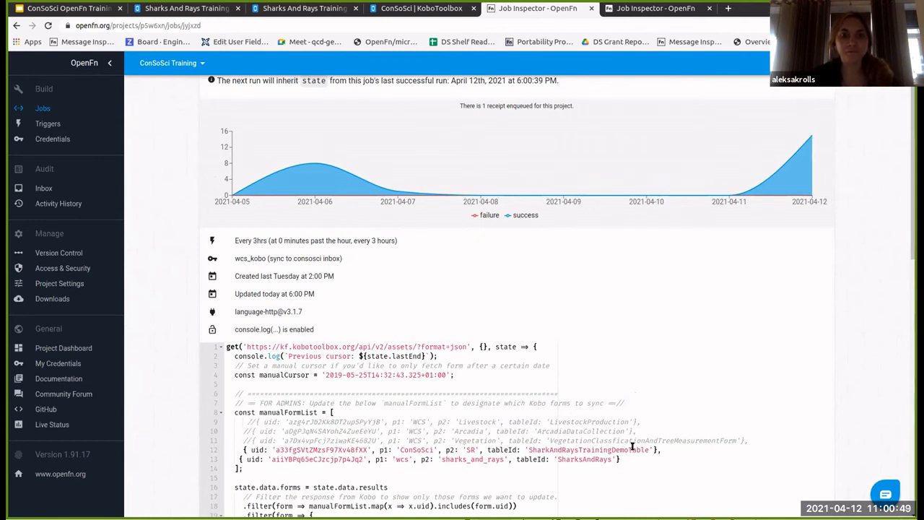
{"action": "scroll", "coordinate": [632, 440], "scroll_direction": "down", "scroll_amount": 1}
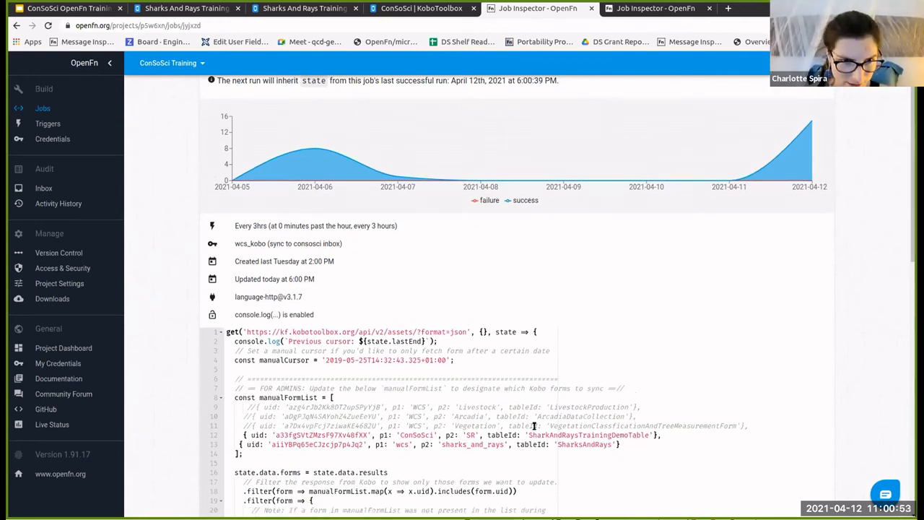
{"action": "scroll", "coordinate": [535, 426], "scroll_direction": "down", "scroll_amount": 1}
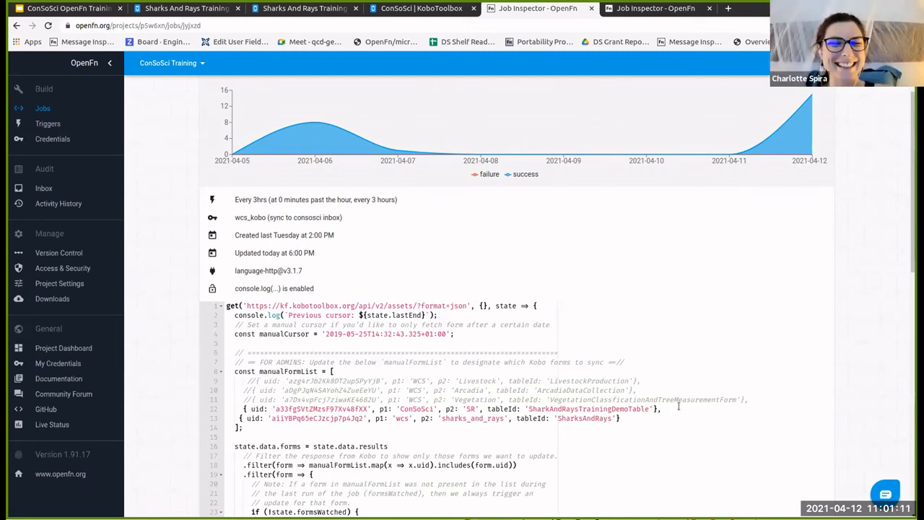
{"action": "key", "text": "ctrl+plus"}
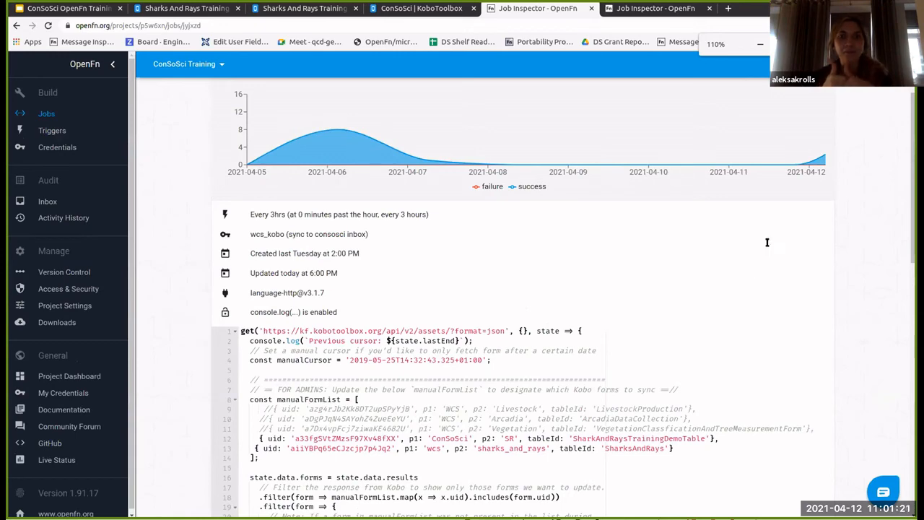
Step: Open the job for editing, highlight the tableId SharkAndRaysTrainingDemoTable on line 12, and close the editor without changes
{"action": "scroll", "coordinate": [729, 247], "scroll_direction": "up", "scroll_amount": 1}
{"action": "left_click", "coordinate": [787, 105]}
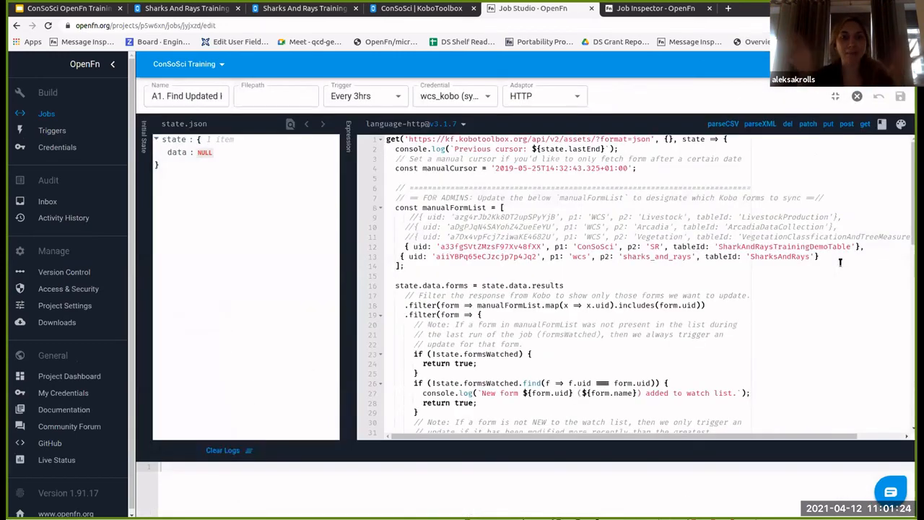
{"action": "double_click", "coordinate": [830, 247]}
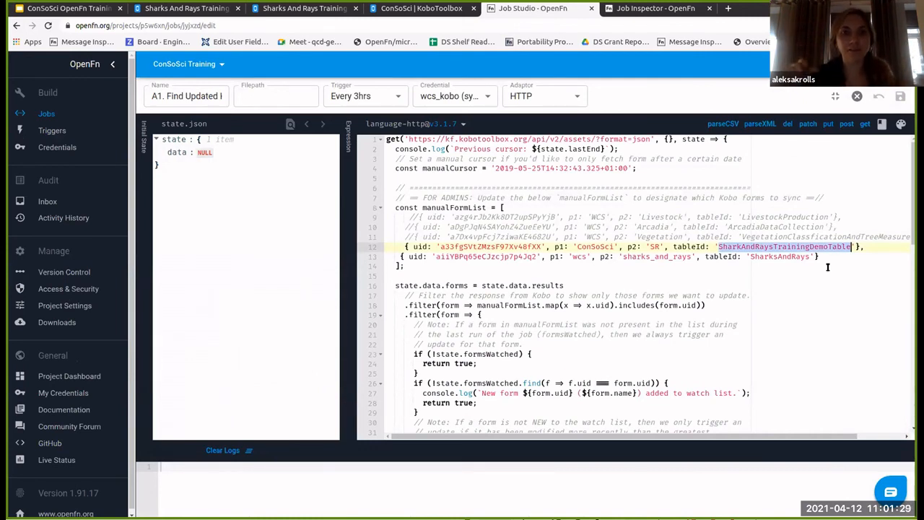
{"action": "left_click", "coordinate": [828, 267]}
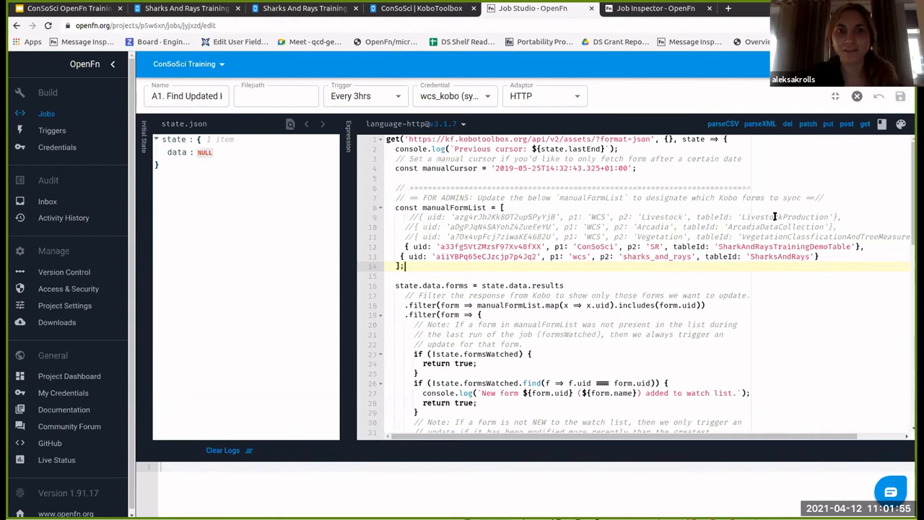
{"action": "left_click", "coordinate": [857, 98]}
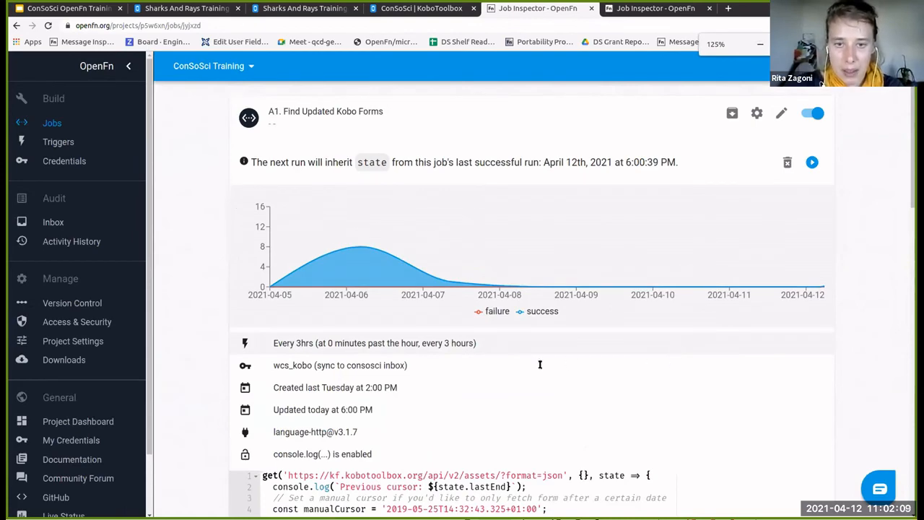
Step: Highlight the p1 value ConSoSci on line 12 of the job code and run the A1. Find Updated Kobo Forms job
{"action": "scroll", "coordinate": [742, 352], "scroll_direction": "down", "scroll_amount": 3}
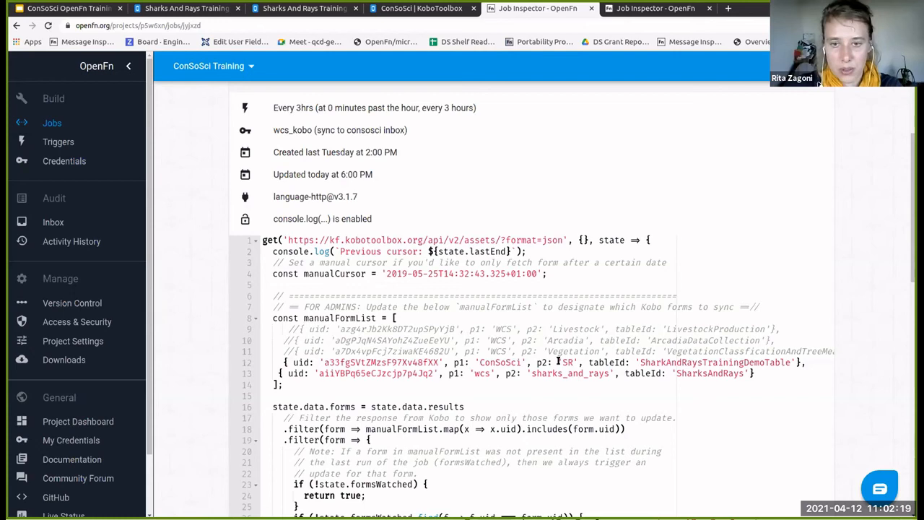
{"action": "double_click", "coordinate": [496, 365]}
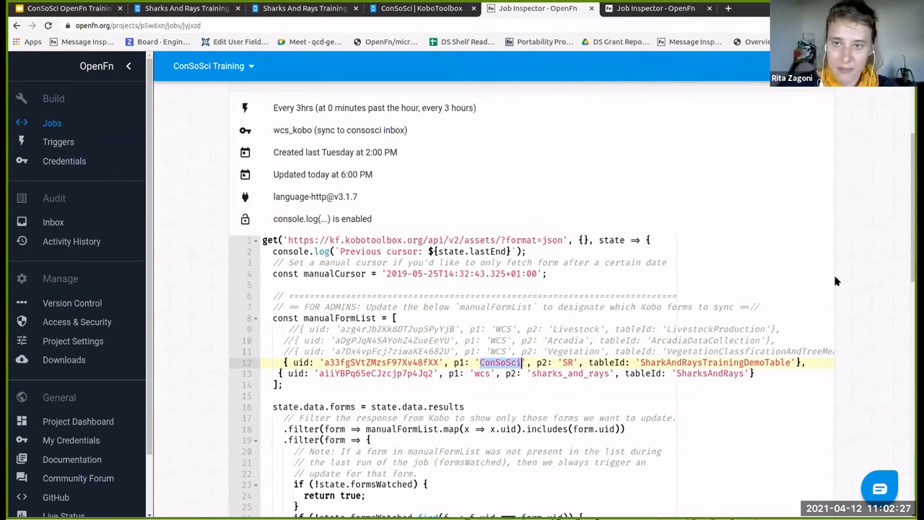
{"action": "scroll", "coordinate": [819, 184], "scroll_direction": "up", "scroll_amount": 1}
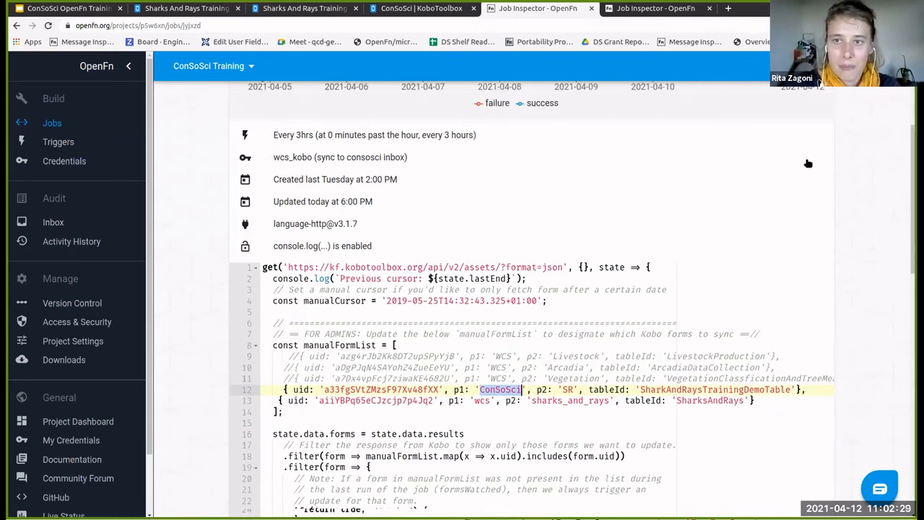
{"action": "scroll", "coordinate": [808, 164], "scroll_direction": "up", "scroll_amount": 3}
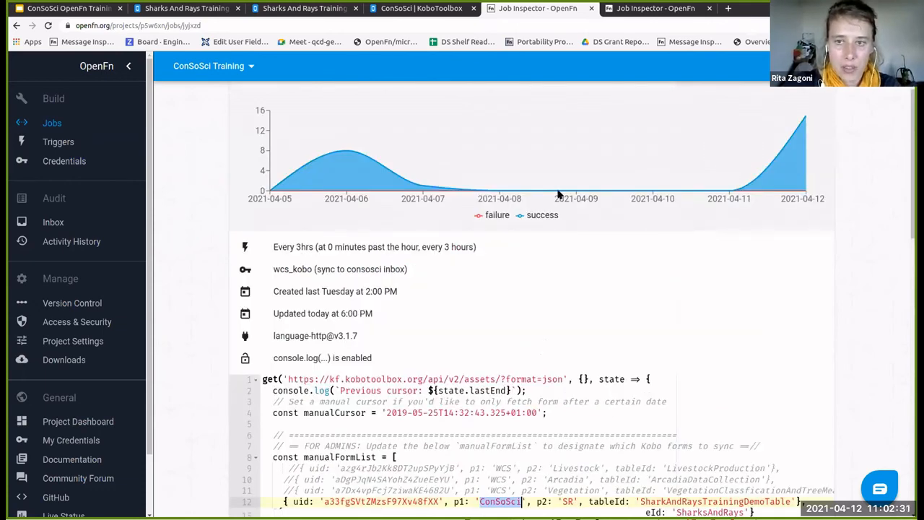
{"action": "scroll", "coordinate": [522, 193], "scroll_direction": "up", "scroll_amount": 3}
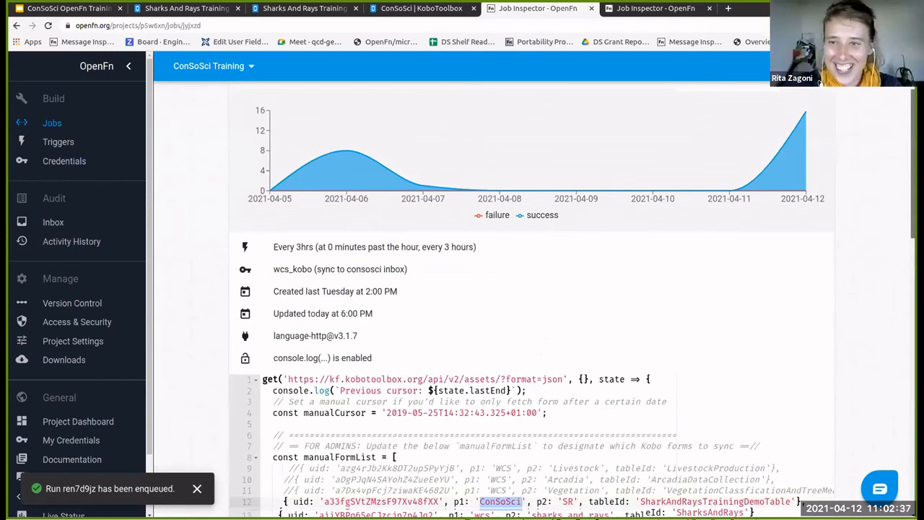
Step: Open the most recent run of the job from the project's activity history
{"action": "scroll", "coordinate": [697, 313], "scroll_direction": "down", "scroll_amount": 2}
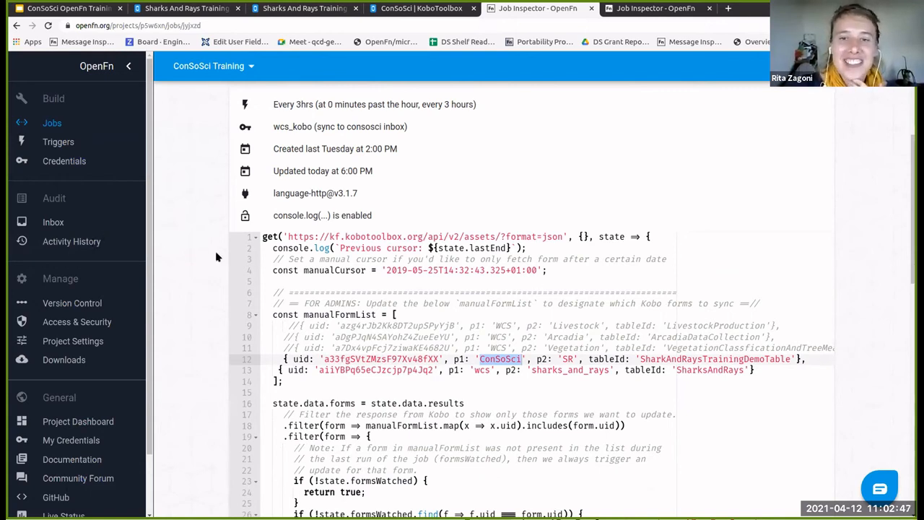
{"action": "left_click", "coordinate": [72, 241]}
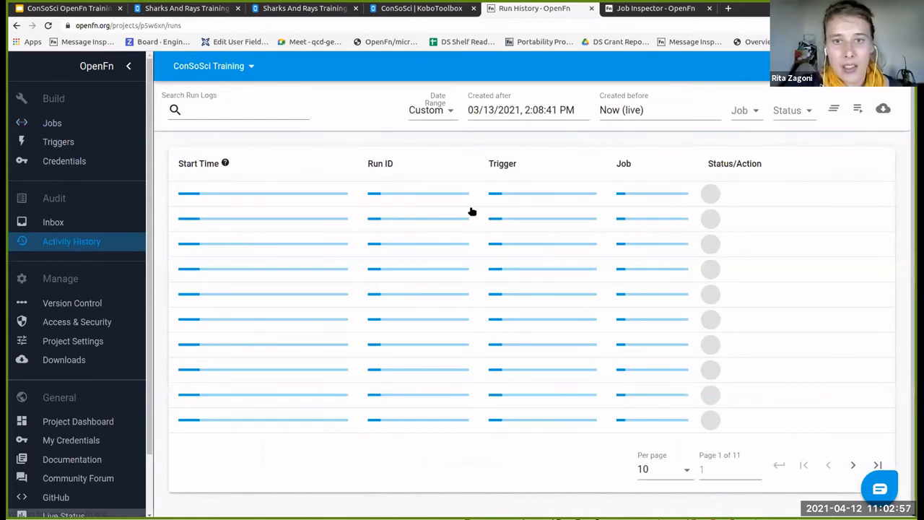
{"action": "left_click", "coordinate": [464, 211]}
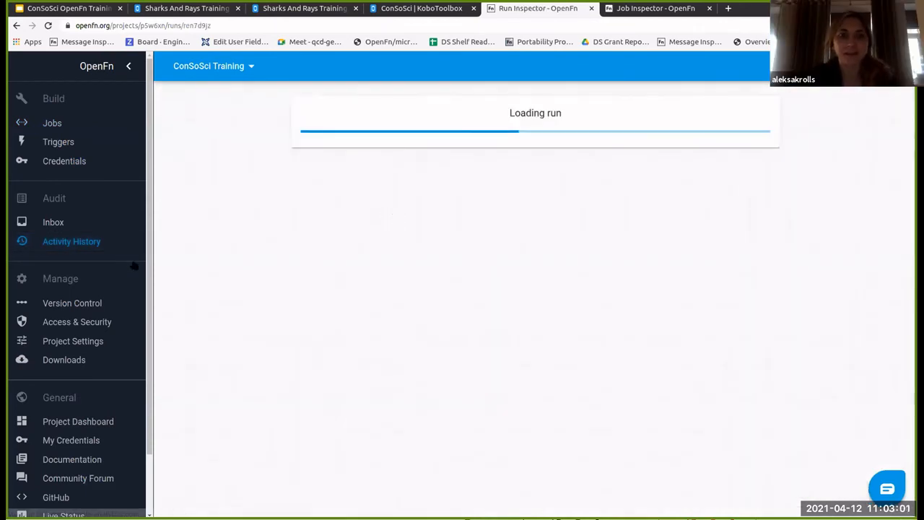
Step: Run the A1. Find Updated Kobo Forms job again and view the new run's log from the activity history
{"action": "left_click", "coordinate": [96, 243]}
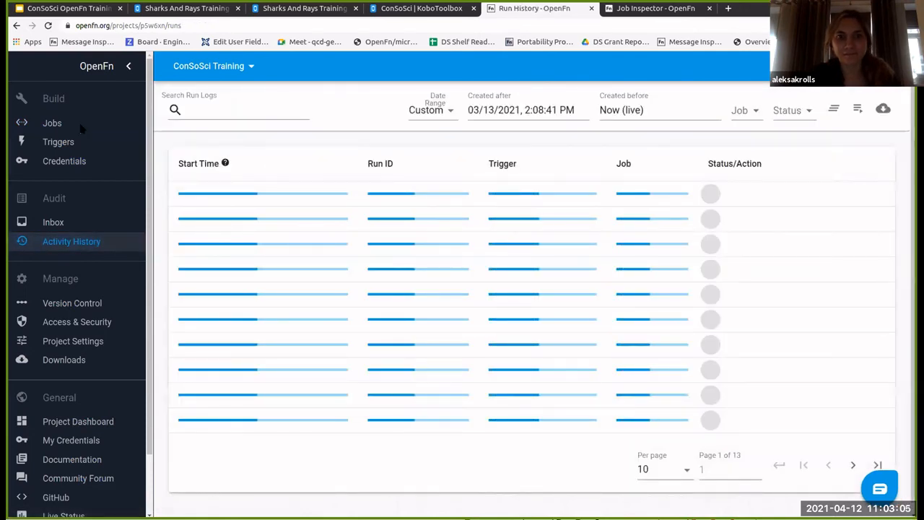
{"action": "left_click", "coordinate": [81, 124]}
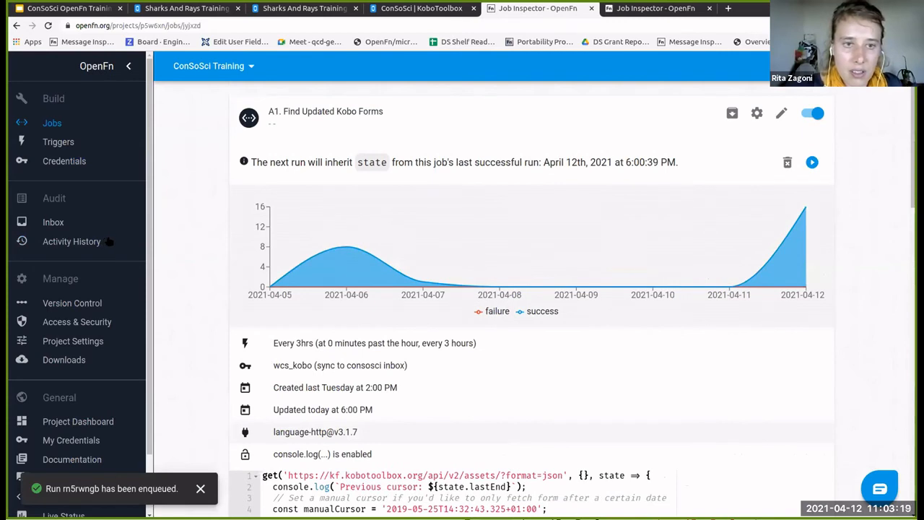
{"action": "left_click", "coordinate": [365, 257]}
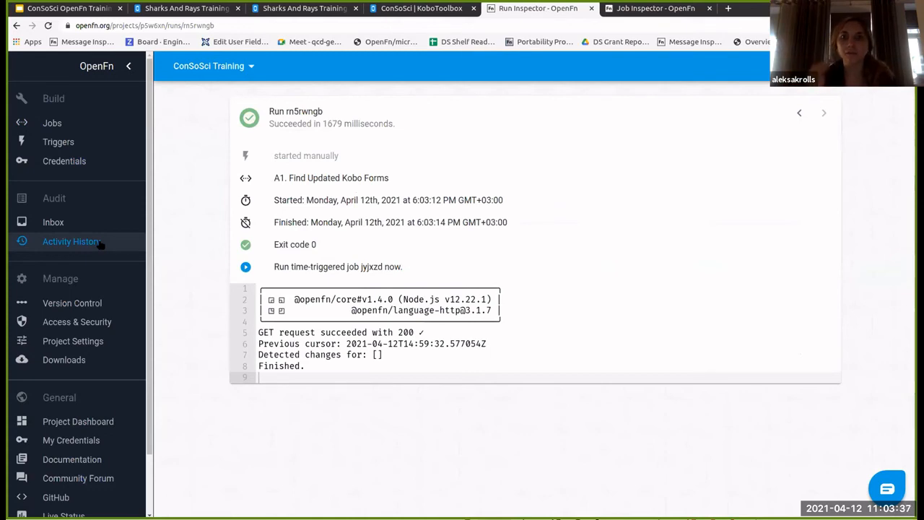
{"action": "left_click", "coordinate": [101, 245]}
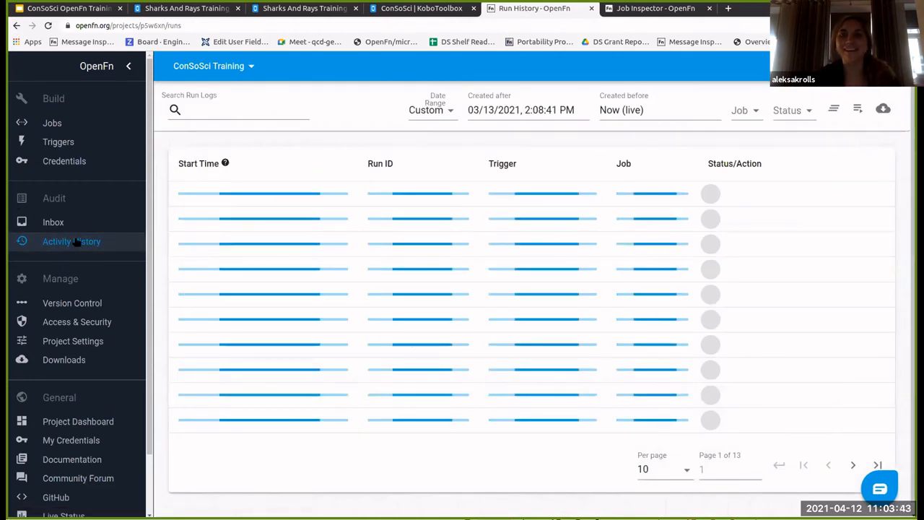
{"action": "key", "text": "alt+Left"}
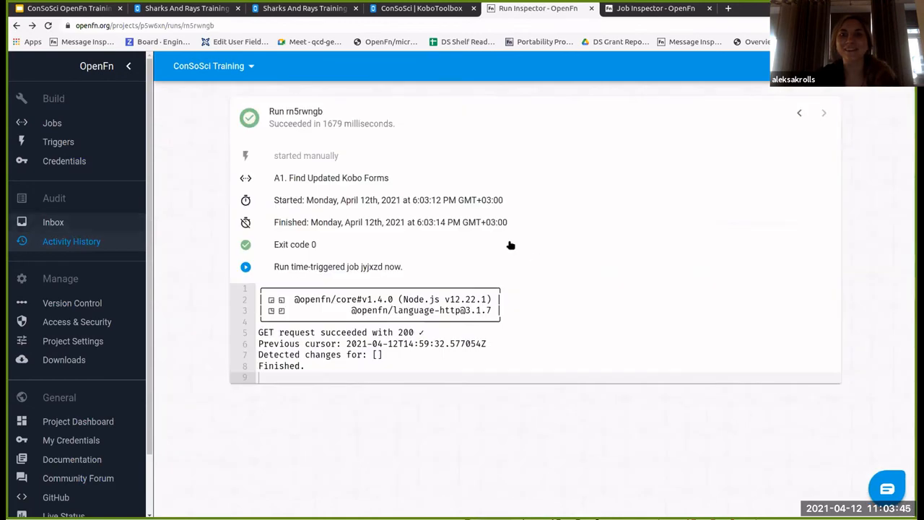
Step: Review the logs of the two most recent manual A1. Find Updated Kobo Forms runs, returning to the activity history after each
{"action": "left_click", "coordinate": [98, 233]}
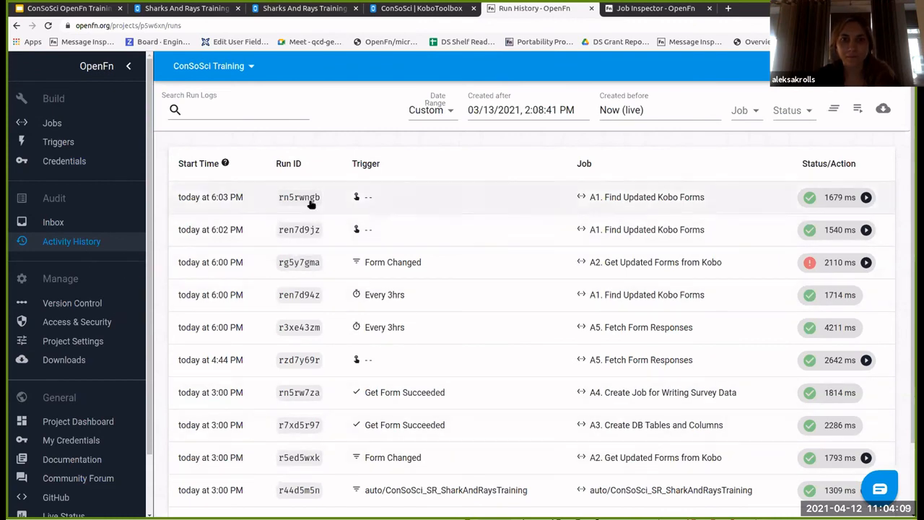
{"action": "left_click", "coordinate": [439, 200]}
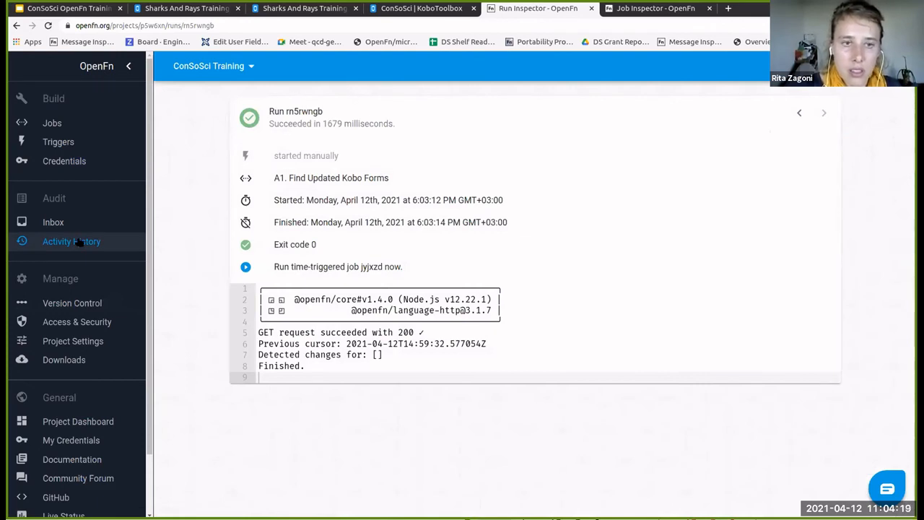
{"action": "left_click", "coordinate": [78, 242]}
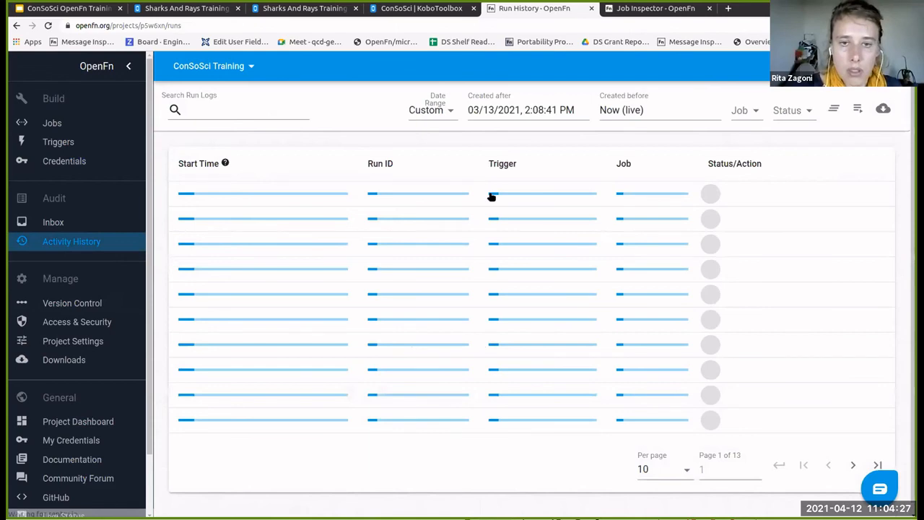
{"action": "left_click", "coordinate": [222, 186]}
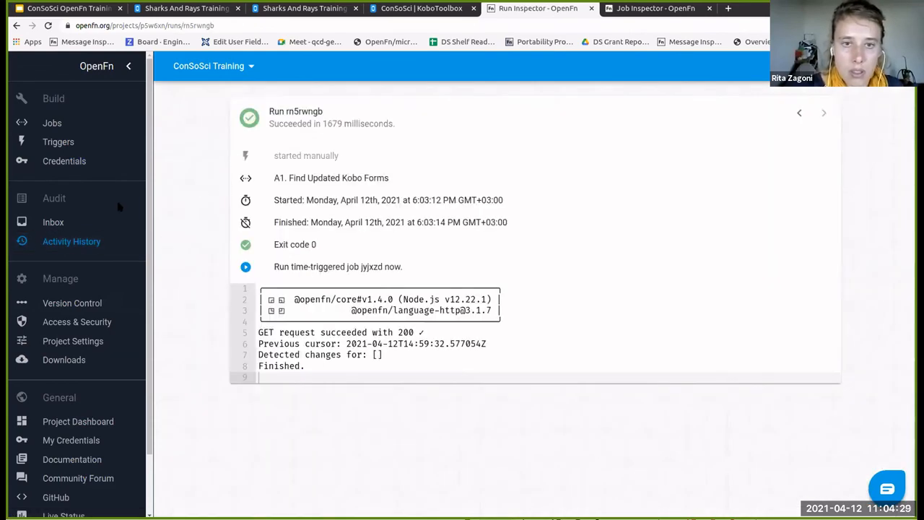
{"action": "left_click", "coordinate": [63, 246]}
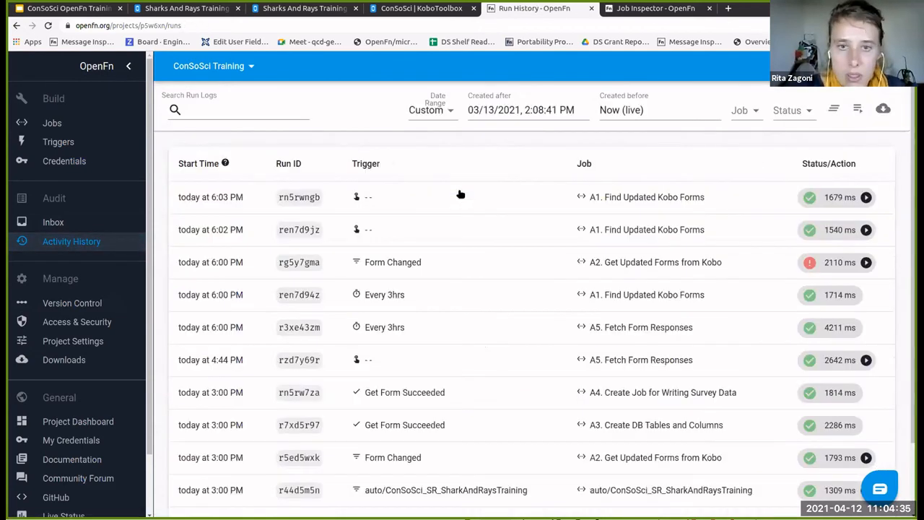
{"action": "left_click", "coordinate": [390, 241]}
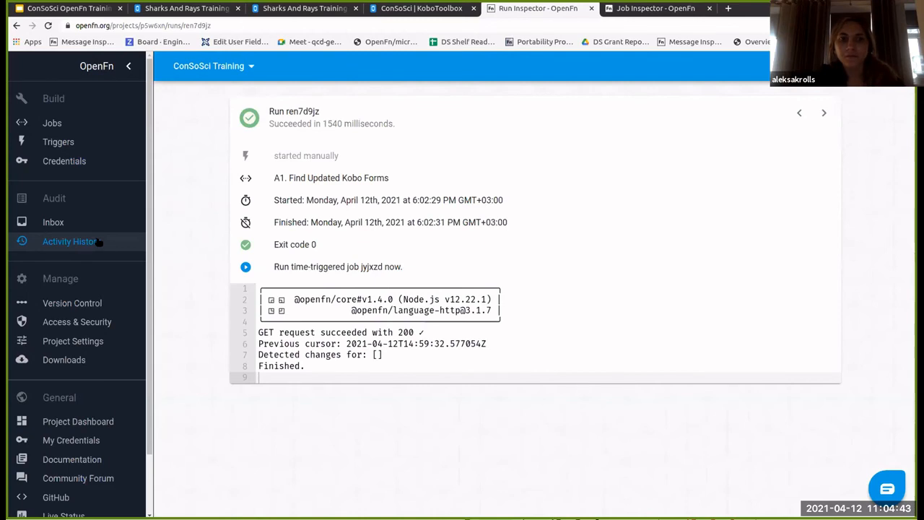
{"action": "left_click", "coordinate": [99, 242]}
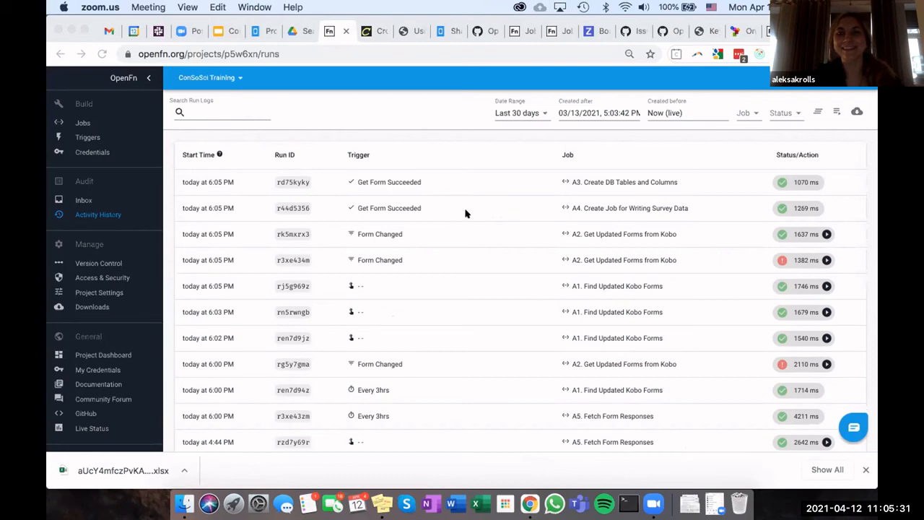
Step: Open the latest A3. Create DB Tables and Columns run and read its log through to the end
{"action": "left_click", "coordinate": [431, 179]}
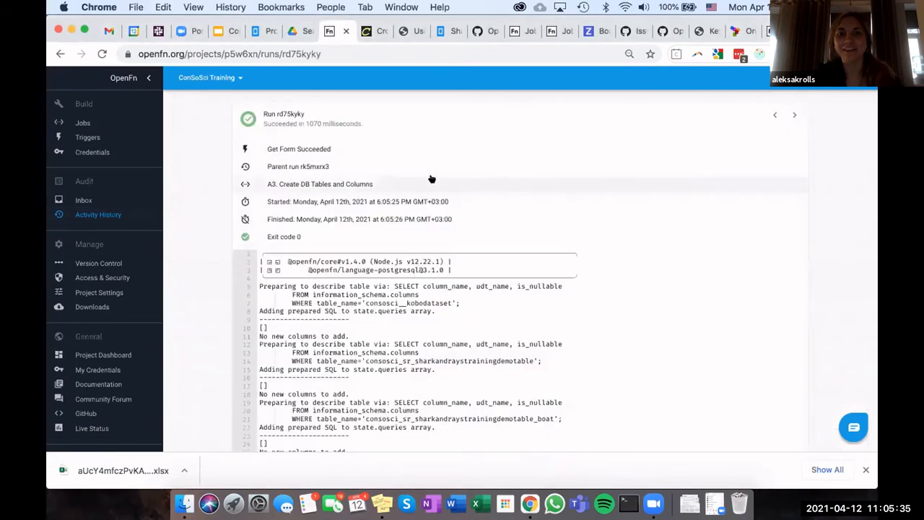
{"action": "scroll", "coordinate": [433, 286], "scroll_direction": "down", "scroll_amount": 1}
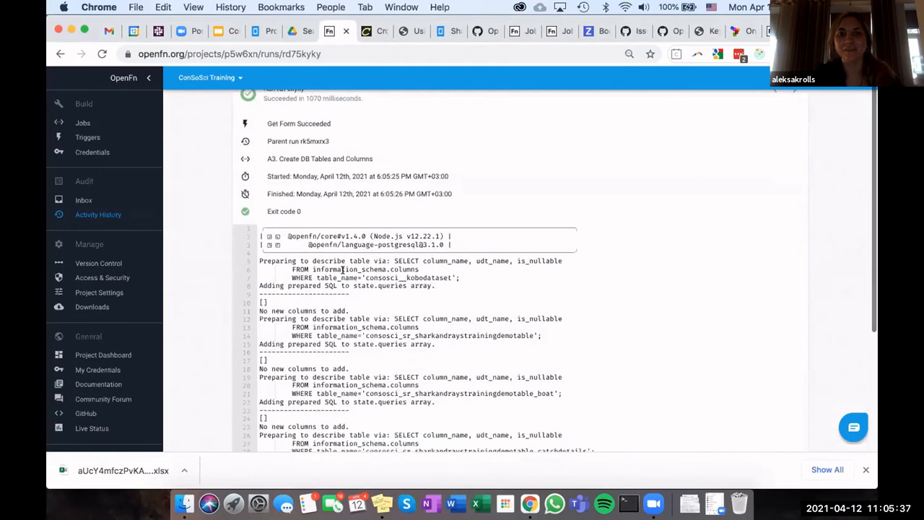
{"action": "scroll", "coordinate": [289, 256], "scroll_direction": "down", "scroll_amount": 3}
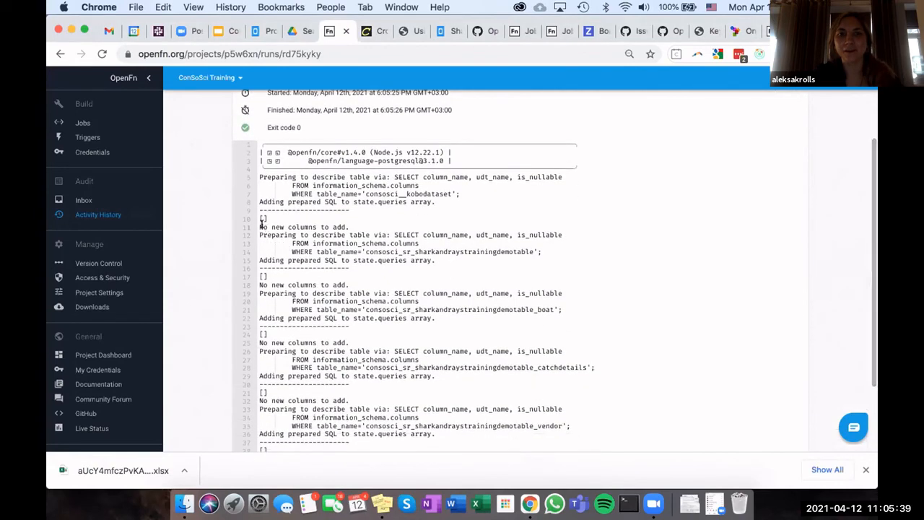
{"action": "scroll", "coordinate": [335, 291], "scroll_direction": "down", "scroll_amount": 5}
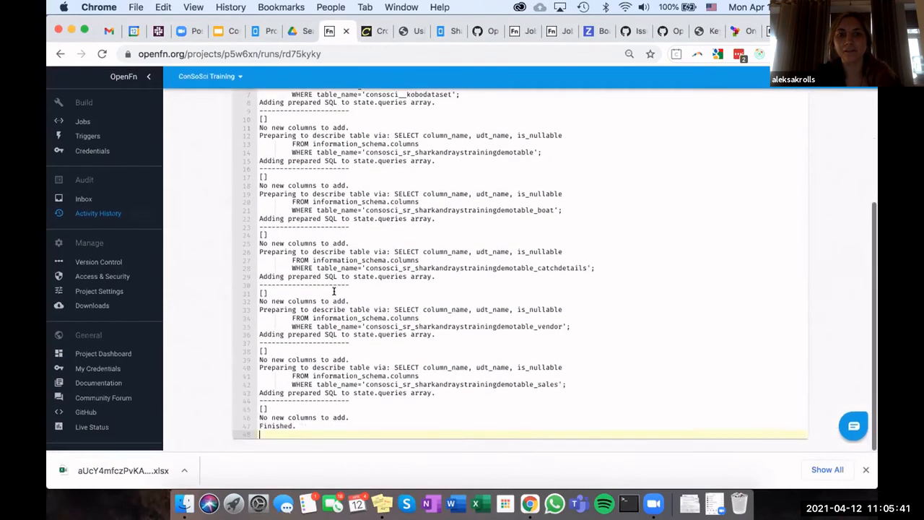
{"action": "scroll", "coordinate": [334, 291], "scroll_direction": "up", "scroll_amount": 1}
{"action": "scroll", "coordinate": [334, 291], "scroll_direction": "up", "scroll_amount": 3}
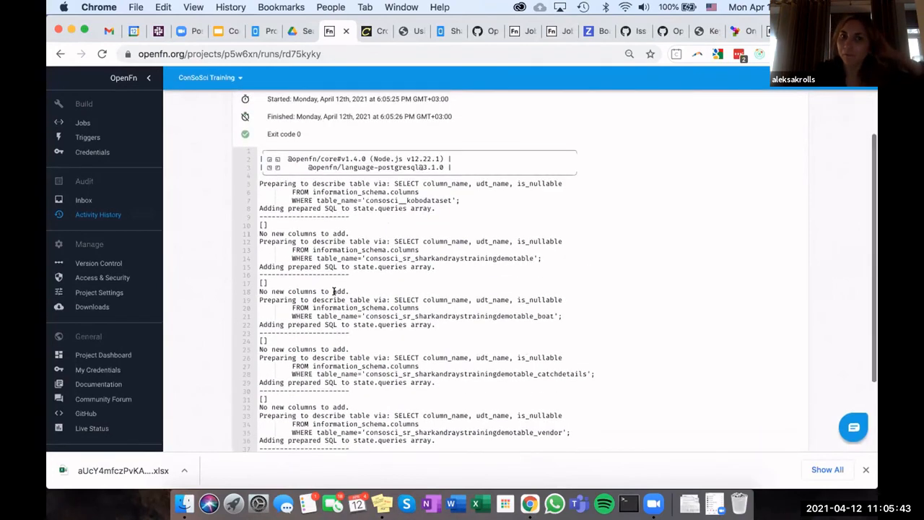
{"action": "scroll", "coordinate": [334, 291], "scroll_direction": "up", "scroll_amount": 3}
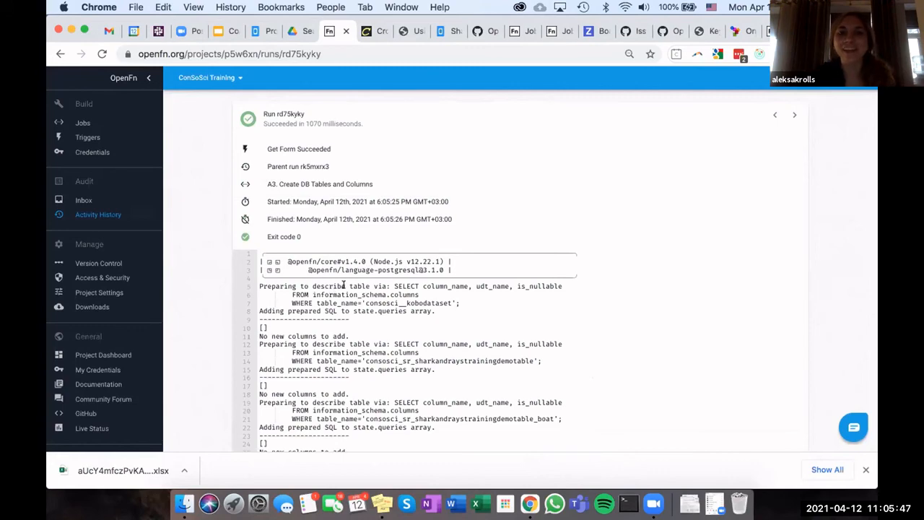
{"action": "left_click_drag", "start_coordinate": [312, 286], "coordinate": [436, 311]}
{"action": "left_click", "coordinate": [412, 303]}
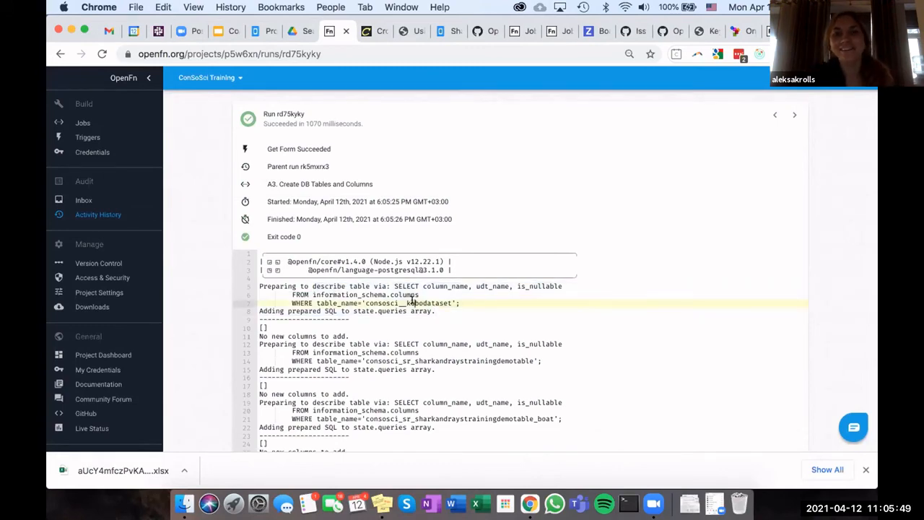
{"action": "scroll", "coordinate": [231, 197], "scroll_direction": "down", "scroll_amount": 3}
{"action": "scroll", "coordinate": [238, 205], "scroll_direction": "up", "scroll_amount": 3}
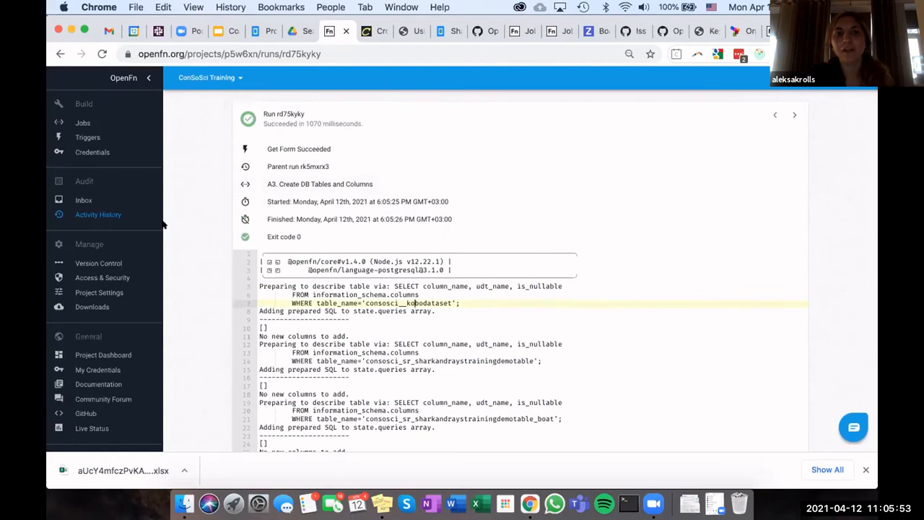
{"action": "scroll", "coordinate": [289, 267], "scroll_direction": "up", "scroll_amount": 2}
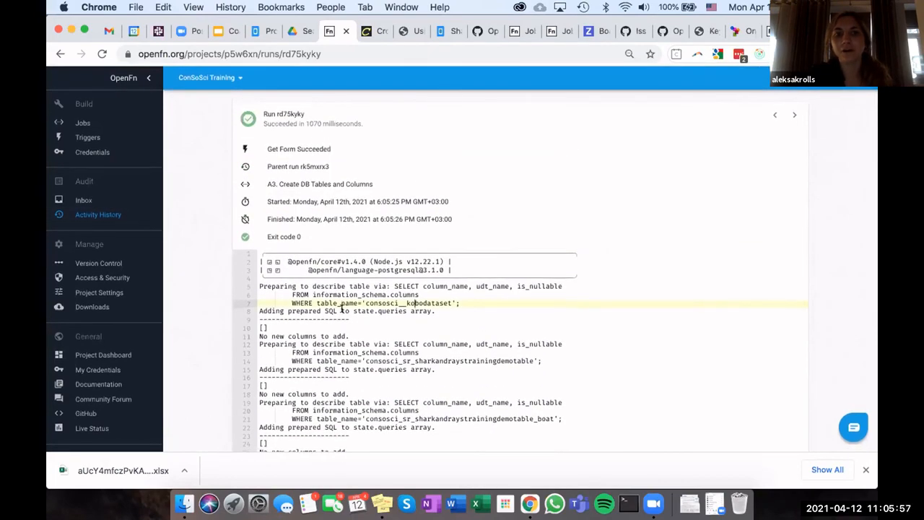
Step: Highlight "describe table via:" and the kobodataset, sharkandraystrainingdemotable, _boat and _catchdetails table names in the A3 run log
{"action": "scroll", "coordinate": [342, 309], "scroll_direction": "down", "scroll_amount": 1}
{"action": "left_click_drag", "start_coordinate": [312, 270], "coordinate": [390, 270]}
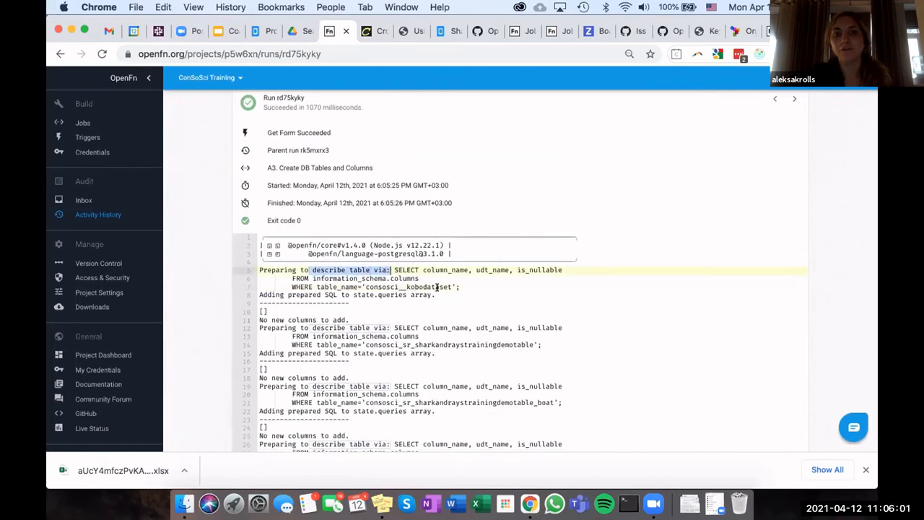
{"action": "left_click_drag", "start_coordinate": [448, 287], "coordinate": [358, 286]}
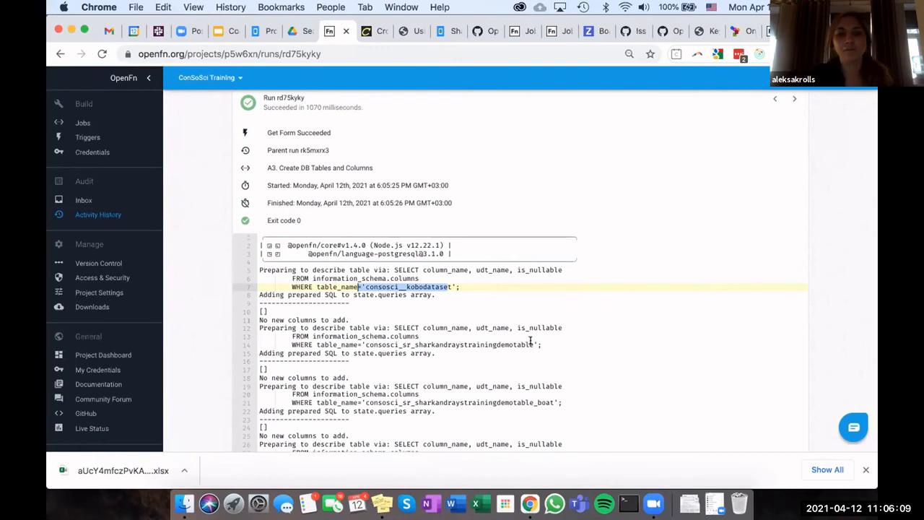
{"action": "left_click_drag", "start_coordinate": [532, 344], "coordinate": [364, 345]}
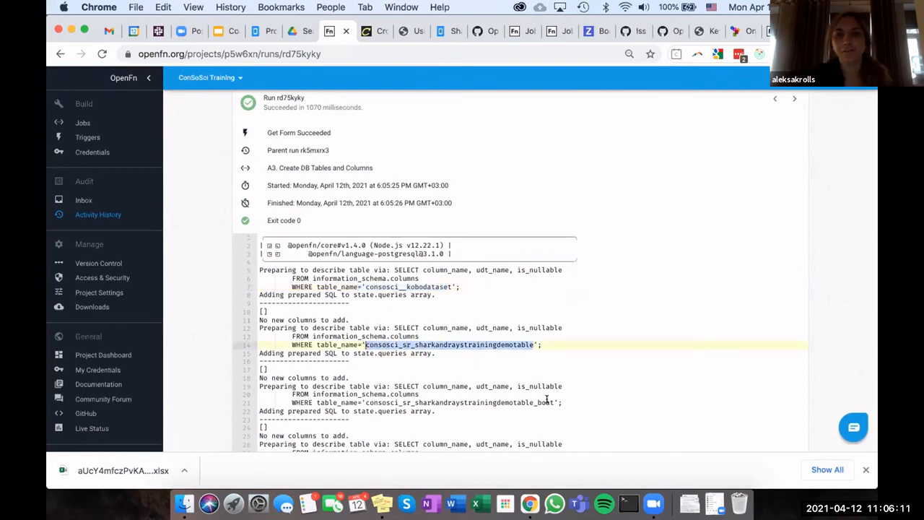
{"action": "left_click_drag", "start_coordinate": [554, 402], "coordinate": [363, 402]}
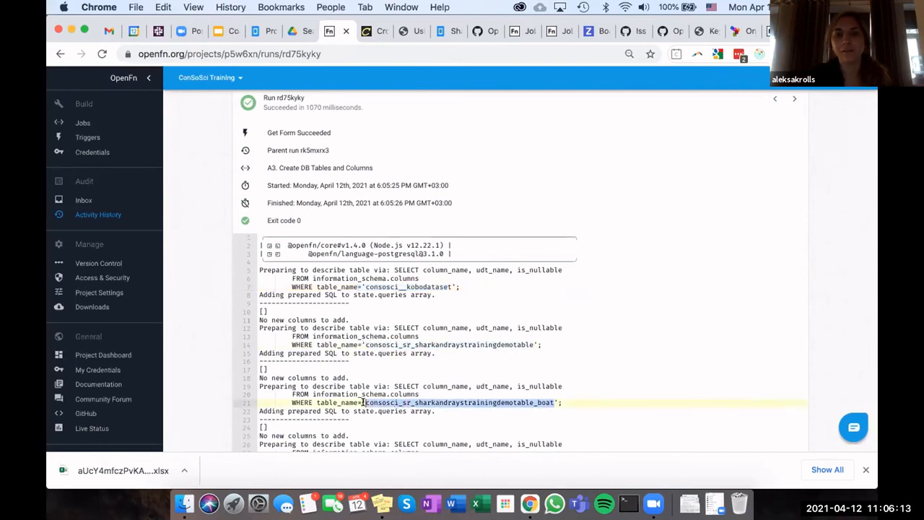
{"action": "scroll", "coordinate": [385, 383], "scroll_direction": "down", "scroll_amount": 1}
{"action": "scroll", "coordinate": [422, 403], "scroll_direction": "down", "scroll_amount": 1}
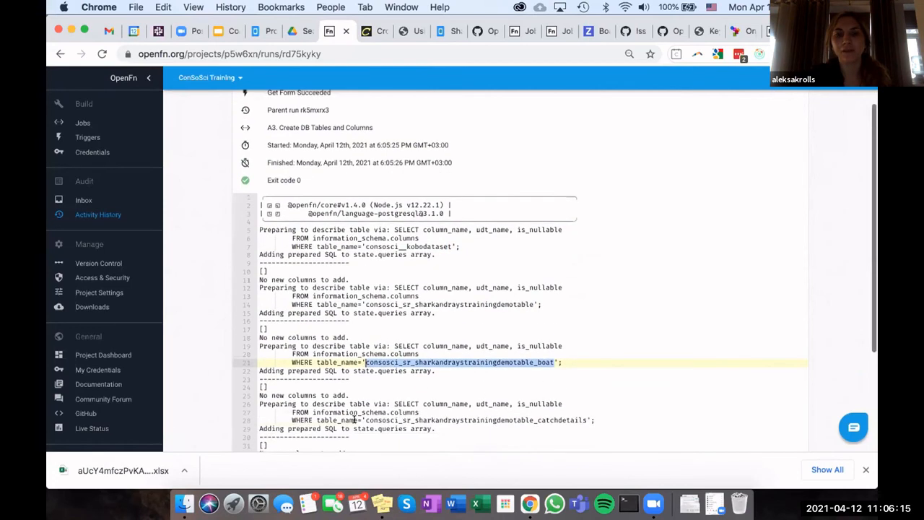
{"action": "left_click_drag", "start_coordinate": [365, 420], "coordinate": [585, 419]}
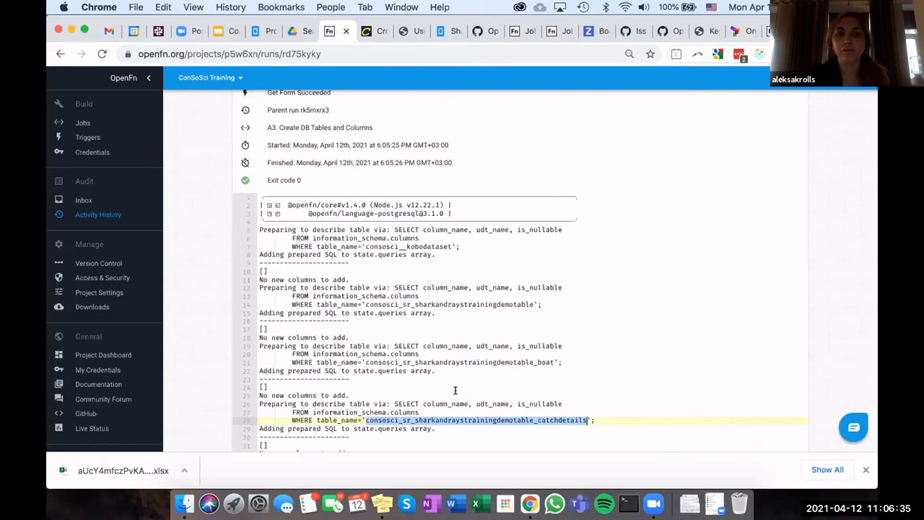
Step: Open the latest A4. Create Job for Writing Survey Data run and highlight the inserted or updated job's name in its log
{"action": "scroll", "coordinate": [455, 389], "scroll_direction": "up", "scroll_amount": 3}
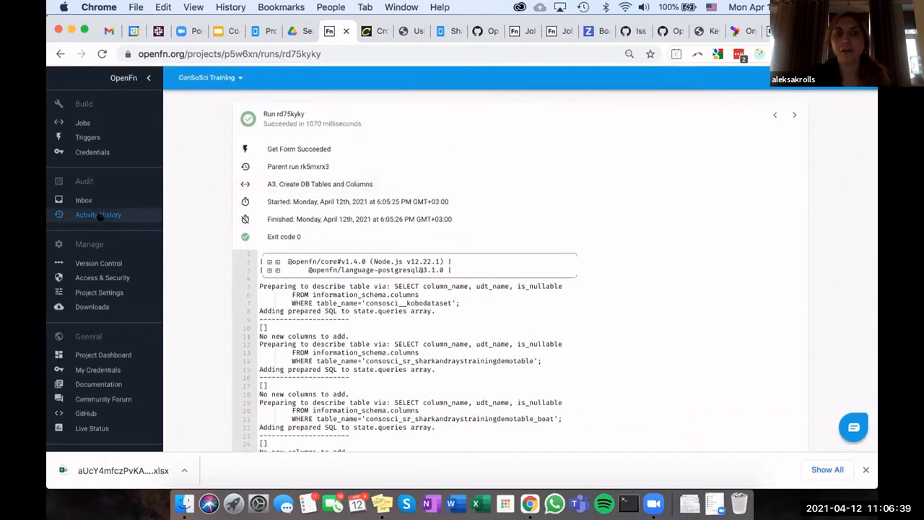
{"action": "left_click", "coordinate": [99, 214]}
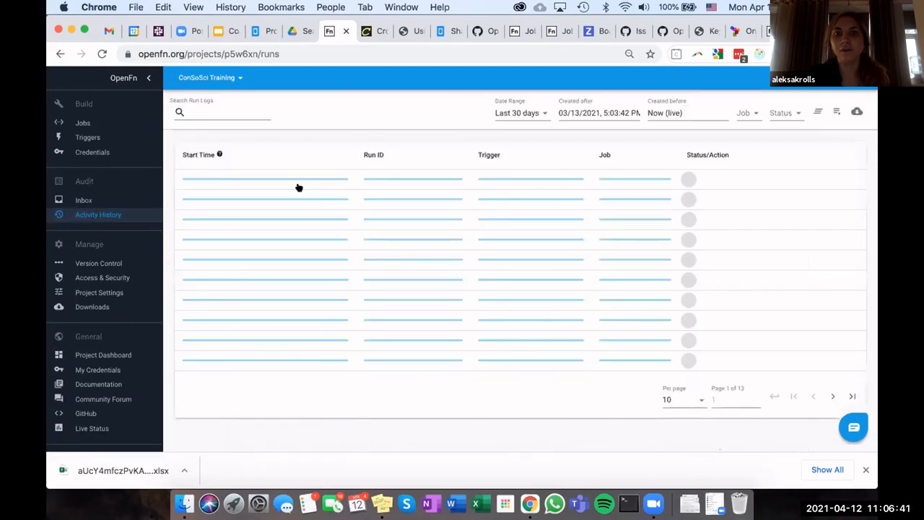
{"action": "left_click", "coordinate": [335, 179]}
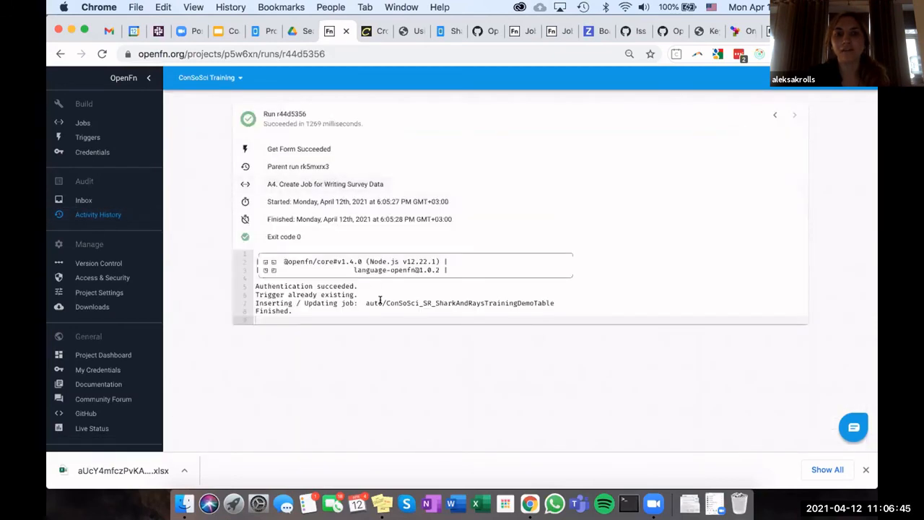
{"action": "left_click_drag", "start_coordinate": [363, 302], "coordinate": [559, 303]}
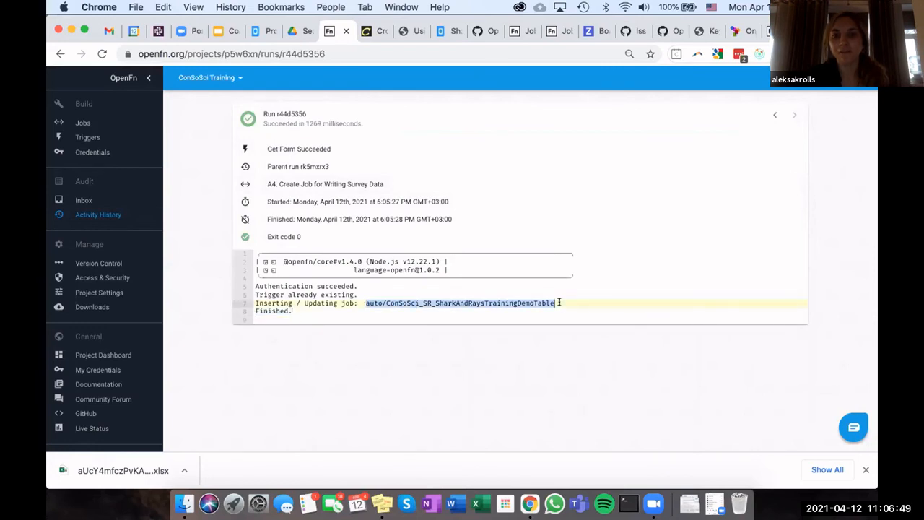
{"action": "left_click", "coordinate": [361, 302]}
{"action": "left_click_drag", "start_coordinate": [402, 298], "coordinate": [548, 302]}
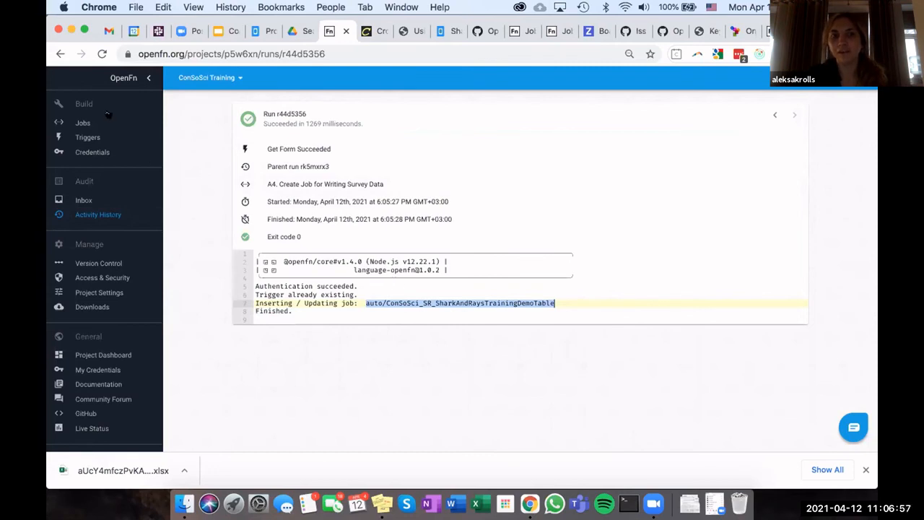
Step: Filter the project's jobs by the name draystrainingdemotable
{"action": "left_click", "coordinate": [82, 123]}
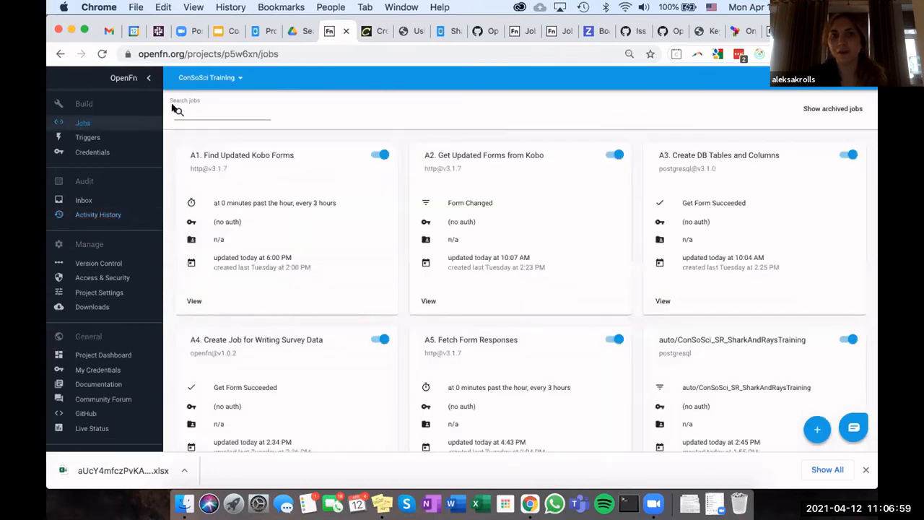
{"action": "left_click", "coordinate": [215, 107]}
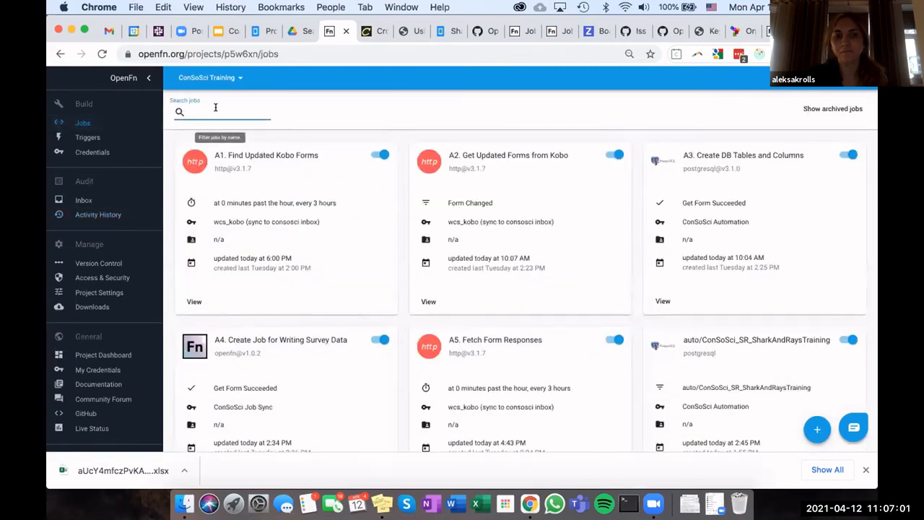
{"action": "type", "text": "draystrainingdemotable"}
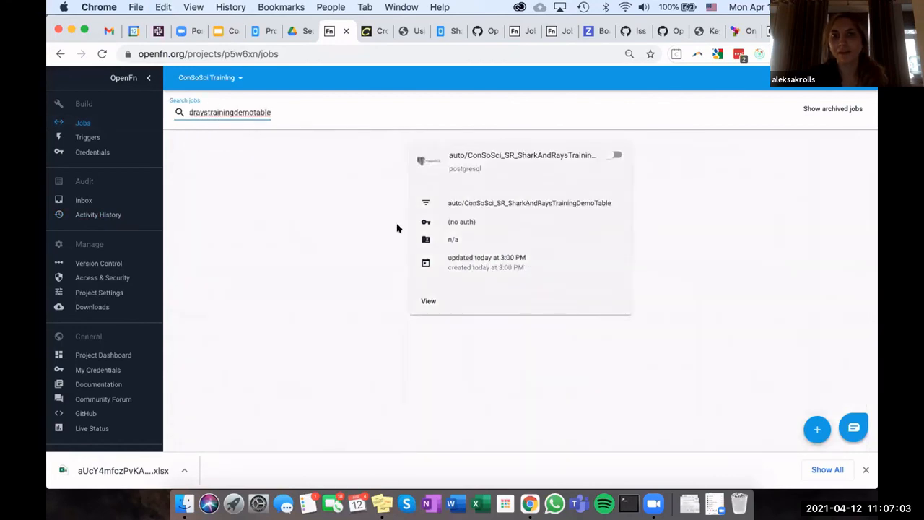
Step: Clear the job filter, browse the full job list, and open the auto/ConSoSci_SR_SharkAndRaysTrainingDemoTable job
{"action": "double_click", "coordinate": [235, 112]}
{"action": "key", "text": "BackSpace"}
{"action": "scroll", "coordinate": [373, 258], "scroll_direction": "down", "scroll_amount": 5}
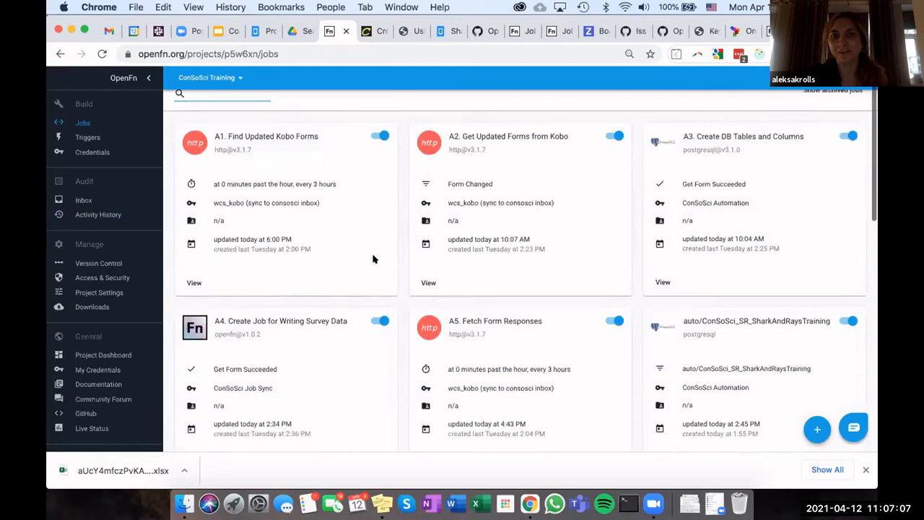
{"action": "scroll", "coordinate": [373, 258], "scroll_direction": "down", "scroll_amount": 3}
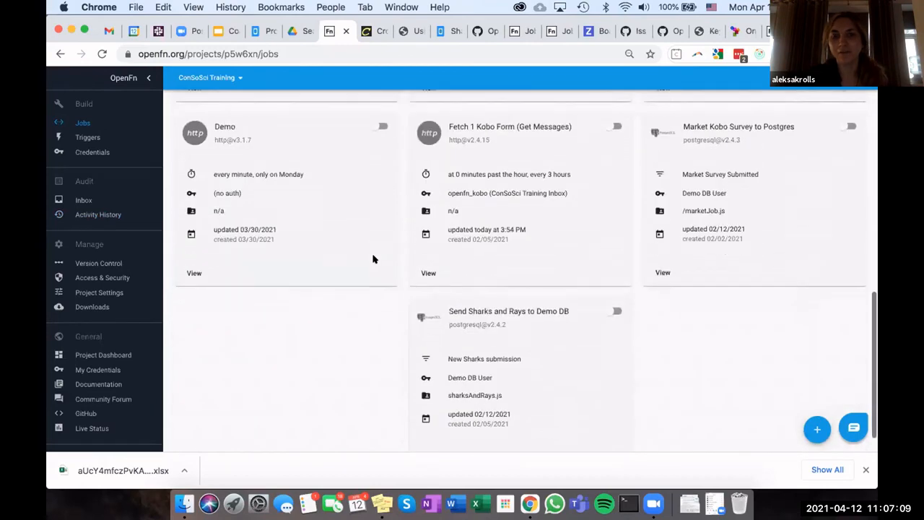
{"action": "scroll", "coordinate": [372, 259], "scroll_direction": "up", "scroll_amount": 3}
{"action": "scroll", "coordinate": [369, 260], "scroll_direction": "up", "scroll_amount": 5}
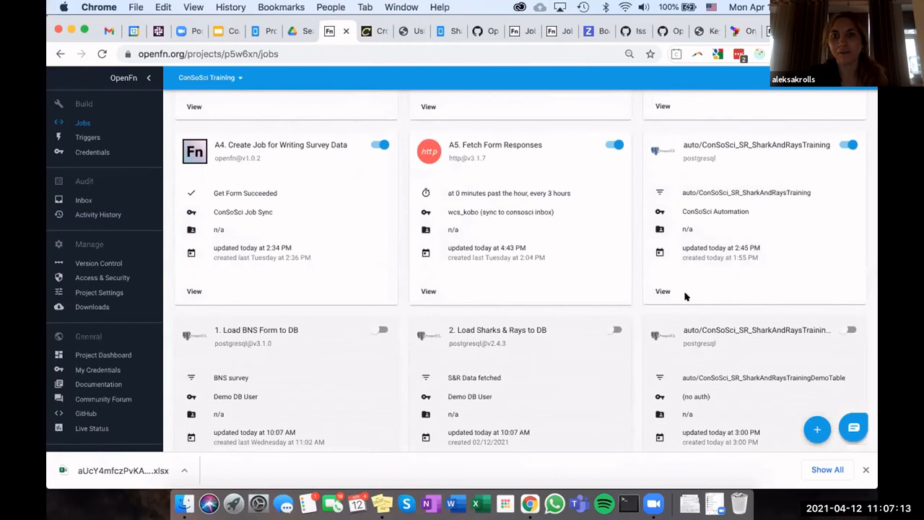
{"action": "scroll", "coordinate": [685, 296], "scroll_direction": "down", "scroll_amount": 2}
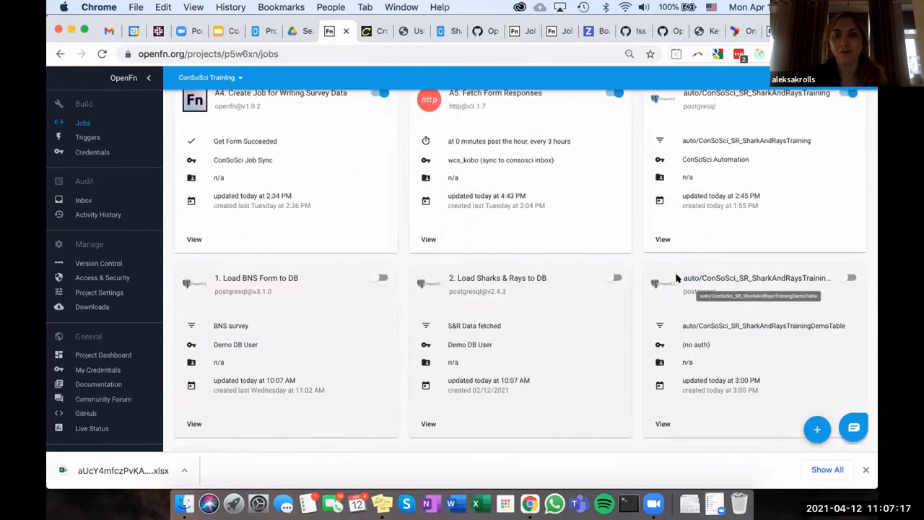
{"action": "left_click_drag", "start_coordinate": [702, 278], "coordinate": [671, 280]}
{"action": "left_click", "coordinate": [660, 425]}
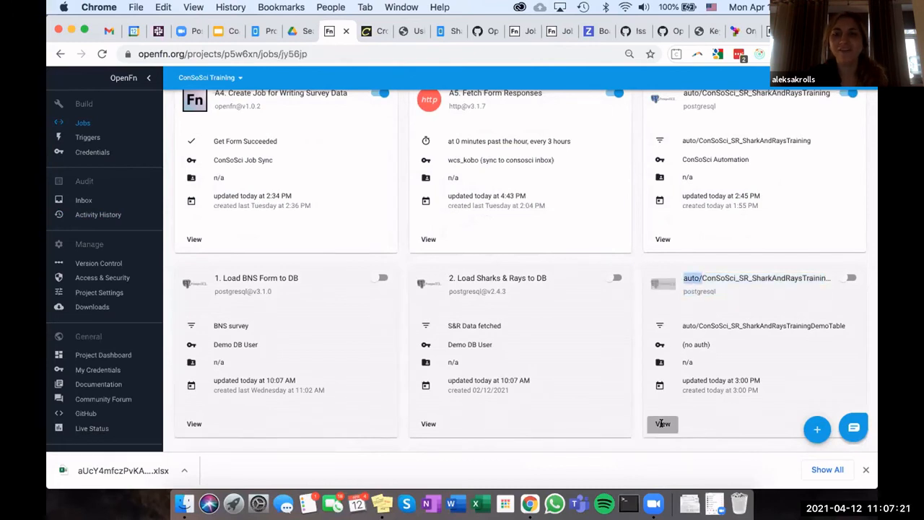
Step: Highlight the auto-generated job's name and the upsert call for the ConSoSci__KoboDataset table in its code
{"action": "scroll", "coordinate": [580, 341], "scroll_direction": "down", "scroll_amount": 1}
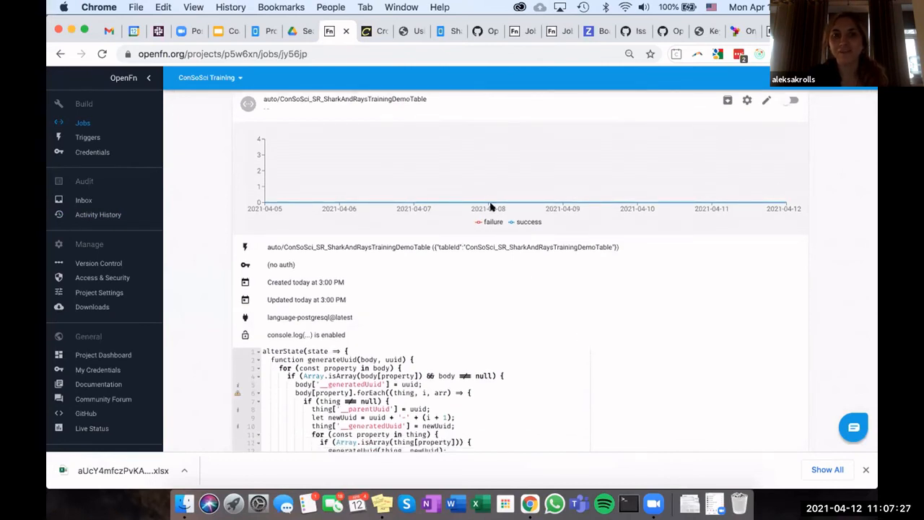
{"action": "left_click_drag", "start_coordinate": [323, 98], "coordinate": [428, 97]}
{"action": "scroll", "coordinate": [363, 231], "scroll_direction": "down", "scroll_amount": 5}
{"action": "scroll", "coordinate": [363, 231], "scroll_direction": "down", "scroll_amount": 4}
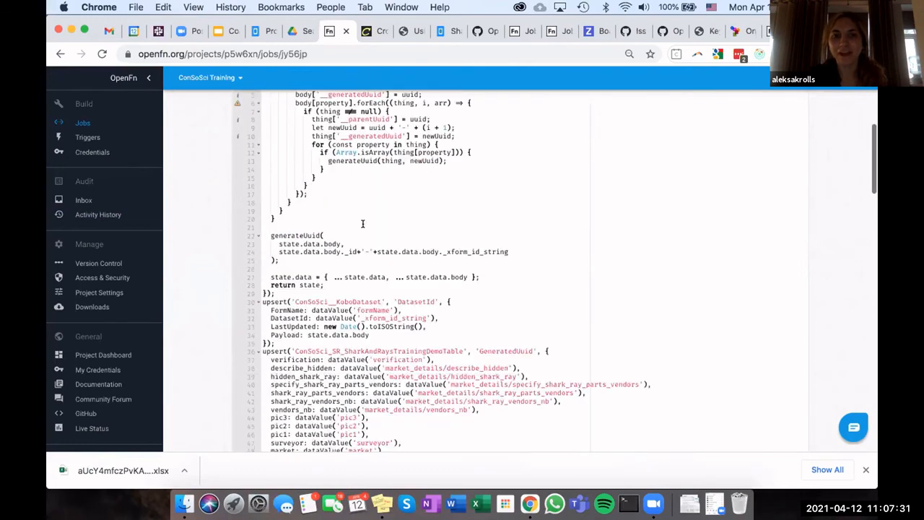
{"action": "left_click", "coordinate": [367, 226]}
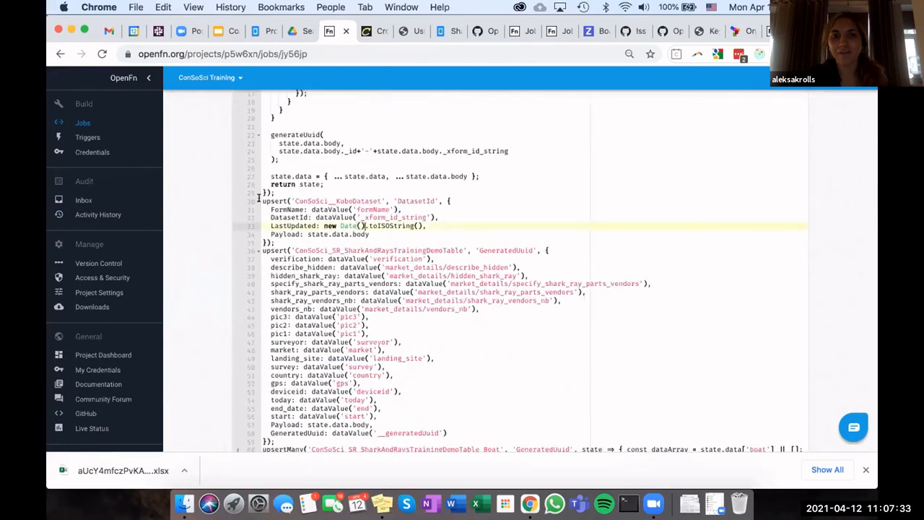
{"action": "left_click", "coordinate": [259, 200]}
{"action": "left_click", "coordinate": [289, 200], "text": "shift"}
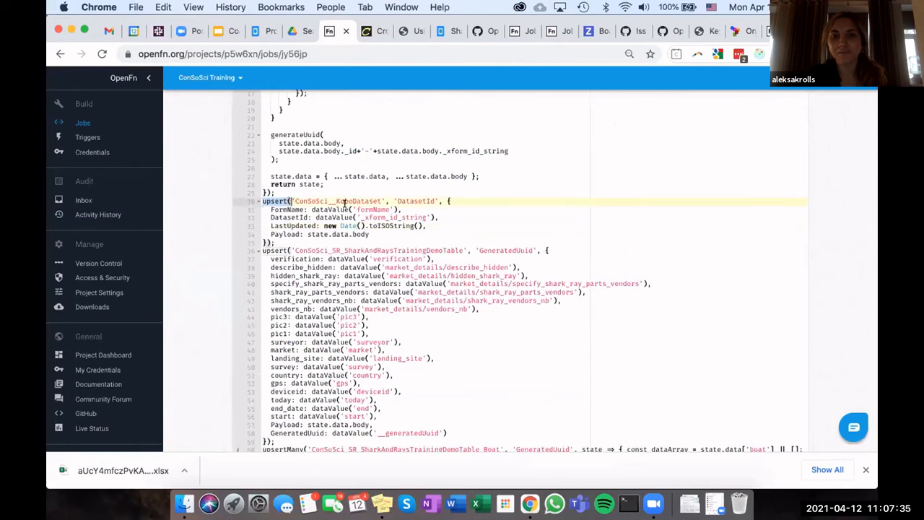
Step: Highlight the field mappings inside the upsert for the ConSoSci_SR_SharkAndRaysTrainingDemoTable table
{"action": "scroll", "coordinate": [351, 235], "scroll_direction": "down", "scroll_amount": 1}
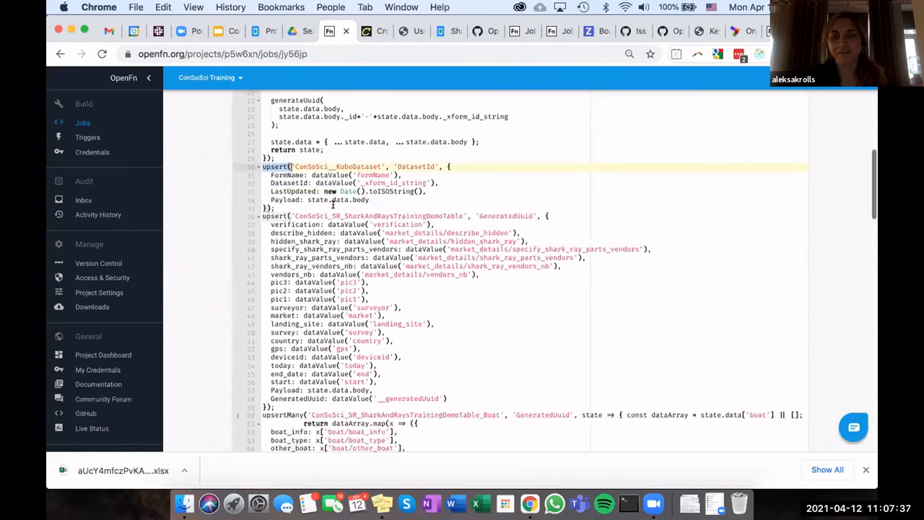
{"action": "scroll", "coordinate": [292, 182], "scroll_direction": "down", "scroll_amount": 1}
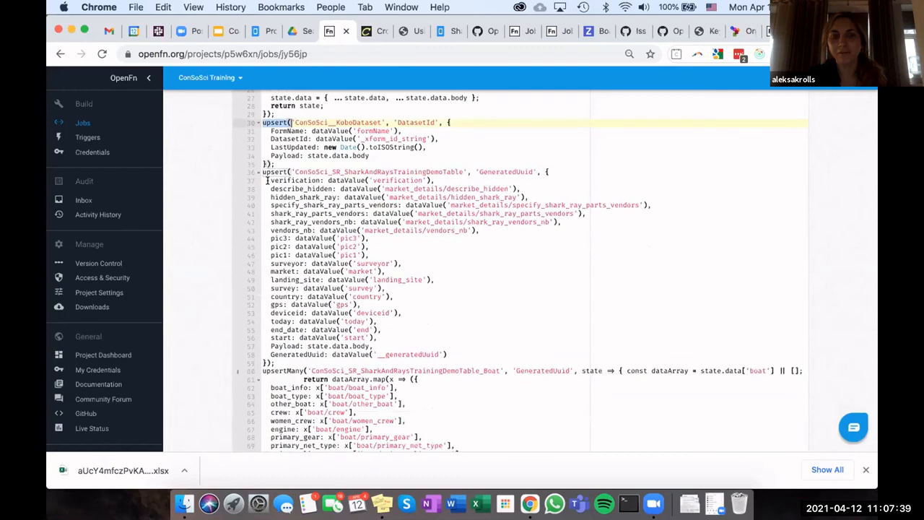
{"action": "left_click_drag", "start_coordinate": [267, 180], "coordinate": [305, 188]}
{"action": "left_click_drag", "start_coordinate": [380, 346], "coordinate": [474, 332]}
{"action": "left_click", "coordinate": [475, 332]}
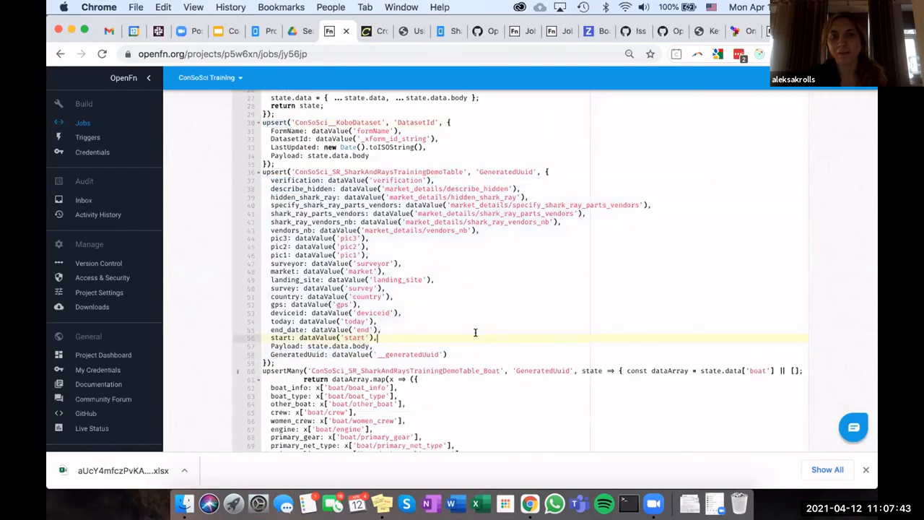
Step: Examine the upsertMany field mappings for the SharkAndRaysTrainingDemoTable_Boat and _CatchDetails tables
{"action": "scroll", "coordinate": [475, 332], "scroll_direction": "down", "scroll_amount": 10}
{"action": "scroll", "coordinate": [475, 332], "scroll_direction": "down", "scroll_amount": 4}
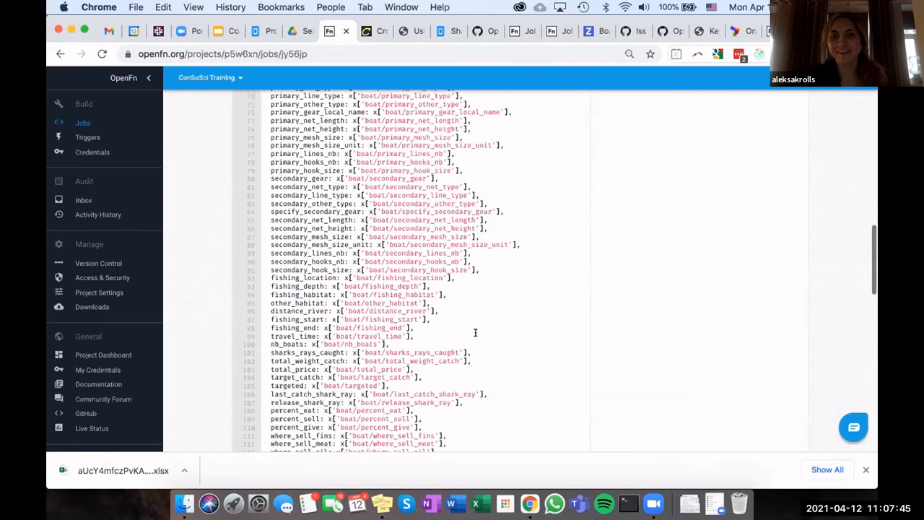
{"action": "scroll", "coordinate": [475, 332], "scroll_direction": "up", "scroll_amount": 8}
{"action": "scroll", "coordinate": [475, 332], "scroll_direction": "down", "scroll_amount": 6}
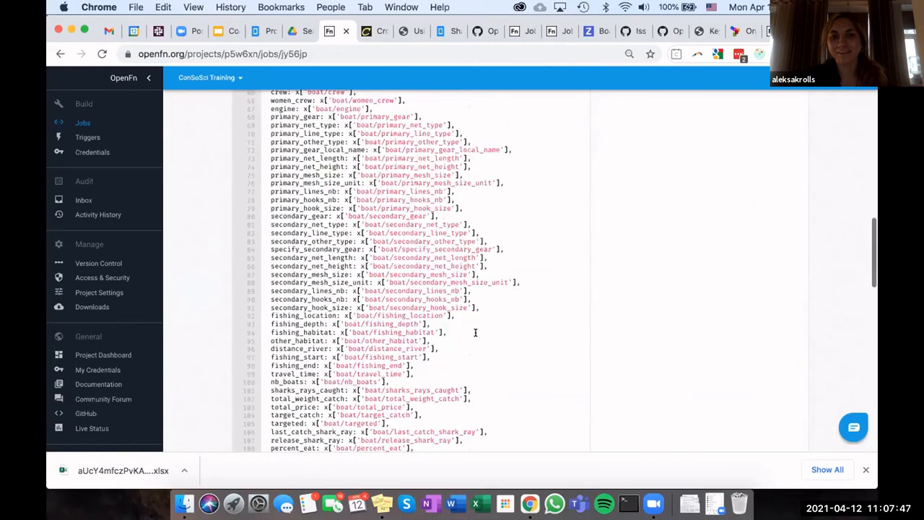
{"action": "scroll", "coordinate": [475, 333], "scroll_direction": "down", "scroll_amount": 3}
{"action": "scroll", "coordinate": [475, 332], "scroll_direction": "down", "scroll_amount": 7}
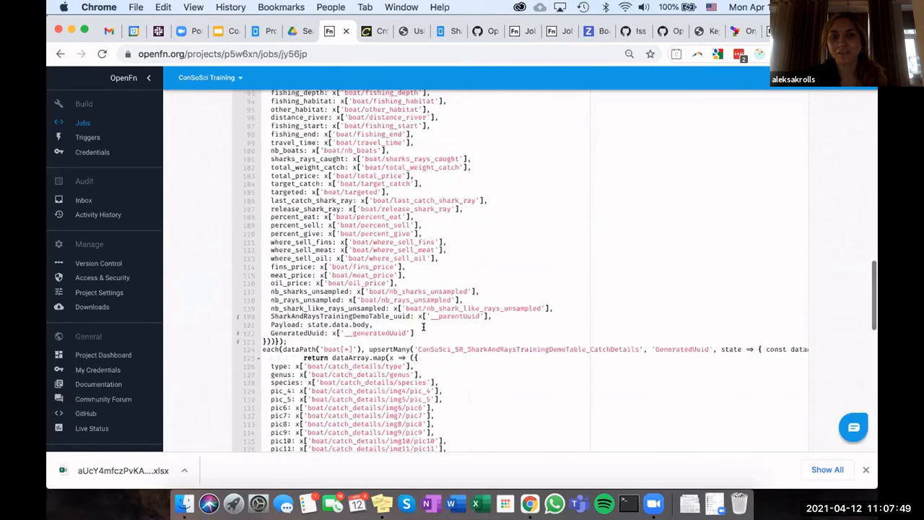
{"action": "scroll", "coordinate": [423, 327], "scroll_direction": "down", "scroll_amount": 9}
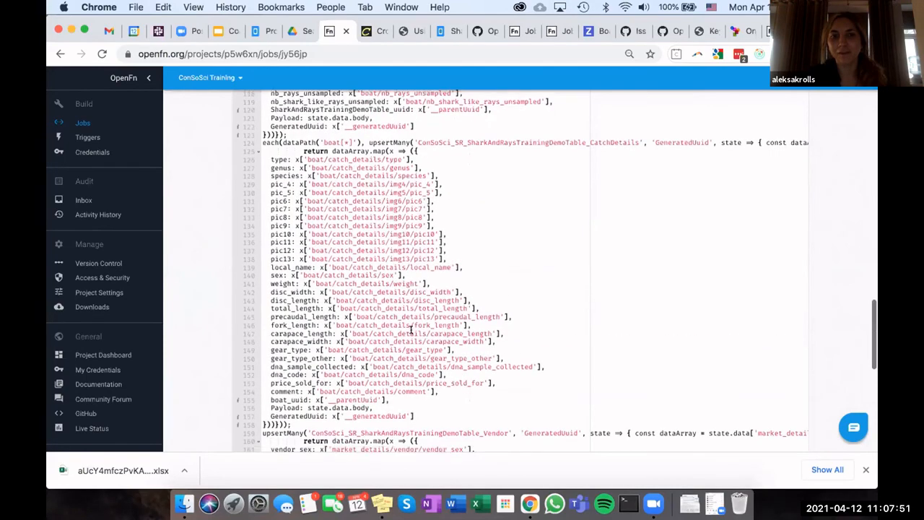
Step: Review the Vendor and Sales table mappings and highlight the GeneratedUuid line in the Vendor mapping
{"action": "scroll", "coordinate": [409, 329], "scroll_direction": "down", "scroll_amount": 9}
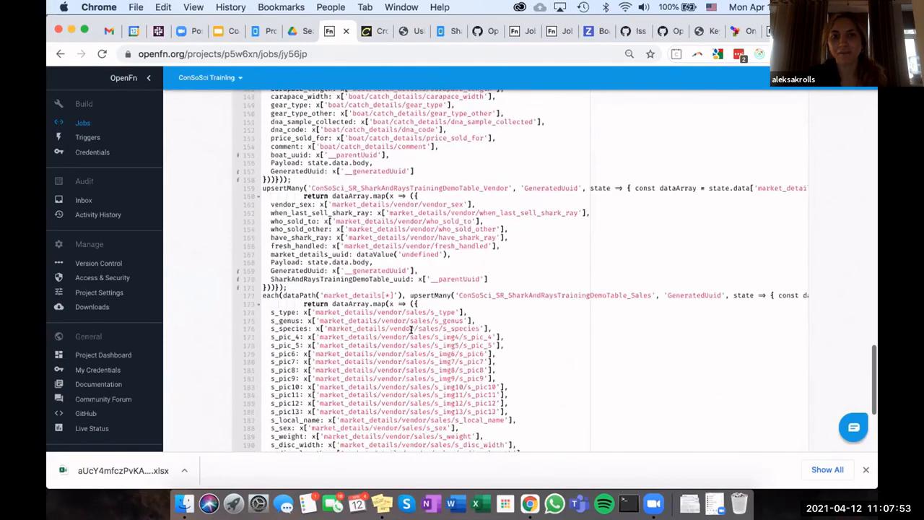
{"action": "scroll", "coordinate": [410, 329], "scroll_direction": "down", "scroll_amount": 3}
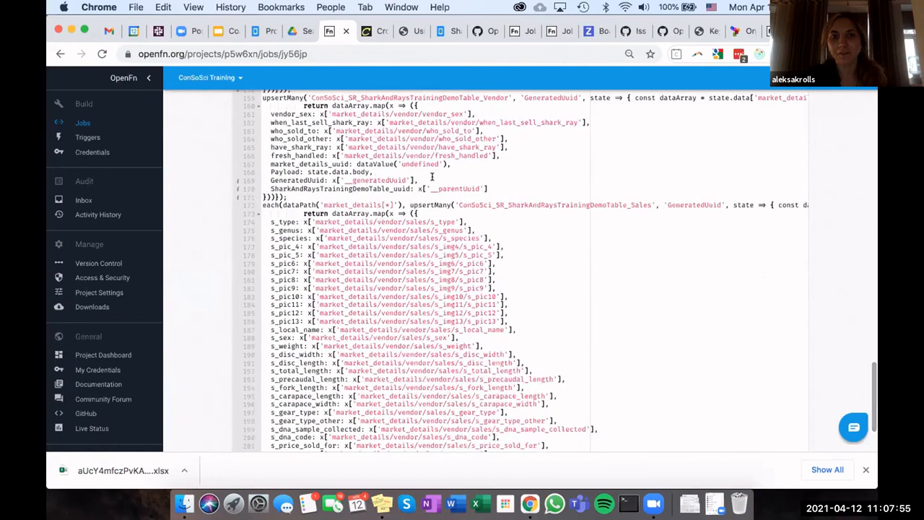
{"action": "left_click_drag", "start_coordinate": [419, 179], "coordinate": [265, 175]}
{"action": "scroll", "coordinate": [370, 228], "scroll_direction": "down", "scroll_amount": 5}
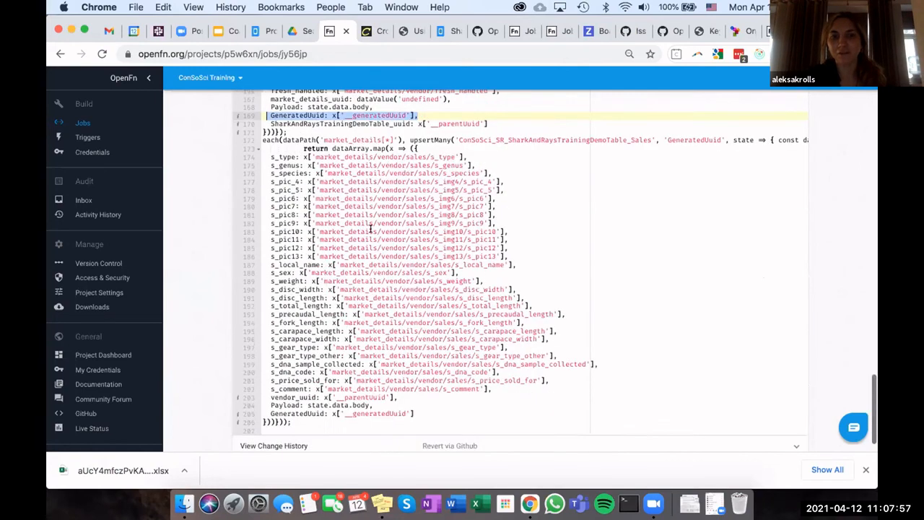
{"action": "scroll", "coordinate": [373, 287], "scroll_direction": "up", "scroll_amount": 20}
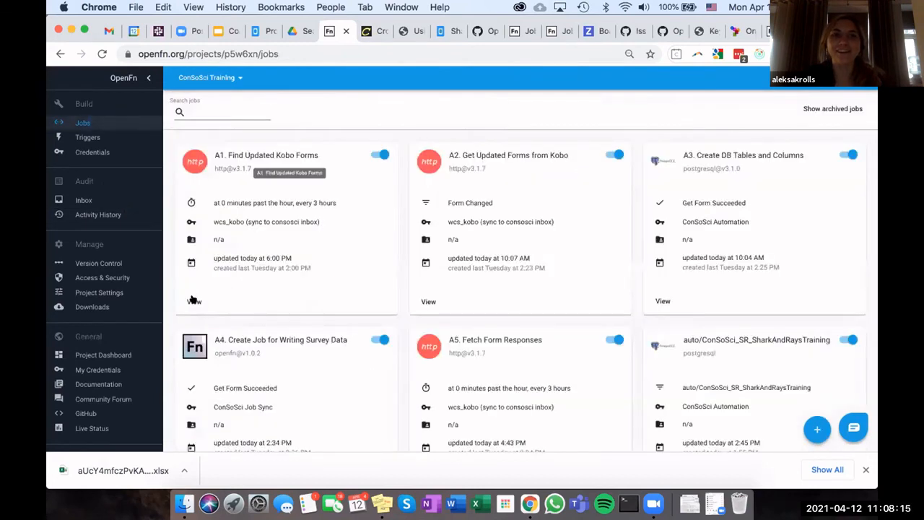
Step: Open the A1. Find Updated Kobo Forms job and highlight the manualCursor date value in its code
{"action": "left_click", "coordinate": [193, 300]}
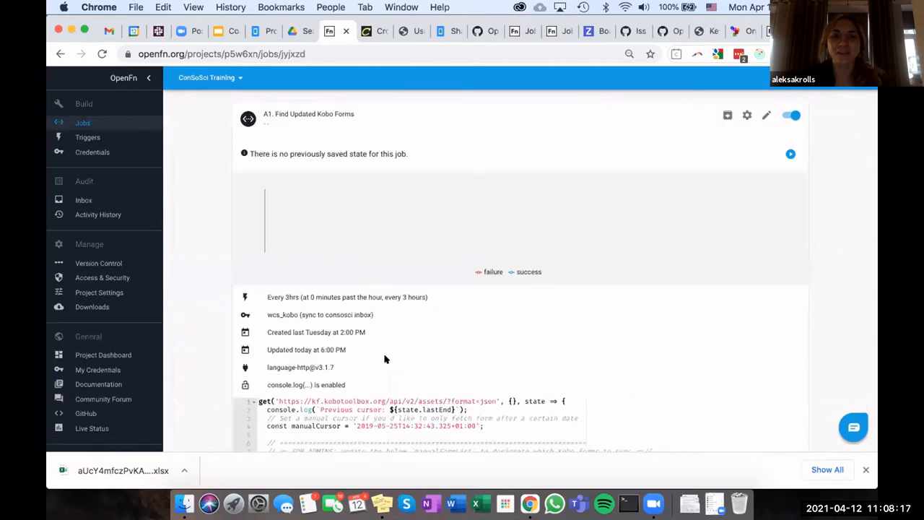
{"action": "scroll", "coordinate": [385, 359], "scroll_direction": "down", "scroll_amount": 1}
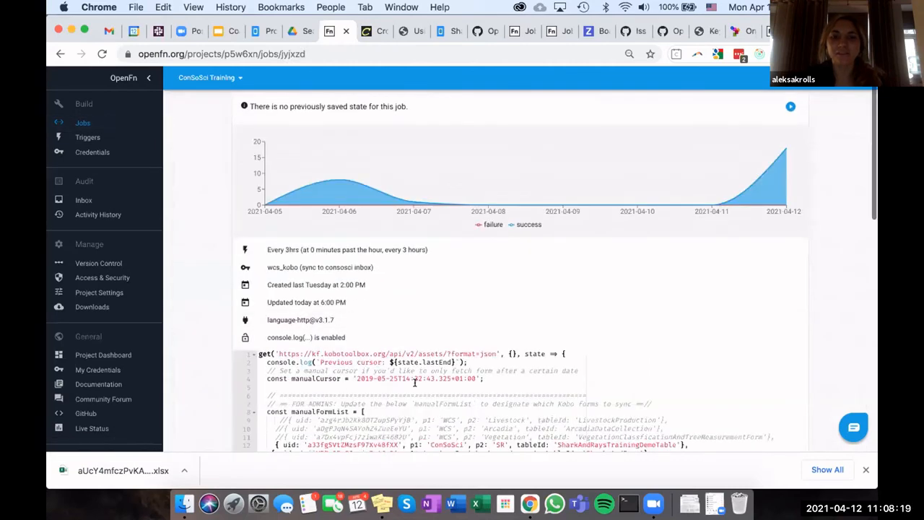
{"action": "scroll", "coordinate": [415, 382], "scroll_direction": "down", "scroll_amount": 2}
{"action": "scroll", "coordinate": [414, 382], "scroll_direction": "down", "scroll_amount": 1}
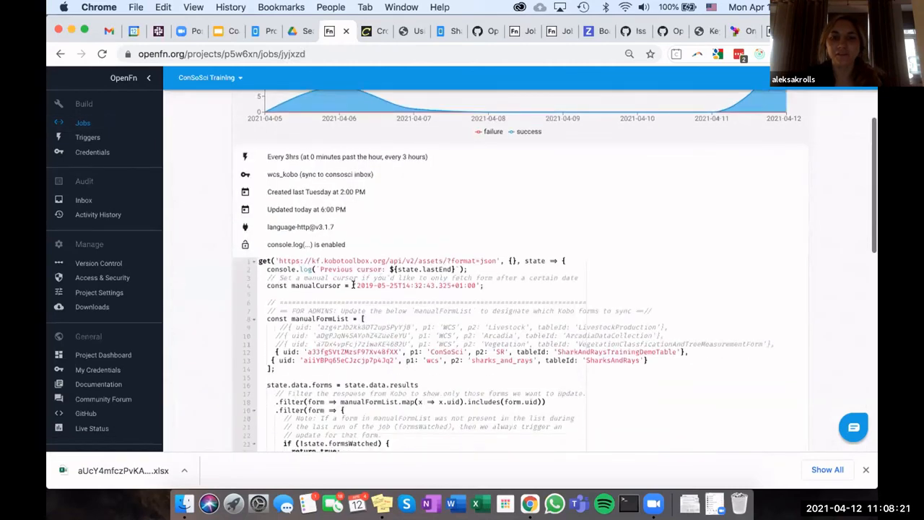
{"action": "left_click_drag", "start_coordinate": [475, 285], "coordinate": [357, 285]}
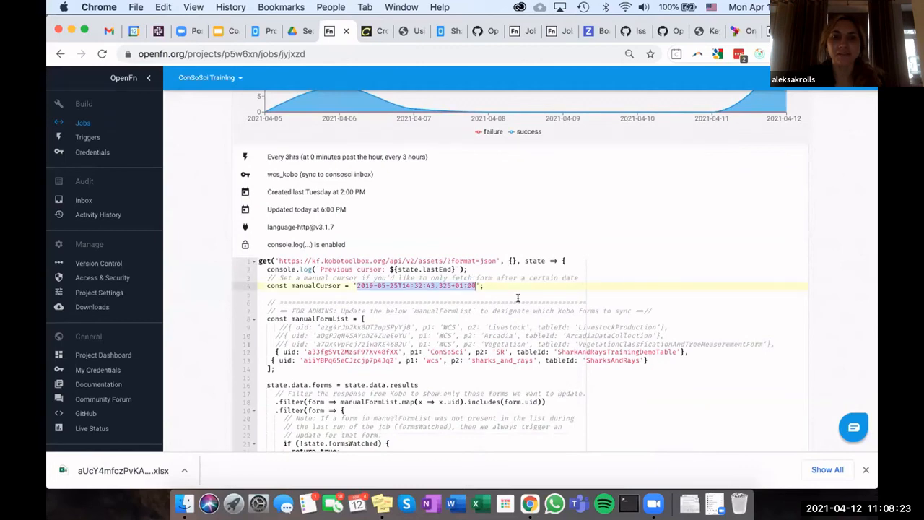
{"action": "left_click", "coordinate": [517, 298]}
Step: Review the manualFormList and the form filter code, and highlight the whole const manualCursor line
{"action": "scroll", "coordinate": [518, 299], "scroll_direction": "up", "scroll_amount": 6}
{"action": "scroll", "coordinate": [518, 297], "scroll_direction": "down", "scroll_amount": 6}
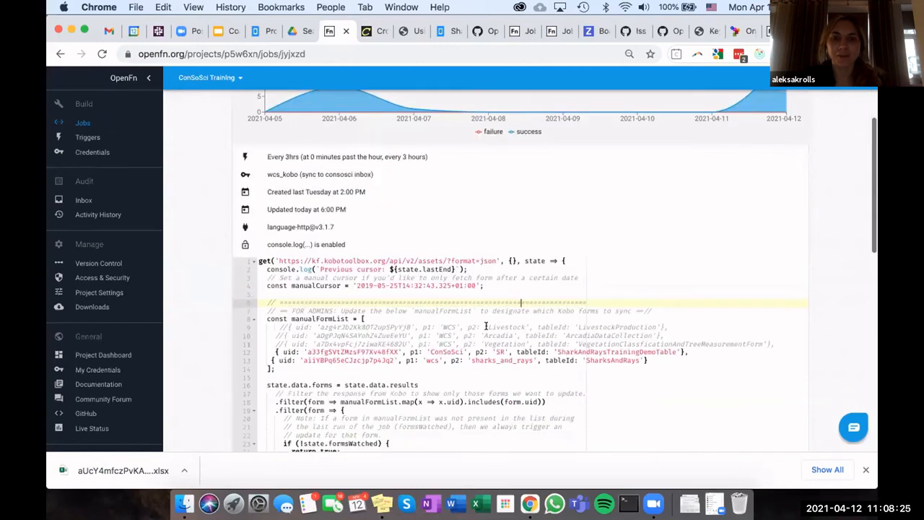
{"action": "scroll", "coordinate": [485, 326], "scroll_direction": "down", "scroll_amount": 4}
{"action": "scroll", "coordinate": [485, 326], "scroll_direction": "down", "scroll_amount": 2}
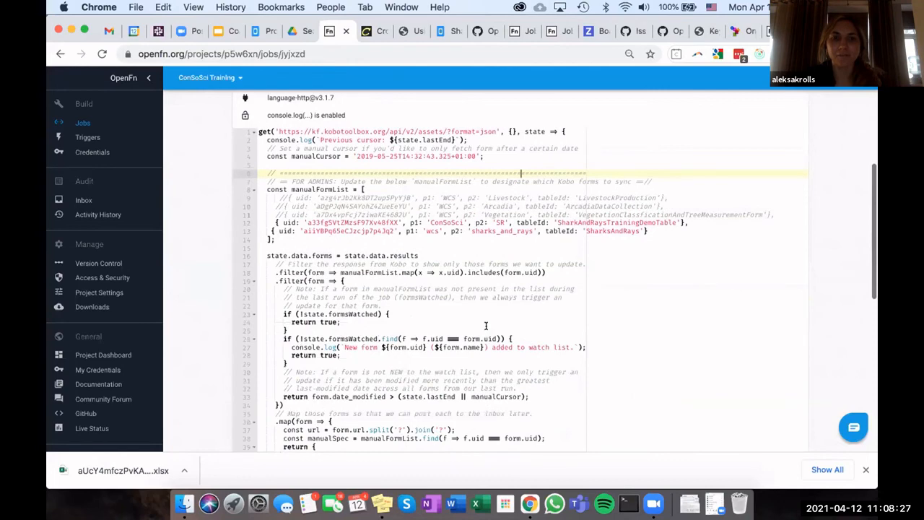
{"action": "scroll", "coordinate": [485, 327], "scroll_direction": "up", "scroll_amount": 7}
{"action": "triple_click", "coordinate": [261, 305]}
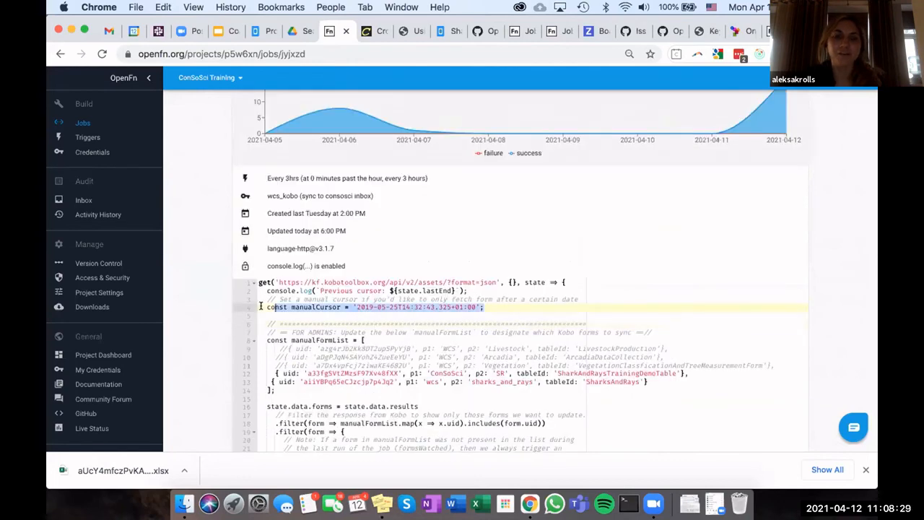
{"action": "scroll", "coordinate": [408, 323], "scroll_direction": "up", "scroll_amount": 2}
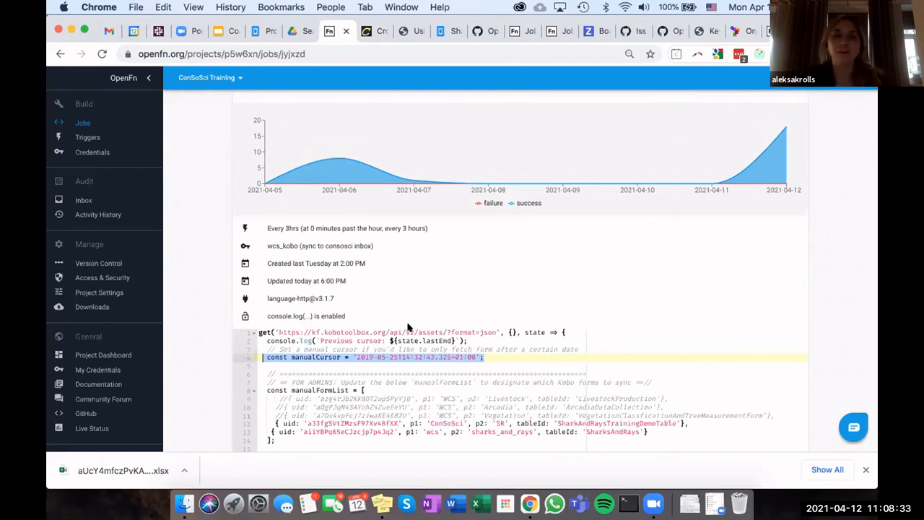
{"action": "scroll", "coordinate": [407, 327], "scroll_direction": "down", "scroll_amount": 2}
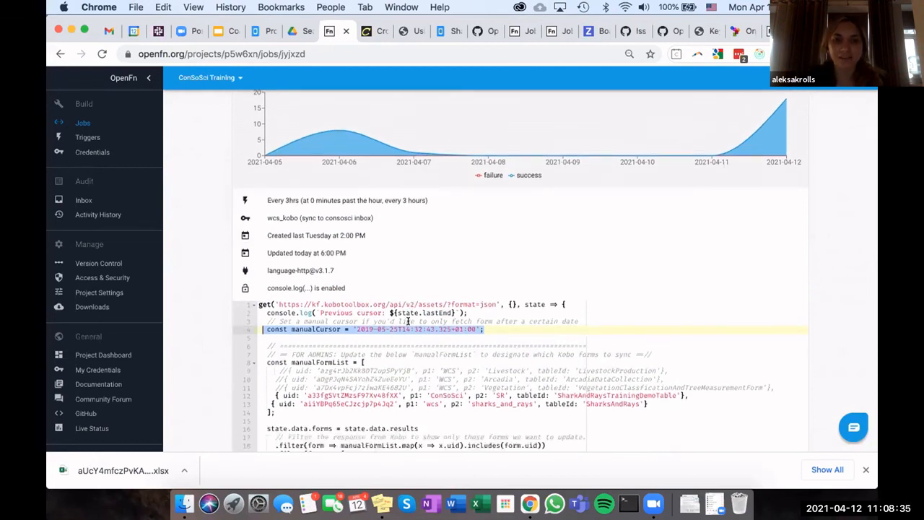
{"action": "scroll", "coordinate": [408, 321], "scroll_direction": "down", "scroll_amount": 3}
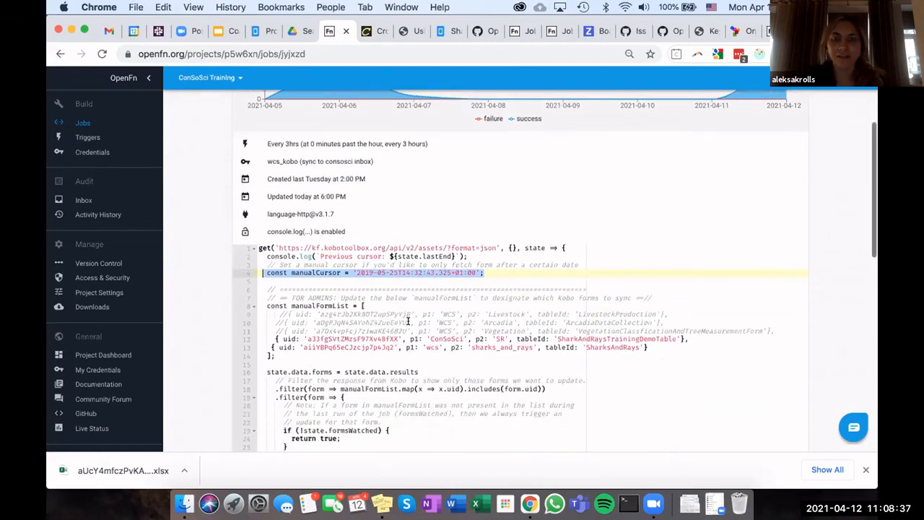
{"action": "scroll", "coordinate": [408, 321], "scroll_direction": "up", "scroll_amount": 3}
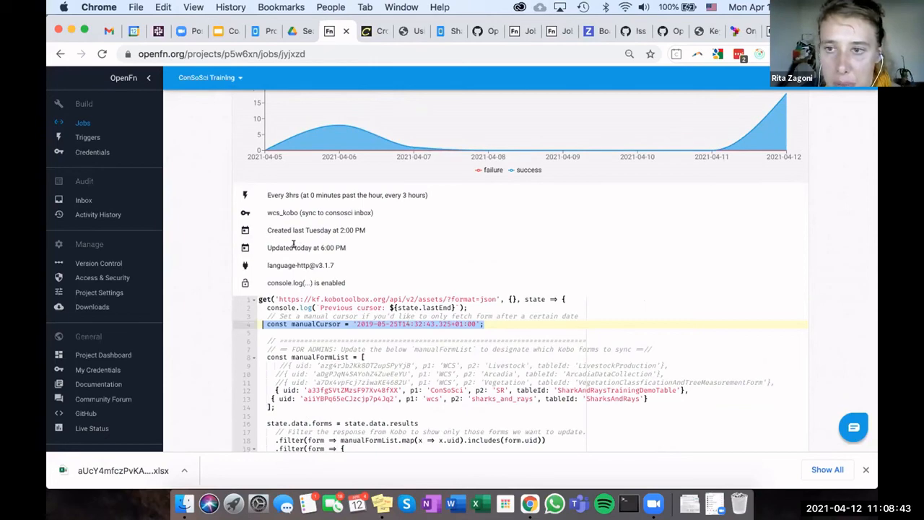
Step: Reopen the A1. Find Updated Kobo Forms job from the job list and highlight the manualFormList entry with tableId KoboTraining
{"action": "left_click", "coordinate": [114, 123]}
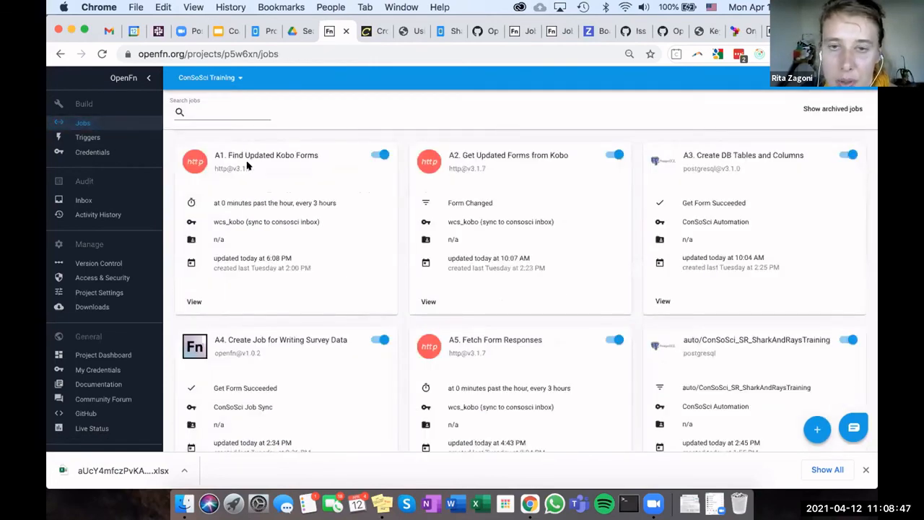
{"action": "left_click", "coordinate": [194, 299]}
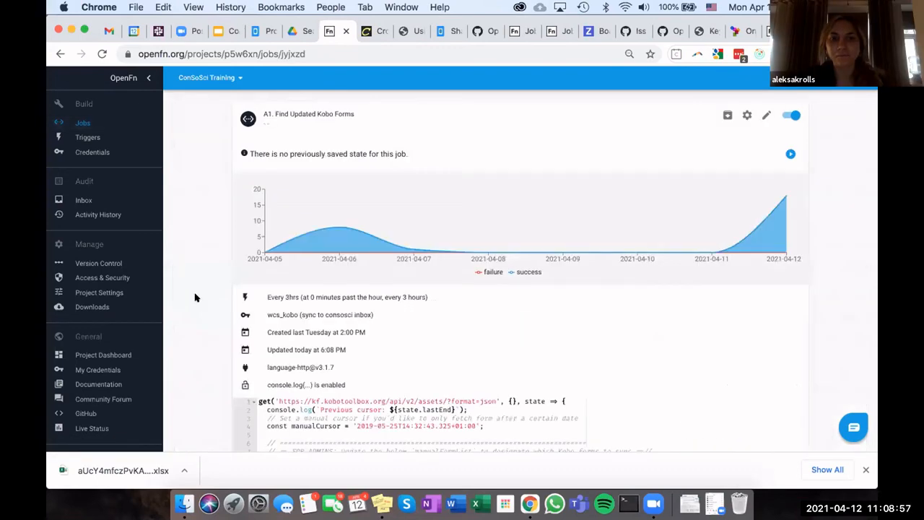
{"action": "scroll", "coordinate": [335, 380], "scroll_direction": "down", "scroll_amount": 1}
{"action": "scroll", "coordinate": [336, 380], "scroll_direction": "down", "scroll_amount": 2}
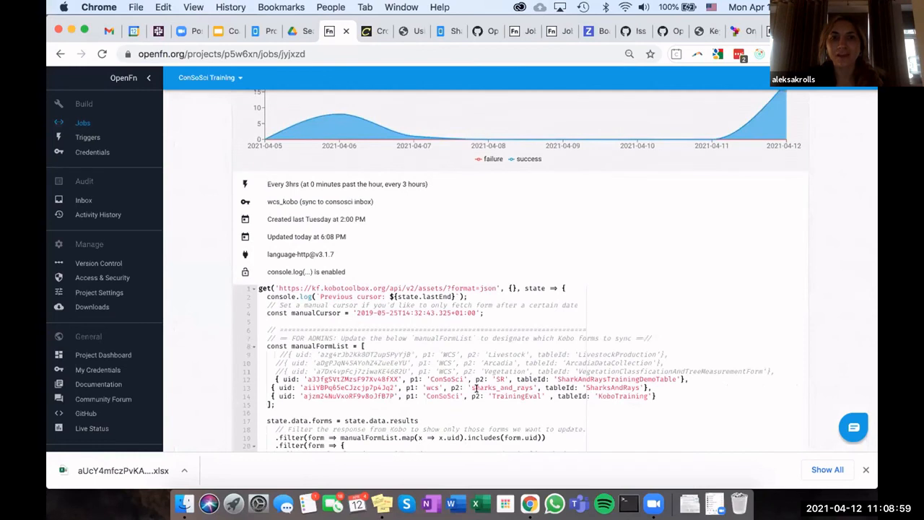
{"action": "left_click_drag", "start_coordinate": [657, 394], "coordinate": [266, 395]}
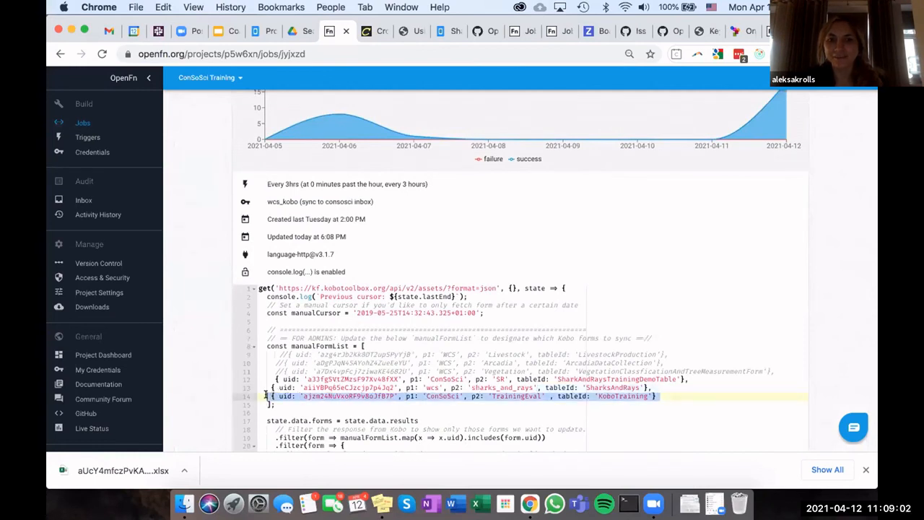
{"action": "left_click", "coordinate": [310, 395]}
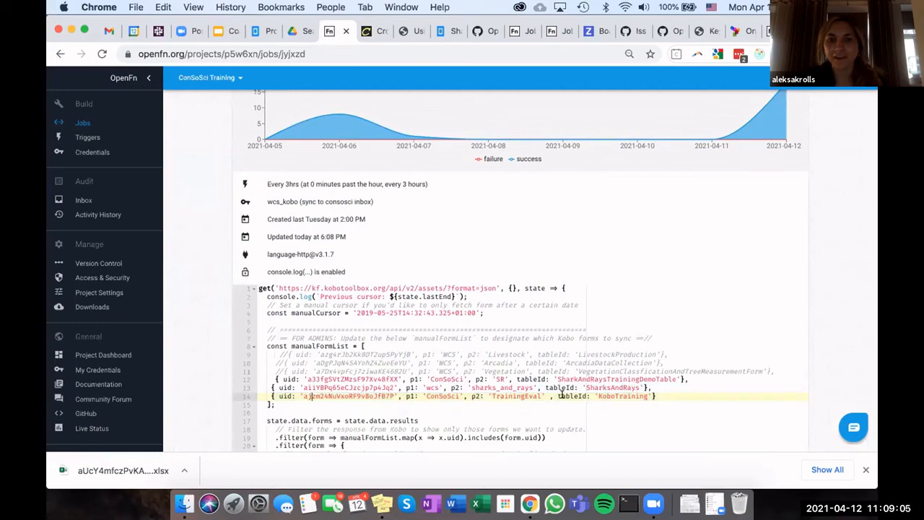
Step: Run the A1. Find Updated Kobo Forms job and open the resulting A3. Create DB Tables and Columns run rzd7ypzm from the activity history
{"action": "scroll", "coordinate": [560, 395], "scroll_direction": "up", "scroll_amount": 3}
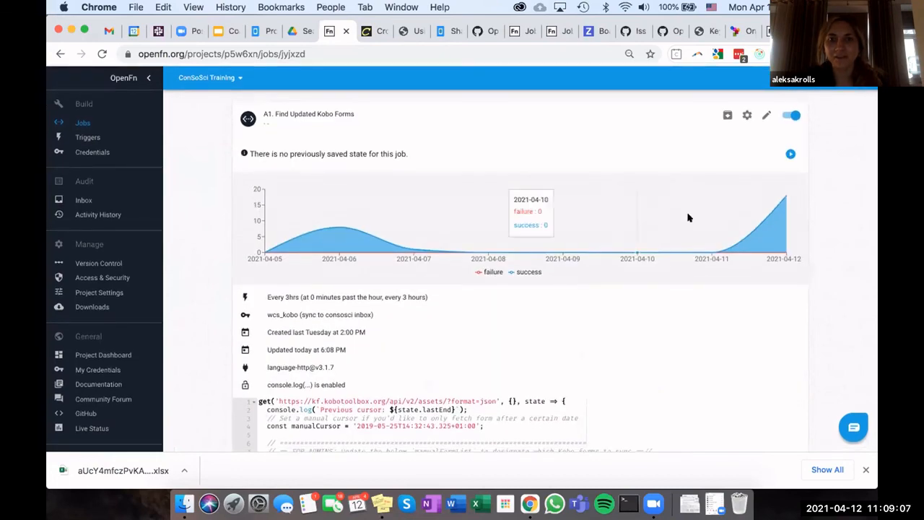
{"action": "left_click", "coordinate": [789, 154]}
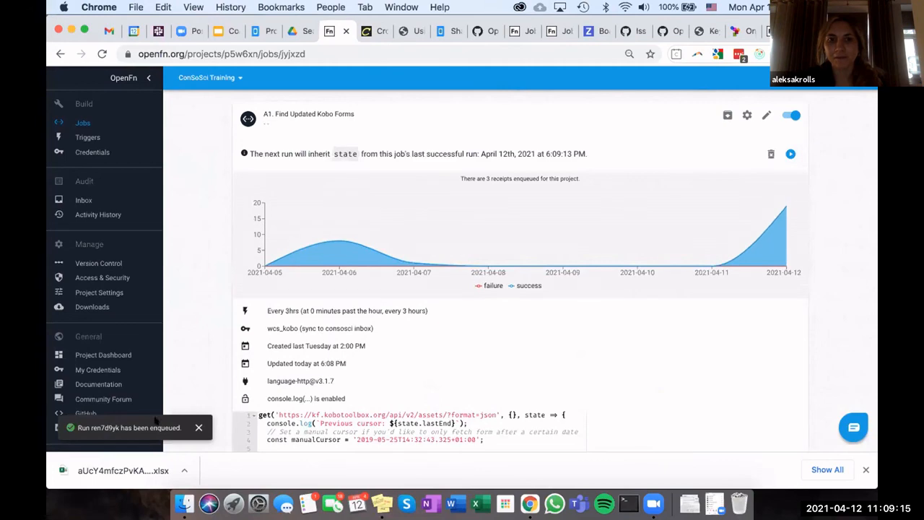
{"action": "left_click", "coordinate": [125, 216]}
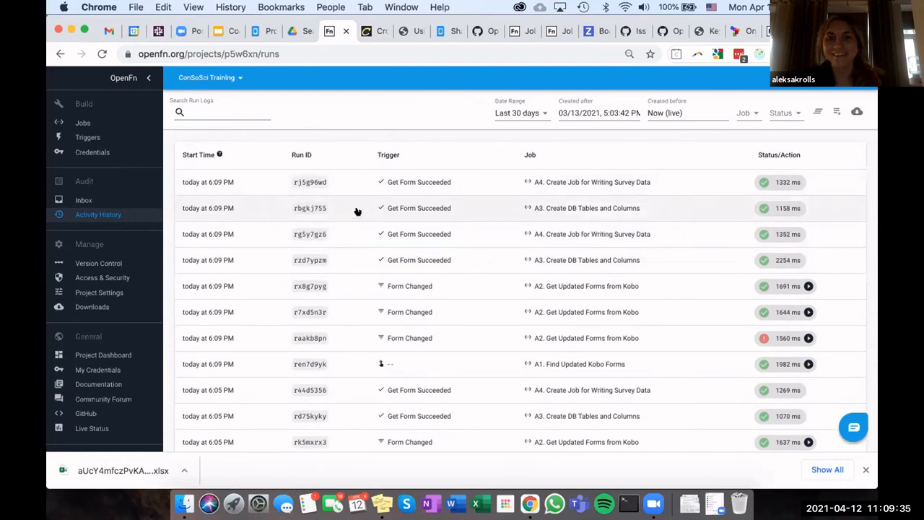
{"action": "left_click", "coordinate": [343, 258]}
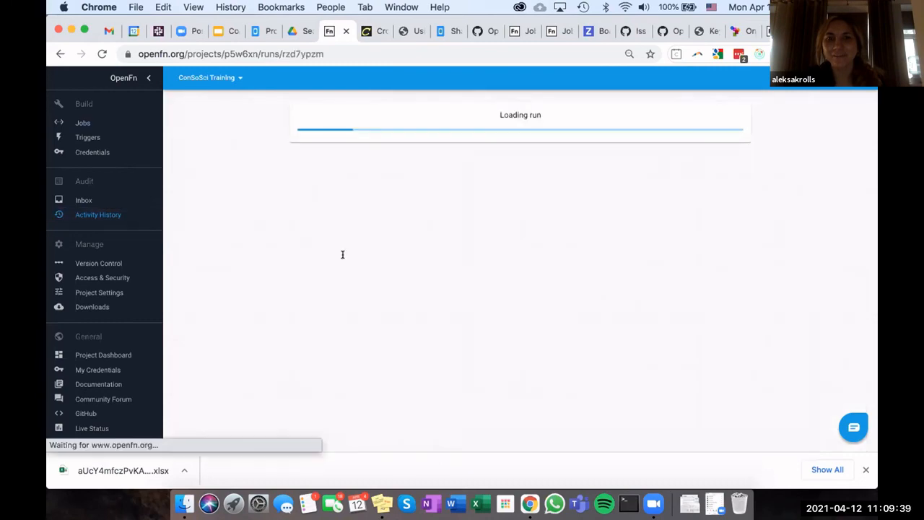
Step: Review the run rzd7ypzm log and highlight the table name consosci_trainingeval_kobotraining in its describe-table query
{"action": "scroll", "coordinate": [343, 288], "scroll_direction": "down", "scroll_amount": 1}
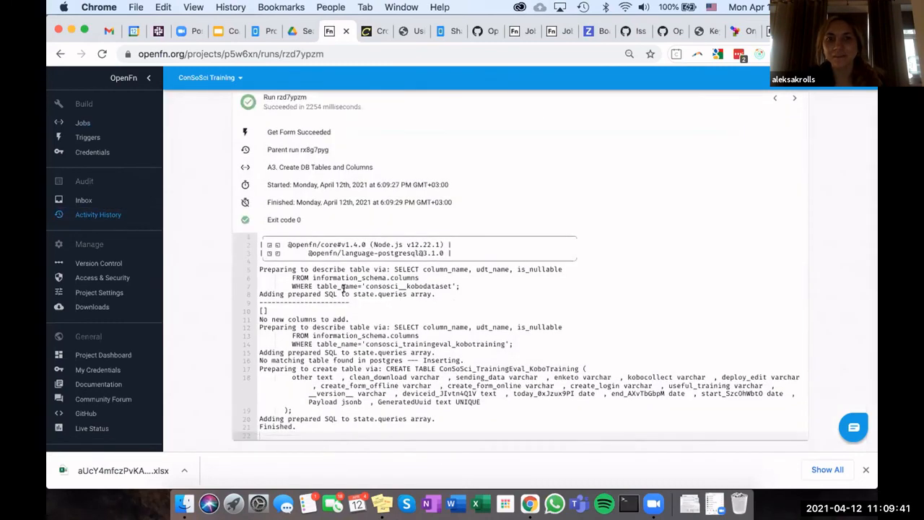
{"action": "left_click", "coordinate": [364, 340]}
{"action": "left_click", "coordinate": [506, 342], "text": "shift"}
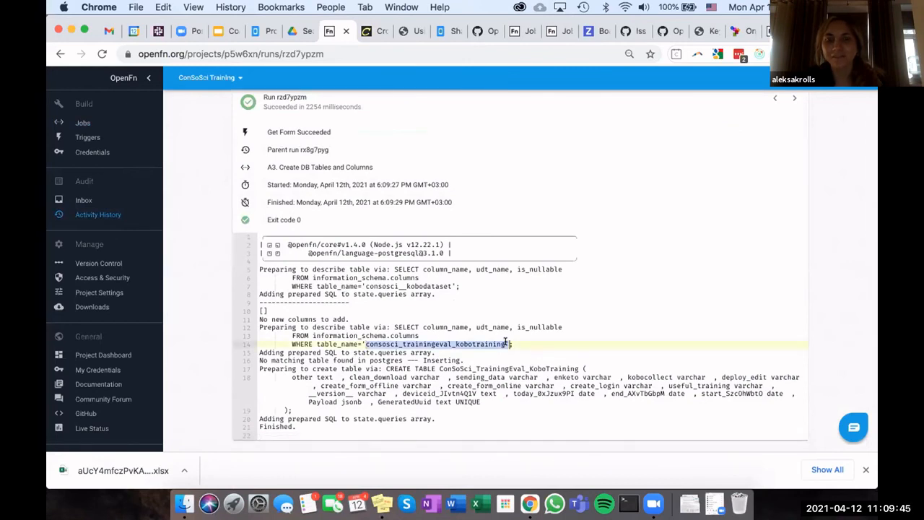
{"action": "left_click", "coordinate": [495, 358]}
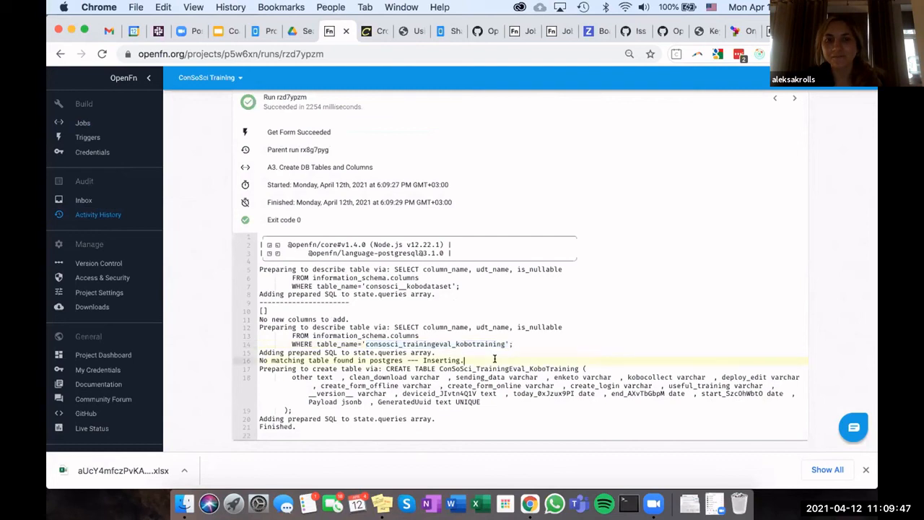
Step: Highlight the whole CREATE TABLE ConSoSci_TrainingEval_KoboTraining statement with its column definitions in the run log
{"action": "left_click", "coordinate": [382, 368]}
{"action": "left_click", "coordinate": [484, 402], "text": "shift"}
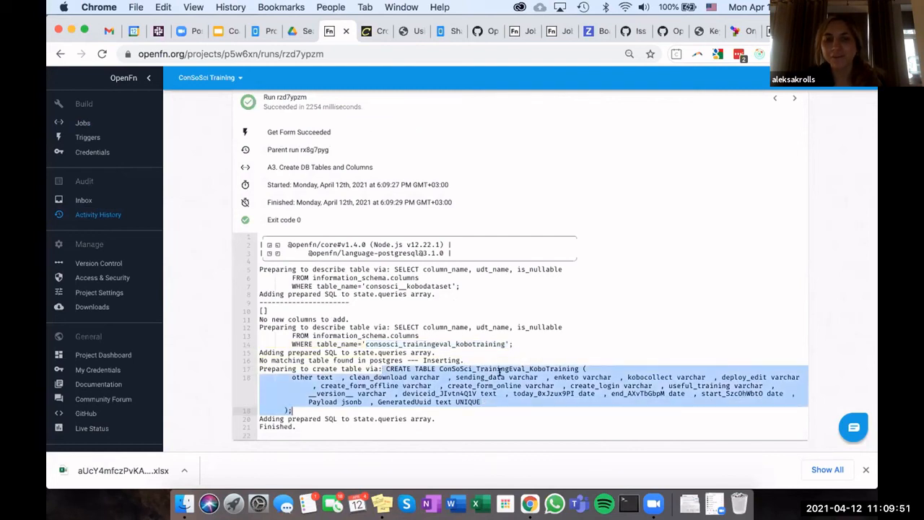
{"action": "left_click", "coordinate": [499, 378]}
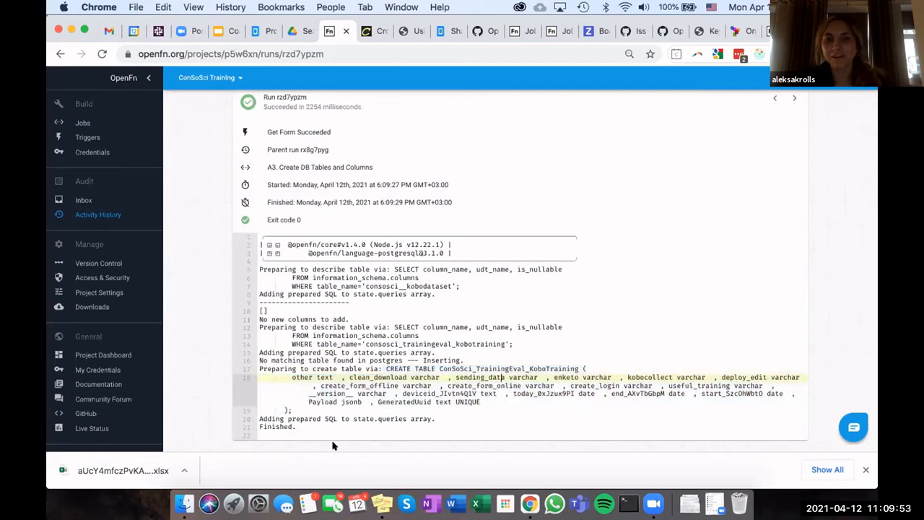
{"action": "left_click_drag", "start_coordinate": [311, 424], "coordinate": [269, 369]}
{"action": "left_click", "coordinate": [318, 363]}
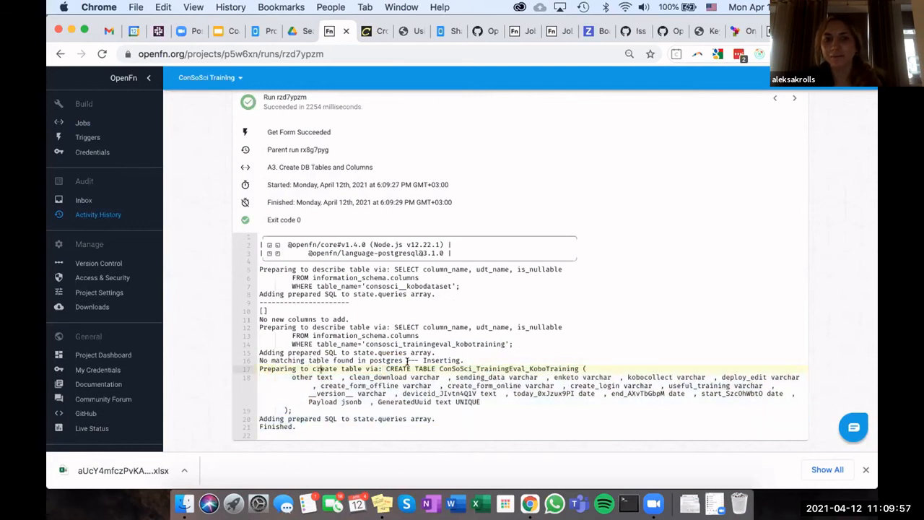
{"action": "left_click", "coordinate": [386, 368]}
{"action": "left_click", "coordinate": [397, 402], "text": "shift"}
{"action": "left_click_drag", "start_coordinate": [397, 404], "coordinate": [398, 409]}
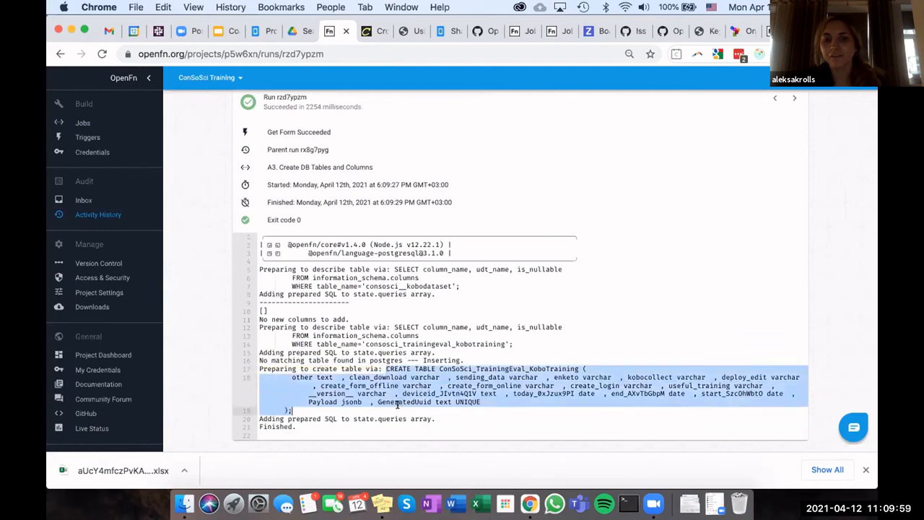
Step: Open the A4. Create Job for Writing Survey Data run rg5y7gz6 and copy the job name auto/ConSoSci_TrainingEval_KoboTraining from its log
{"action": "left_click", "coordinate": [108, 215]}
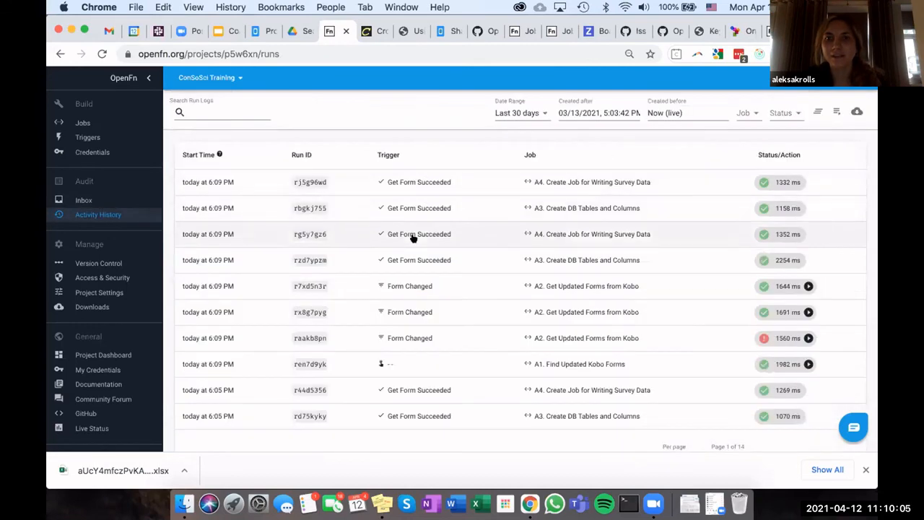
{"action": "left_click", "coordinate": [413, 238]}
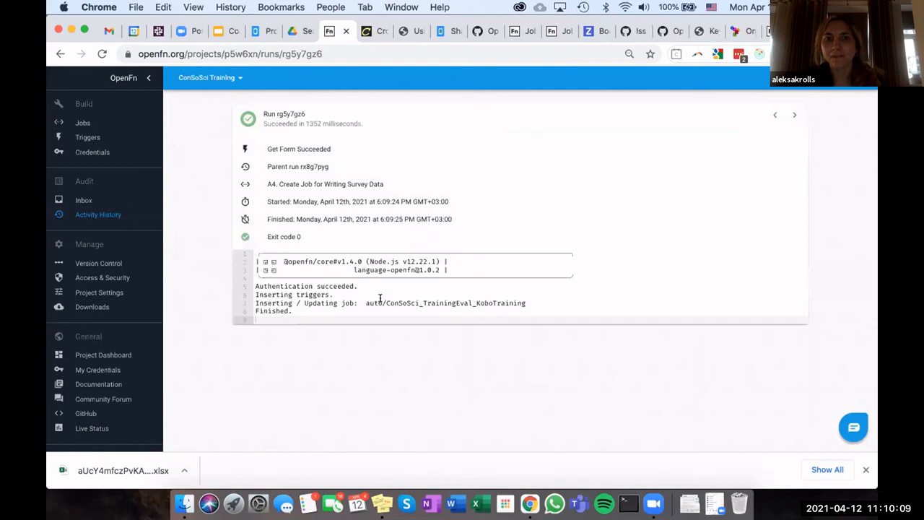
{"action": "left_click", "coordinate": [366, 303]}
{"action": "key", "text": "shift+End"}
{"action": "key", "text": "super+c"}
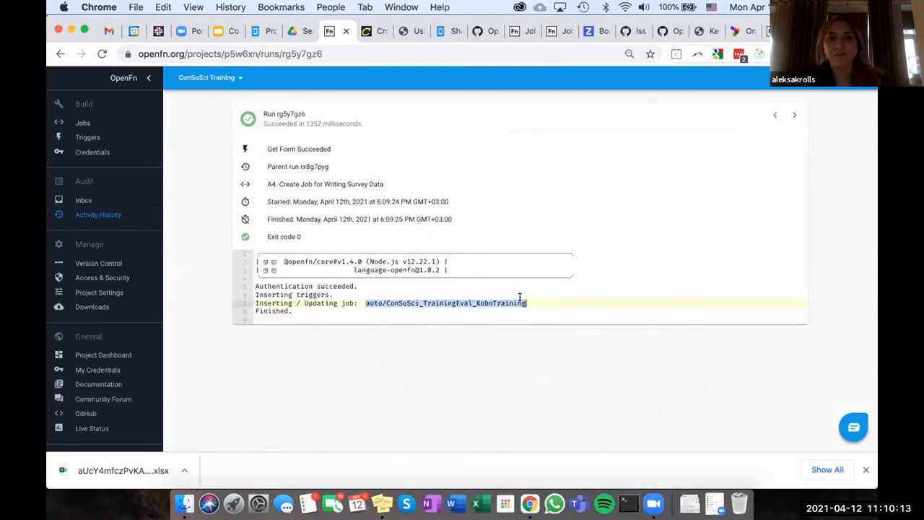
Step: Search the job list for the copied job name and open the auto/ConSoSci_TrainingEval_KoboTraining job
{"action": "left_click", "coordinate": [83, 123]}
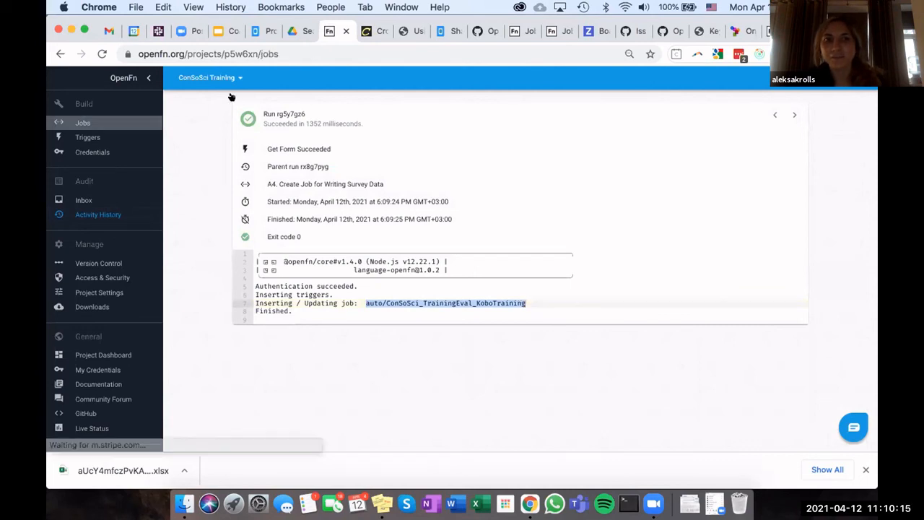
{"action": "left_click", "coordinate": [226, 103]}
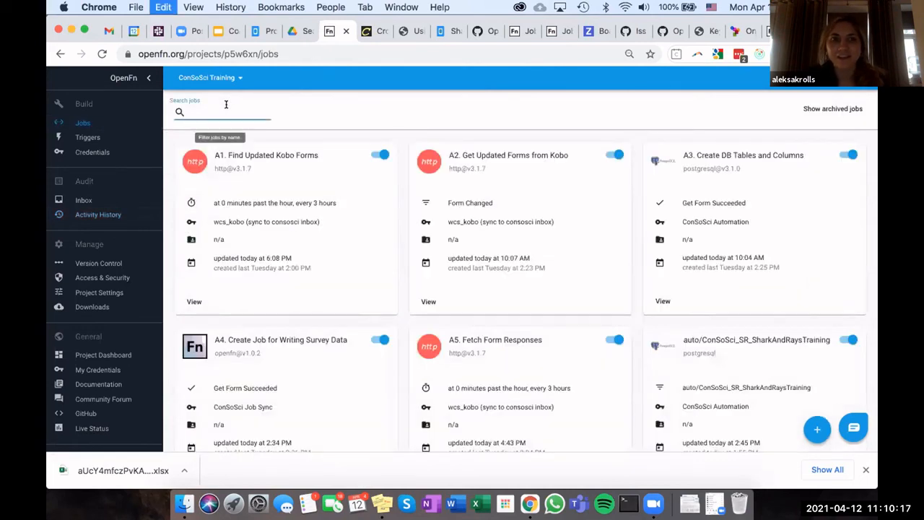
{"action": "key", "text": "super+v"}
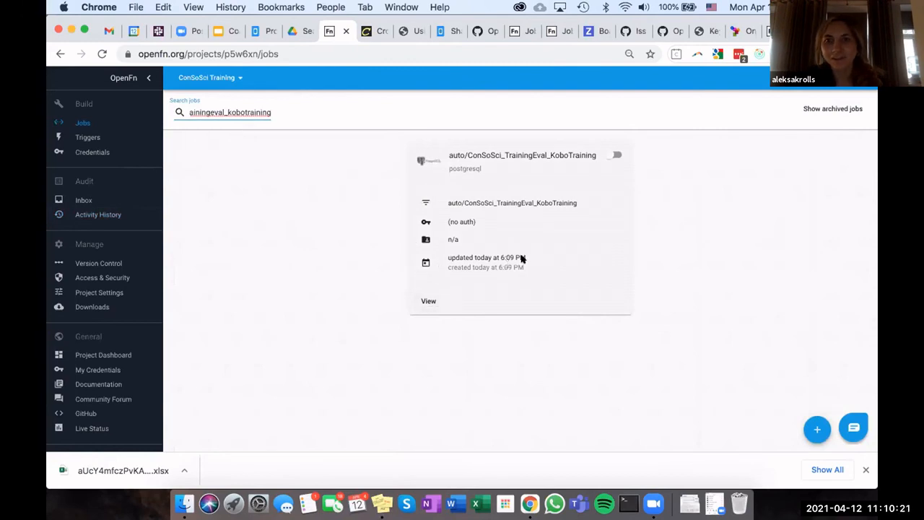
{"action": "left_click", "coordinate": [429, 300]}
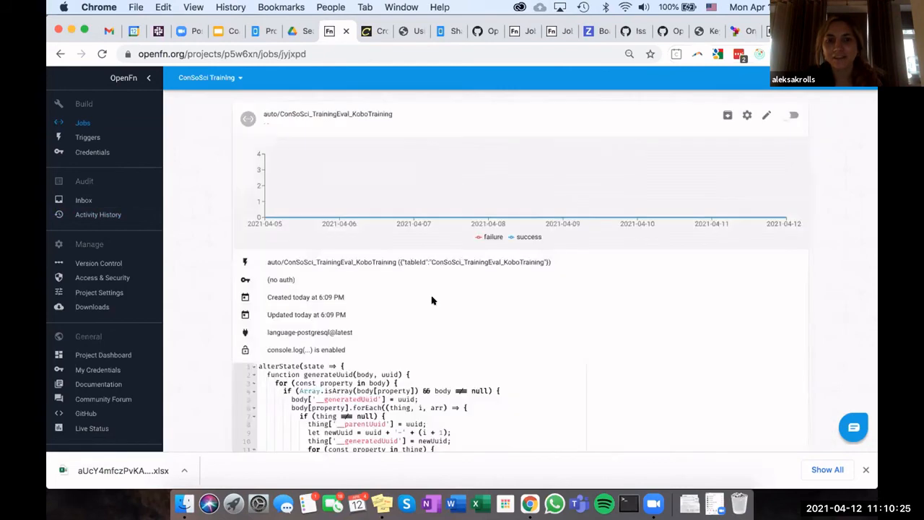
Step: Examine the job's trigger, settings and code, highlighting part of the upsert for the ConSoSci_TrainingEval_KoboTraining table
{"action": "scroll", "coordinate": [431, 300], "scroll_direction": "down", "scroll_amount": 5}
{"action": "scroll", "coordinate": [432, 298], "scroll_direction": "down", "scroll_amount": 2}
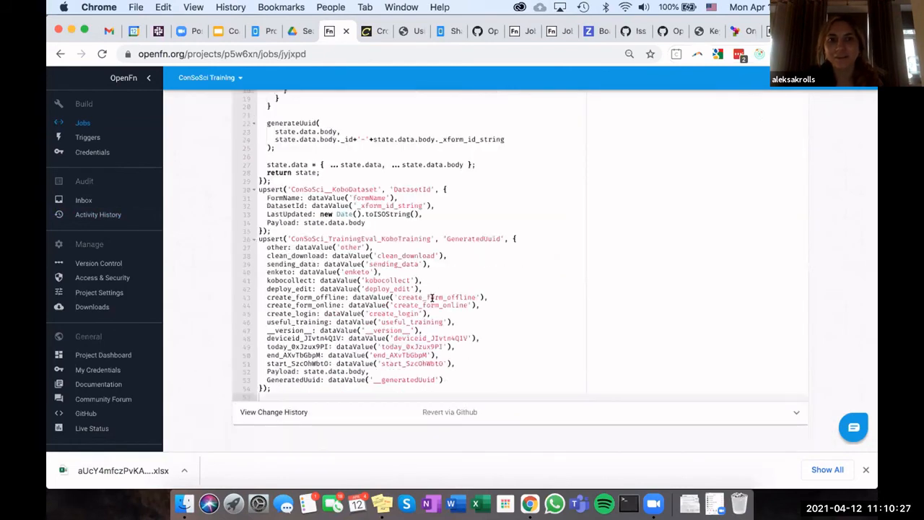
{"action": "left_click_drag", "start_coordinate": [259, 238], "coordinate": [312, 281]}
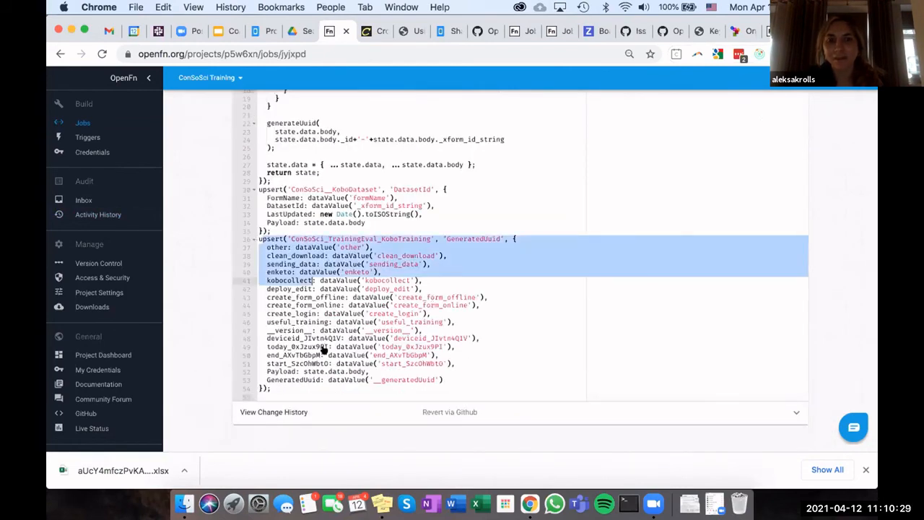
{"action": "left_click_drag", "start_coordinate": [323, 349], "coordinate": [330, 406]}
{"action": "left_click", "coordinate": [330, 363]}
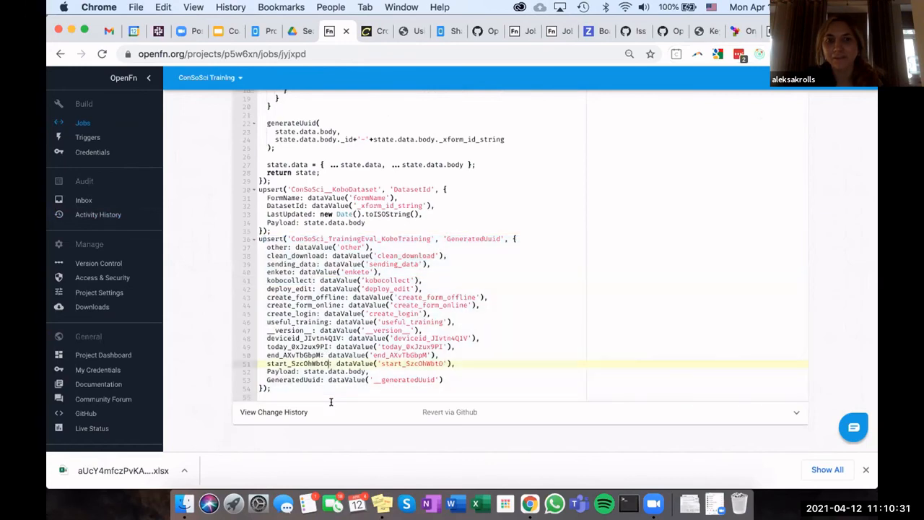
{"action": "left_click", "coordinate": [322, 385]}
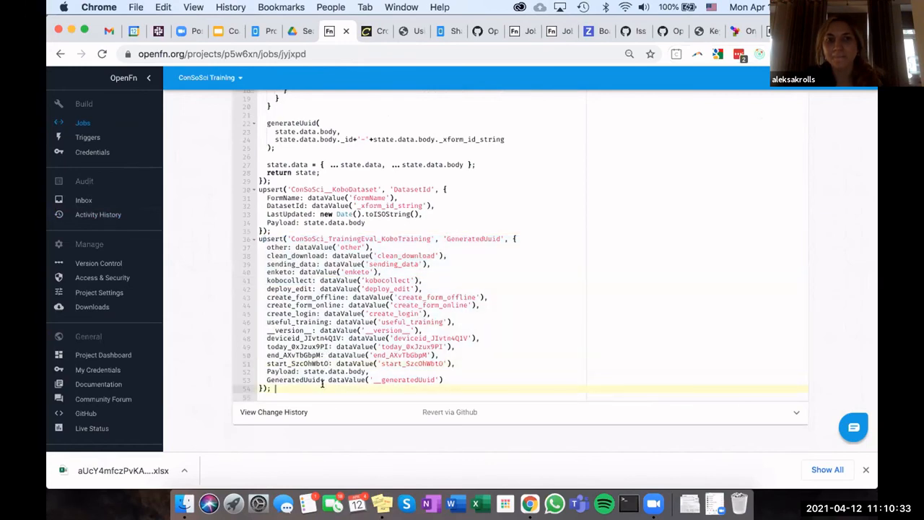
{"action": "scroll", "coordinate": [323, 384], "scroll_direction": "up", "scroll_amount": 3}
{"action": "scroll", "coordinate": [323, 384], "scroll_direction": "up", "scroll_amount": 10}
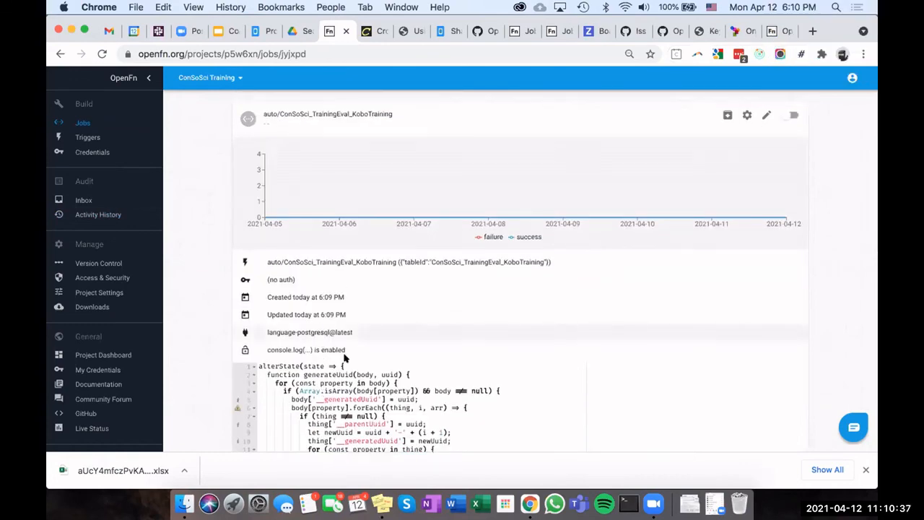
{"action": "scroll", "coordinate": [344, 357], "scroll_direction": "down", "scroll_amount": 10}
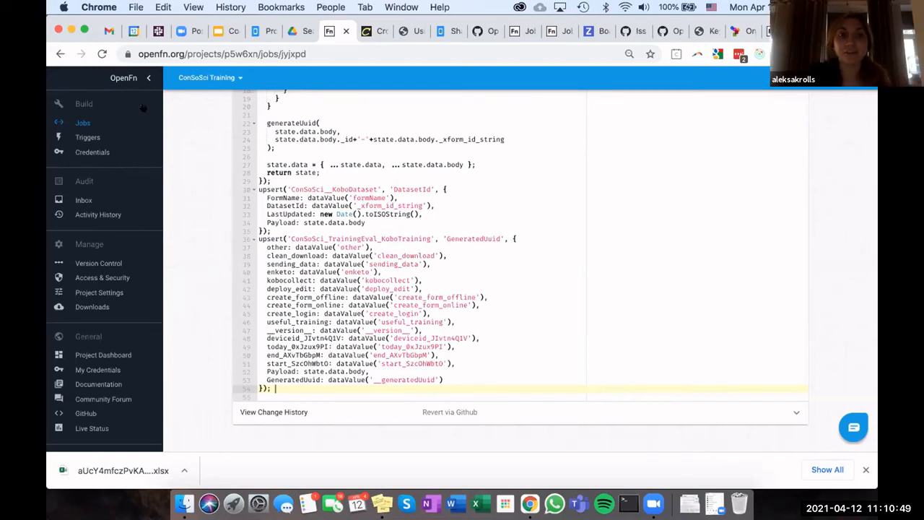
Step: Return to the activity history, open the A3 run rbgkj755 and highlight the table name consosci_sr_sharkandraystrainingdemotable_sales in its log
{"action": "left_click", "coordinate": [60, 54]}
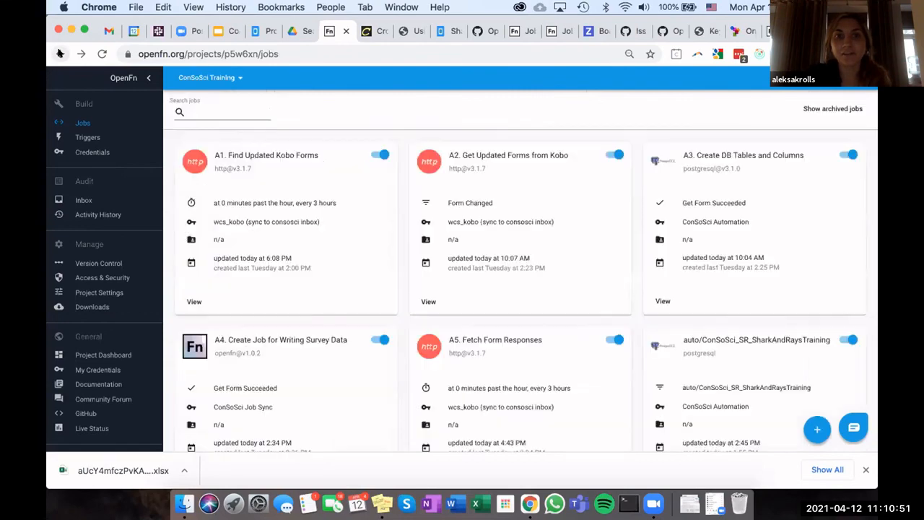
{"action": "left_click", "coordinate": [60, 54]}
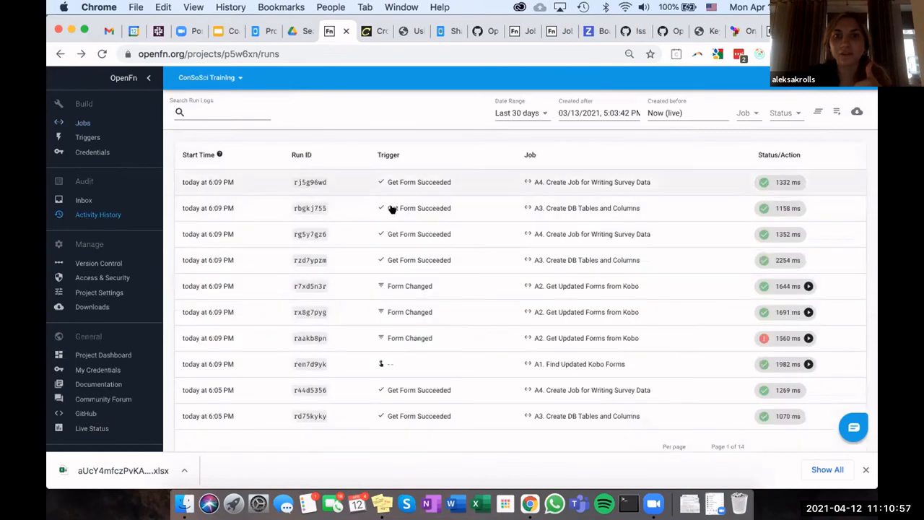
{"action": "left_click", "coordinate": [394, 208]}
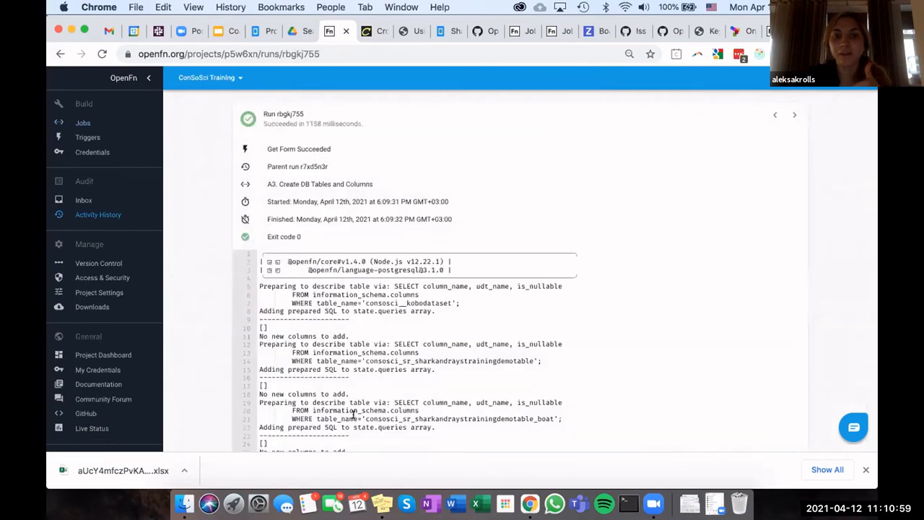
{"action": "scroll", "coordinate": [353, 413], "scroll_direction": "down", "scroll_amount": 5}
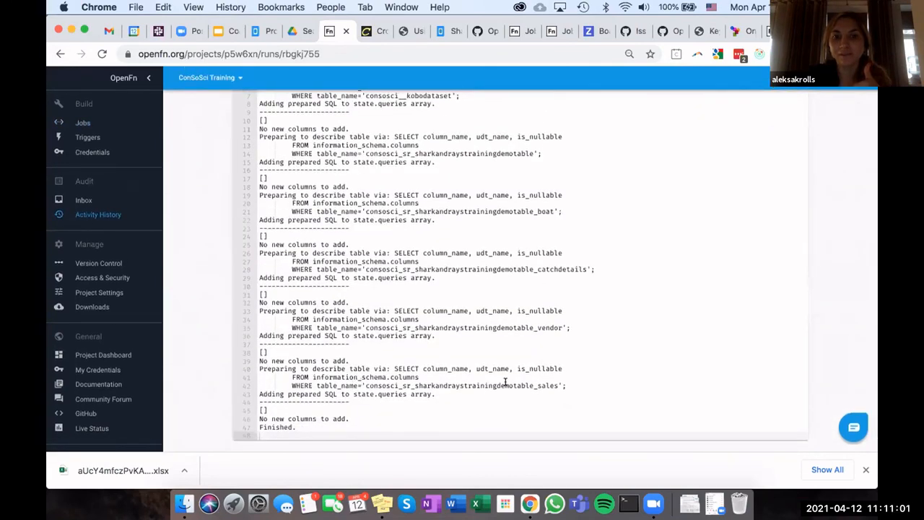
{"action": "left_click_drag", "start_coordinate": [365, 385], "coordinate": [558, 384]}
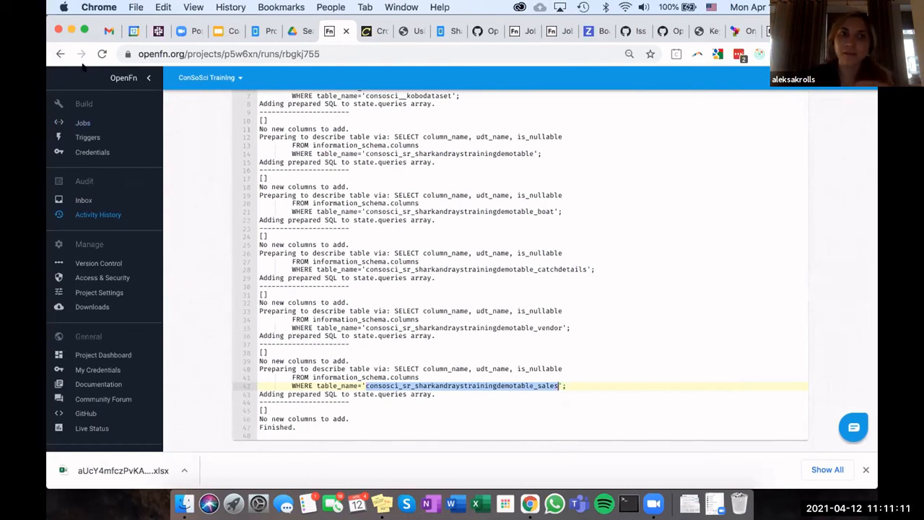
Step: Go to the job list and filter the jobs by "aut"
{"action": "left_click", "coordinate": [61, 56]}
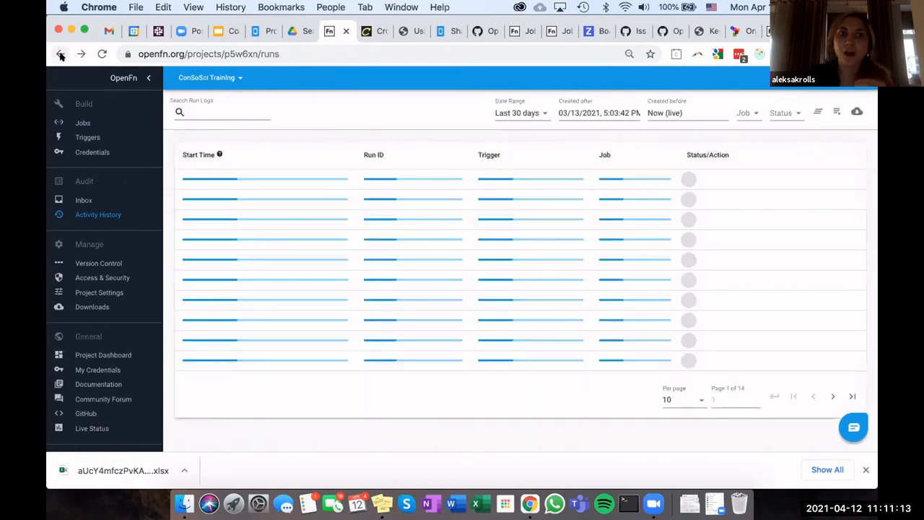
{"action": "left_click", "coordinate": [100, 123]}
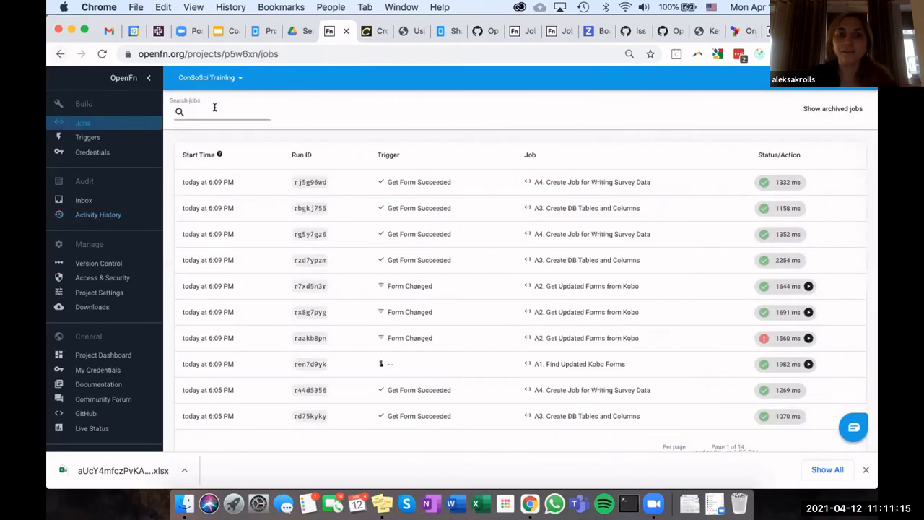
{"action": "left_click", "coordinate": [214, 108]}
{"action": "type", "text": "aut"}
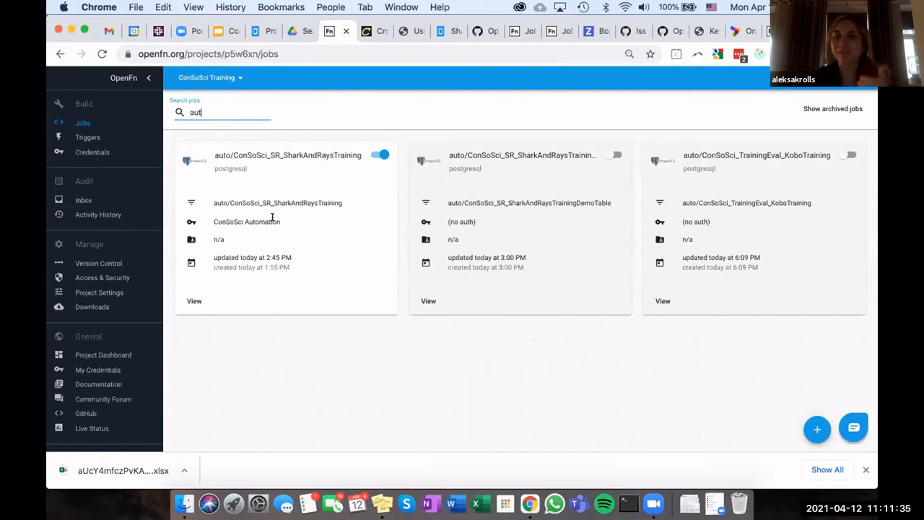
Step: Highlight the ConSoSci Automation credential and the remaining details of the auto/ConSoSci_SR_SharkAndRaysTraining job
{"action": "triple_click", "coordinate": [208, 217]}
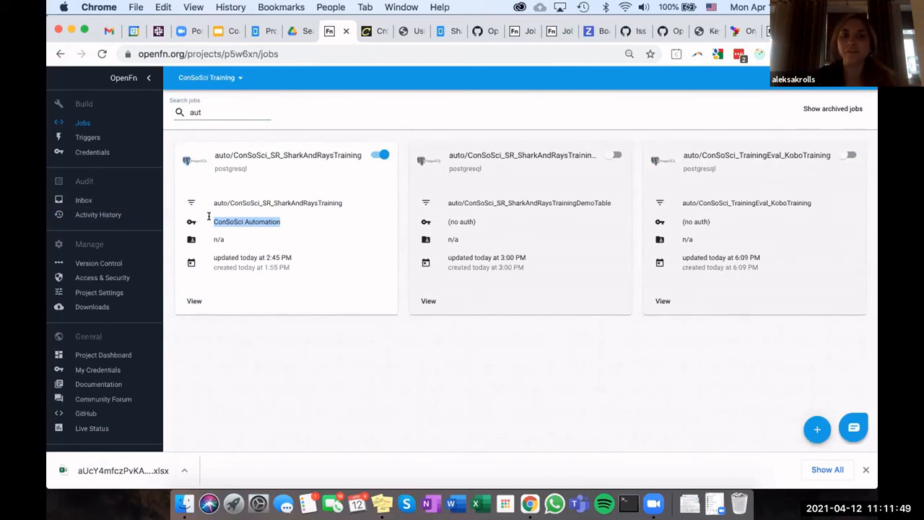
{"action": "left_click_drag", "start_coordinate": [214, 155], "coordinate": [223, 155]}
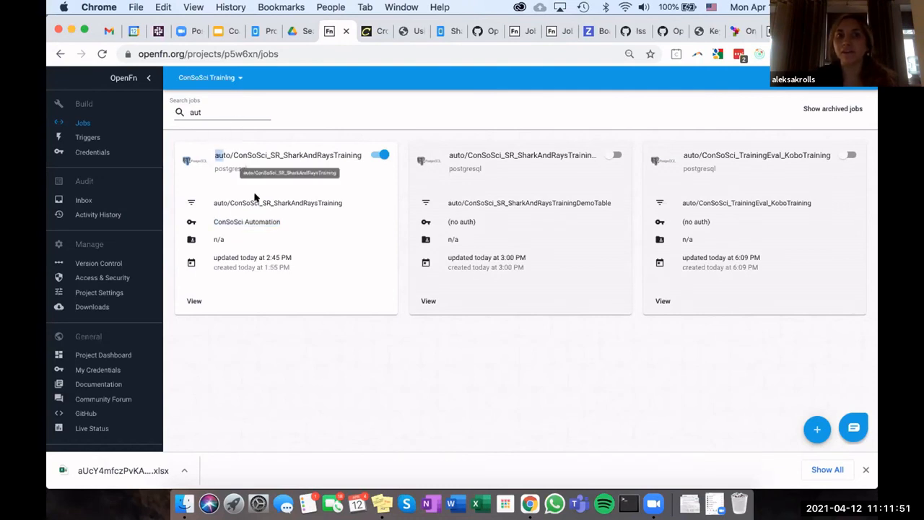
{"action": "left_click_drag", "start_coordinate": [254, 197], "coordinate": [280, 280]}
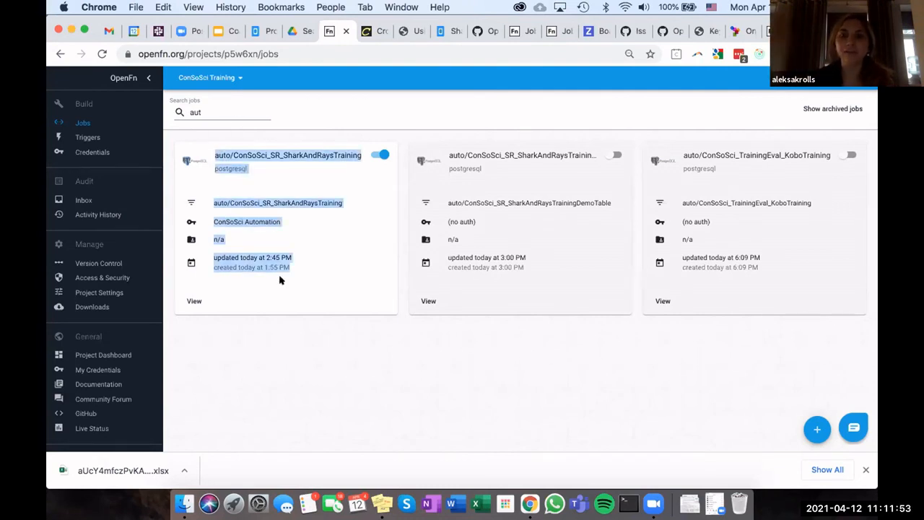
{"action": "left_click", "coordinate": [280, 280]}
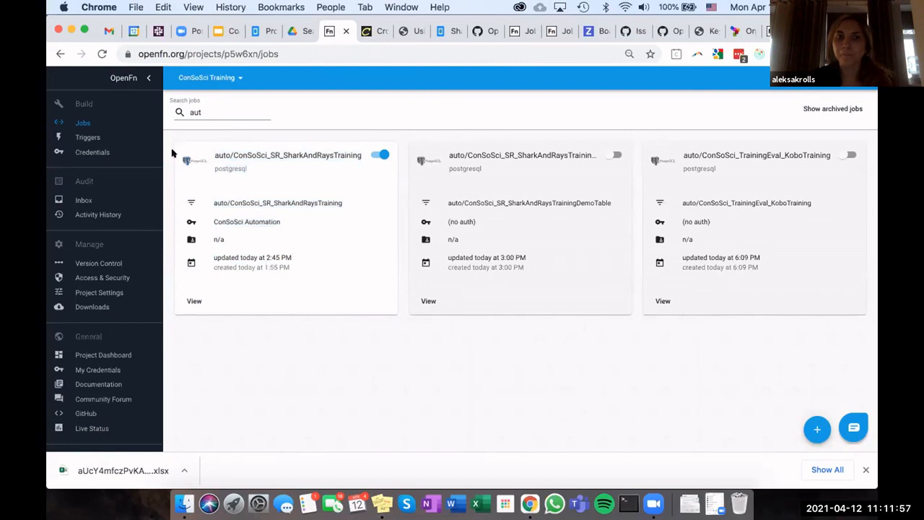
Step: Clear the job search filter and browse the full job list to the A5. Fetch Form Responses job
{"action": "left_click", "coordinate": [119, 122]}
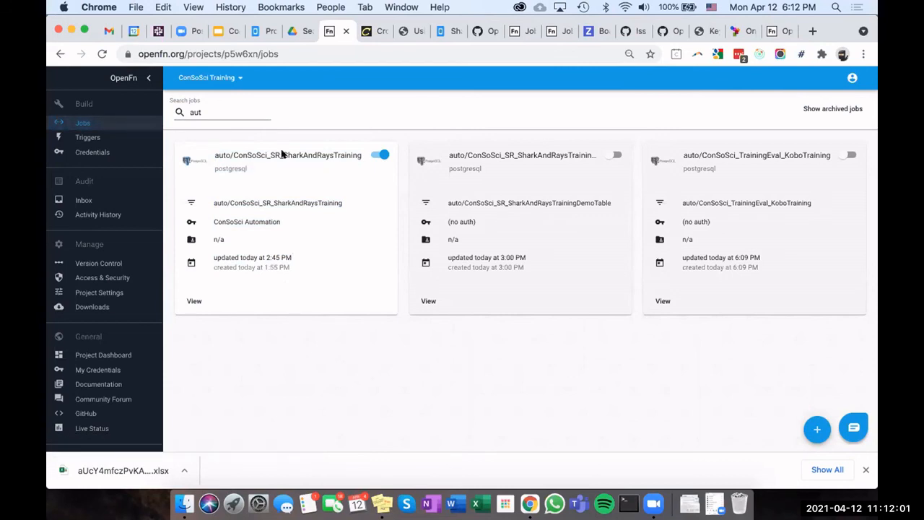
{"action": "left_click", "coordinate": [241, 112]}
{"action": "key", "text": "BackSpace"}
{"action": "key", "text": "BackSpace"}
{"action": "key", "text": "BackSpace"}
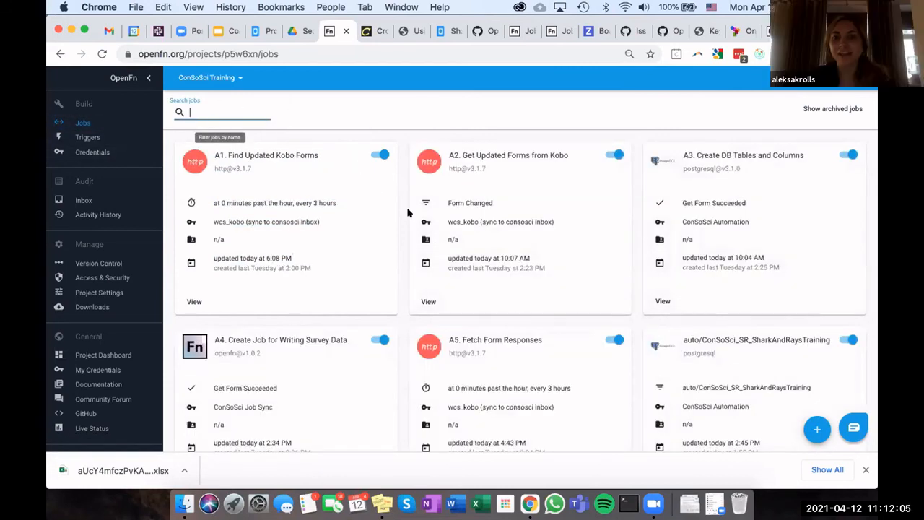
{"action": "scroll", "coordinate": [433, 246], "scroll_direction": "down", "scroll_amount": 2}
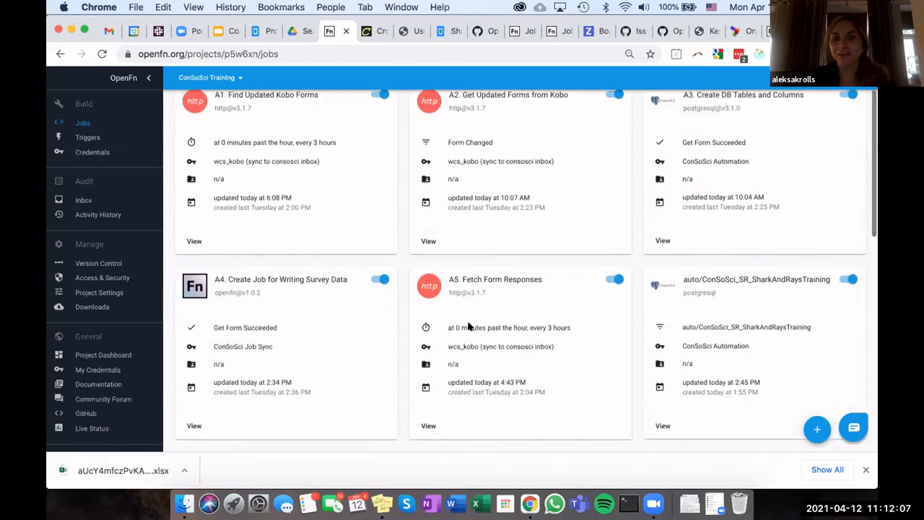
Step: Open the A5. Fetch Form Responses job from the job list and go to its code
{"action": "scroll", "coordinate": [488, 312], "scroll_direction": "up", "scroll_amount": 1}
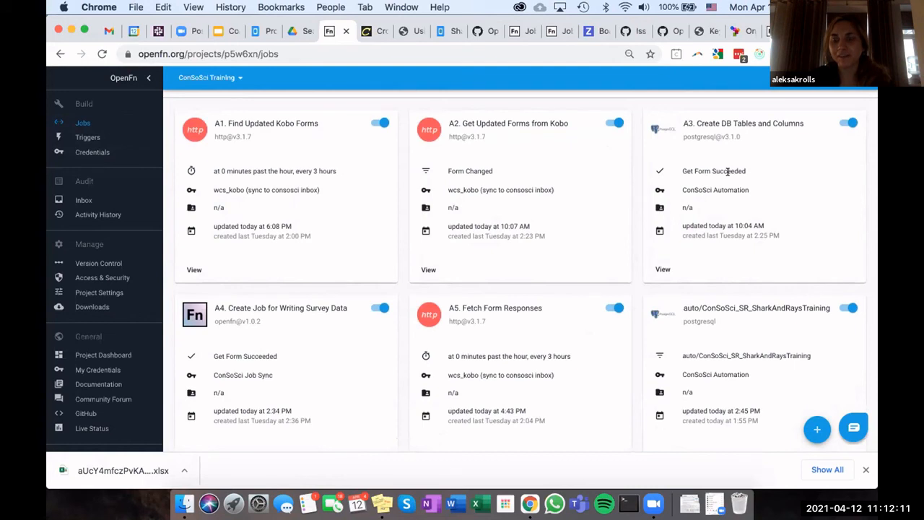
{"action": "scroll", "coordinate": [289, 350], "scroll_direction": "down", "scroll_amount": 1}
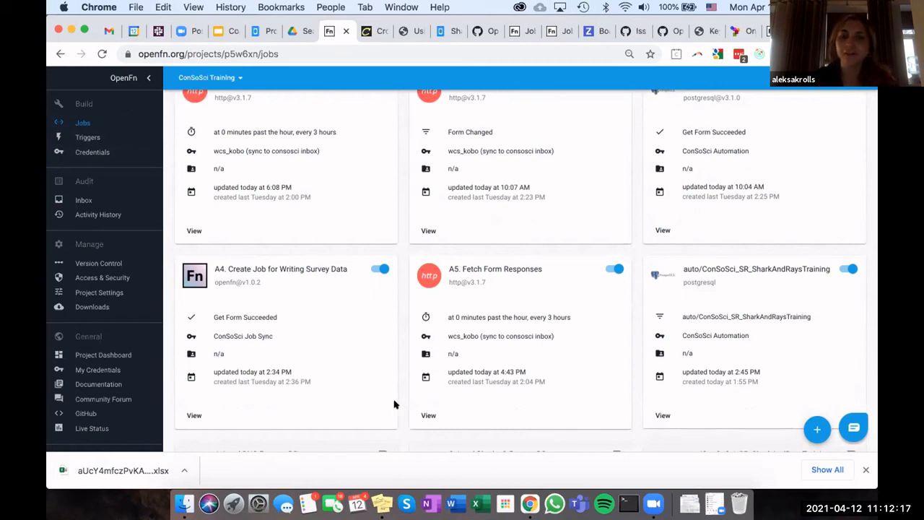
{"action": "left_click", "coordinate": [429, 414]}
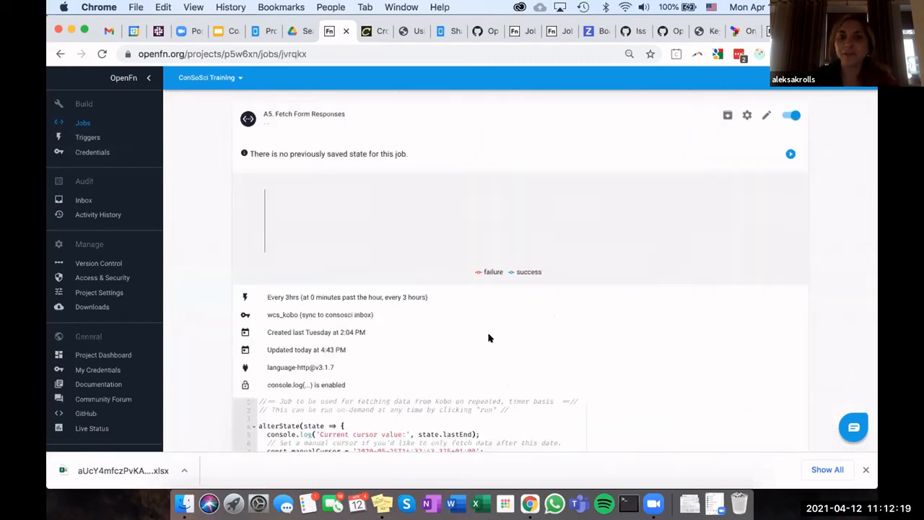
{"action": "scroll", "coordinate": [488, 334], "scroll_direction": "down", "scroll_amount": 4}
{"action": "scroll", "coordinate": [489, 331], "scroll_direction": "down", "scroll_amount": 3}
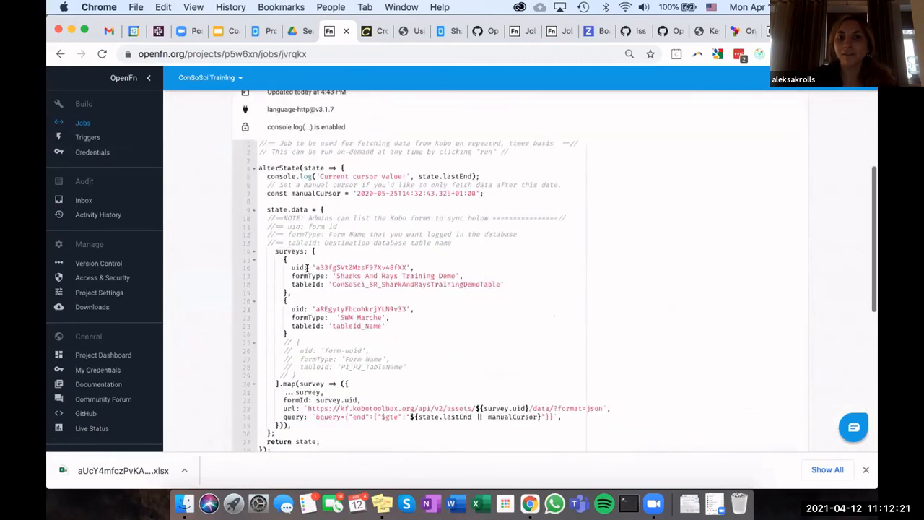
Step: Highlight the first survey's uid and the tableId lines of both surveys in the job code
{"action": "left_click_drag", "start_coordinate": [281, 269], "coordinate": [293, 302]}
{"action": "left_click", "coordinate": [293, 302]}
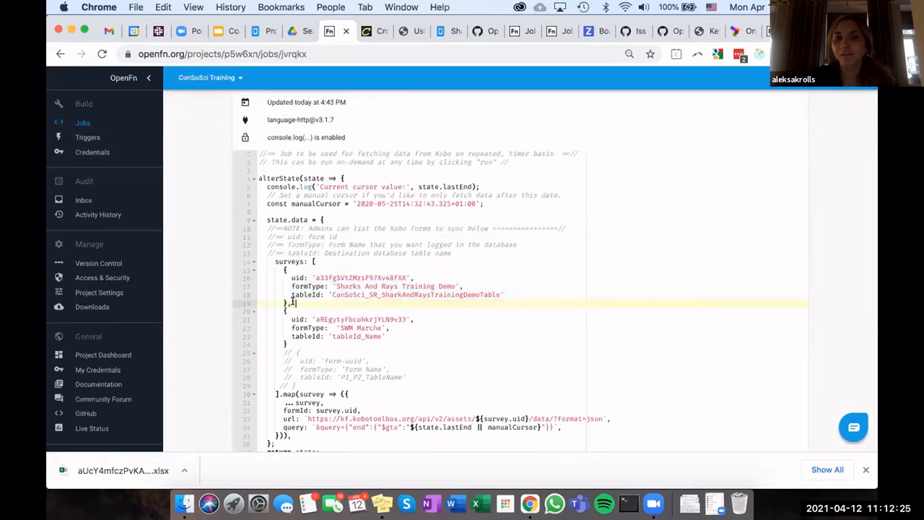
{"action": "scroll", "coordinate": [293, 302], "scroll_direction": "down", "scroll_amount": 1}
{"action": "left_click_drag", "start_coordinate": [290, 261], "coordinate": [409, 261]}
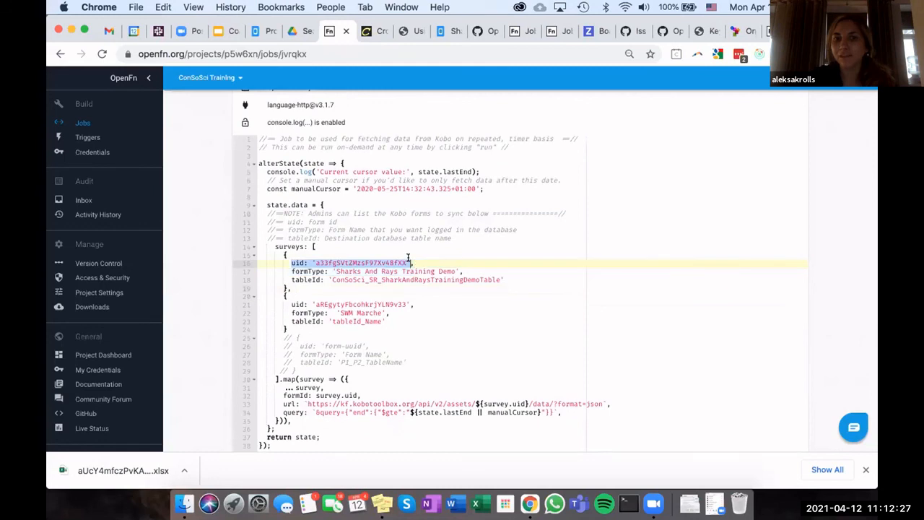
{"action": "left_click_drag", "start_coordinate": [289, 320], "coordinate": [390, 318]}
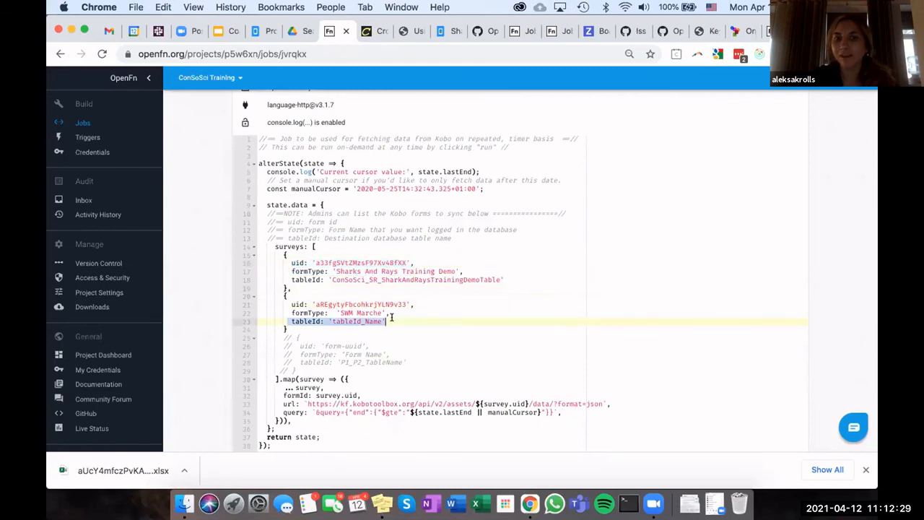
{"action": "left_click", "coordinate": [300, 276]}
{"action": "left_click_drag", "start_coordinate": [288, 279], "coordinate": [508, 275]}
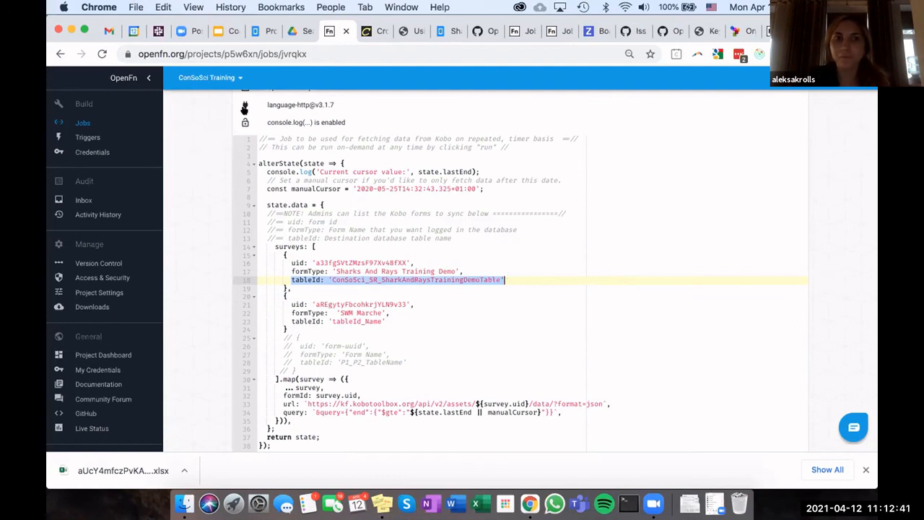
Step: Go to the inbox, open message mj4b4amm and expand its message body
{"action": "left_click", "coordinate": [121, 123]}
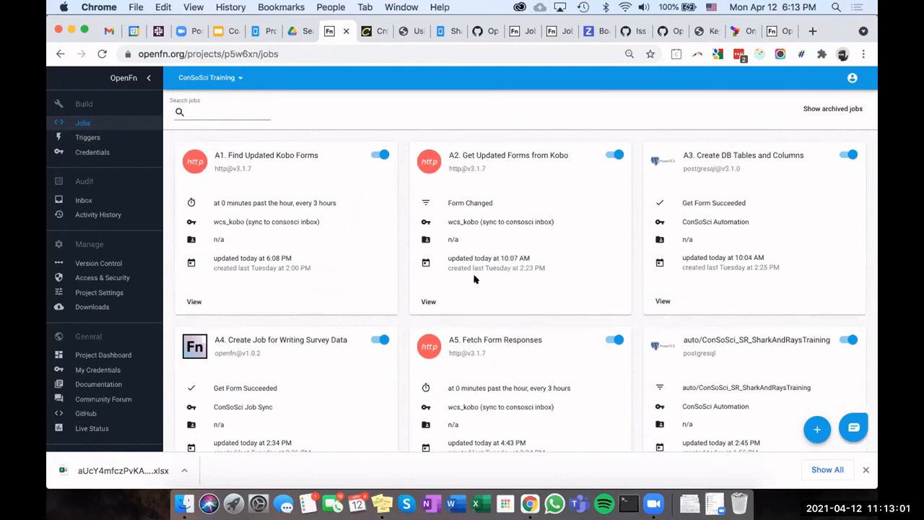
{"action": "left_click", "coordinate": [101, 201]}
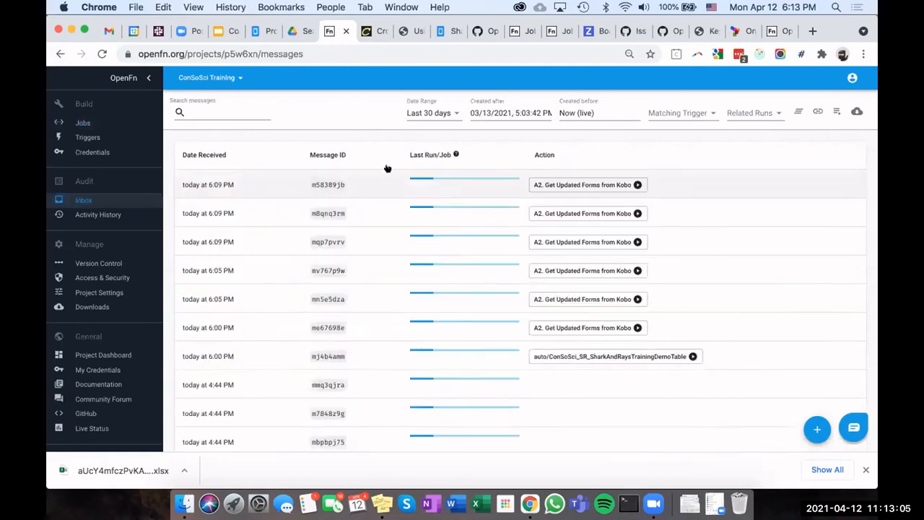
{"action": "scroll", "coordinate": [342, 219], "scroll_direction": "down", "scroll_amount": 3}
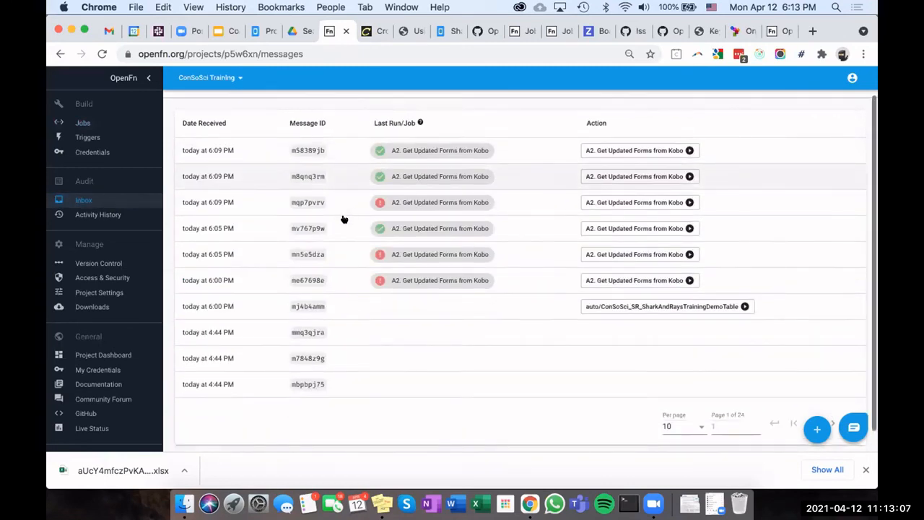
{"action": "left_click", "coordinate": [314, 287]}
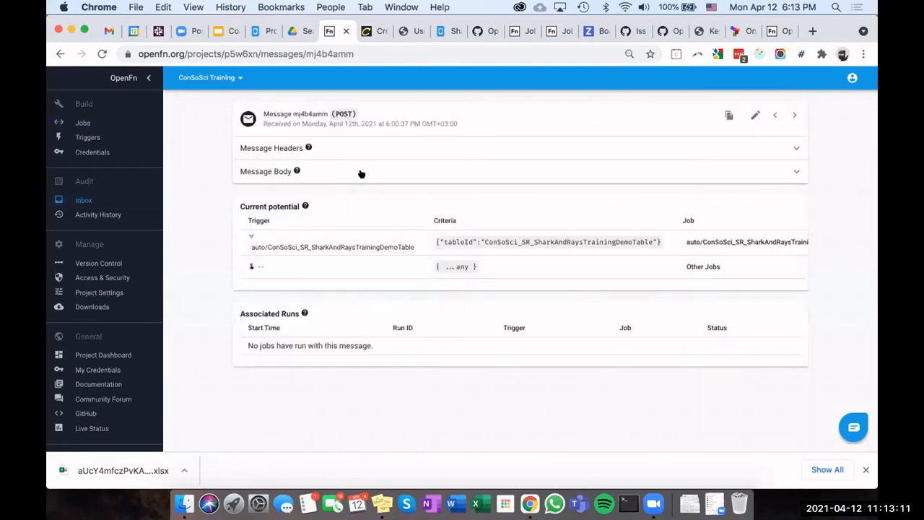
{"action": "left_click", "coordinate": [361, 173]}
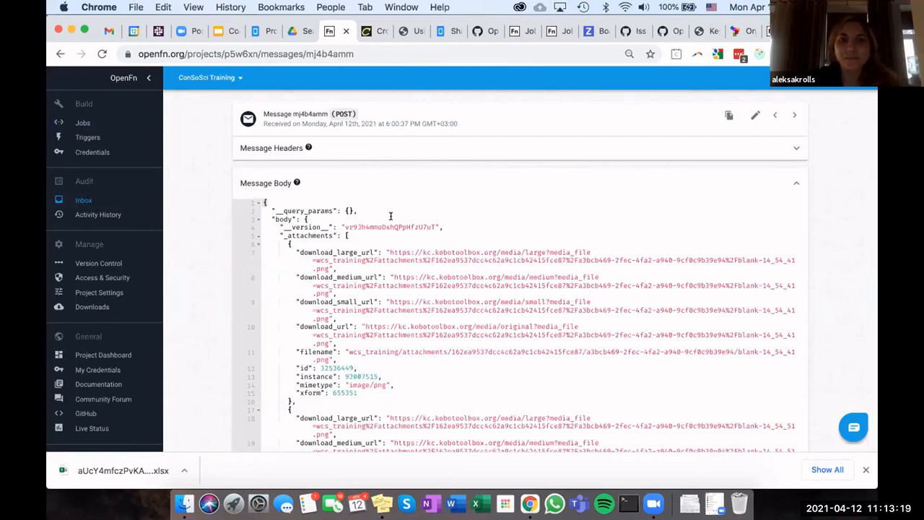
Step: Highlight the download_medium_url address of the first attachment in the message body
{"action": "scroll", "coordinate": [391, 215], "scroll_direction": "down", "scroll_amount": 1}
{"action": "scroll", "coordinate": [390, 215], "scroll_direction": "up", "scroll_amount": 1}
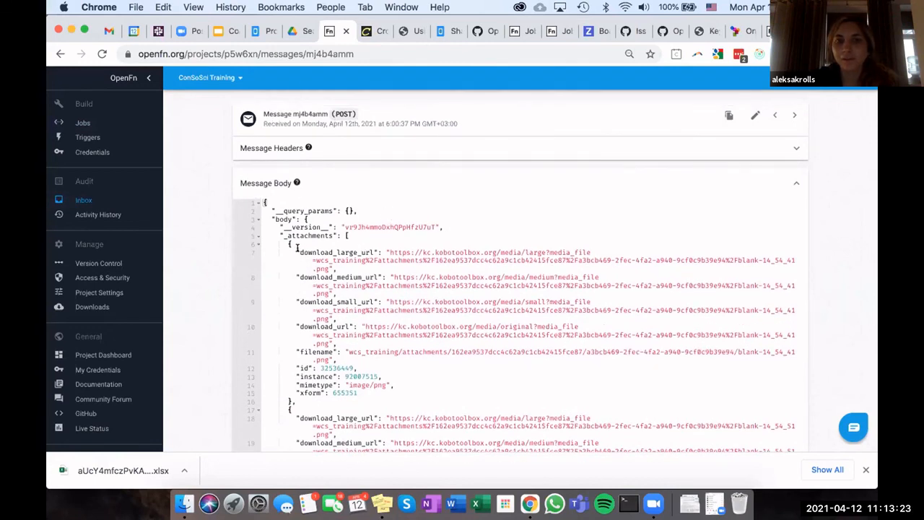
{"action": "left_click_drag", "start_coordinate": [299, 252], "coordinate": [352, 287]}
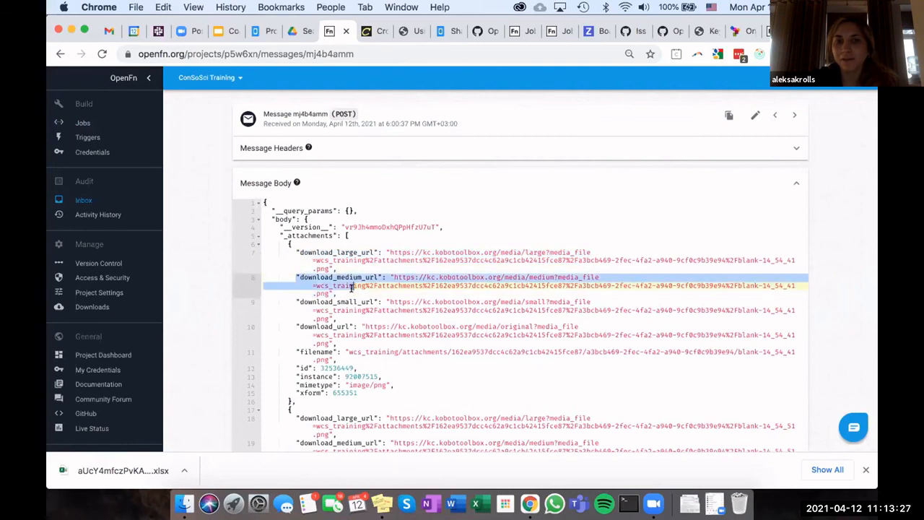
{"action": "left_click", "coordinate": [350, 294]}
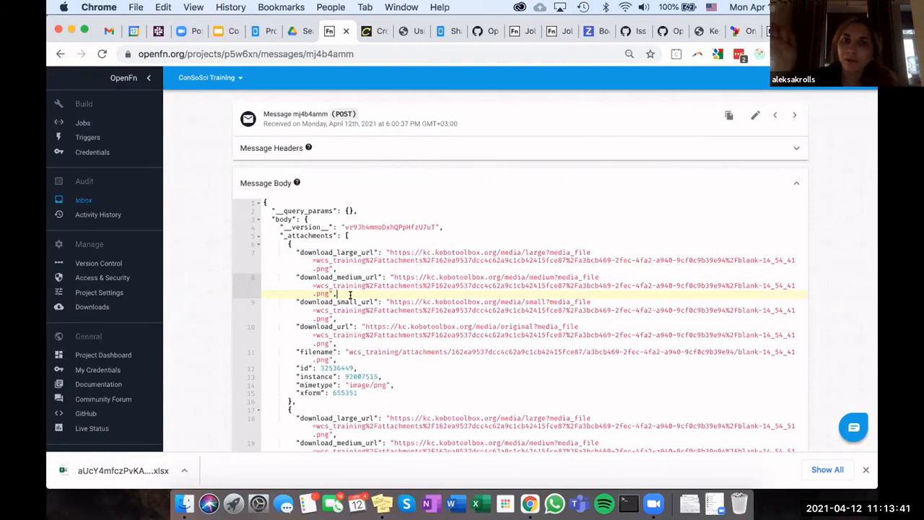
{"action": "left_click", "coordinate": [391, 277]}
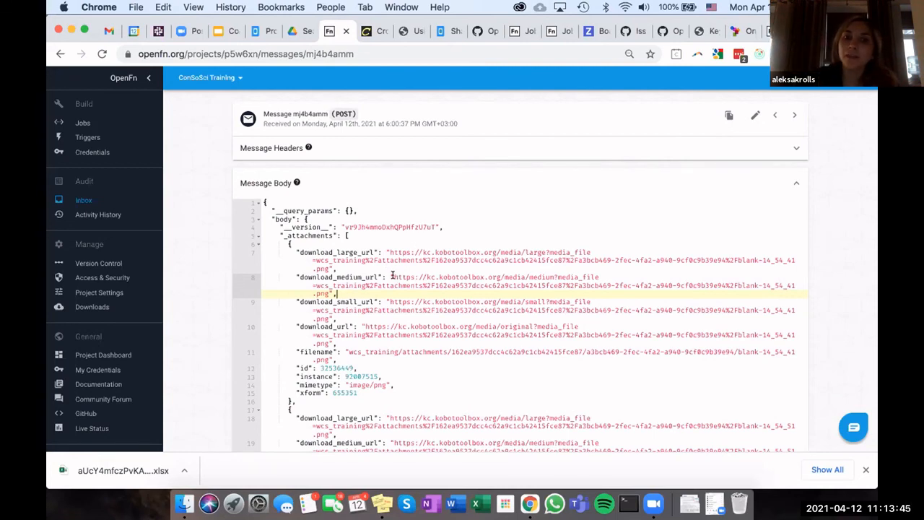
{"action": "left_click_drag", "start_coordinate": [340, 291], "coordinate": [324, 290]}
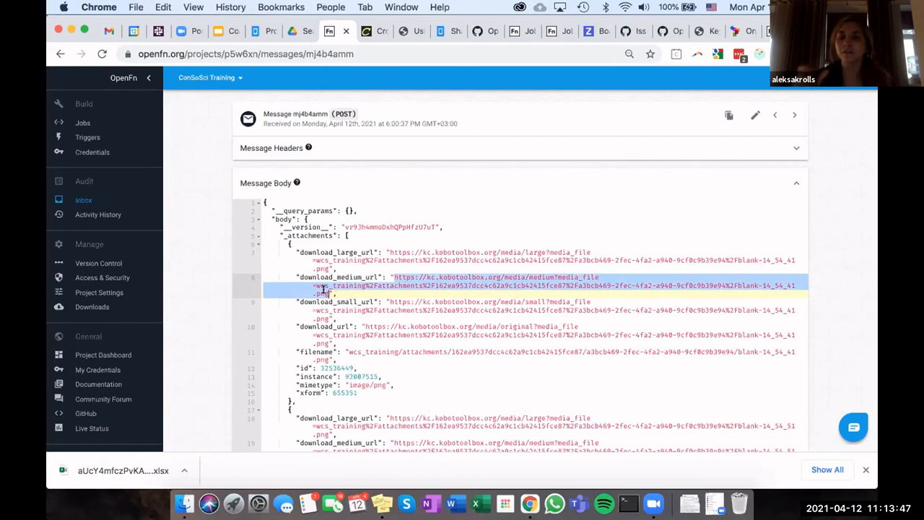
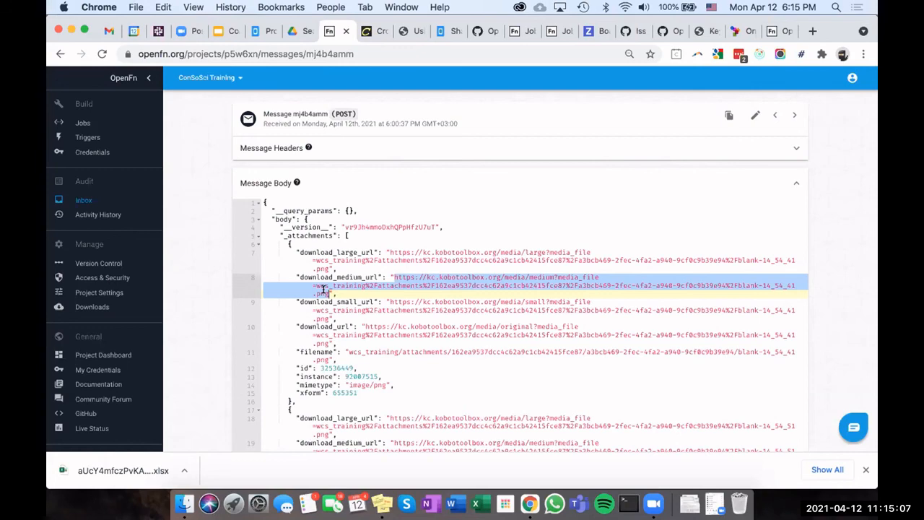
Step: Examine the message body down to the boat/catch_details fields, then collapse and re-expand the body
{"action": "scroll", "coordinate": [322, 289], "scroll_direction": "down", "scroll_amount": 15}
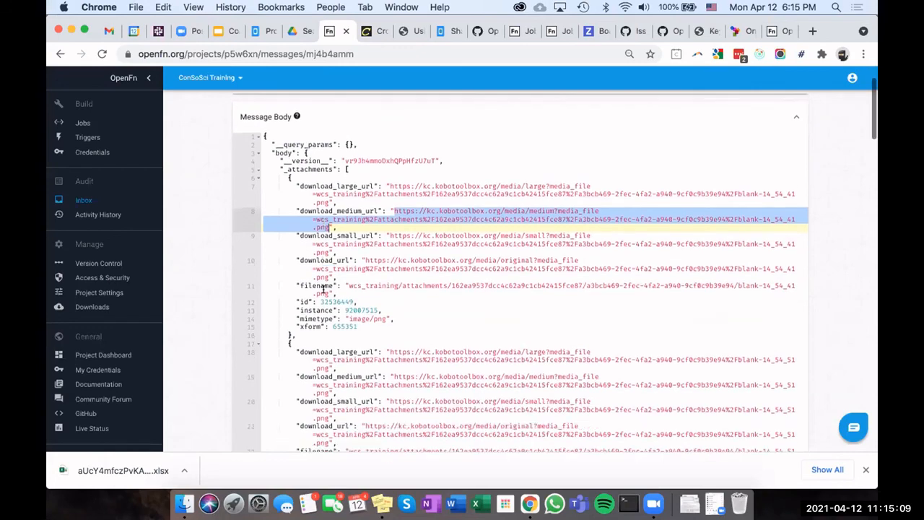
{"action": "scroll", "coordinate": [323, 289], "scroll_direction": "down", "scroll_amount": 15}
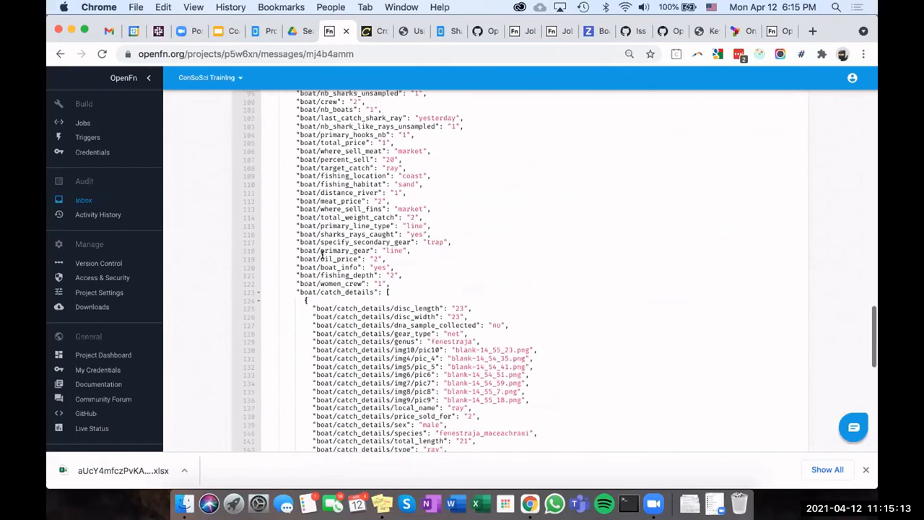
{"action": "scroll", "coordinate": [323, 255], "scroll_direction": "up", "scroll_amount": 15}
{"action": "scroll", "coordinate": [322, 254], "scroll_direction": "up", "scroll_amount": 10}
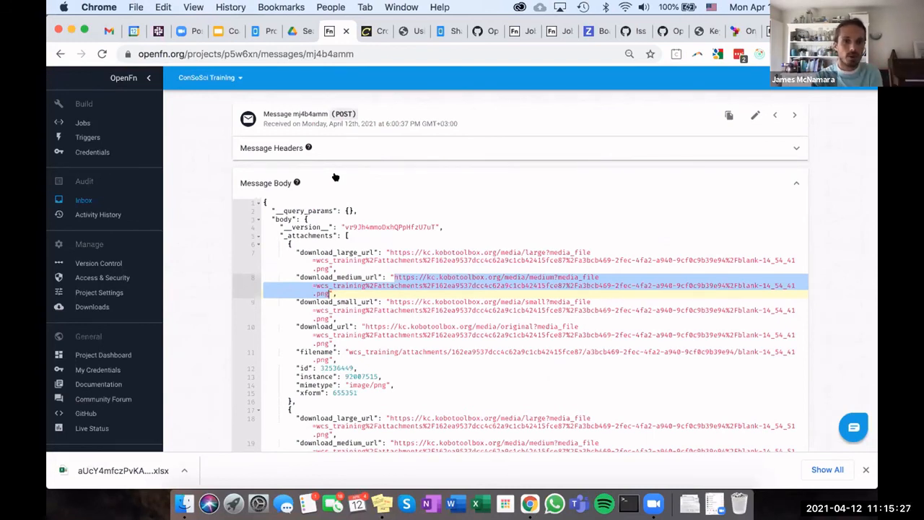
{"action": "left_click", "coordinate": [335, 178]}
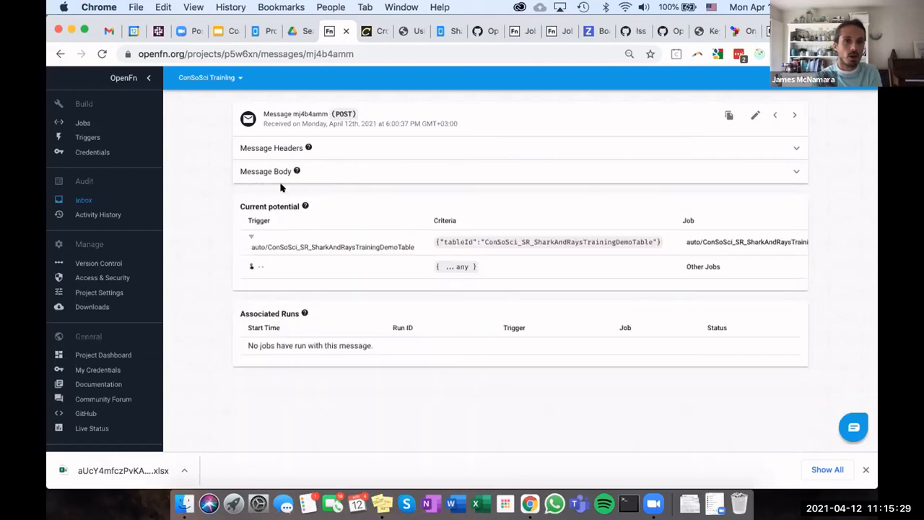
{"action": "left_click", "coordinate": [310, 171]}
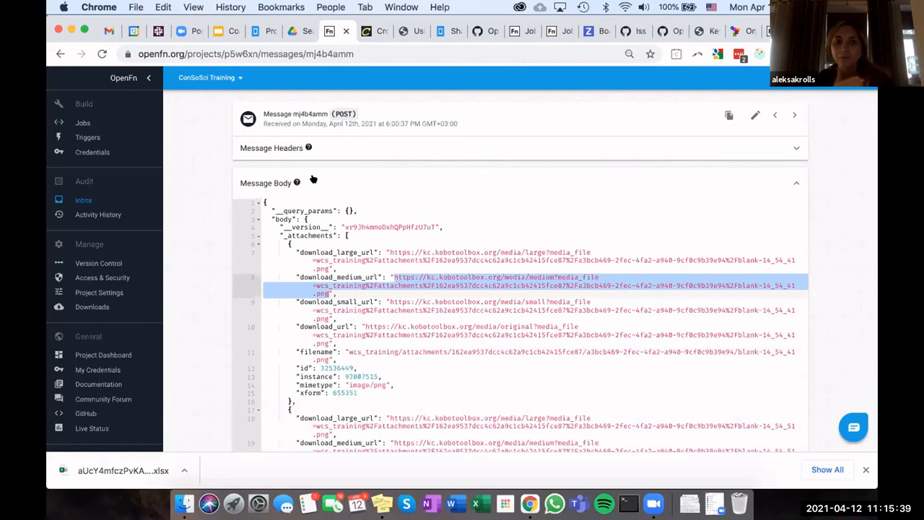
Step: Open the activity history, then switch to the OpenFn/ConSoSci repository on GitHub and look through its folder list
{"action": "left_click", "coordinate": [119, 216]}
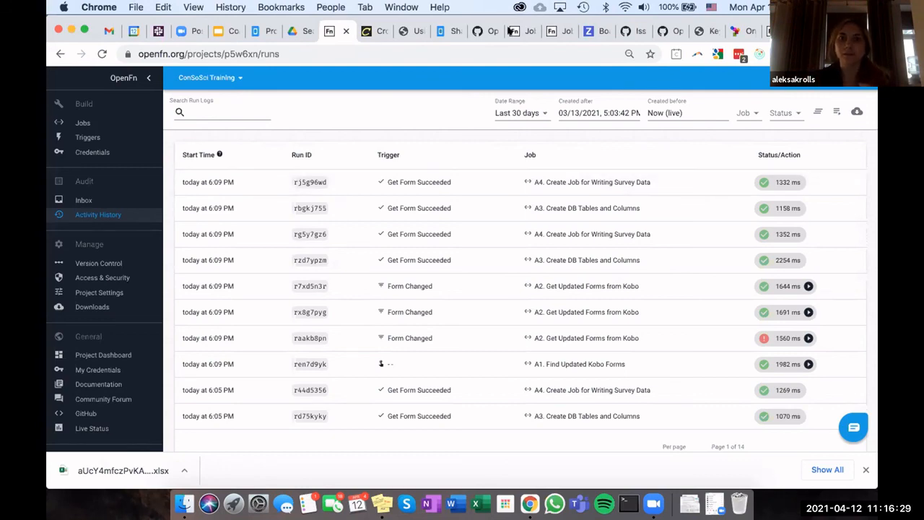
{"action": "left_click", "coordinate": [477, 33]}
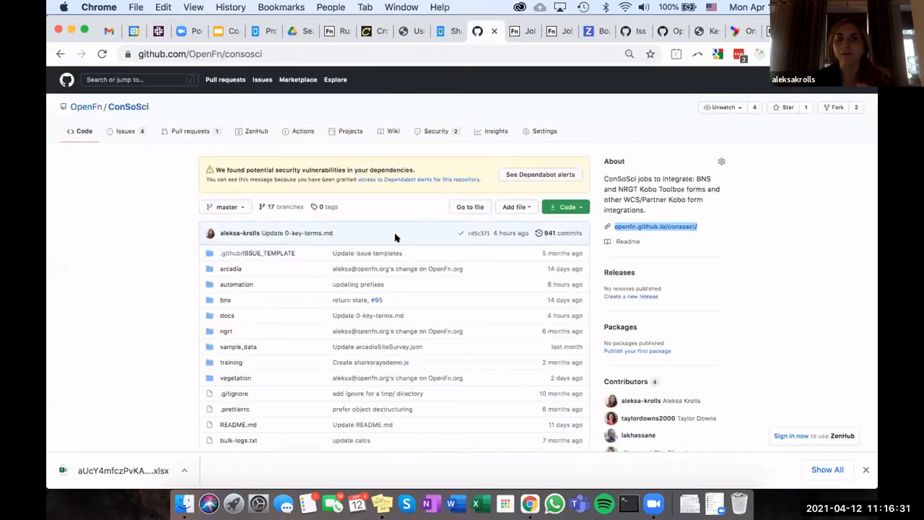
{"action": "scroll", "coordinate": [397, 238], "scroll_direction": "down", "scroll_amount": 1}
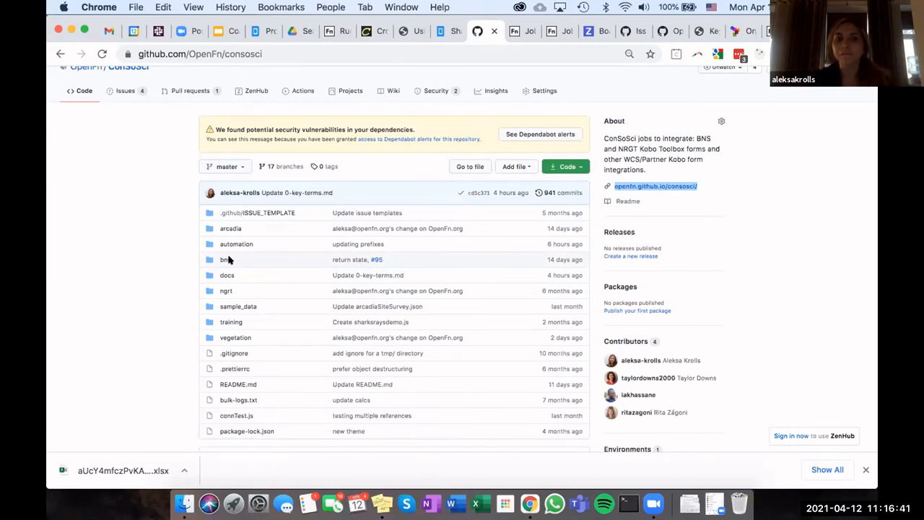
{"action": "scroll", "coordinate": [227, 260], "scroll_direction": "down", "scroll_amount": 1}
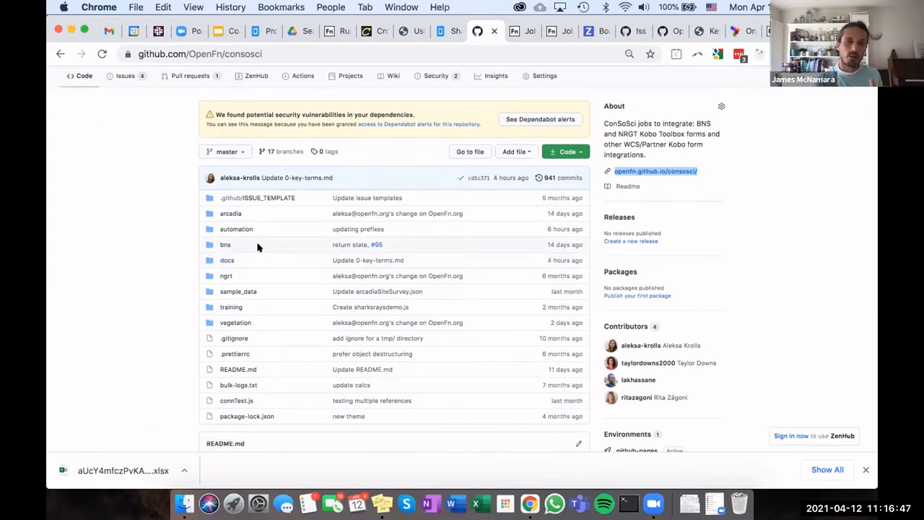
Step: Return to OpenFn, filter the job list by "auto" and open the auto/ConSoSci_TrainingEval_KoboTraining job
{"action": "left_click", "coordinate": [336, 32]}
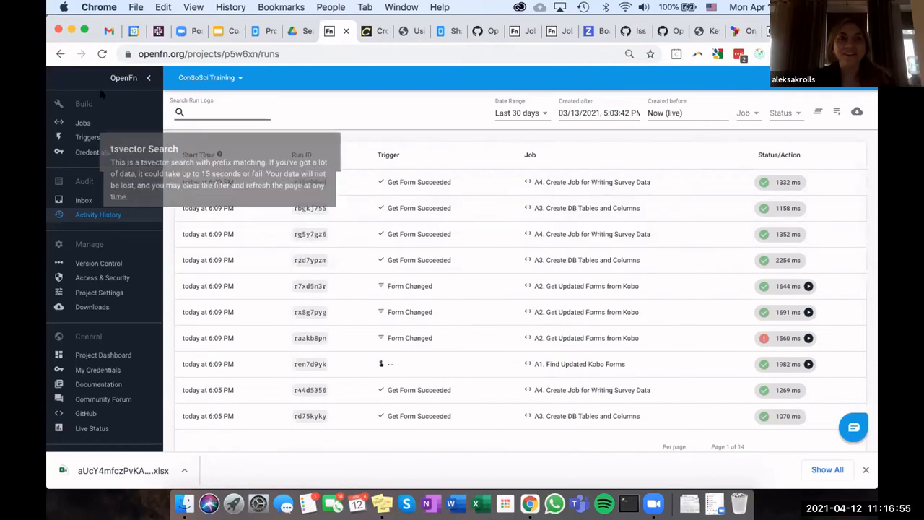
{"action": "left_click", "coordinate": [97, 123]}
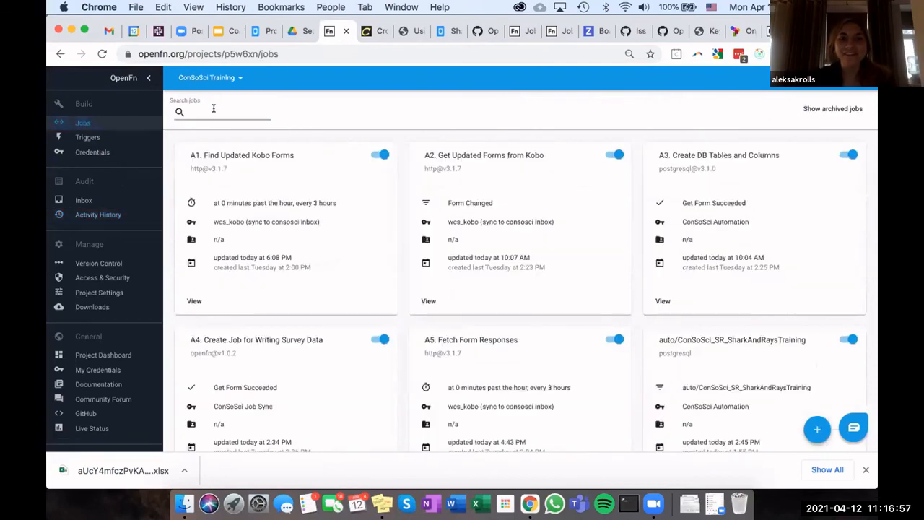
{"action": "left_click", "coordinate": [210, 110]}
{"action": "type", "text": "auto"}
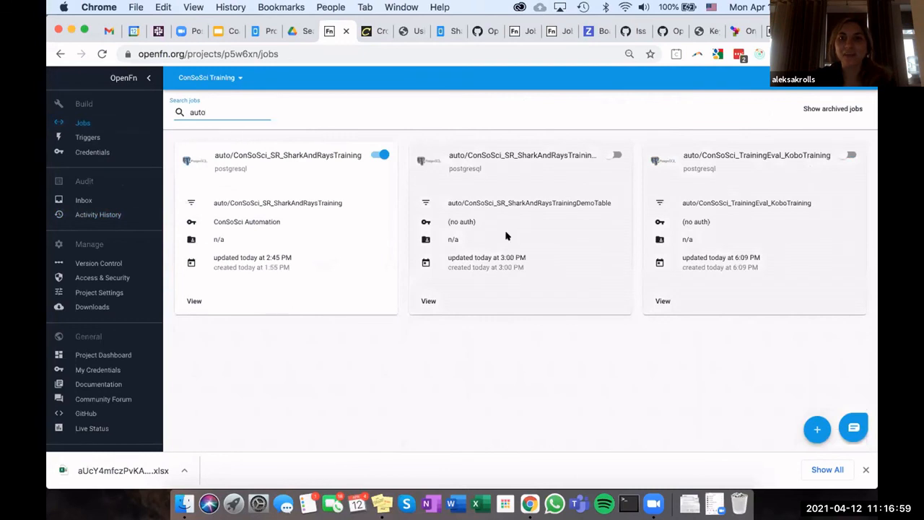
{"action": "left_click", "coordinate": [659, 301]}
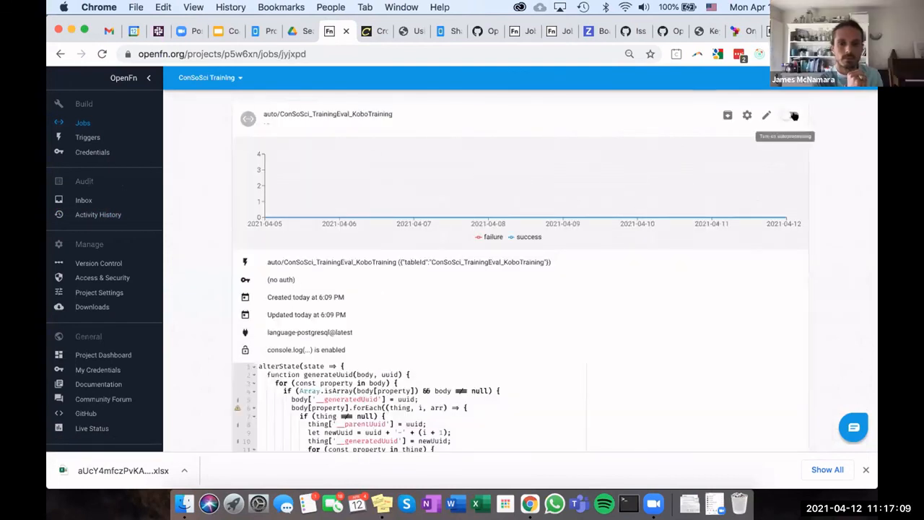
Step: Show the credential choices in the auto/ConSoSci_TrainingEval_KoboTraining job's editor, then go to the project's credentials page
{"action": "left_click", "coordinate": [763, 116]}
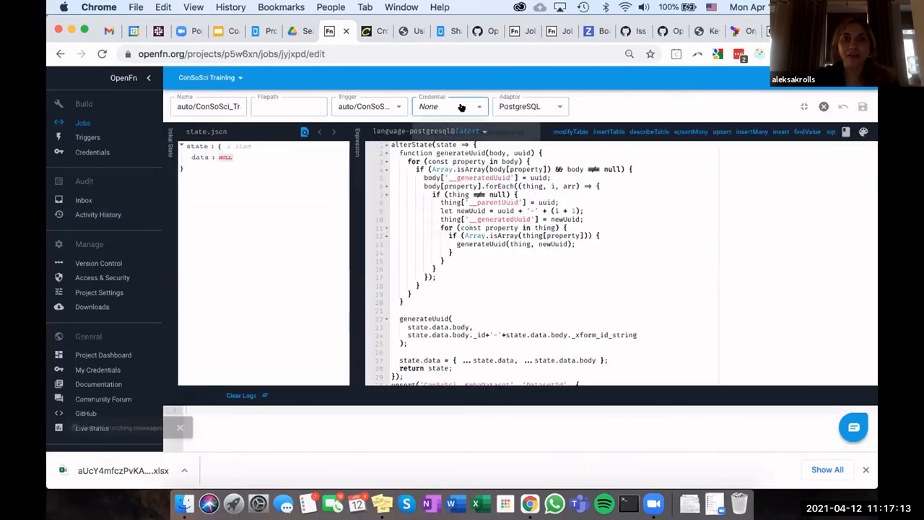
{"action": "left_click", "coordinate": [459, 108]}
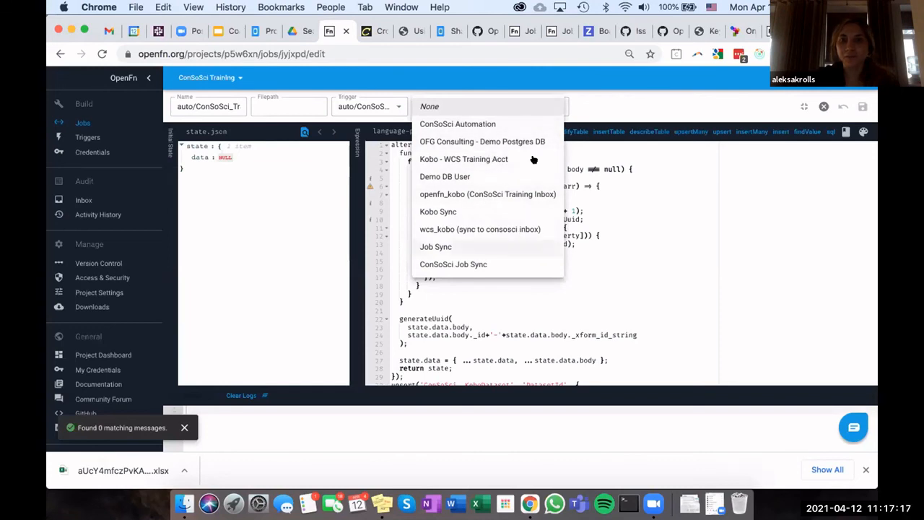
{"action": "left_click", "coordinate": [101, 151]}
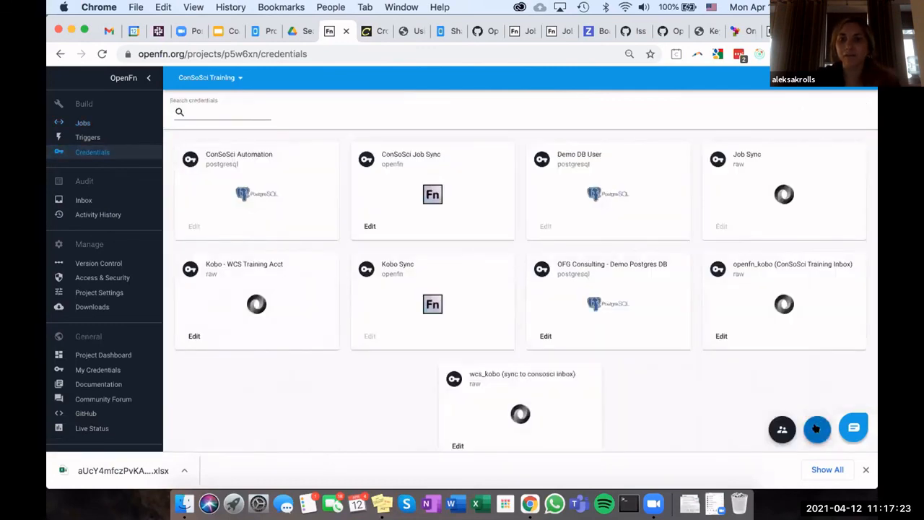
Step: Start a new PostgreSQL credential for the project and go through its Host URL and Port fields without saving
{"action": "left_click", "coordinate": [817, 429]}
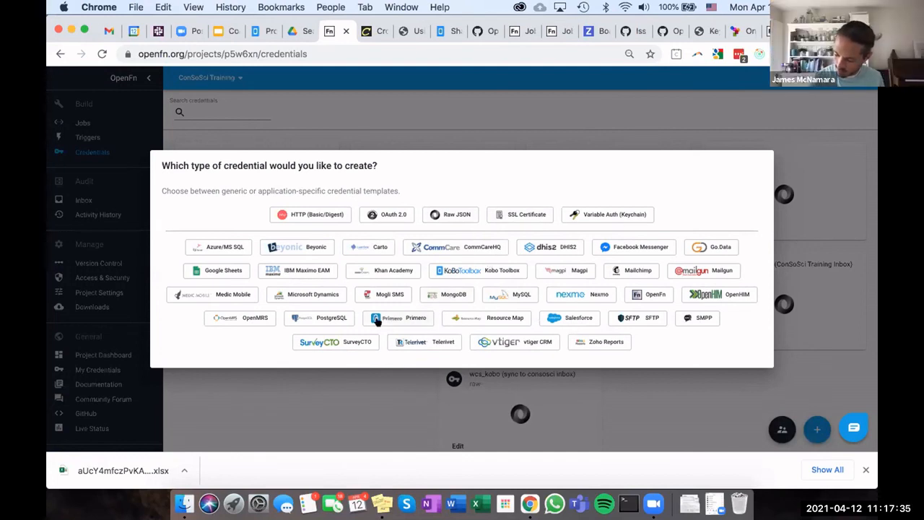
{"action": "left_click", "coordinate": [334, 319]}
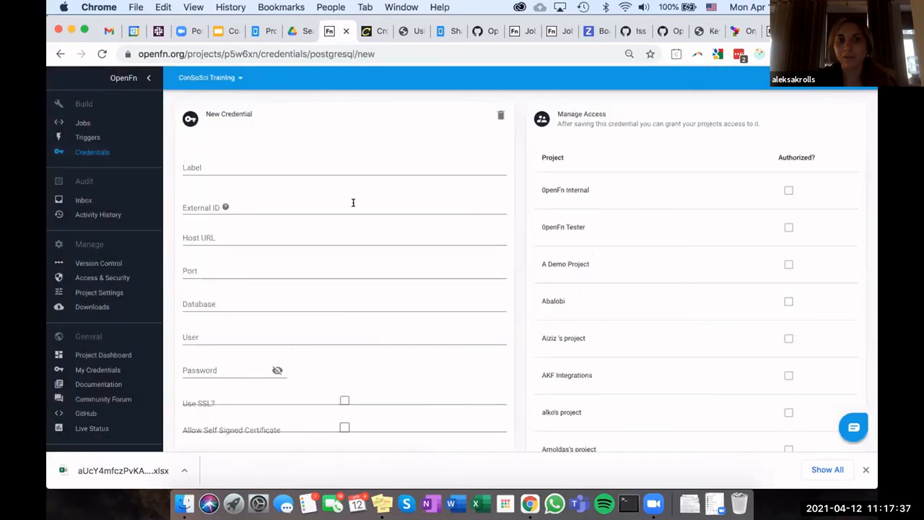
{"action": "left_click", "coordinate": [246, 234]}
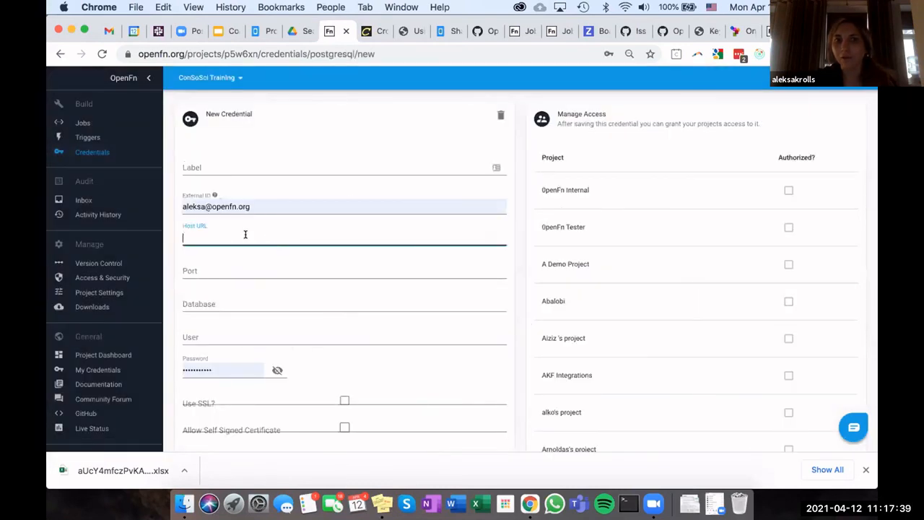
{"action": "left_click", "coordinate": [249, 278]}
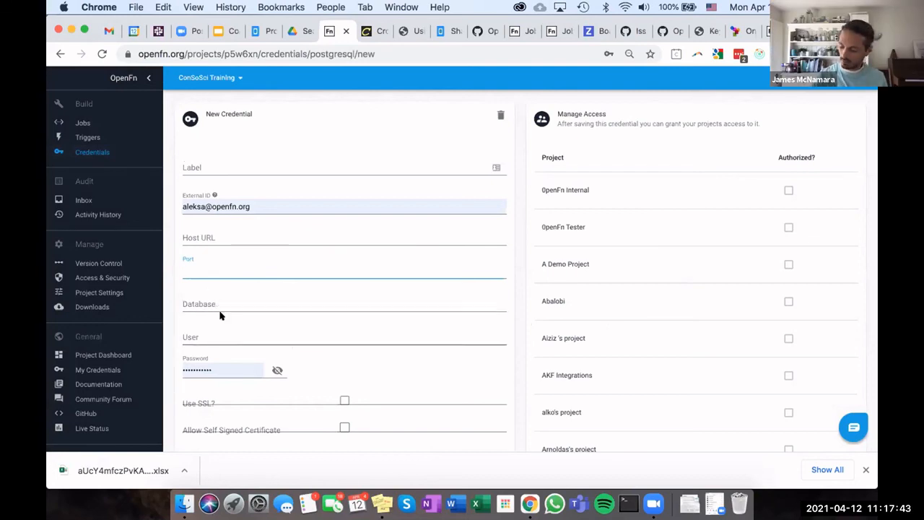
Step: Go to the project's job list and look over the A1 to A5 automation jobs and the first auto-generated job
{"action": "left_click", "coordinate": [107, 122]}
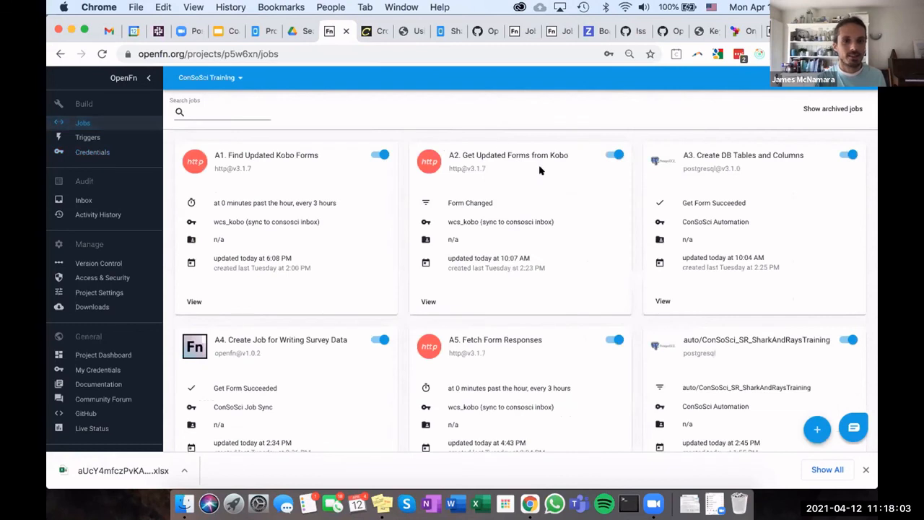
{"action": "scroll", "coordinate": [540, 169], "scroll_direction": "down", "scroll_amount": 1}
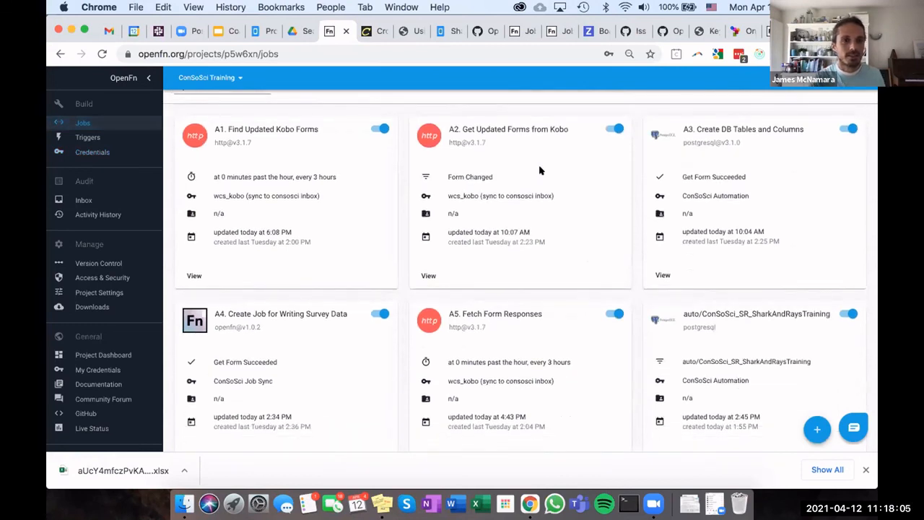
{"action": "scroll", "coordinate": [539, 170], "scroll_direction": "down", "scroll_amount": 1}
{"action": "scroll", "coordinate": [540, 170], "scroll_direction": "down", "scroll_amount": 1}
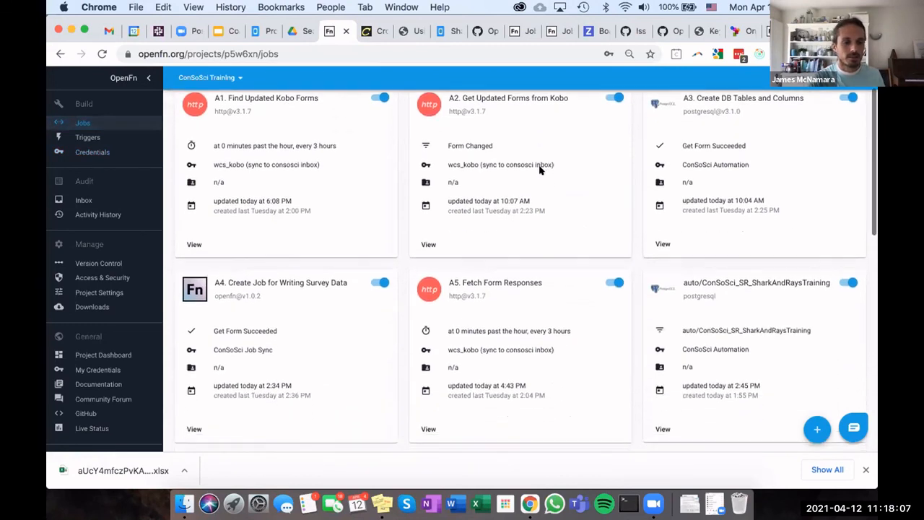
{"action": "scroll", "coordinate": [540, 169], "scroll_direction": "up", "scroll_amount": 3}
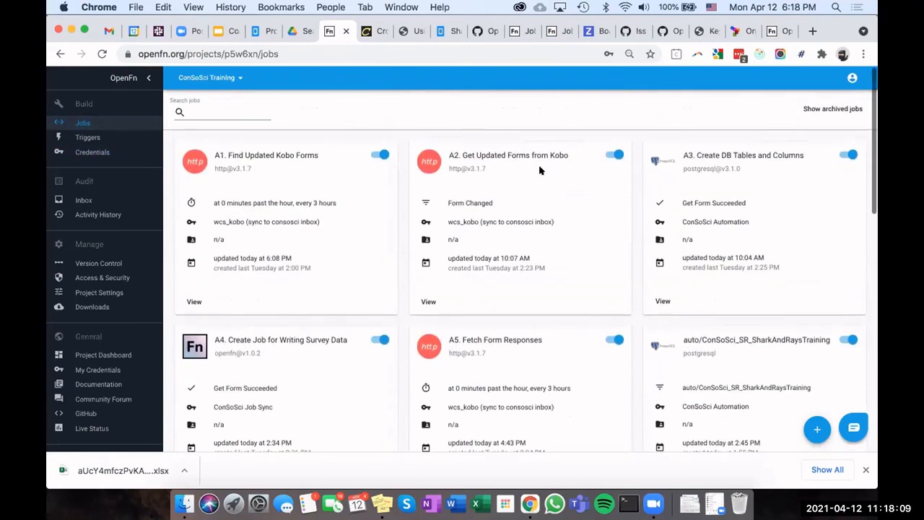
{"action": "scroll", "coordinate": [540, 170], "scroll_direction": "down", "scroll_amount": 1}
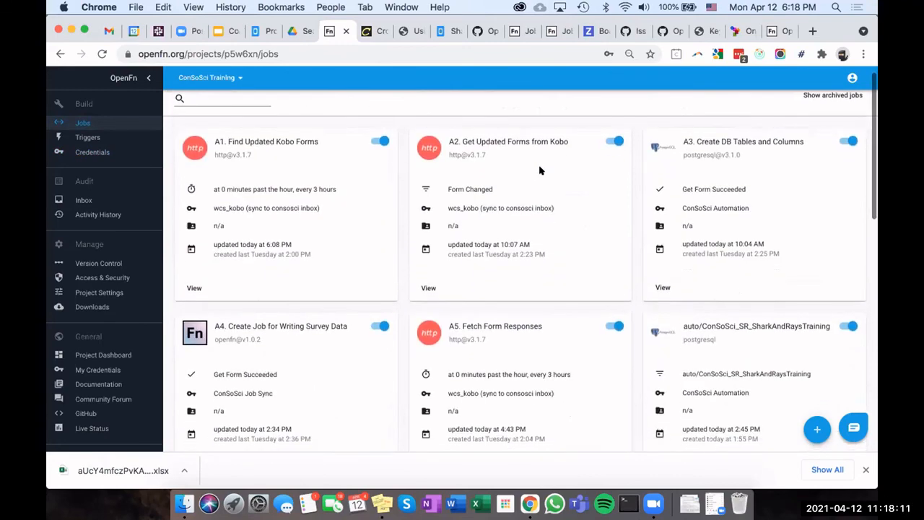
{"action": "scroll", "coordinate": [540, 170], "scroll_direction": "down", "scroll_amount": 1}
{"action": "scroll", "coordinate": [540, 169], "scroll_direction": "up", "scroll_amount": 2}
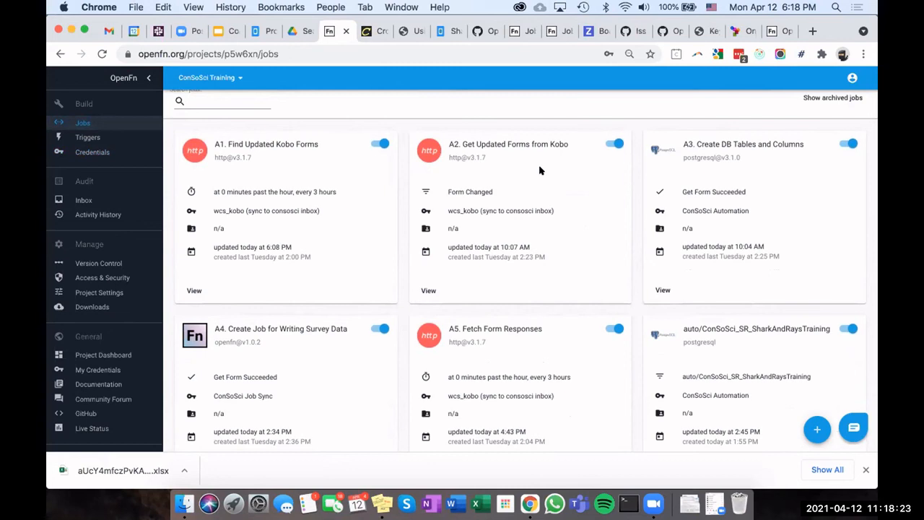
Step: Open the project's access and security settings and review the user access list with its roles
{"action": "left_click", "coordinate": [101, 279]}
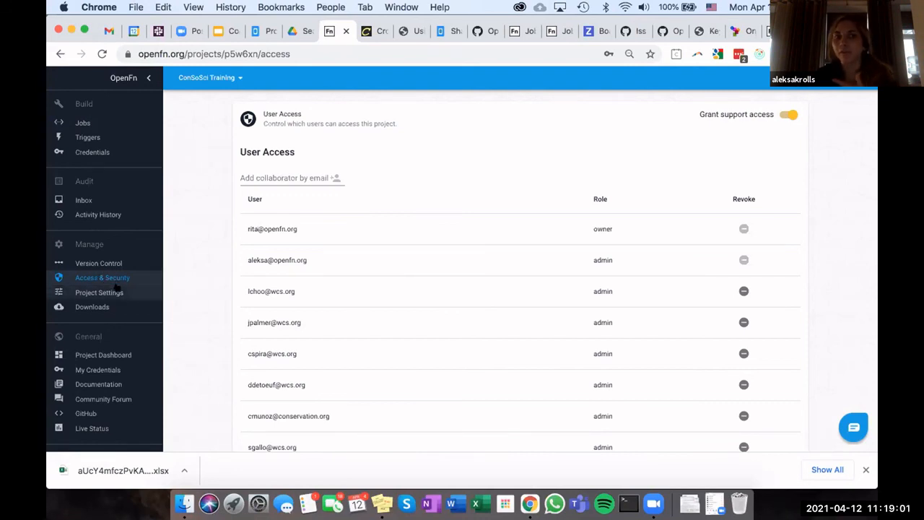
{"action": "scroll", "coordinate": [163, 286], "scroll_direction": "down", "scroll_amount": 1}
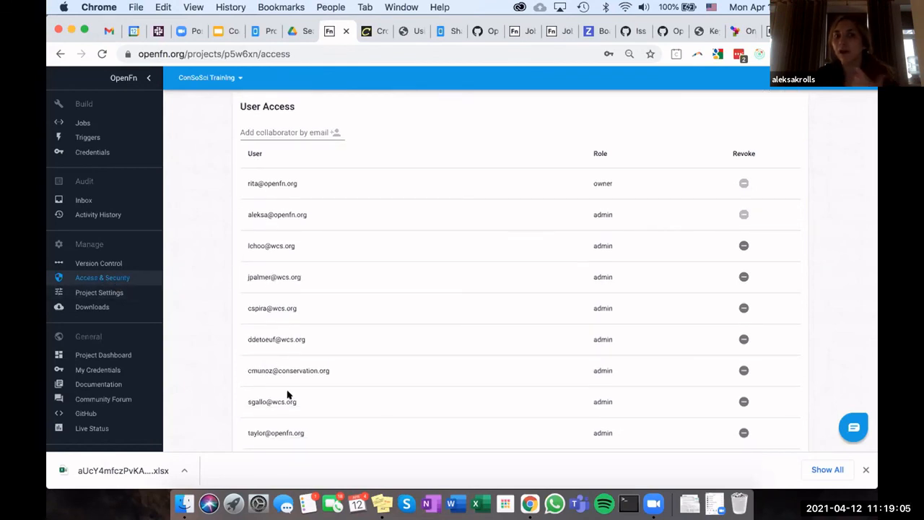
{"action": "scroll", "coordinate": [287, 393], "scroll_direction": "up", "scroll_amount": 1}
{"action": "scroll", "coordinate": [287, 394], "scroll_direction": "down", "scroll_amount": 3}
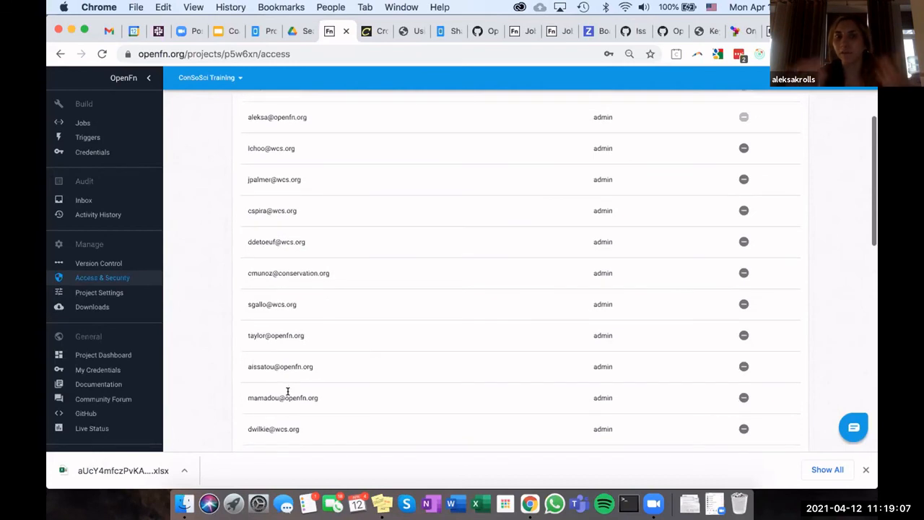
{"action": "scroll", "coordinate": [288, 393], "scroll_direction": "down", "scroll_amount": 2}
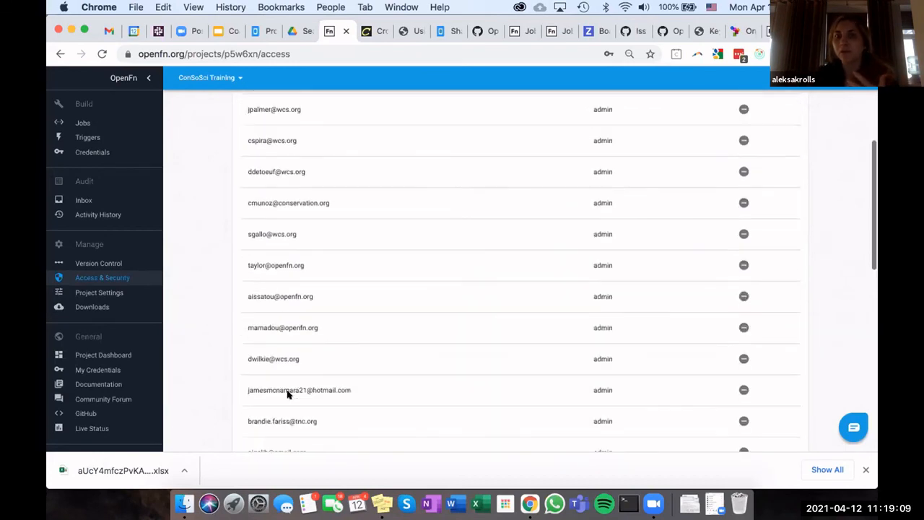
{"action": "scroll", "coordinate": [288, 393], "scroll_direction": "up", "scroll_amount": 5}
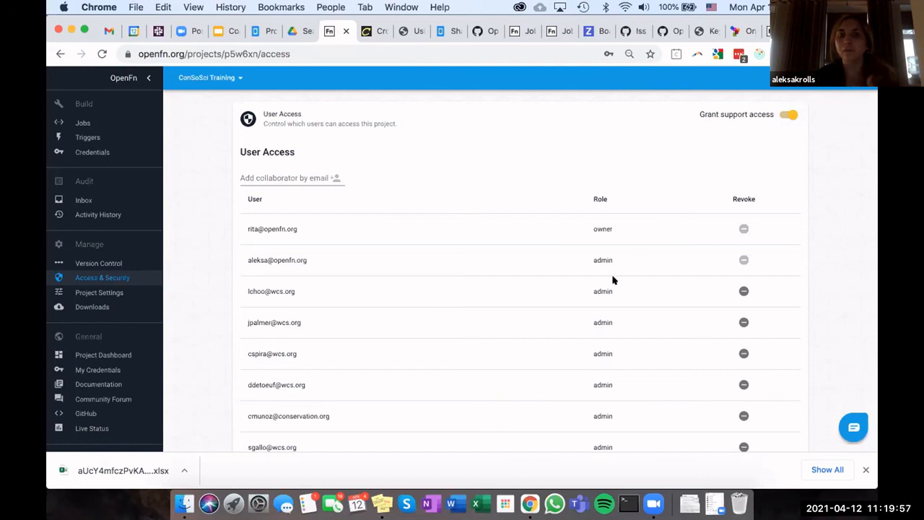
{"action": "scroll", "coordinate": [613, 278], "scroll_direction": "down", "scroll_amount": 1}
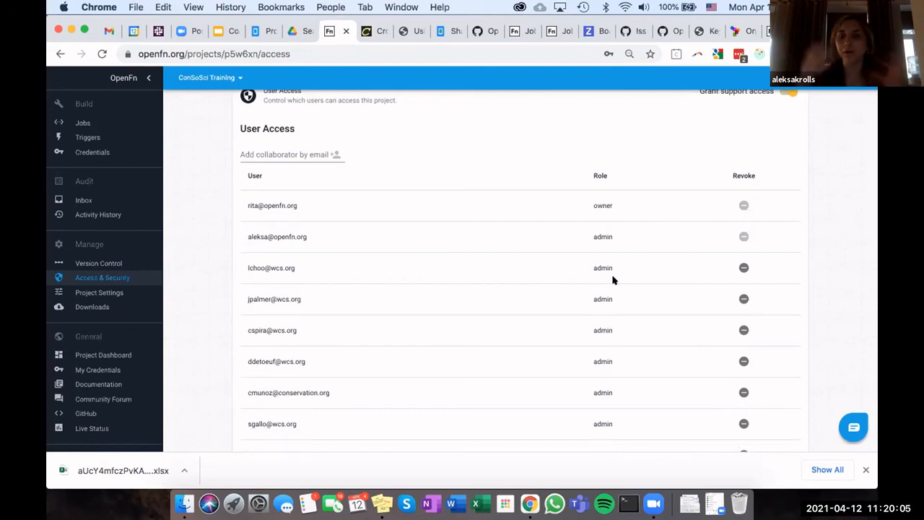
Step: Show the project's version control settings, then switch to the OpenFn/ConSoSci repository on GitHub and open its automation folder
{"action": "left_click", "coordinate": [113, 125]}
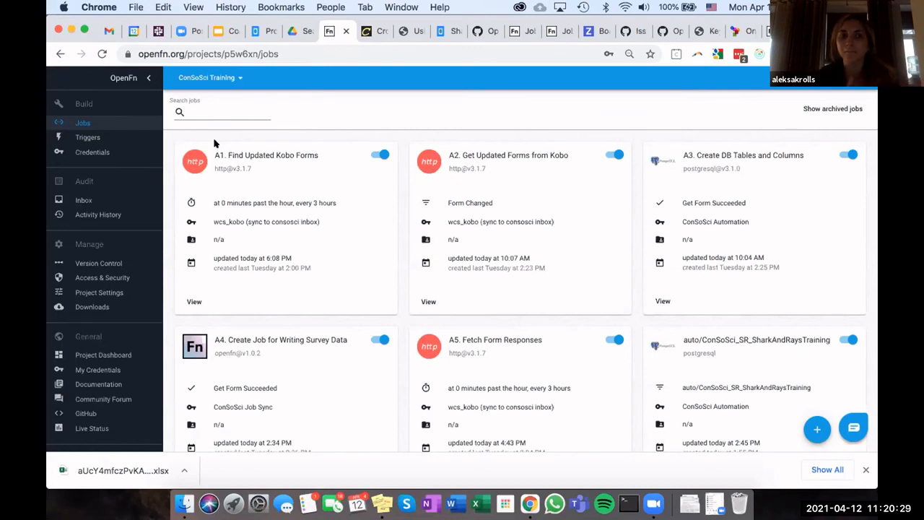
{"action": "left_click", "coordinate": [124, 263]}
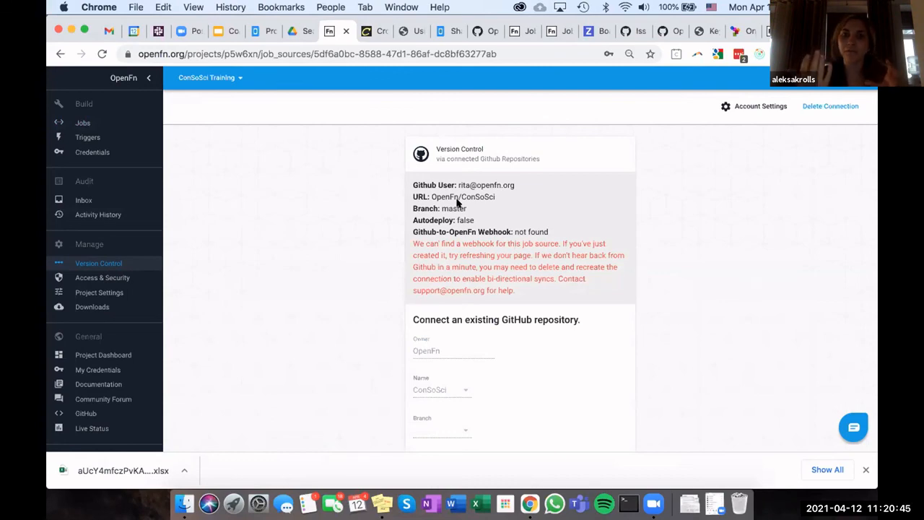
{"action": "left_click", "coordinate": [477, 32]}
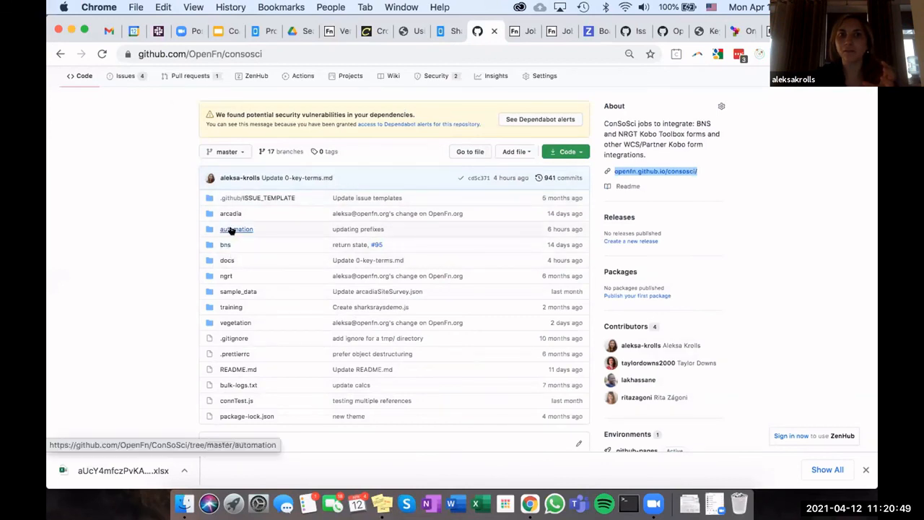
{"action": "left_click", "coordinate": [240, 230]}
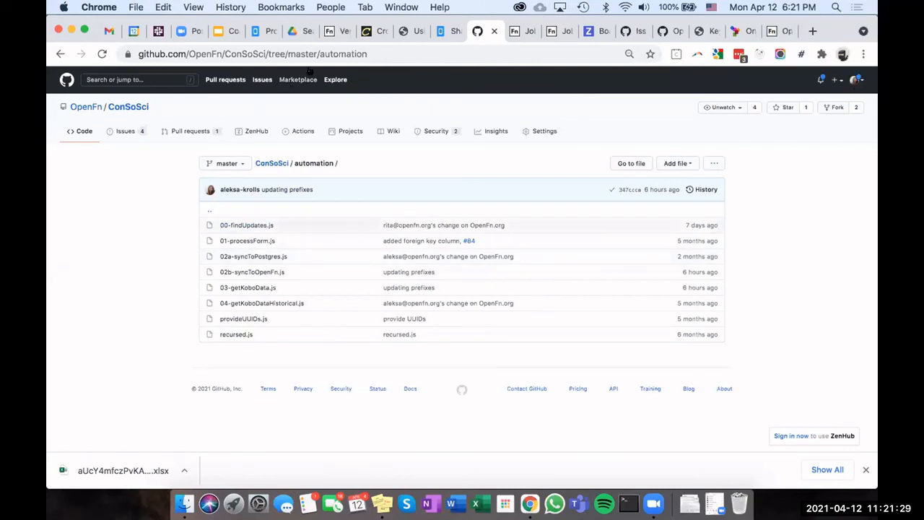
Step: Return to the version control page in OpenFn, then show the support chat and dismiss it
{"action": "left_click", "coordinate": [332, 33]}
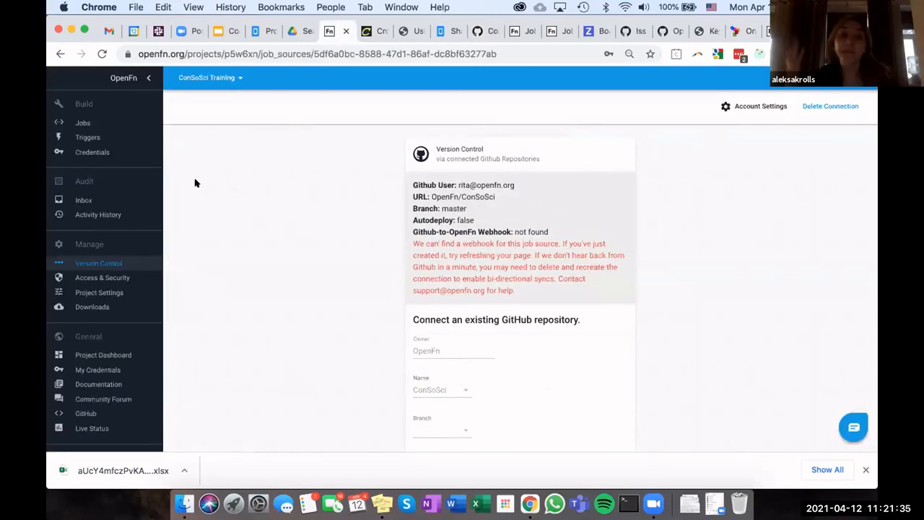
{"action": "left_click", "coordinate": [843, 426]}
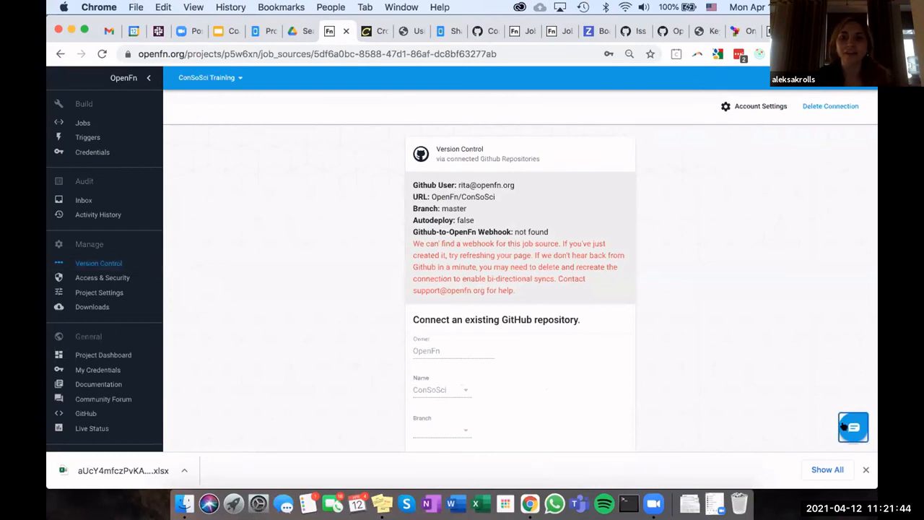
{"action": "left_click", "coordinate": [850, 114]}
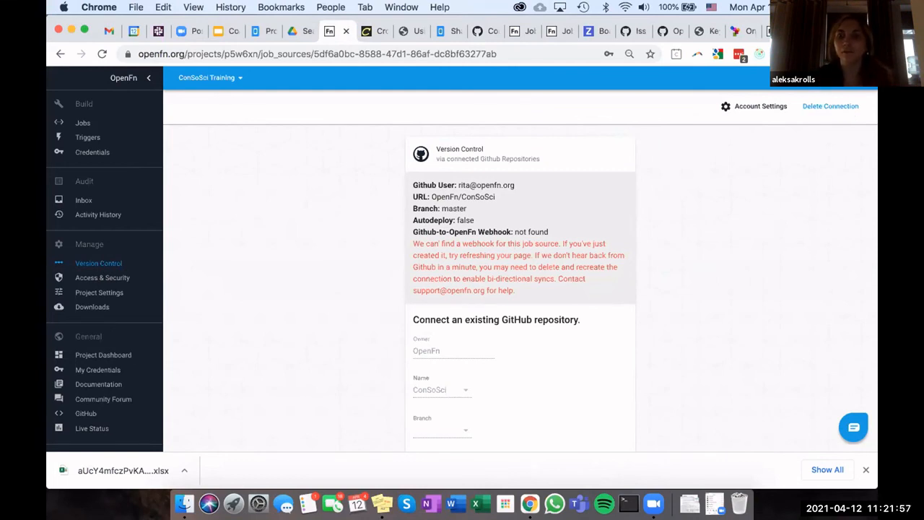
Step: Open the community forum at community.openfn.org and the documentation site at docs.openfn.org, each in a new browser tab
{"action": "key", "text": "super+t"}
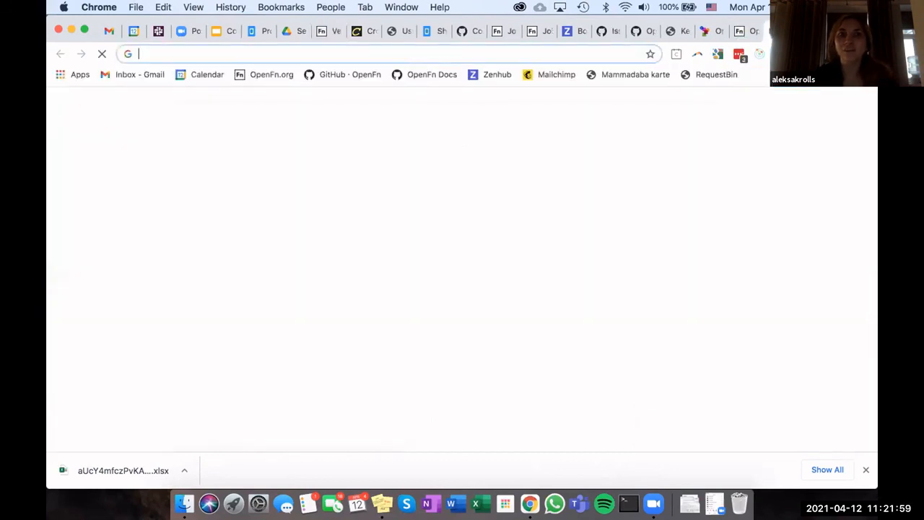
{"action": "type", "text": "community."}
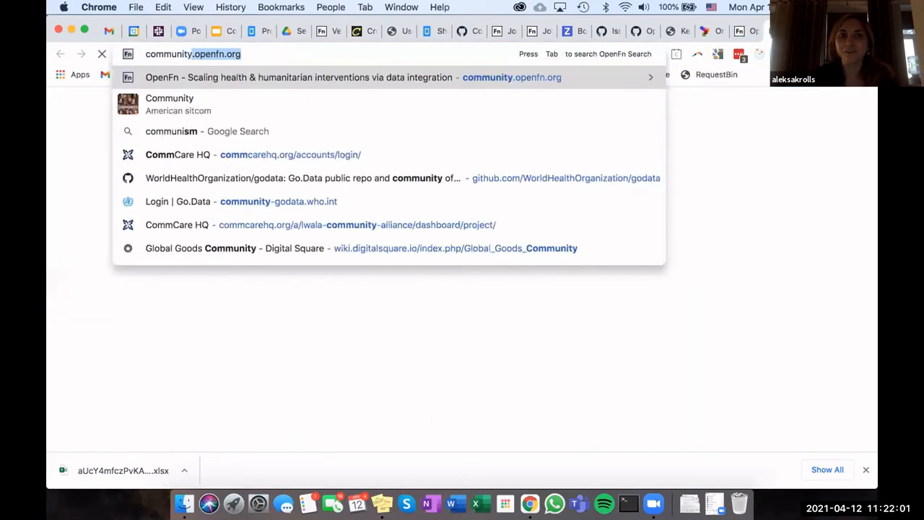
{"action": "key", "text": "Return"}
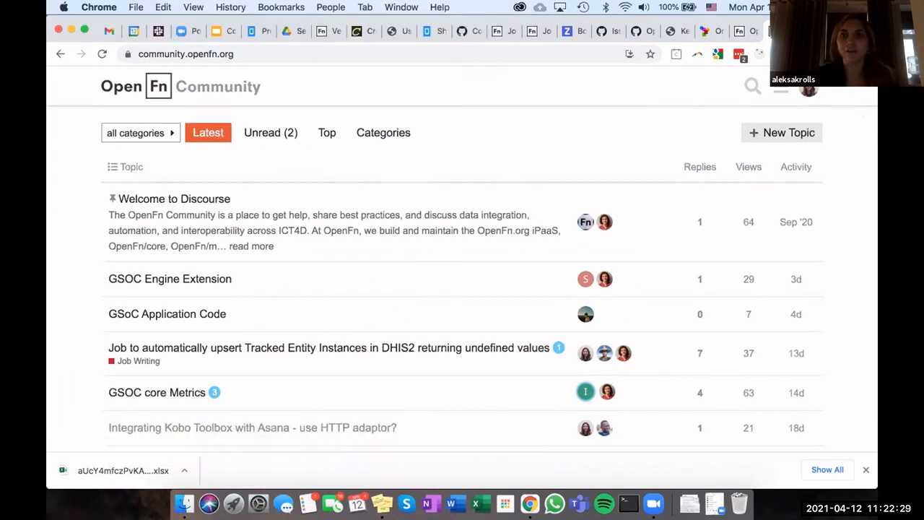
{"action": "key", "text": "super+t"}
{"action": "type", "text": "doc"}
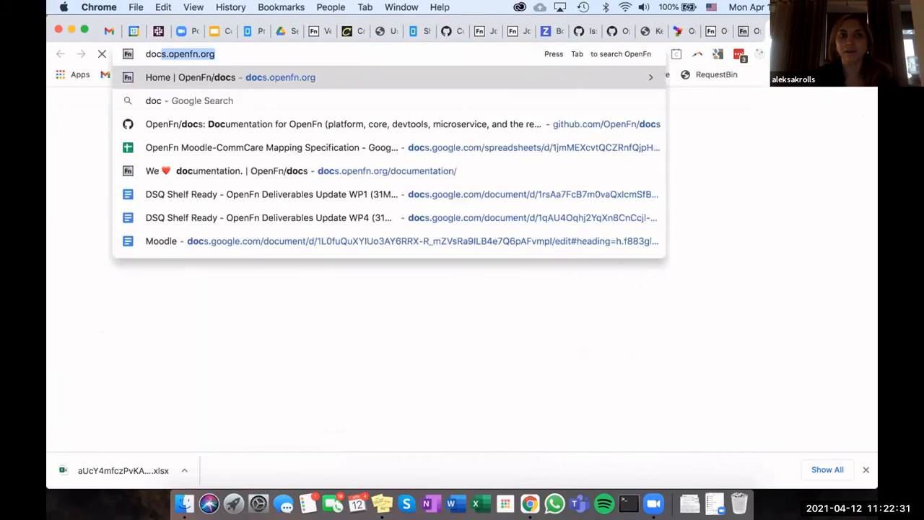
{"action": "key", "text": "Return"}
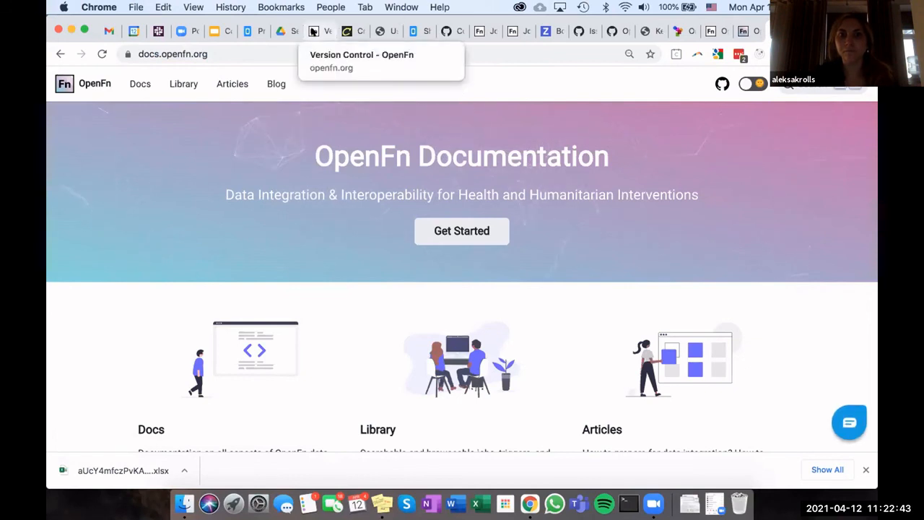
Step: Go back to the ConSoSci Training job list in OpenFn, then switch to the Module 3 presentation in Google Slides and select slide 45
{"action": "left_click", "coordinate": [313, 31]}
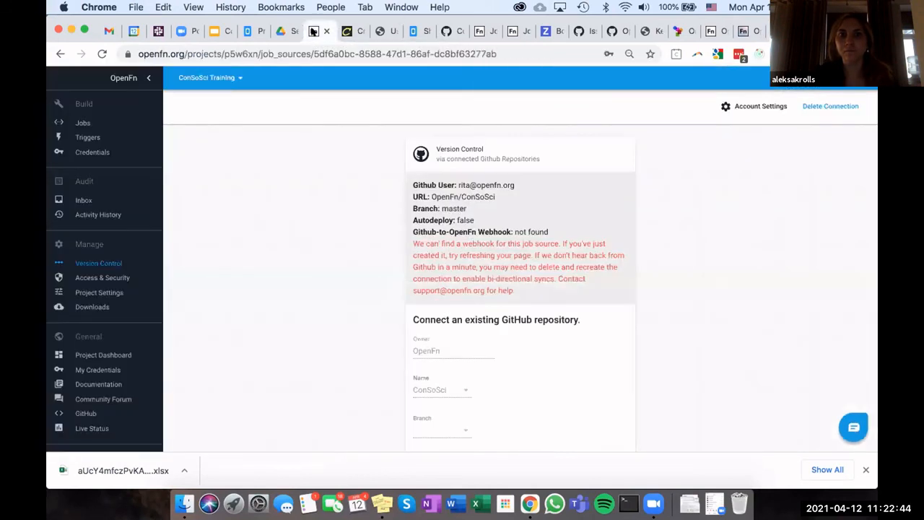
{"action": "left_click", "coordinate": [108, 123]}
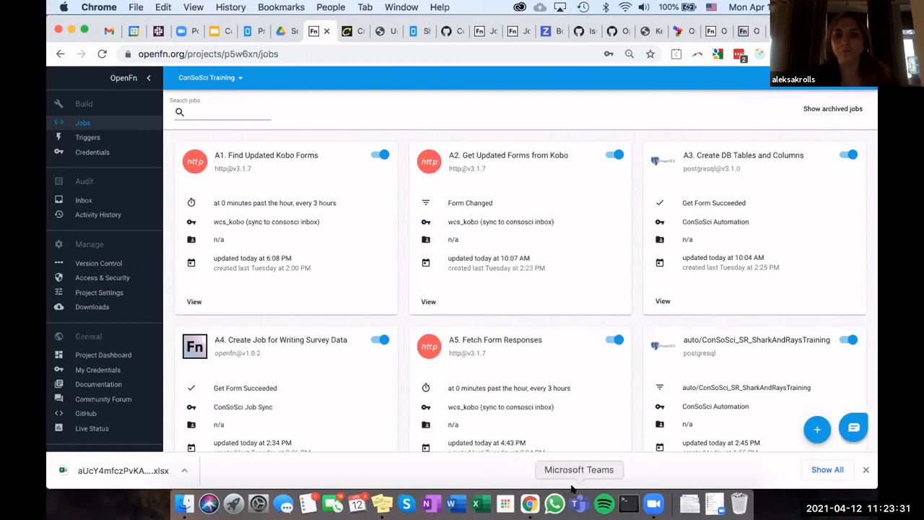
{"action": "left_click", "coordinate": [217, 31]}
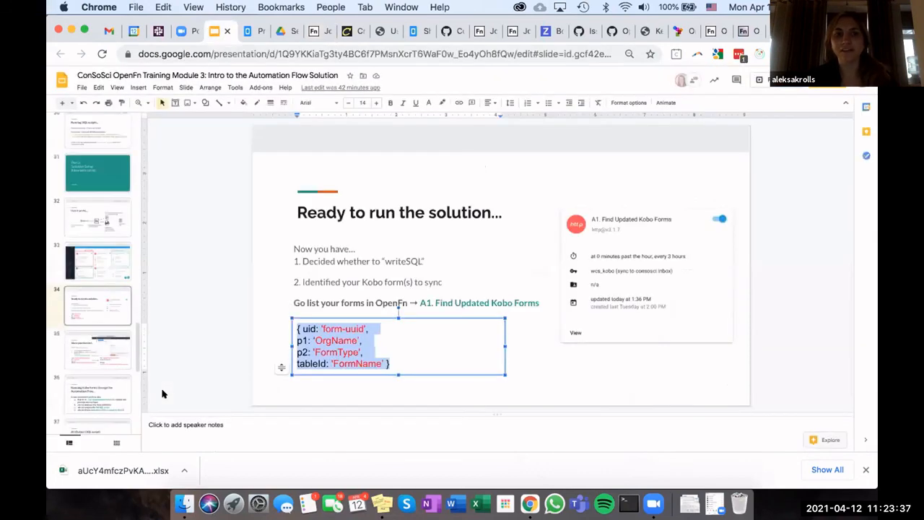
{"action": "left_click", "coordinate": [116, 360]}
{"action": "scroll", "coordinate": [115, 360], "scroll_direction": "down", "scroll_amount": 10}
{"action": "left_click", "coordinate": [106, 399]}
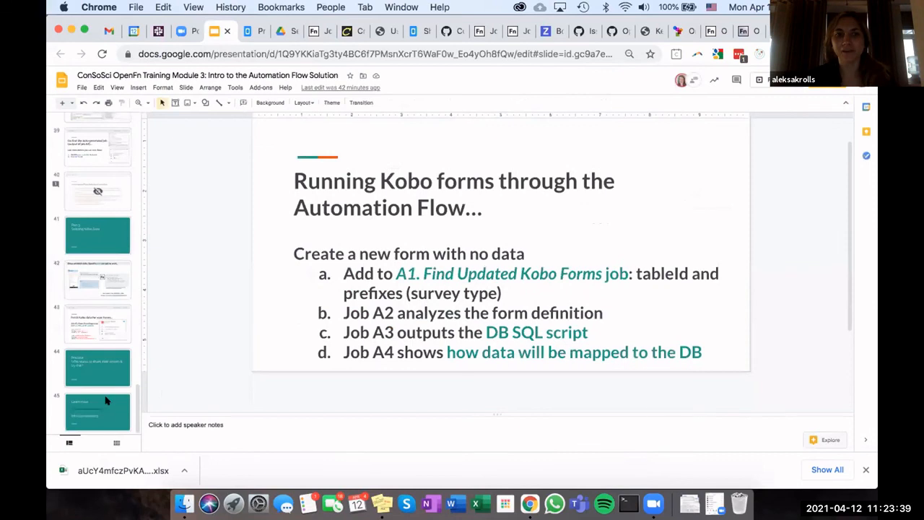